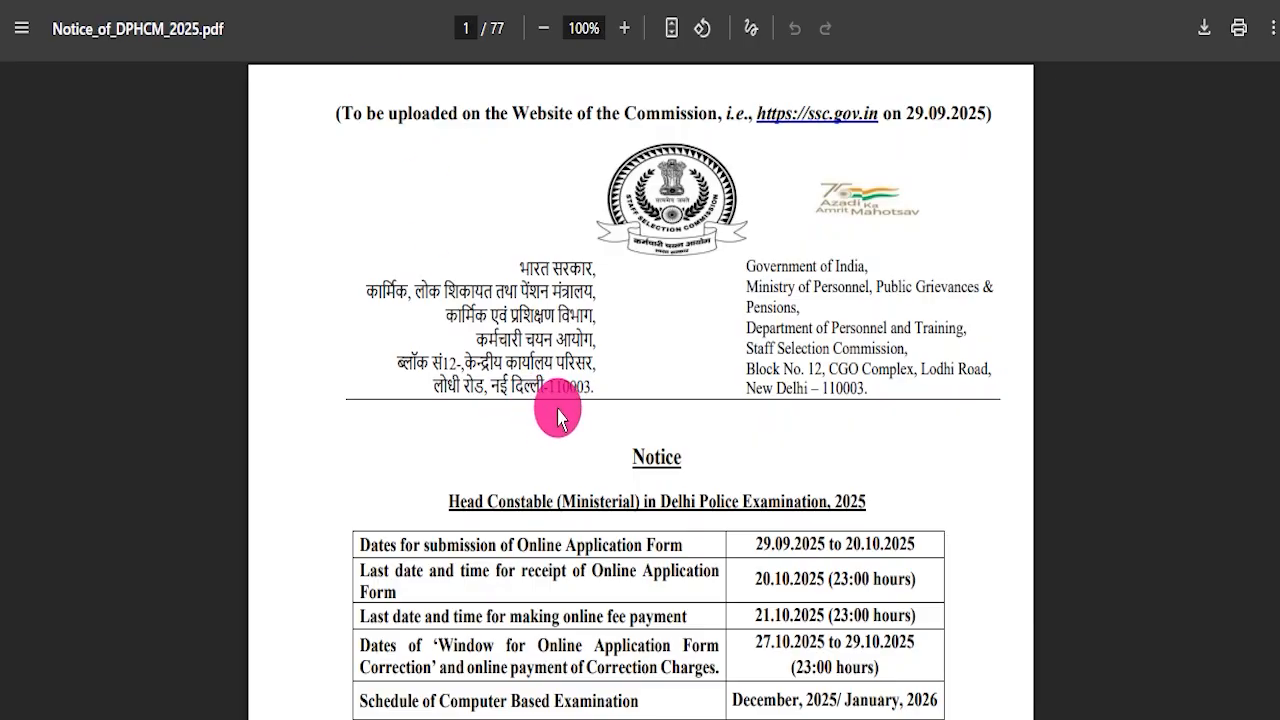
Scroll through the Delhi Police HCM notice PDF and the One Time Registration page, marking its heading.
scroll(558, 418, down, 10)
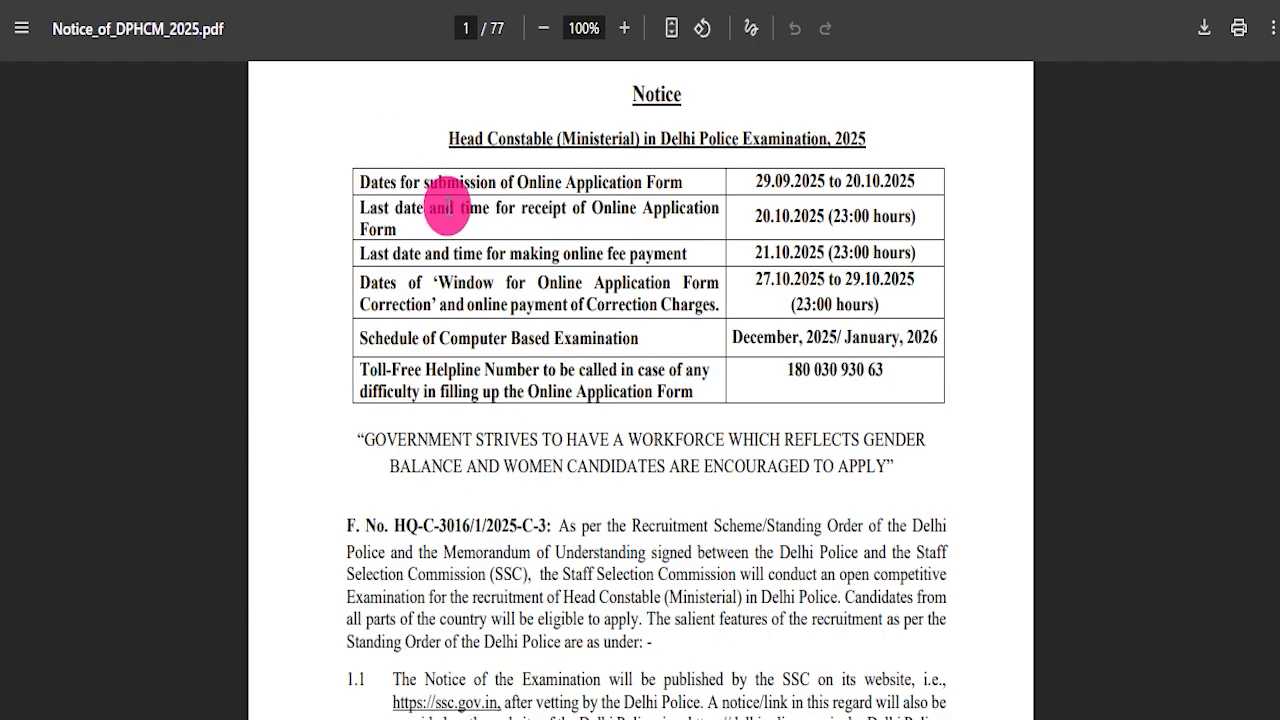
scroll(516, 372, down, 20)
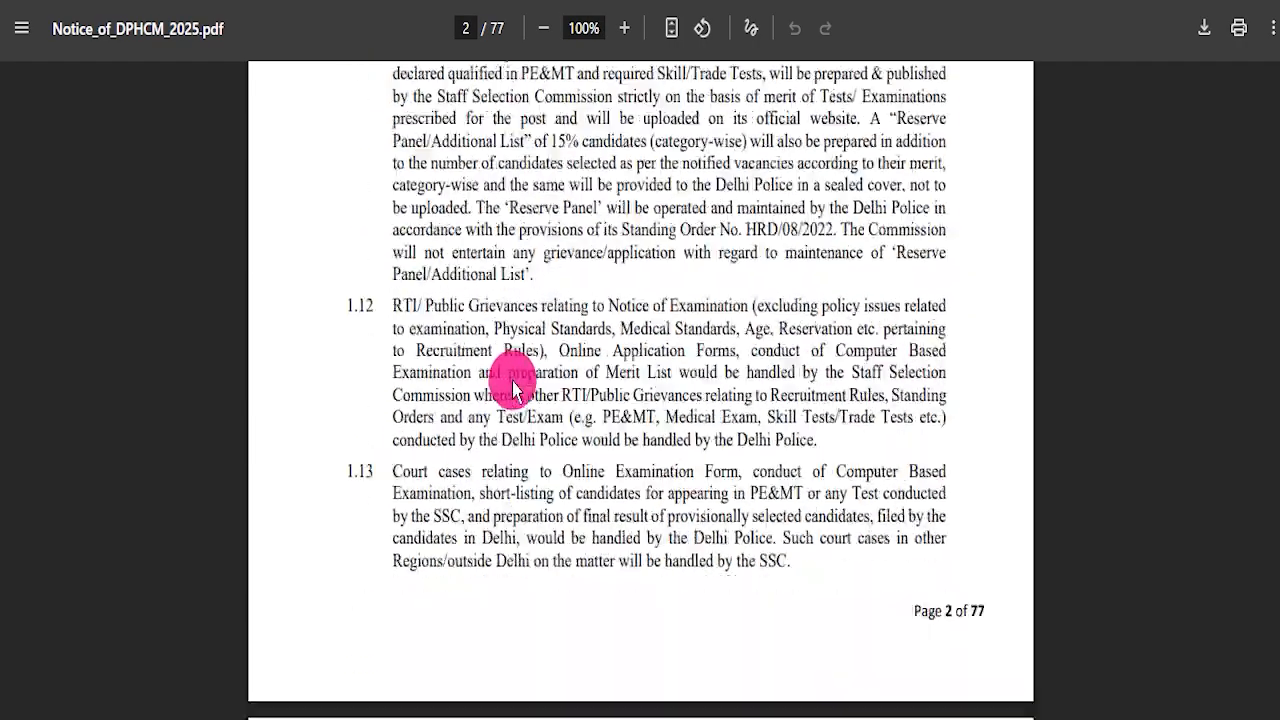
scroll(497, 385, down, 15)
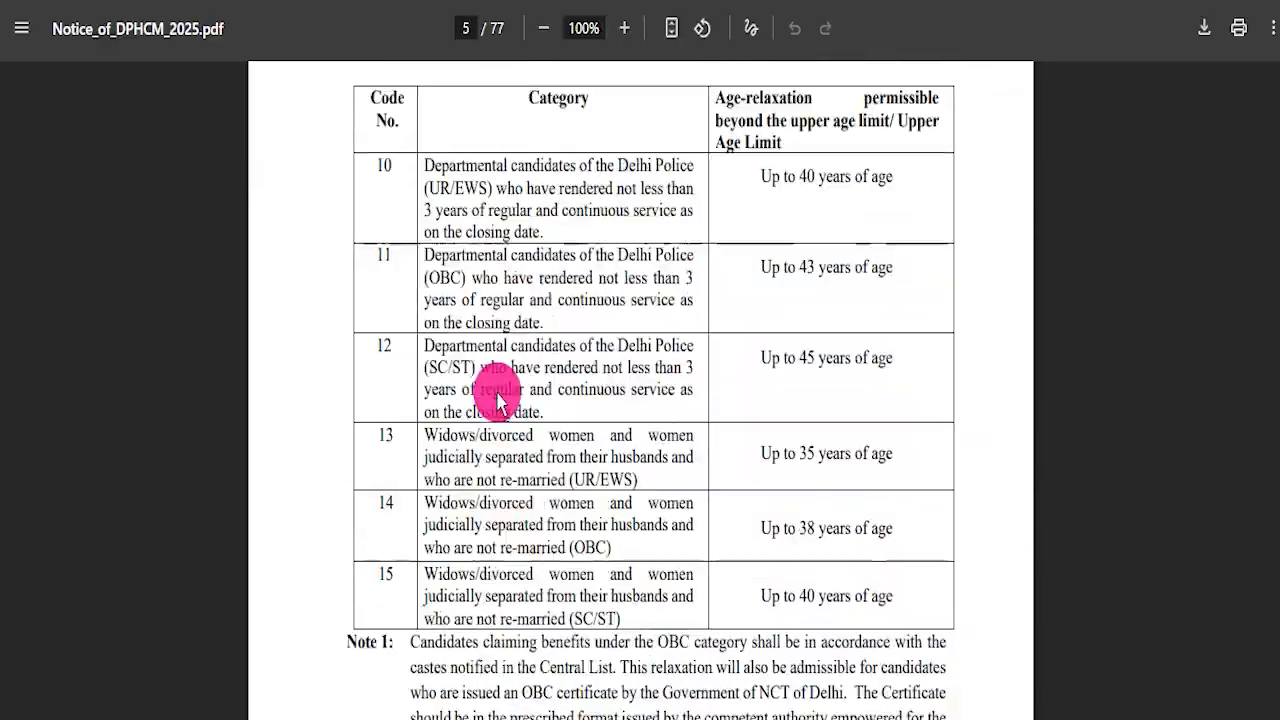
scroll(500, 400, up, 20)
scroll(501, 405, up, 20)
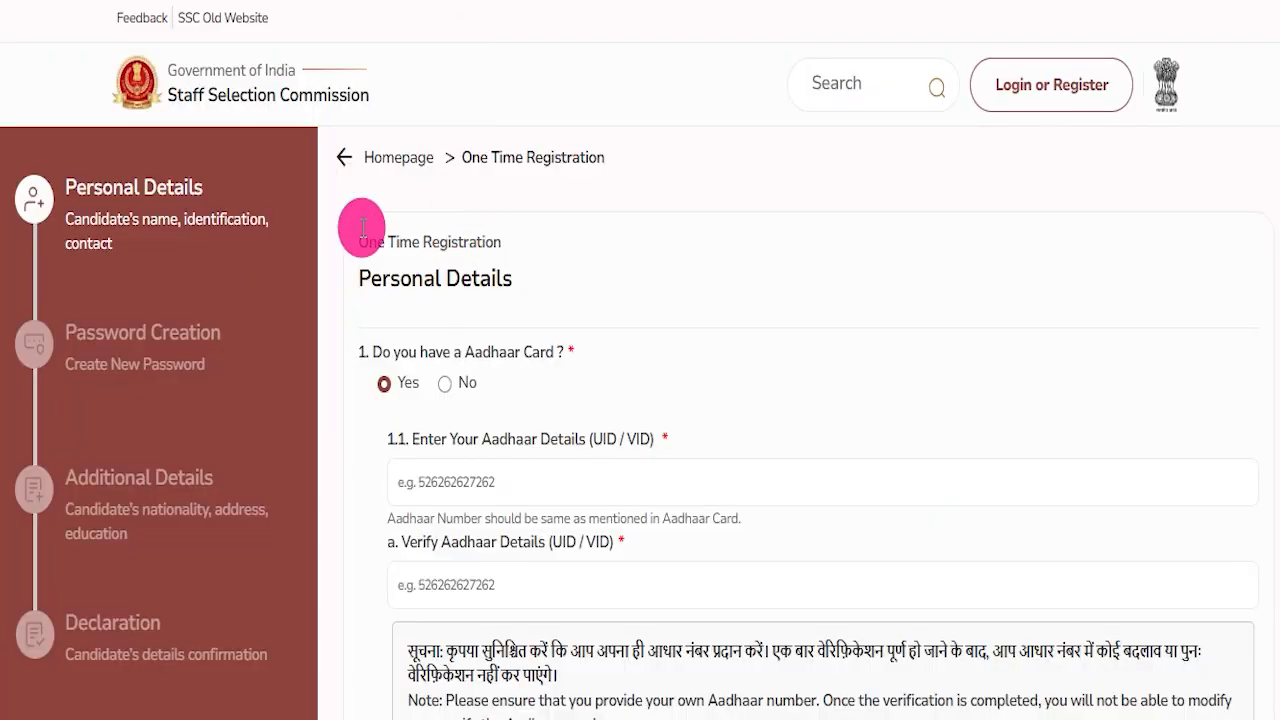
drag(511, 244, 343, 240)
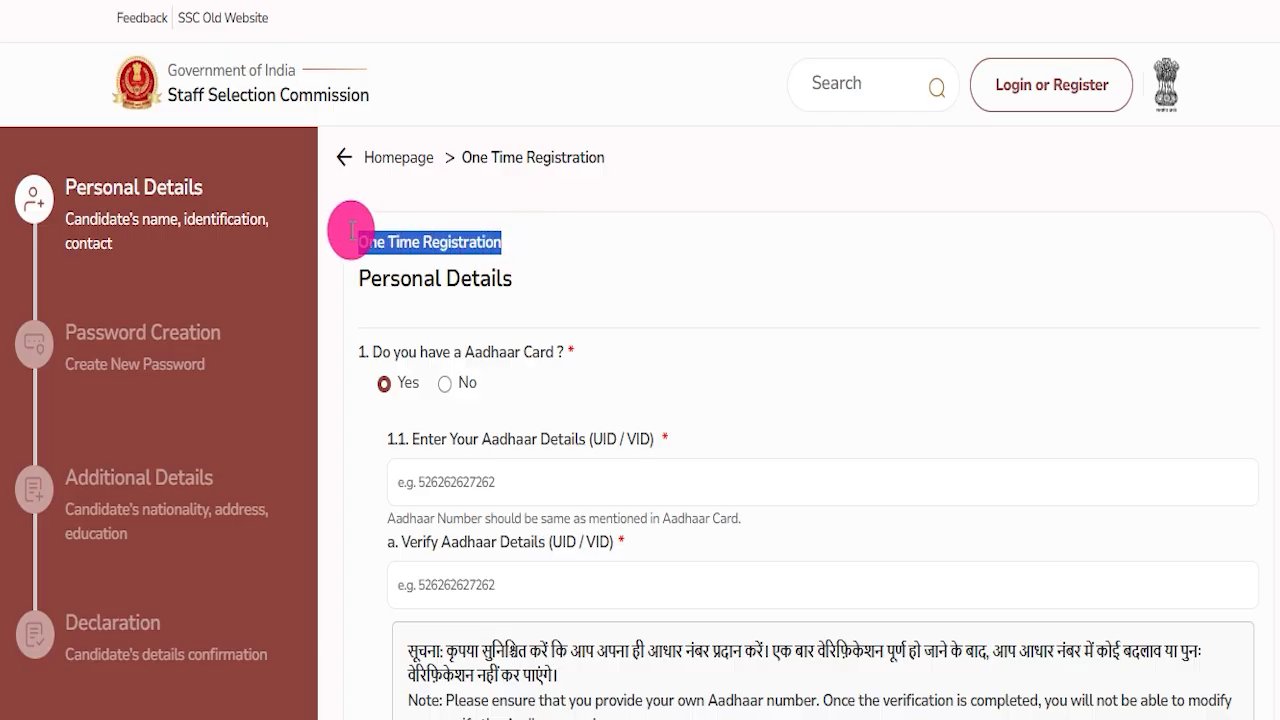
click(427, 268)
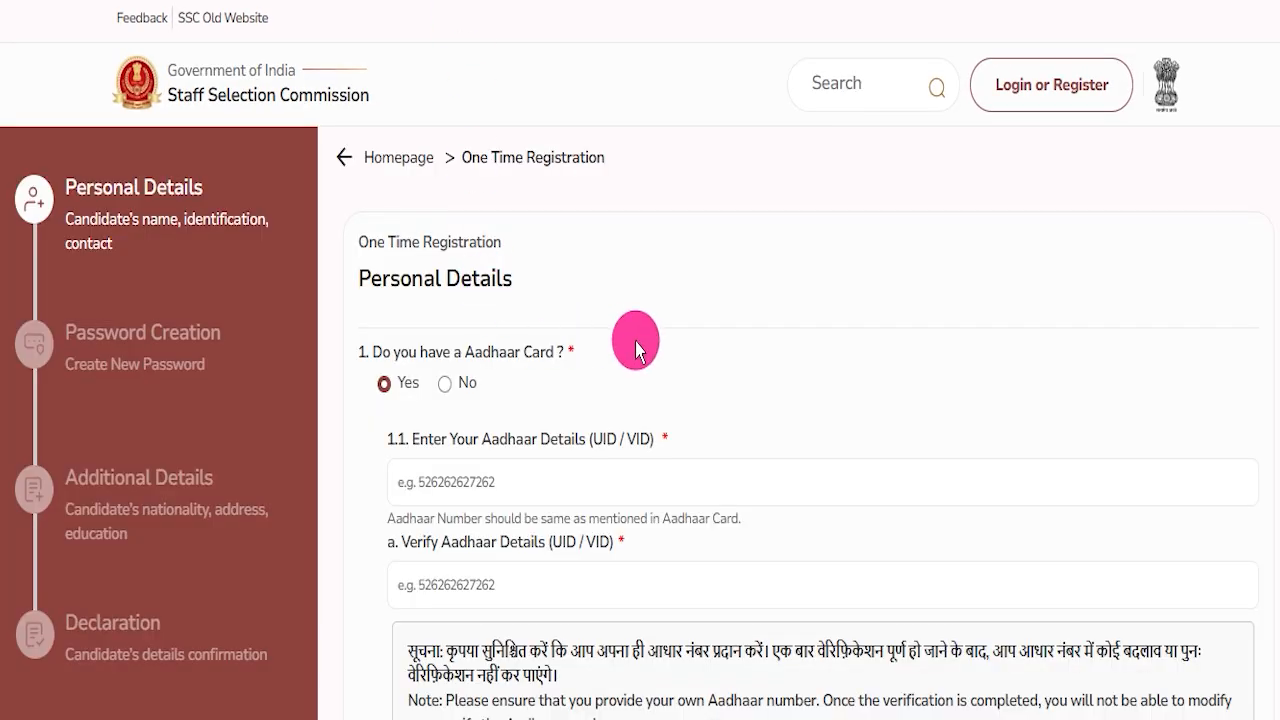
Scroll through the Personal Details section of the One Time Registration form and back to its top.
scroll(635, 342, down, 10)
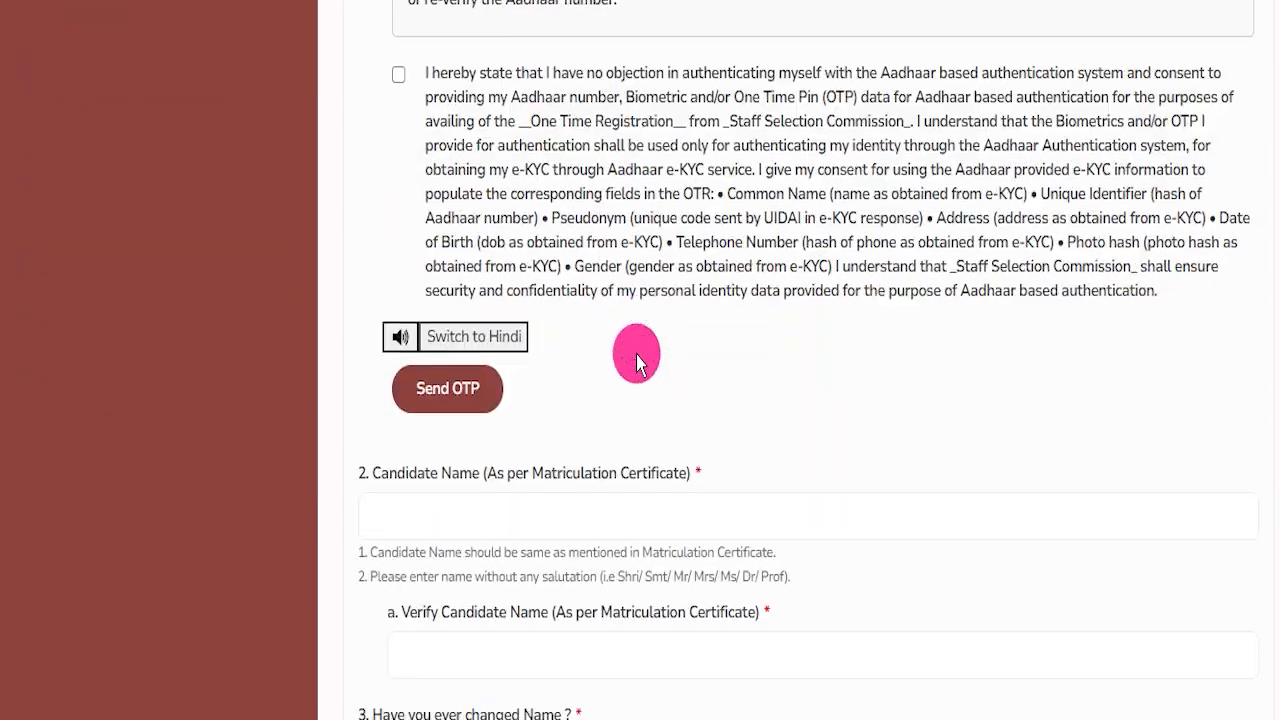
scroll(637, 366, down, 15)
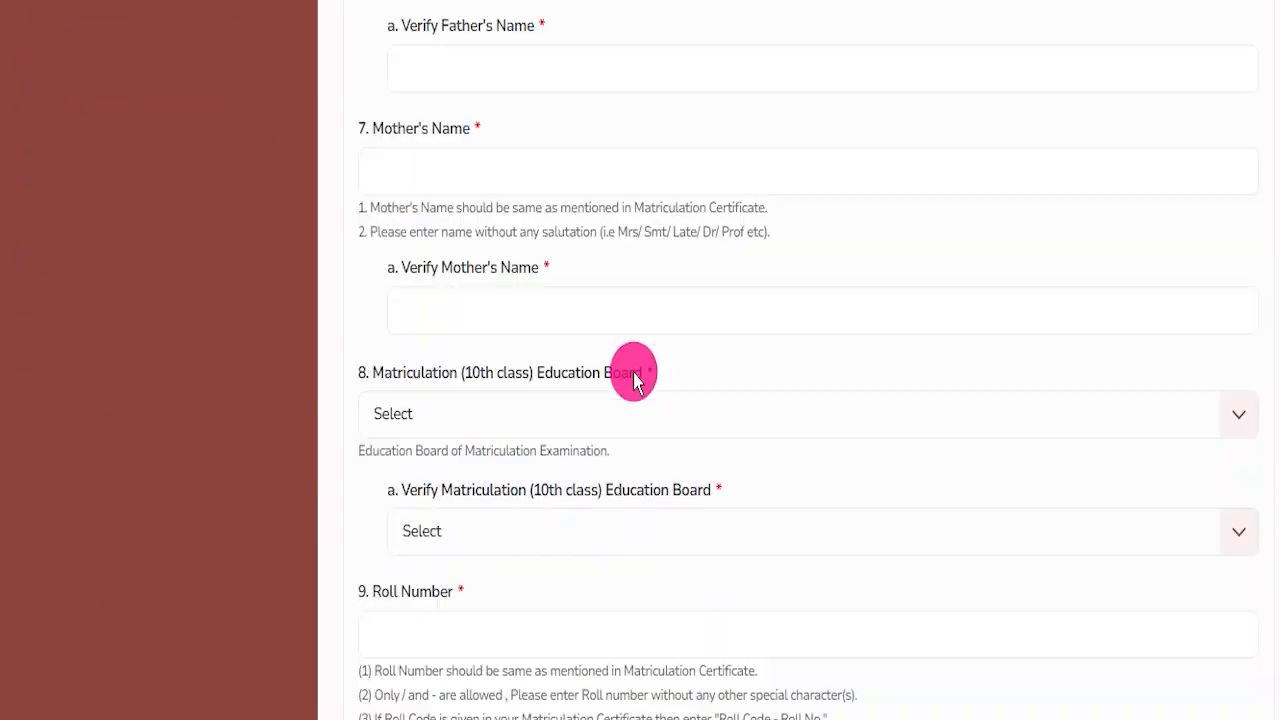
scroll(632, 380, down, 3)
scroll(632, 380, up, 15)
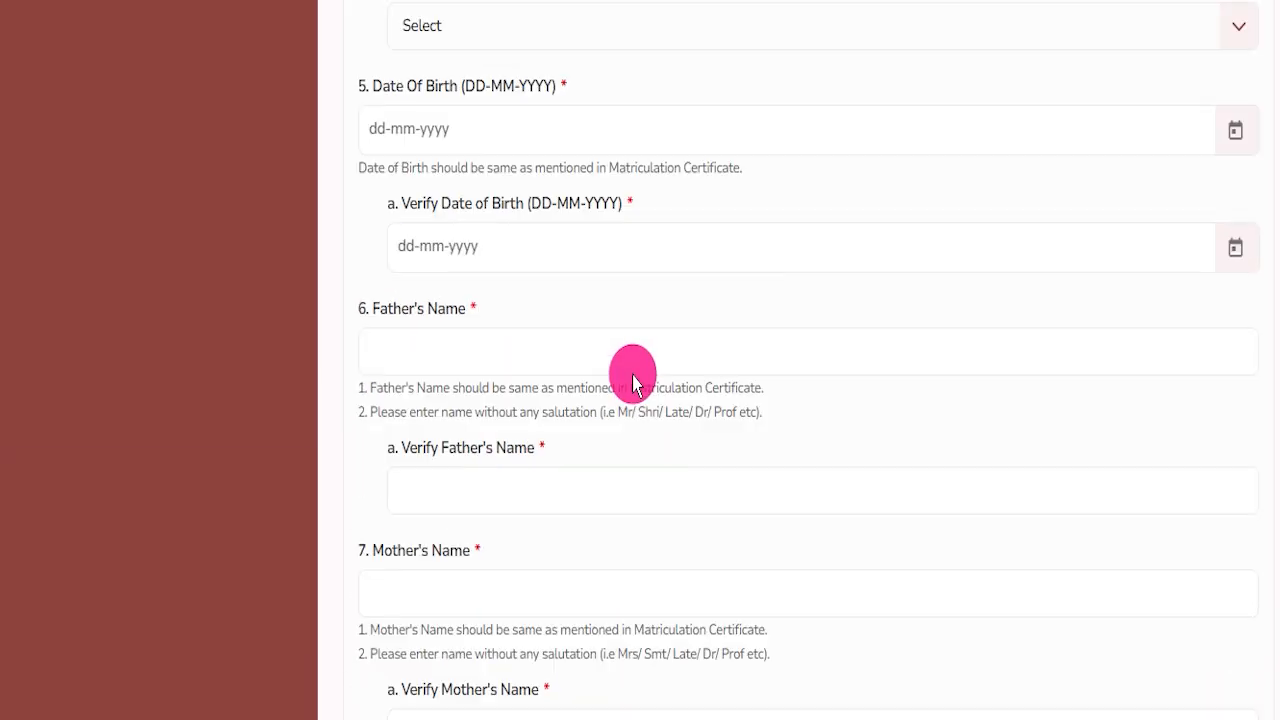
scroll(632, 380, up, 8)
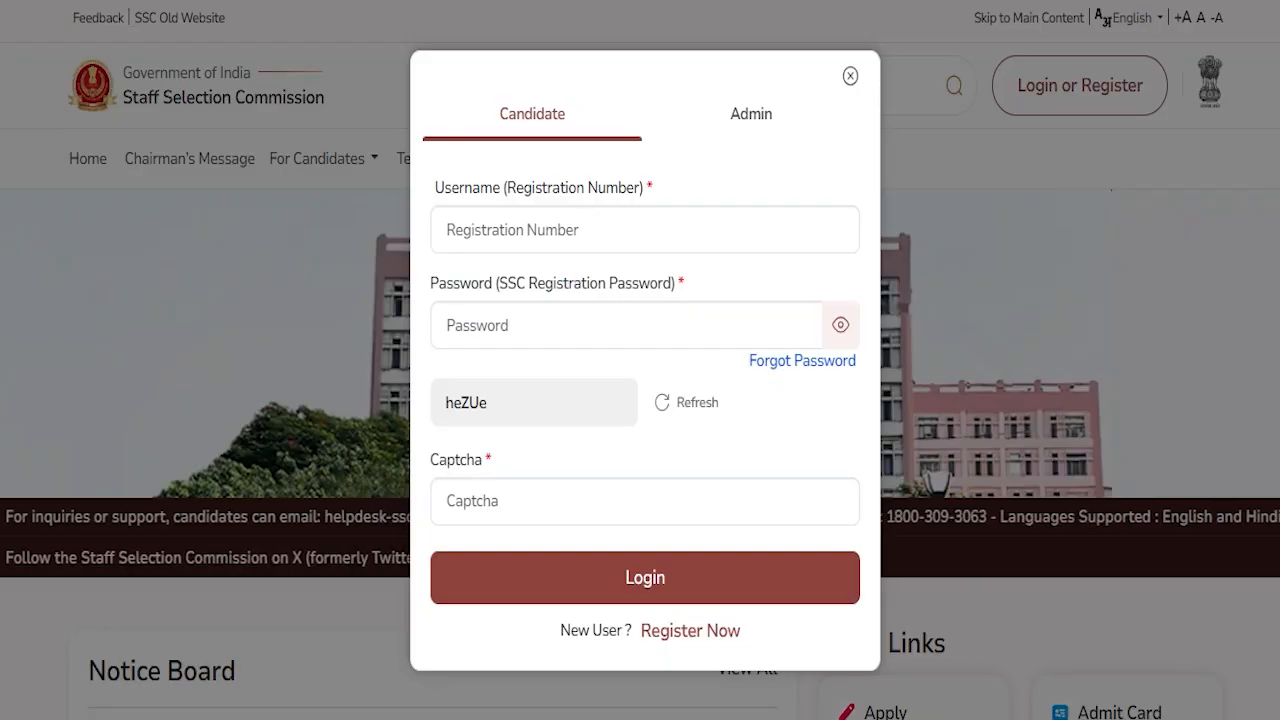
key(Escape)
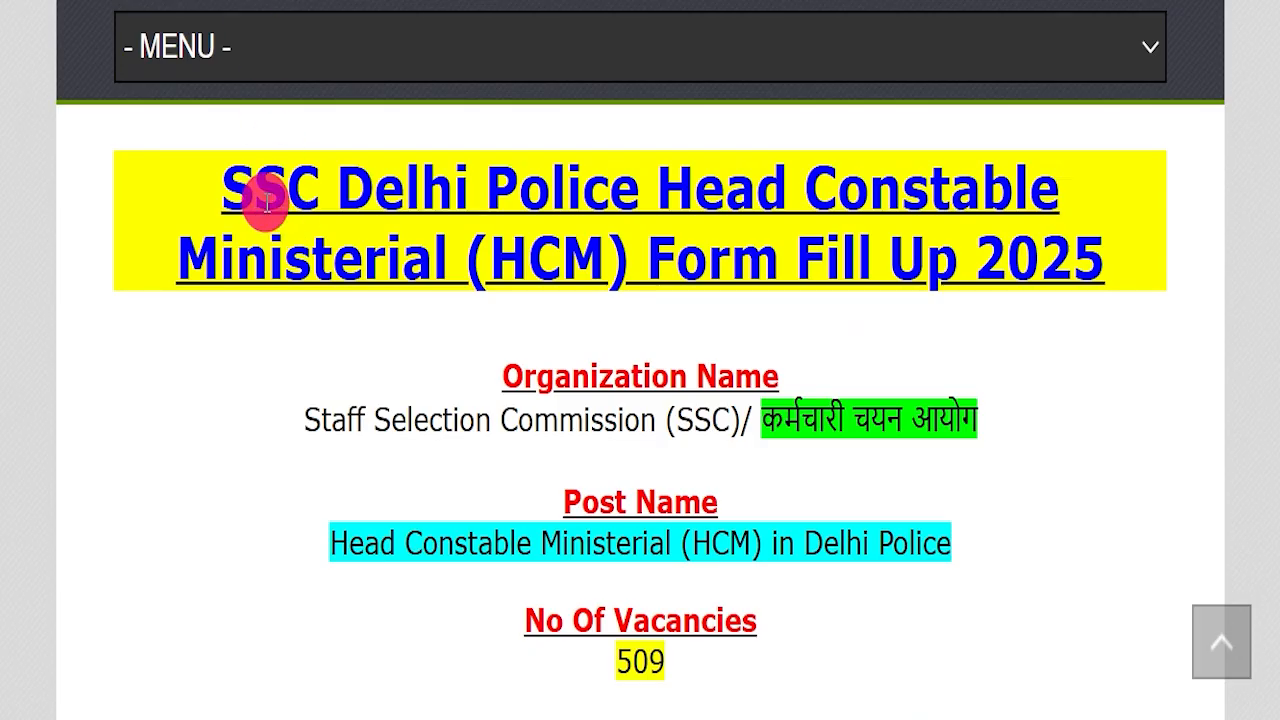
Browse the SSC Delhi Police Head Constable Ministerial (HCM) Form Fill Up 2025 article on IndSarkariNaukri.
drag(215, 175, 1097, 238)
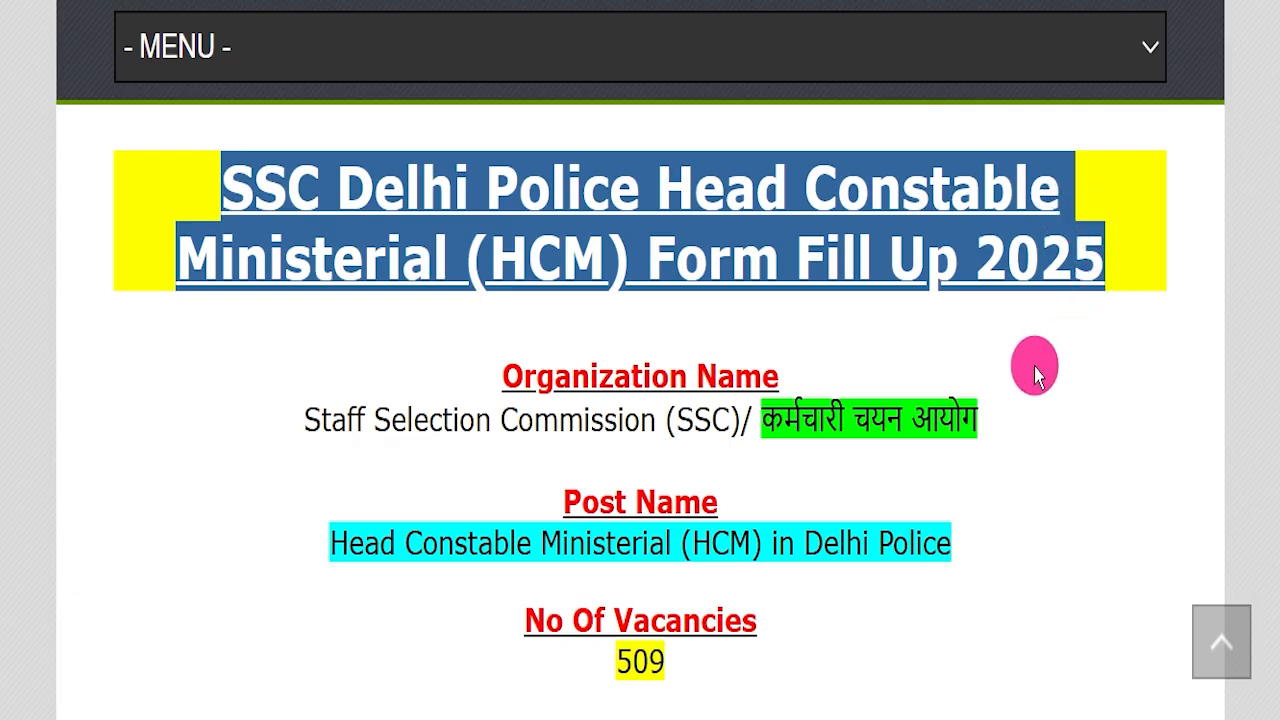
click(1036, 375)
scroll(386, 337, up, 8)
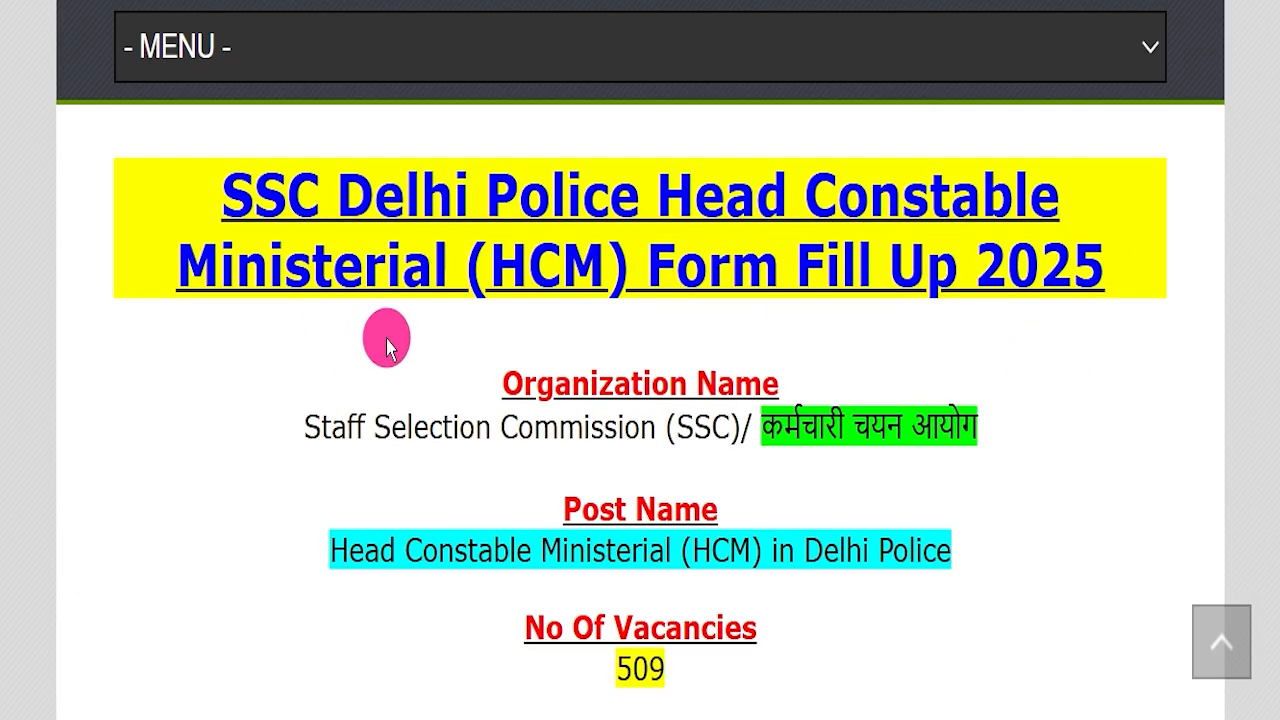
scroll(395, 432, up, 5)
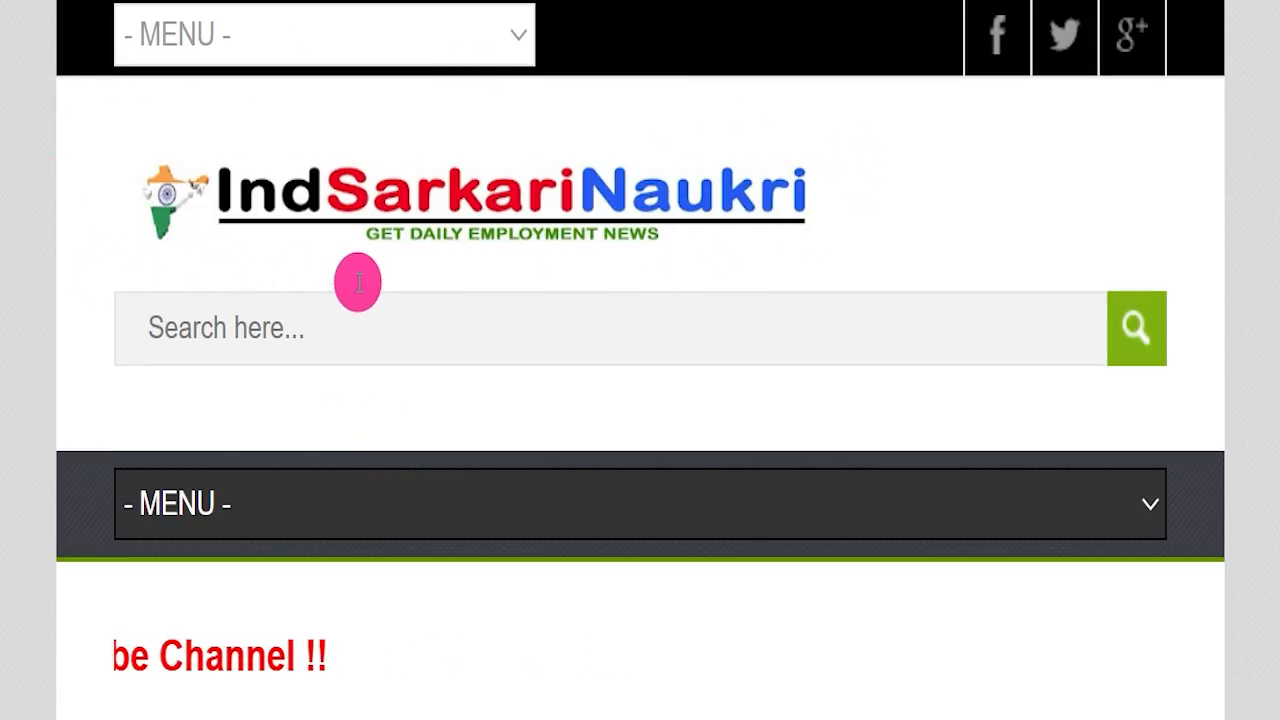
scroll(471, 337, down, 7)
scroll(650, 375, down, 5)
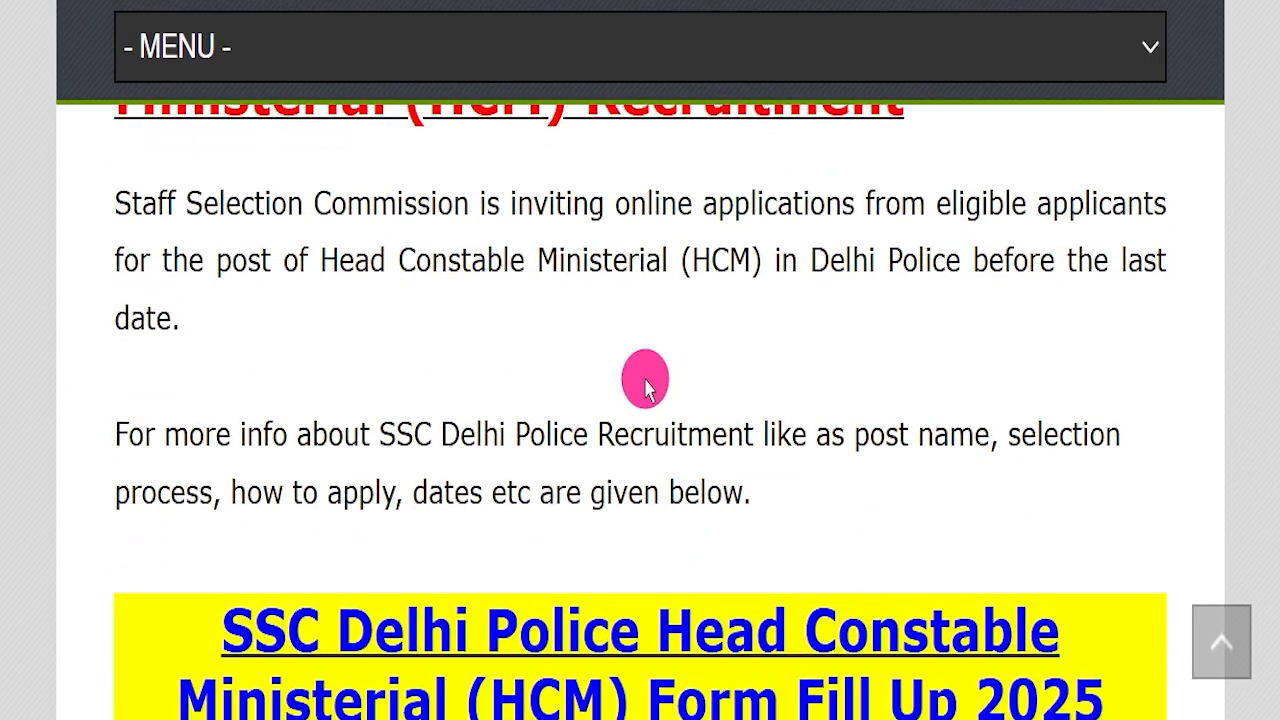
scroll(645, 378, down, 2)
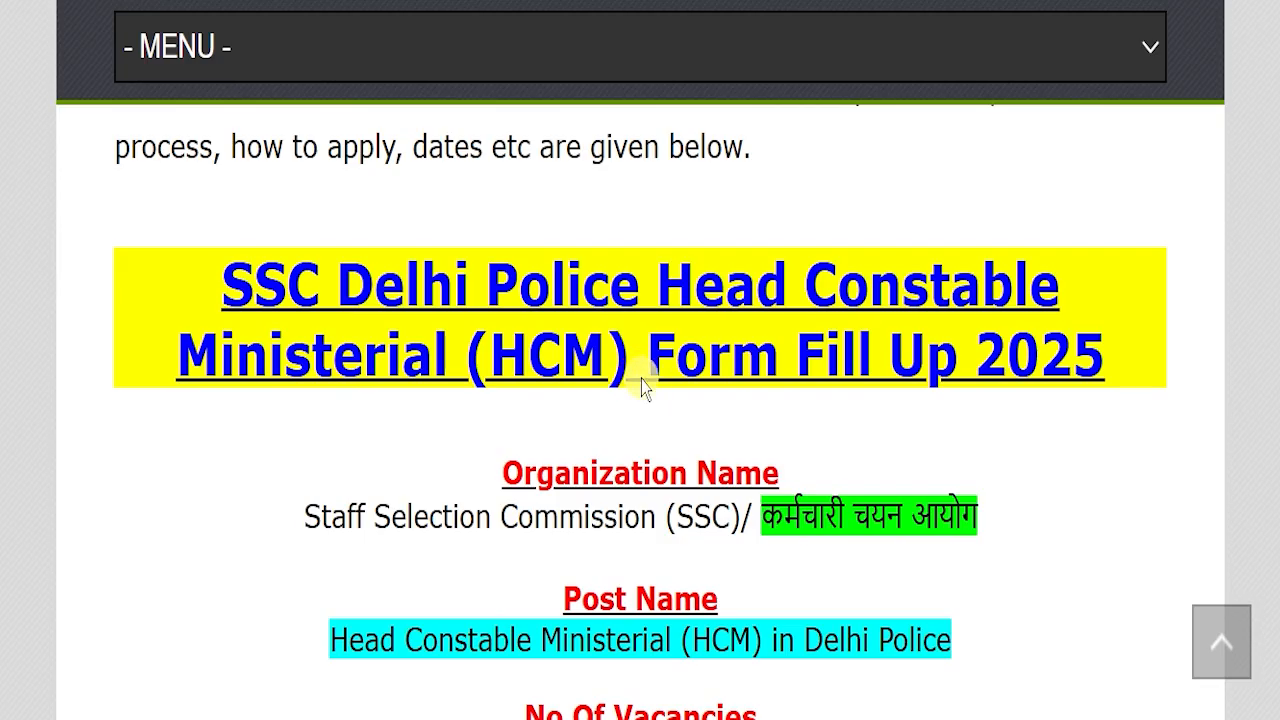
scroll(643, 380, down, 2)
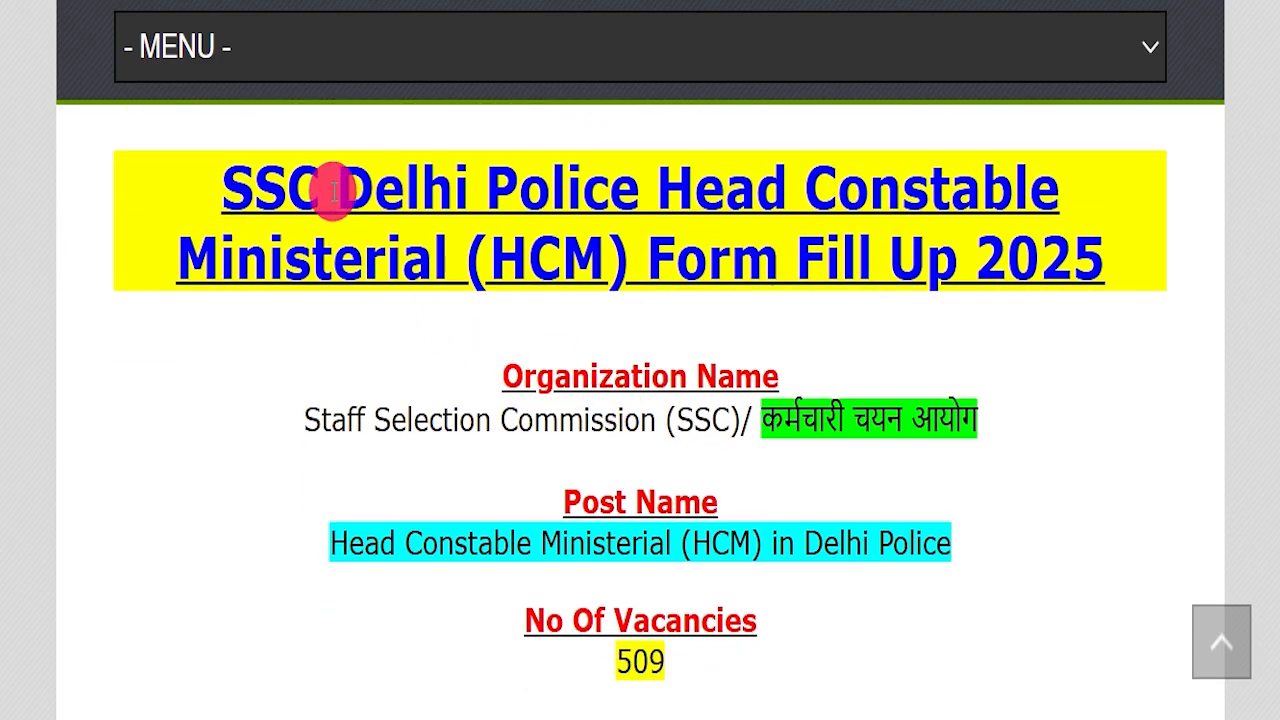
Highlight the article's title, organization, post name, vacancies, last apply date and pay scale while reading.
drag(335, 178, 1080, 262)
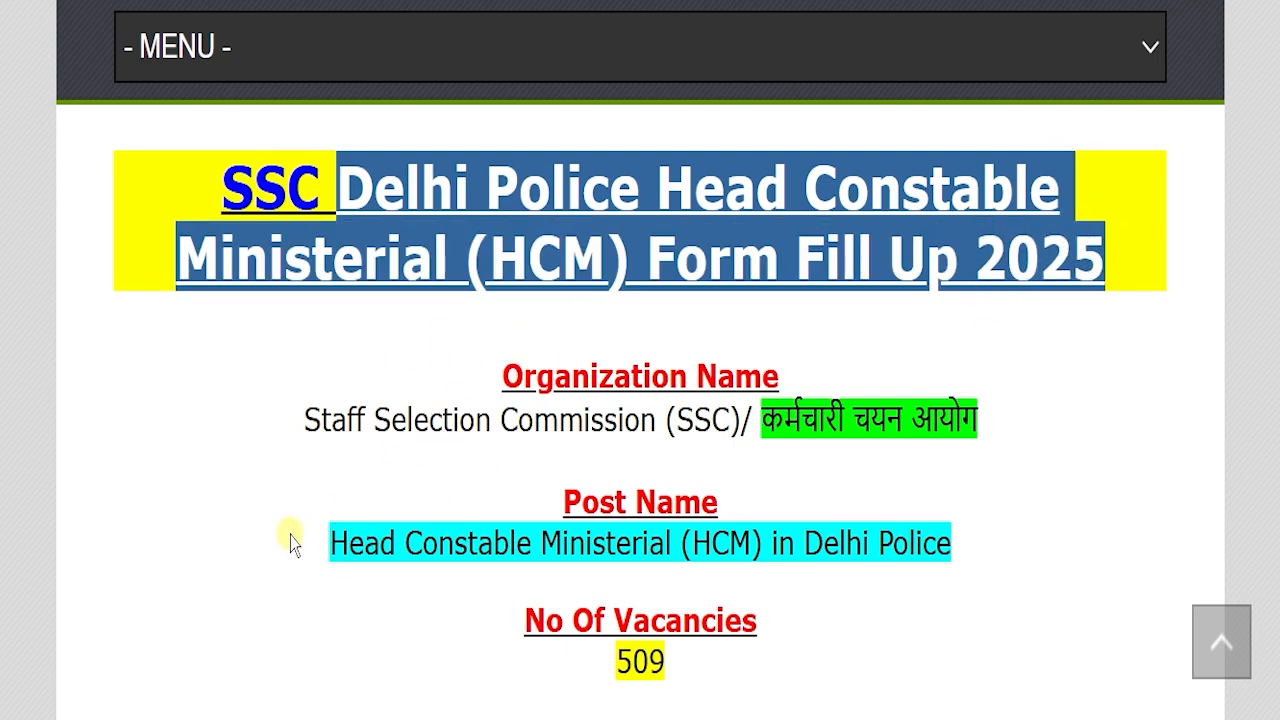
drag(290, 543, 997, 560)
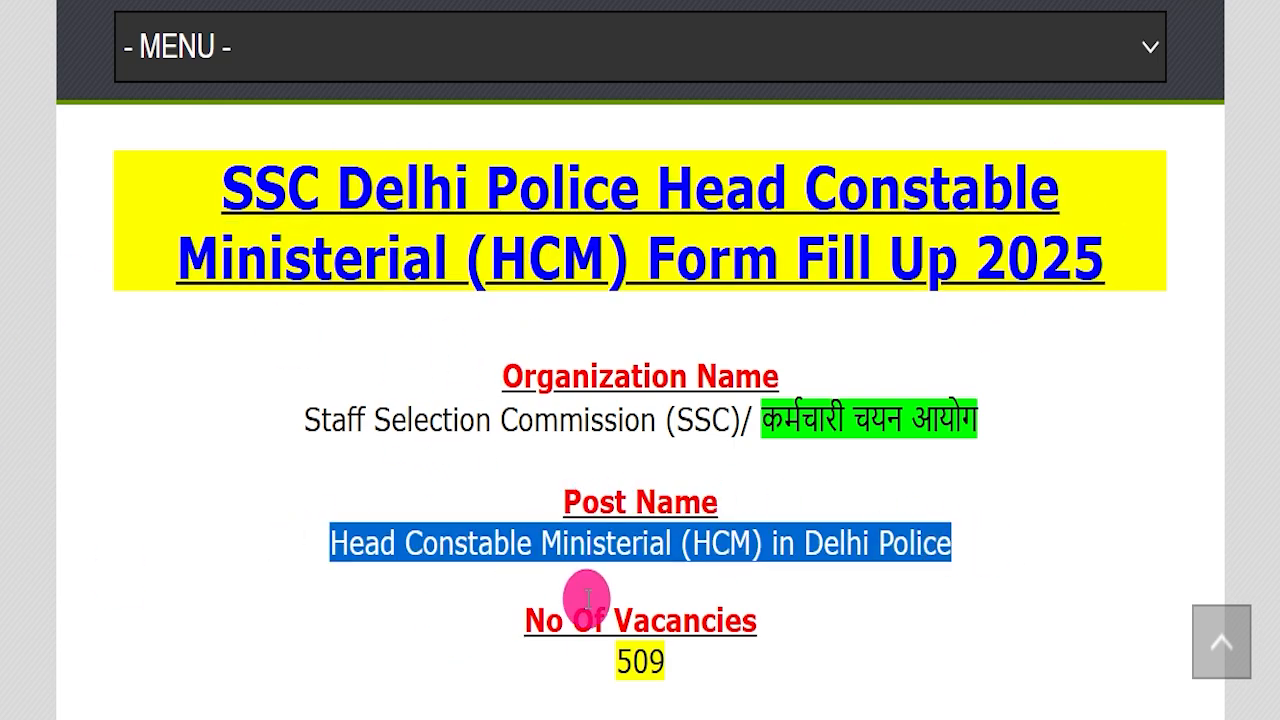
drag(257, 414, 965, 415)
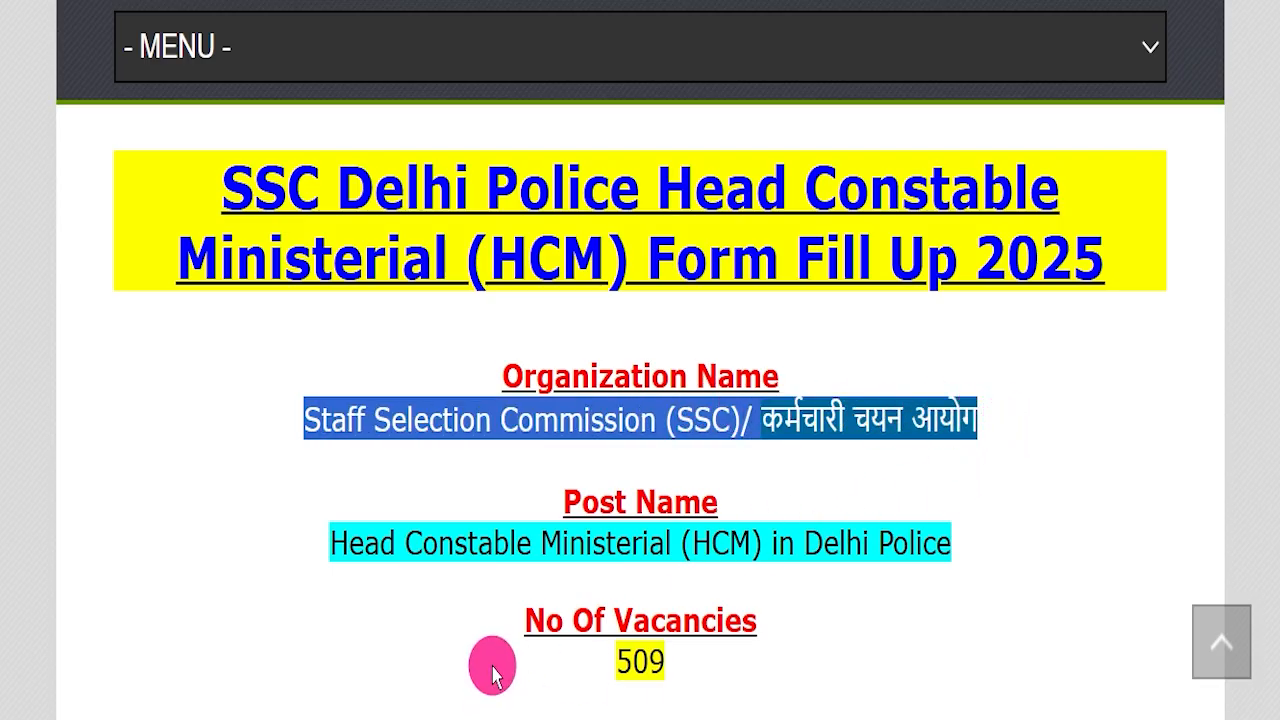
drag(557, 651, 723, 640)
scroll(786, 451, down, 3)
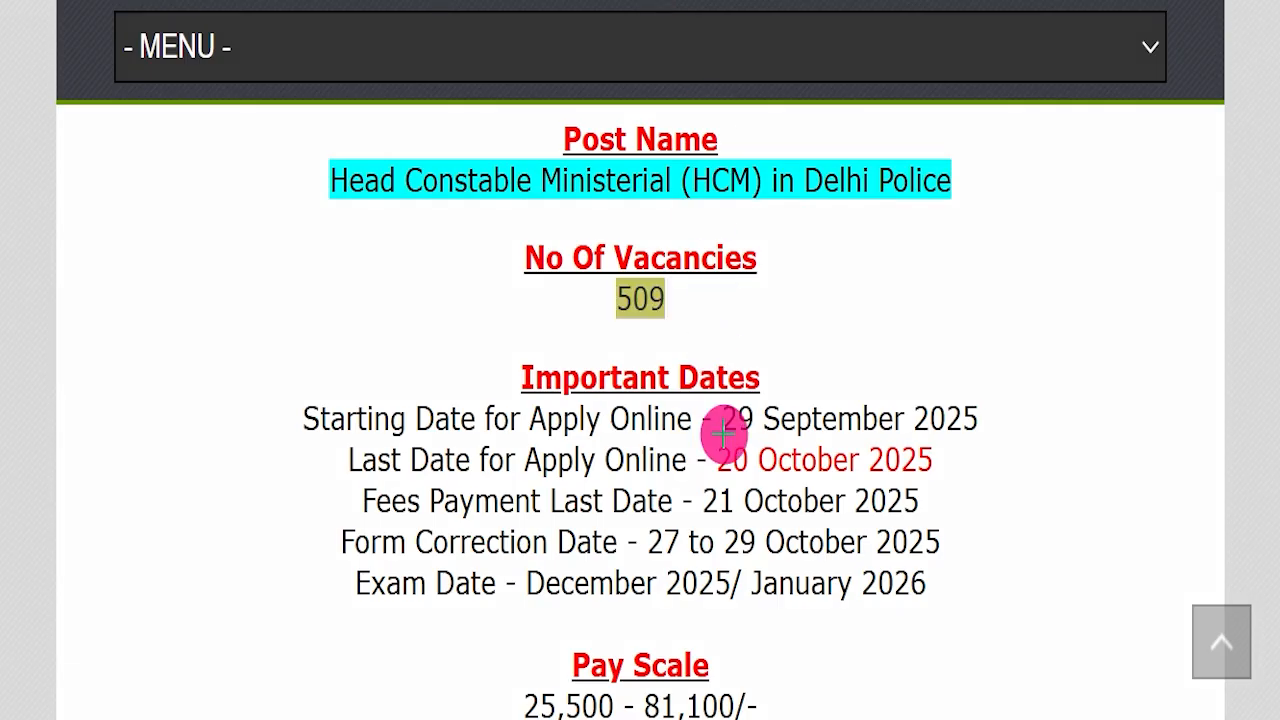
drag(740, 457, 940, 461)
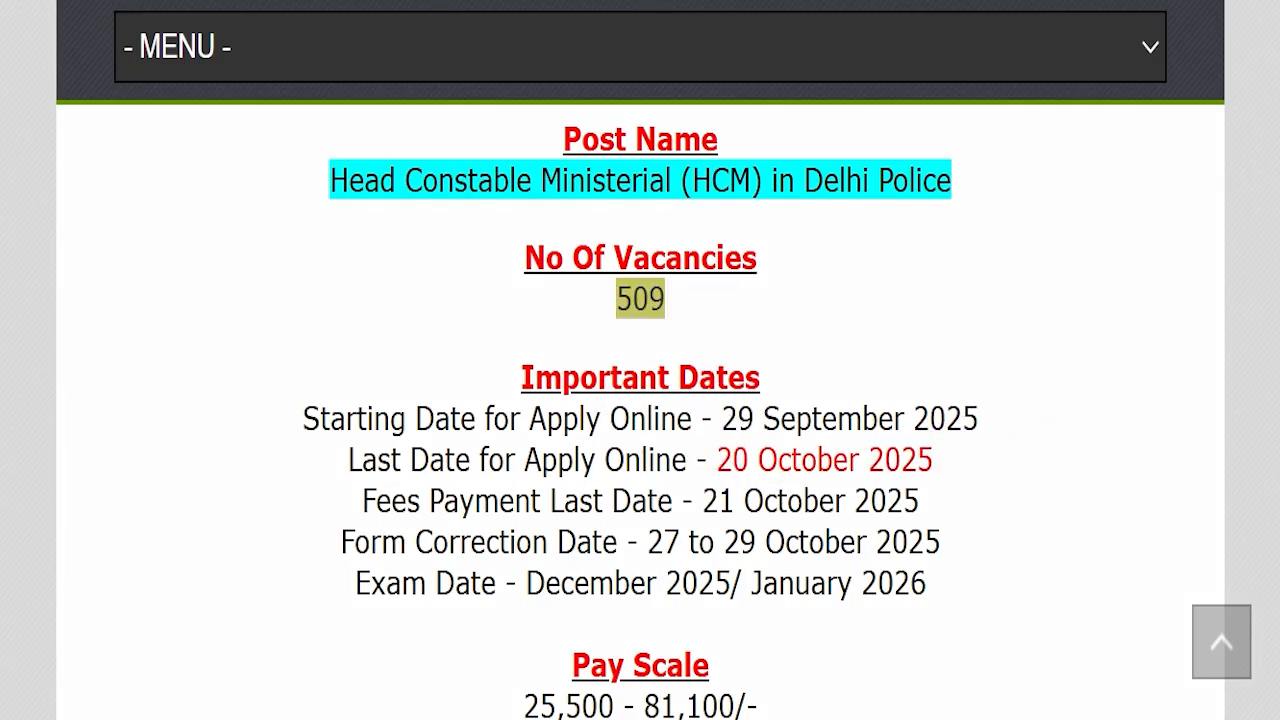
scroll(534, 634, down, 2)
drag(522, 465, 1020, 450)
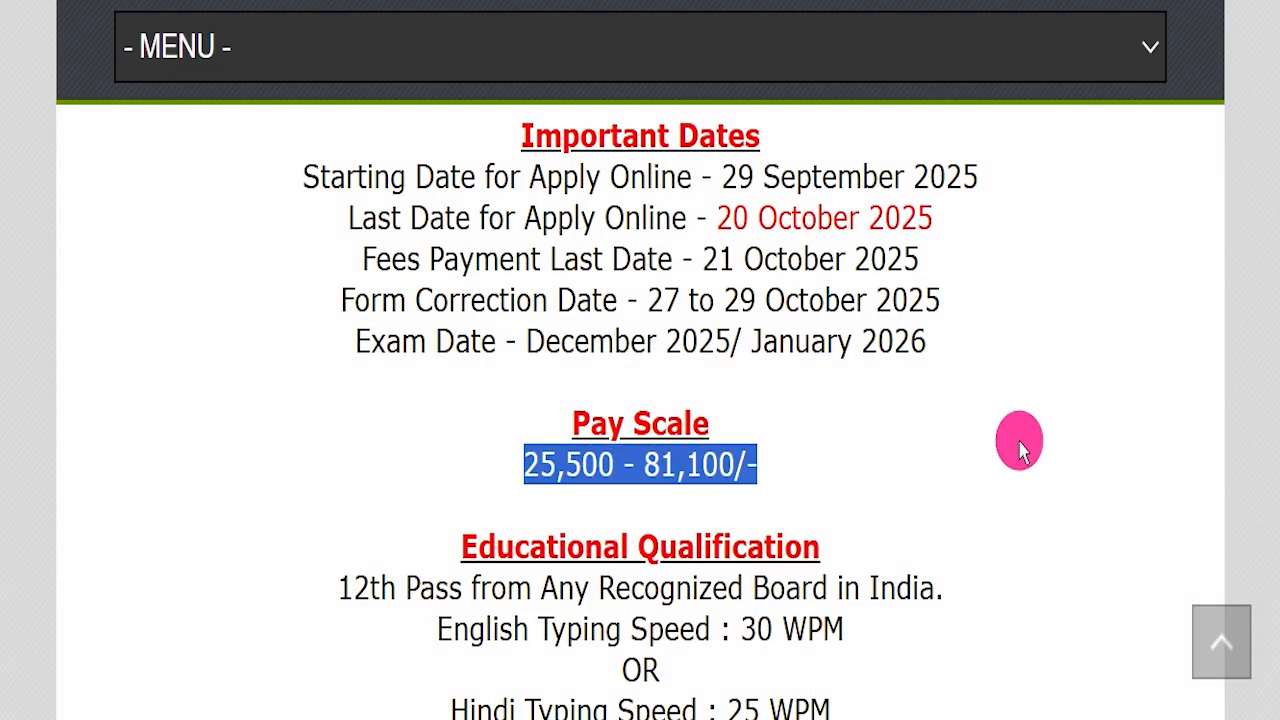
Highlight the educational qualification, typing speed, age limit and application fee details in the article.
scroll(1010, 455, down, 1)
click(1036, 460)
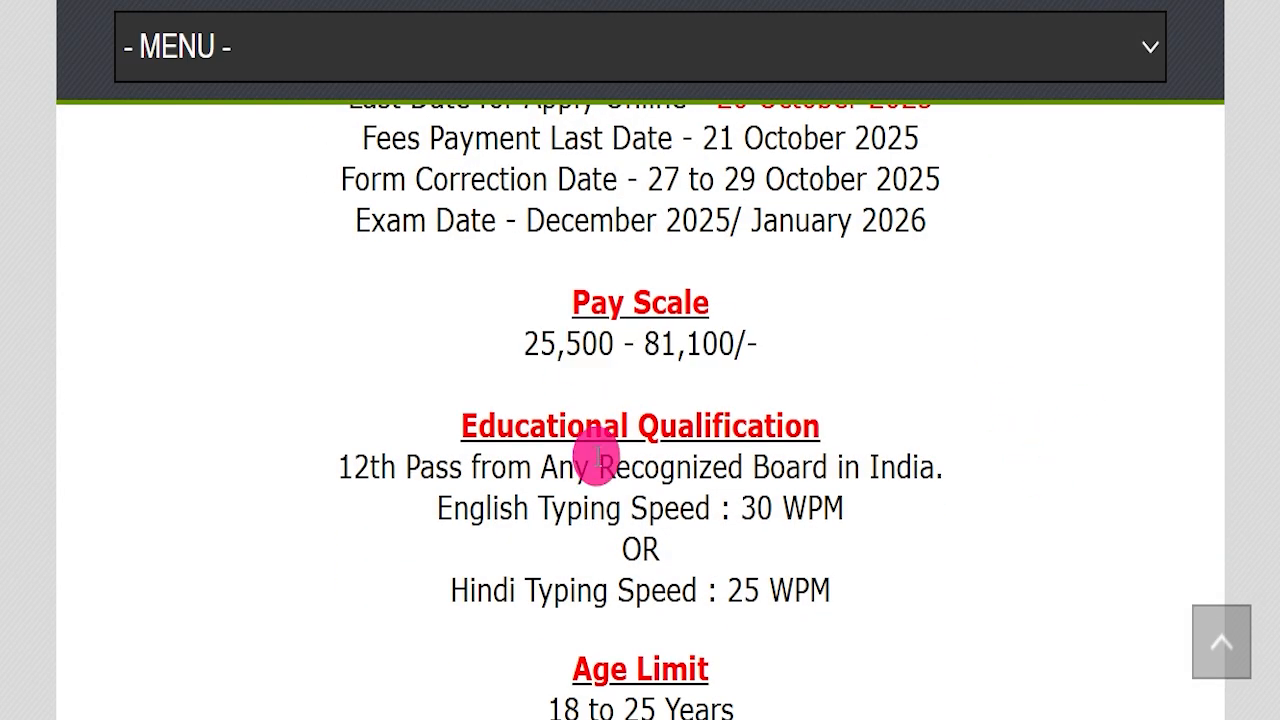
drag(315, 460, 943, 471)
scroll(945, 490, down, 2)
drag(840, 315, 842, 352)
drag(491, 463, 740, 478)
scroll(341, 513, down, 2)
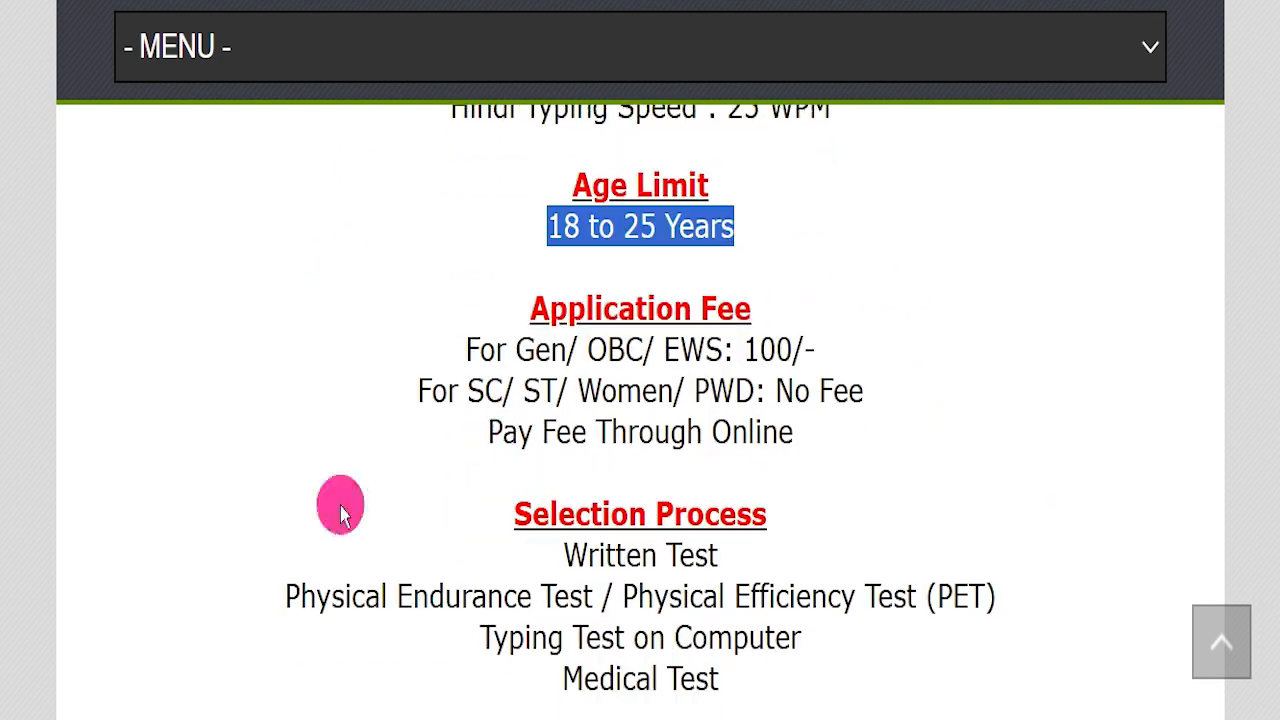
drag(420, 340, 1010, 378)
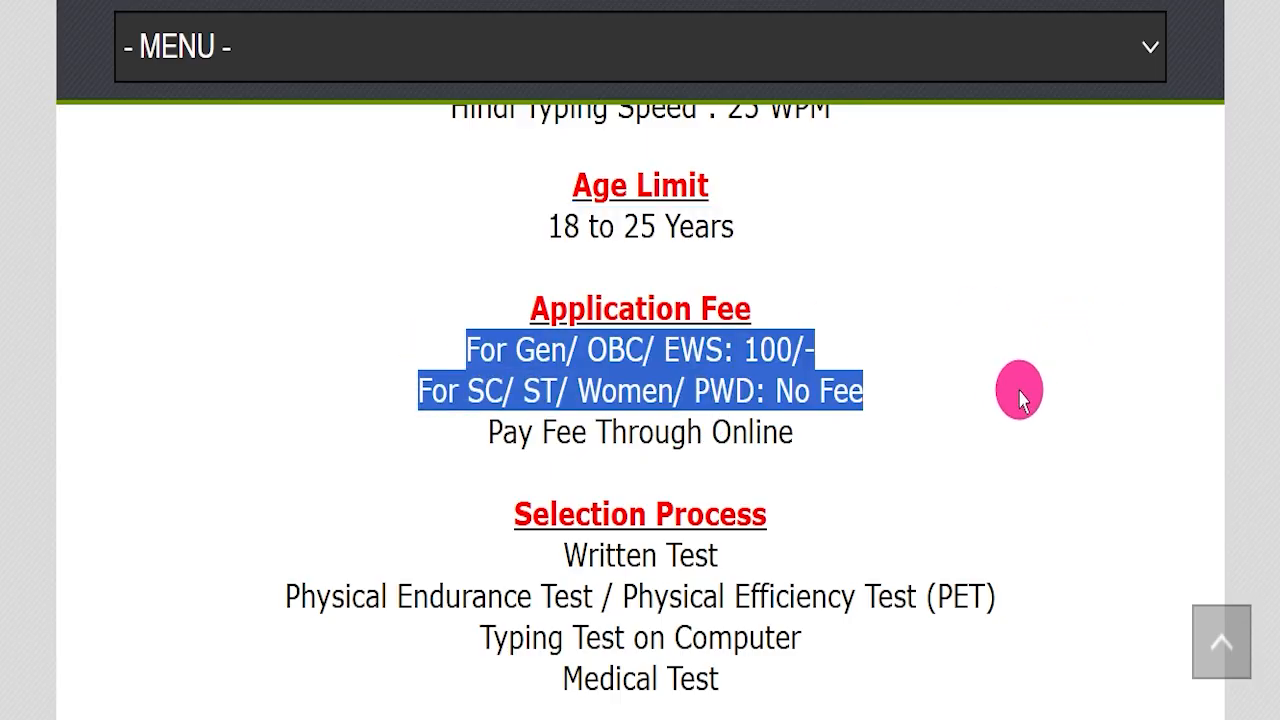
click(718, 431)
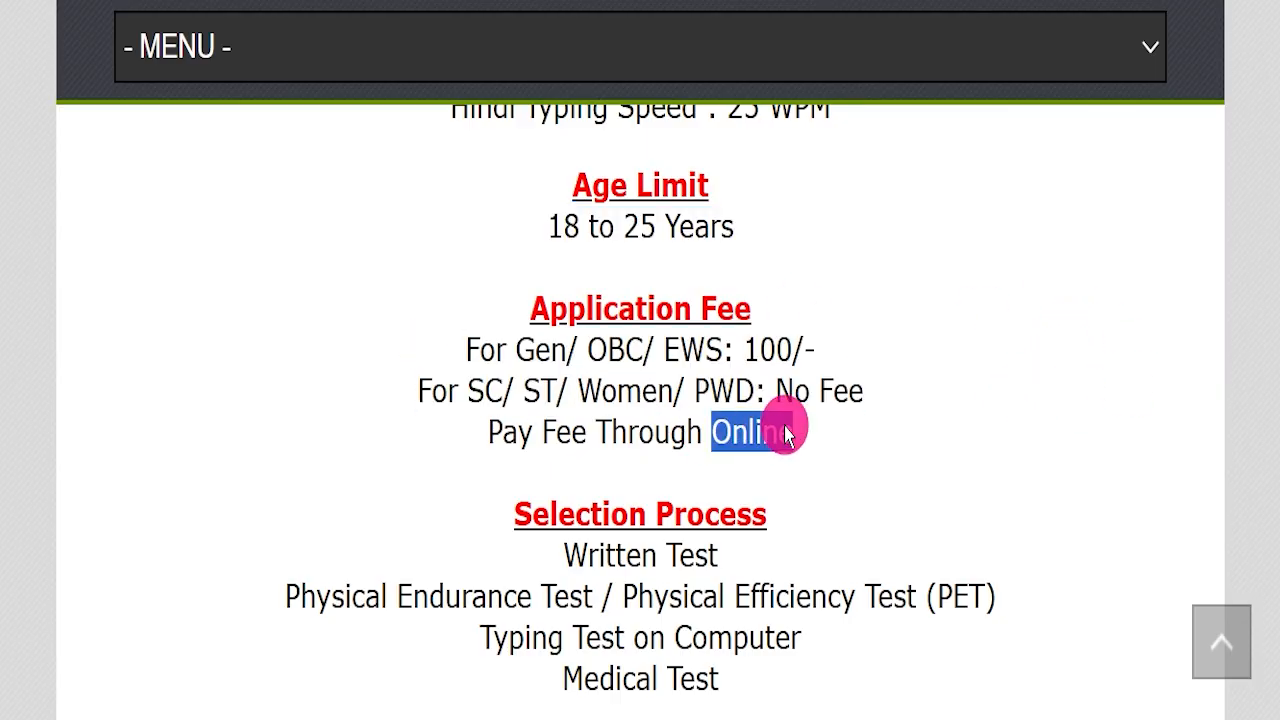
scroll(837, 457, down, 3)
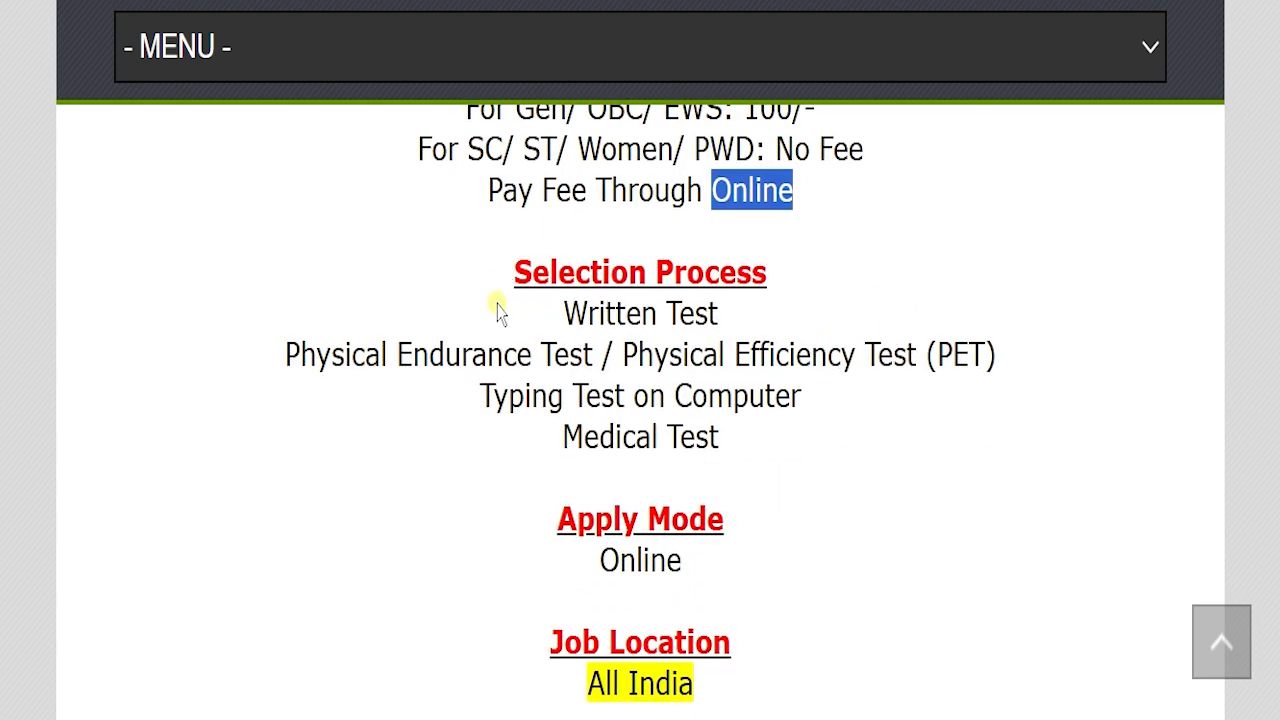
Highlight the selection process stages, apply mode, job location and official website in the article.
triple_click(475, 303)
drag(257, 340, 966, 345)
drag(388, 398, 834, 411)
click(556, 420)
drag(556, 420, 620, 490)
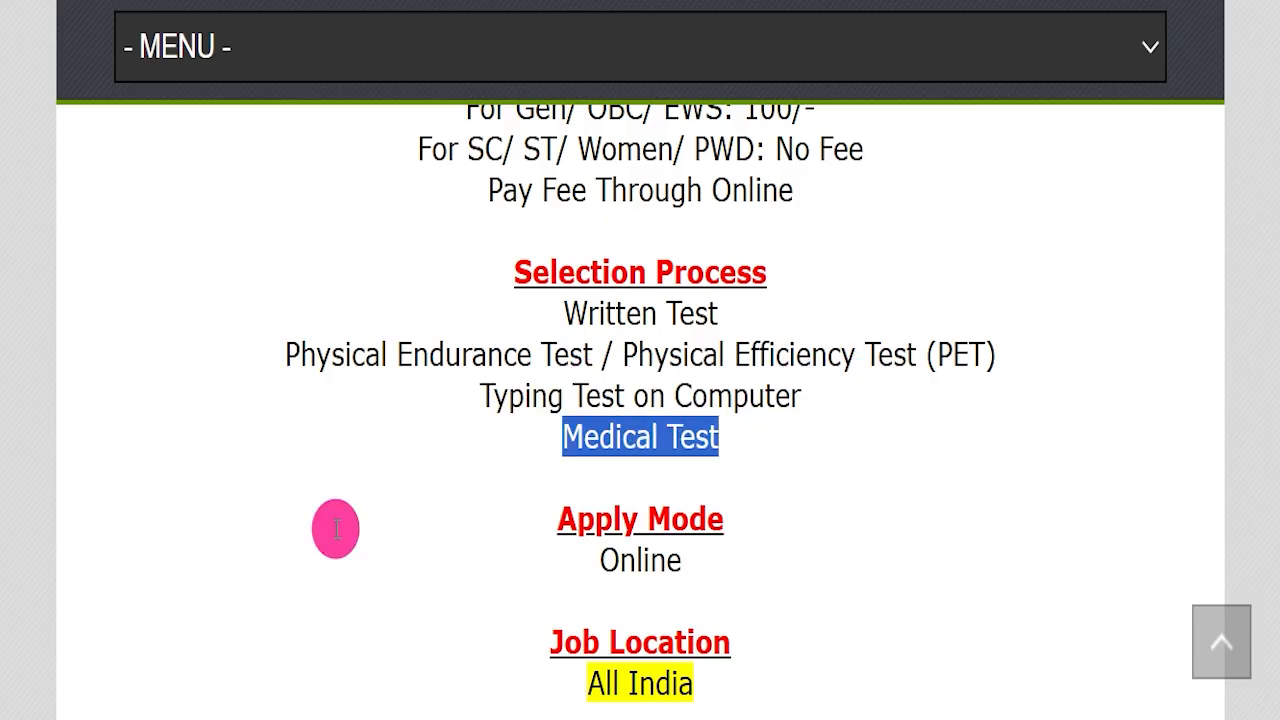
drag(524, 528, 783, 537)
scroll(800, 515, down, 1)
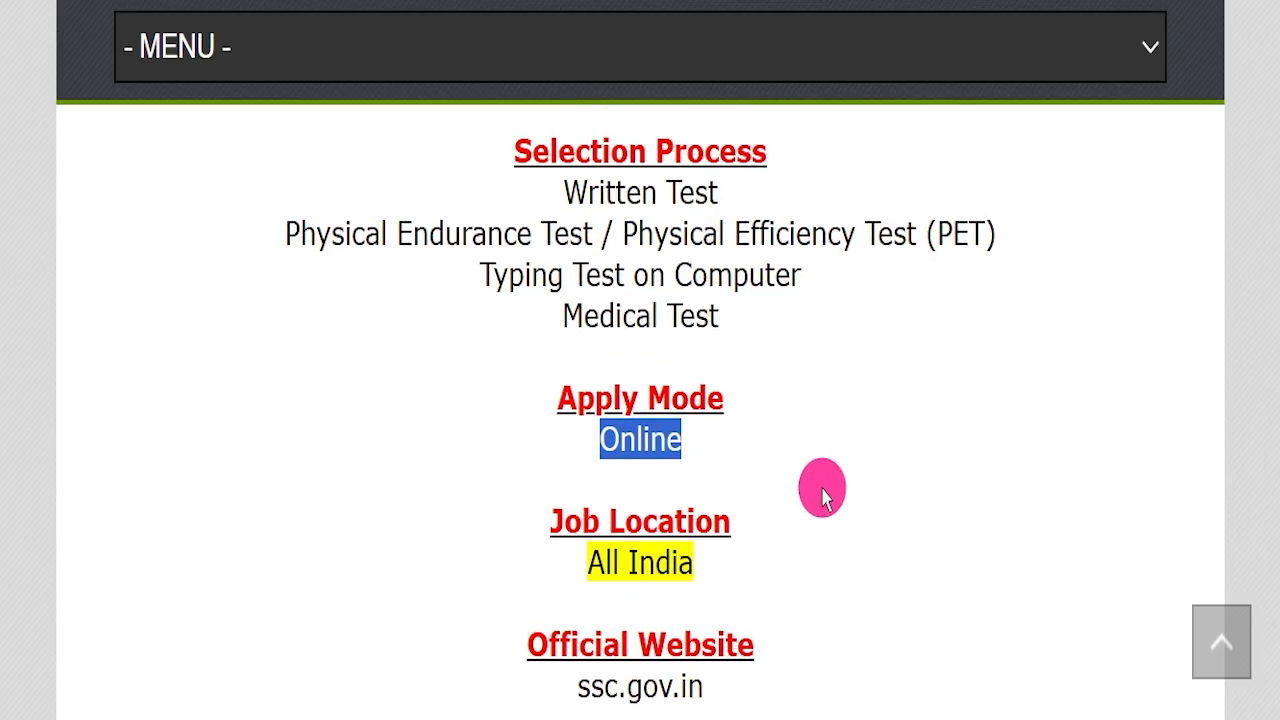
drag(510, 553, 786, 543)
scroll(946, 437, down, 2)
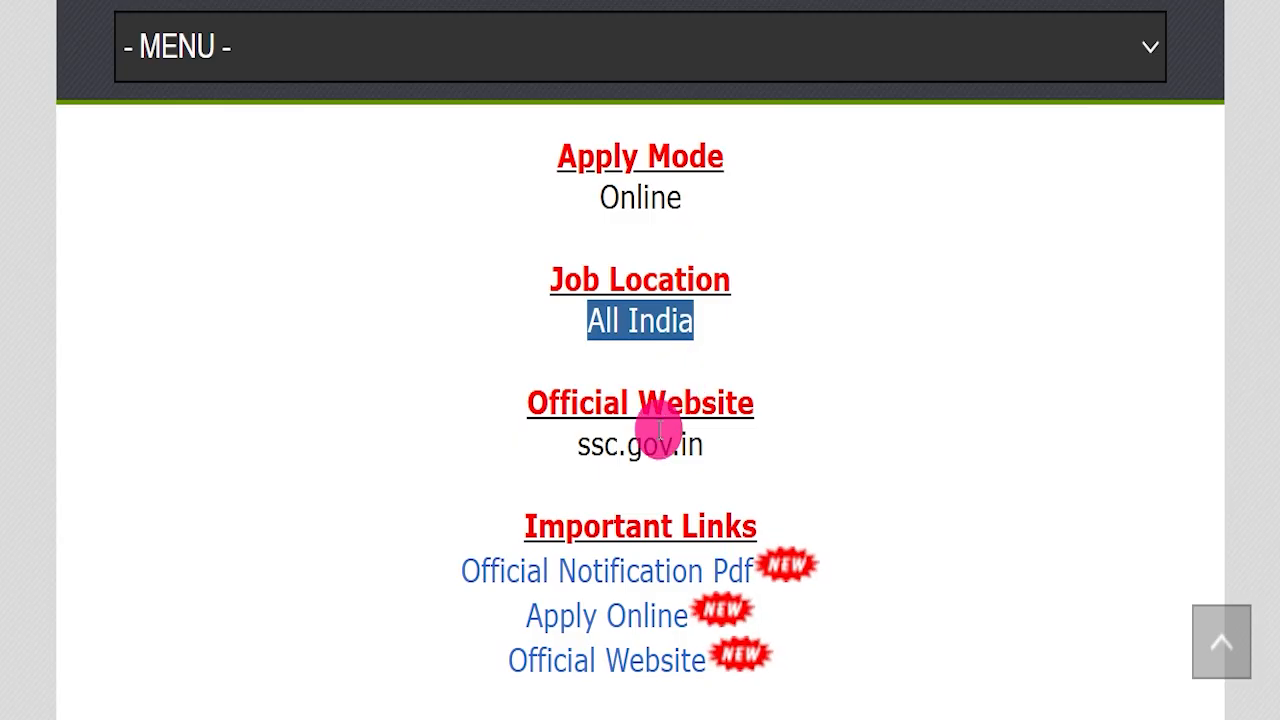
drag(480, 447, 891, 449)
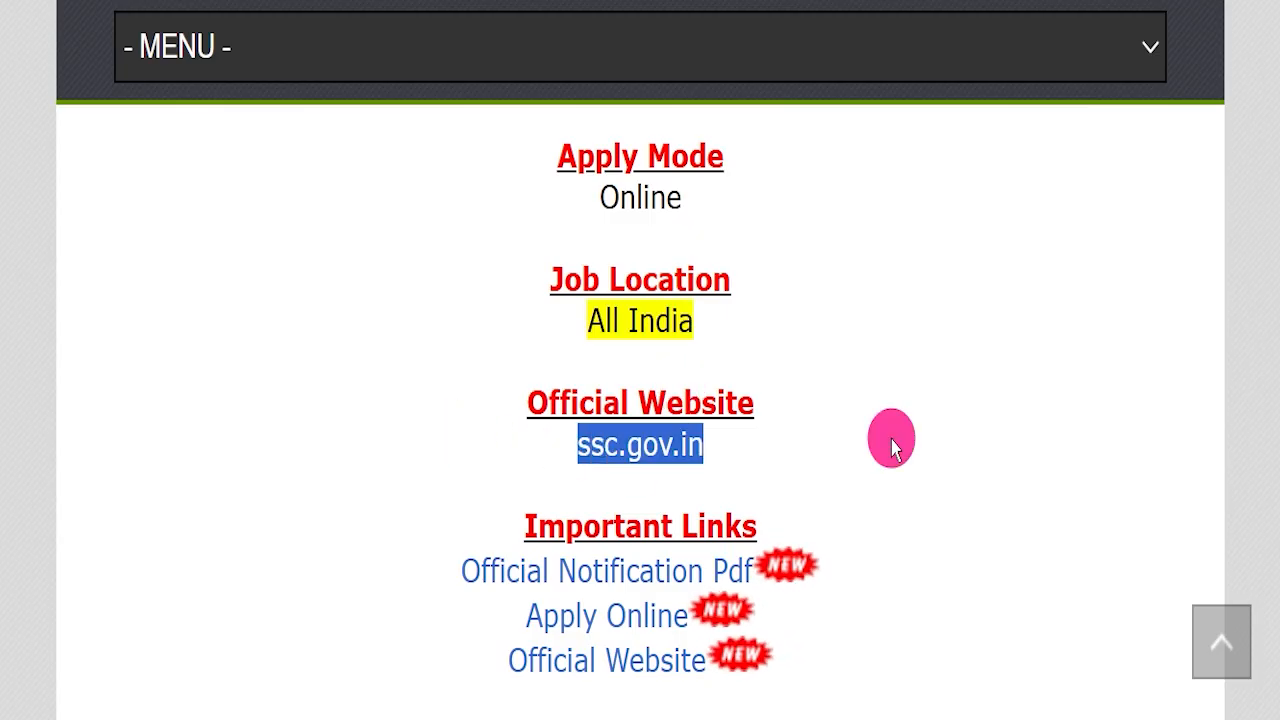
click(880, 442)
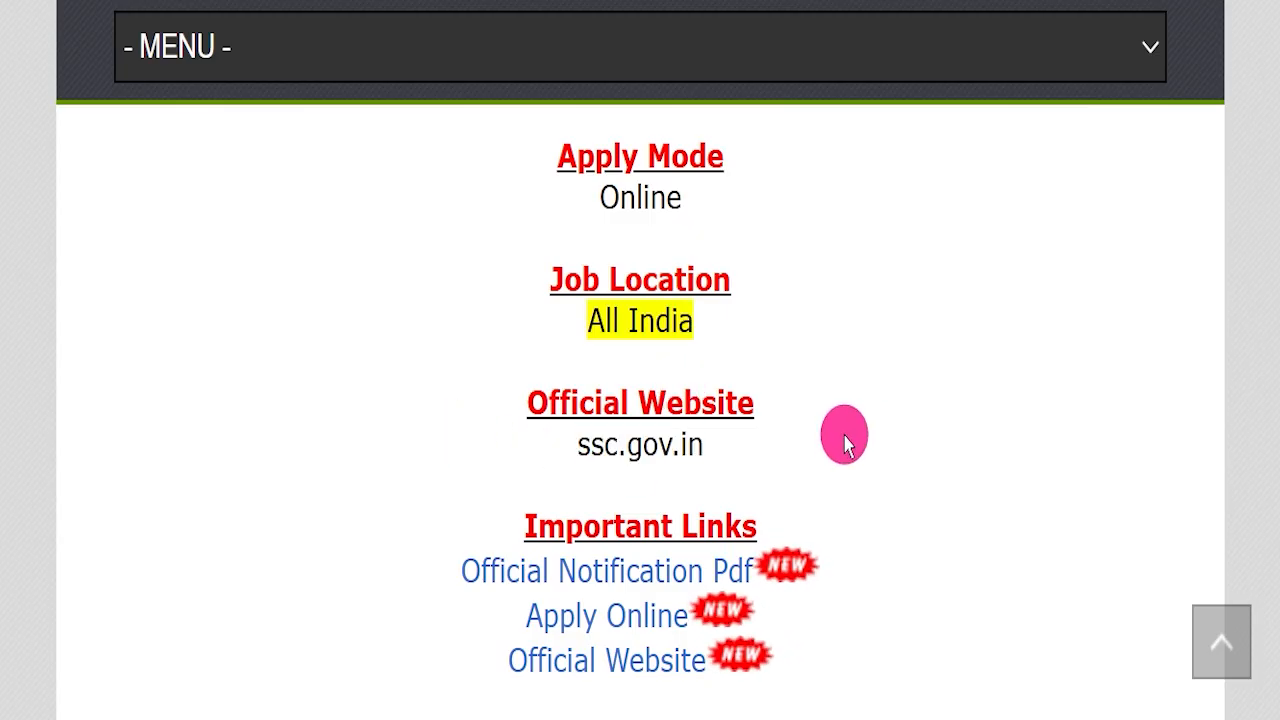
Open the Official Notification Pdf link from the article's Important Links section.
scroll(845, 443, down, 1)
drag(400, 449, 752, 449)
scroll(826, 414, down, 1)
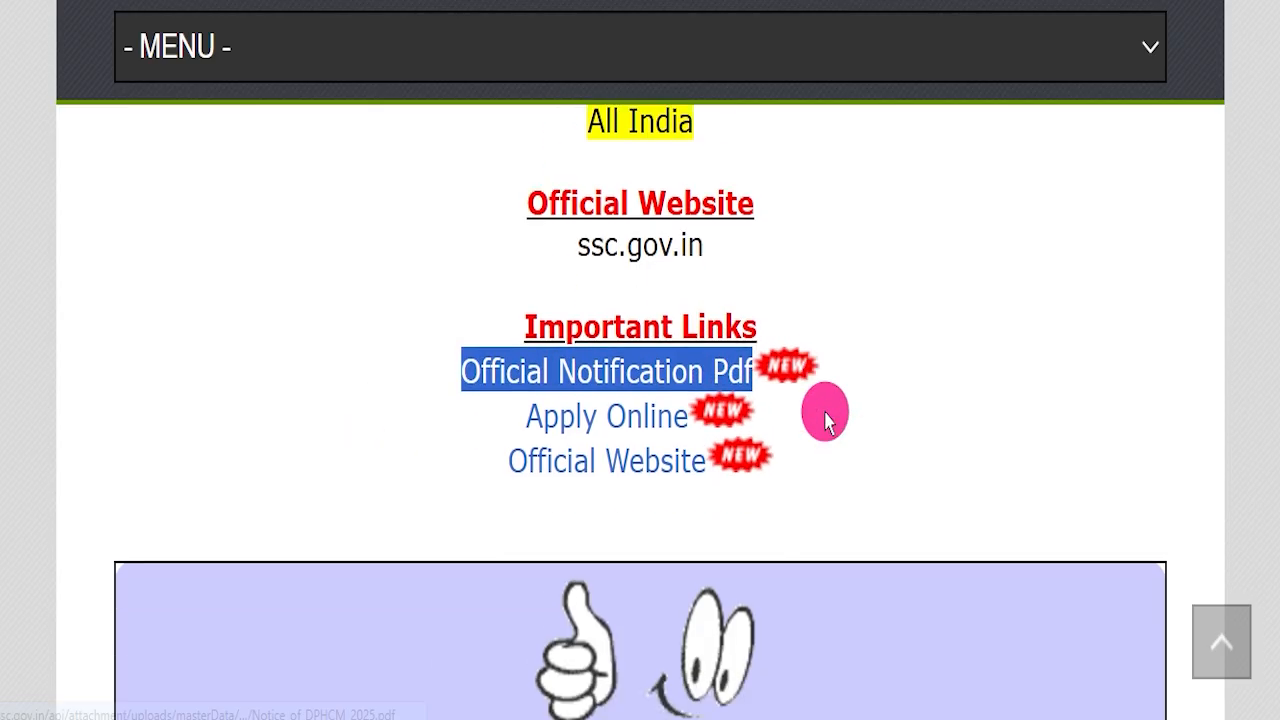
click(520, 2)
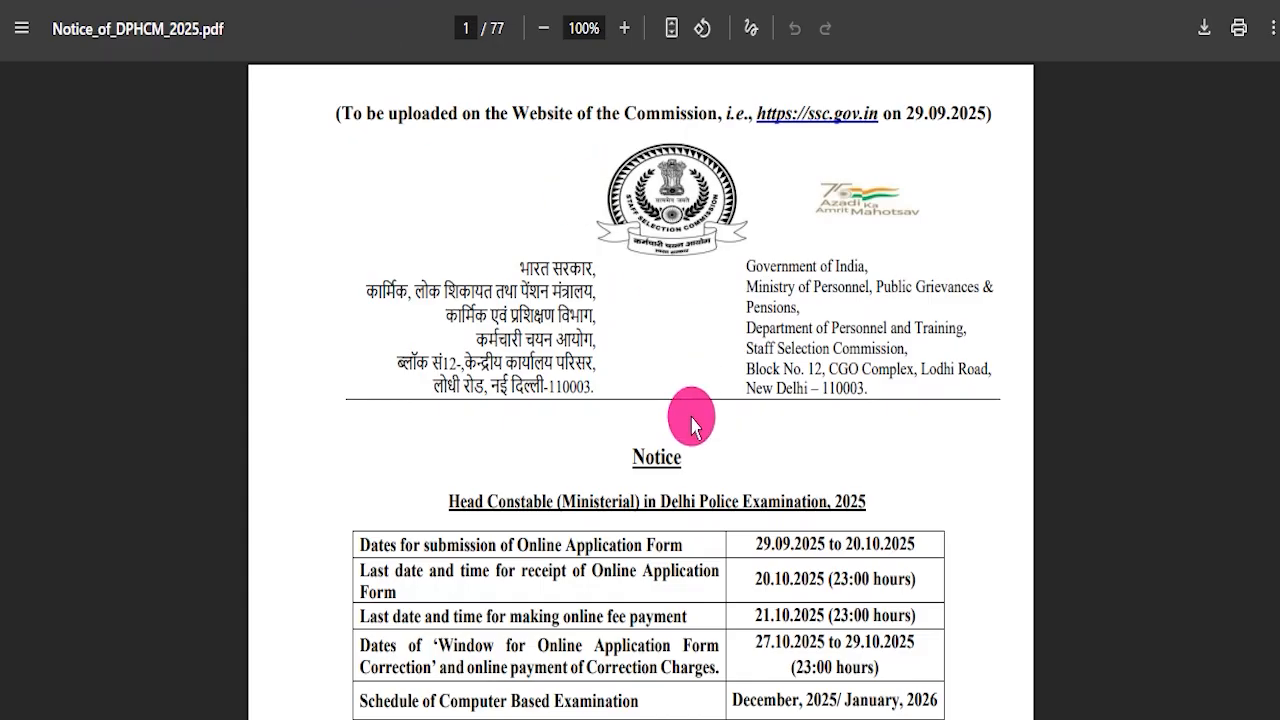
Highlight the application dates table and the toll-free helpline number on the notice's first page.
scroll(693, 425, down, 2)
drag(355, 290, 891, 429)
scroll(891, 429, down, 3)
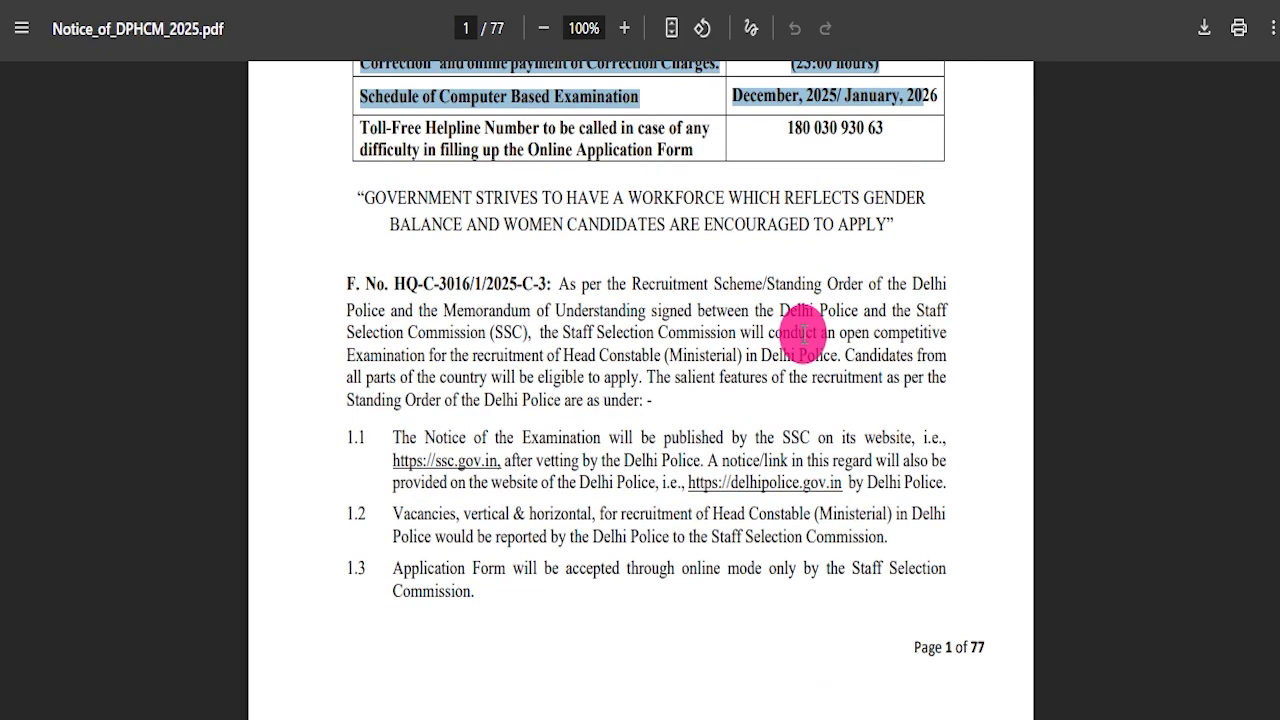
scroll(592, 286, up, 1)
drag(345, 262, 914, 237)
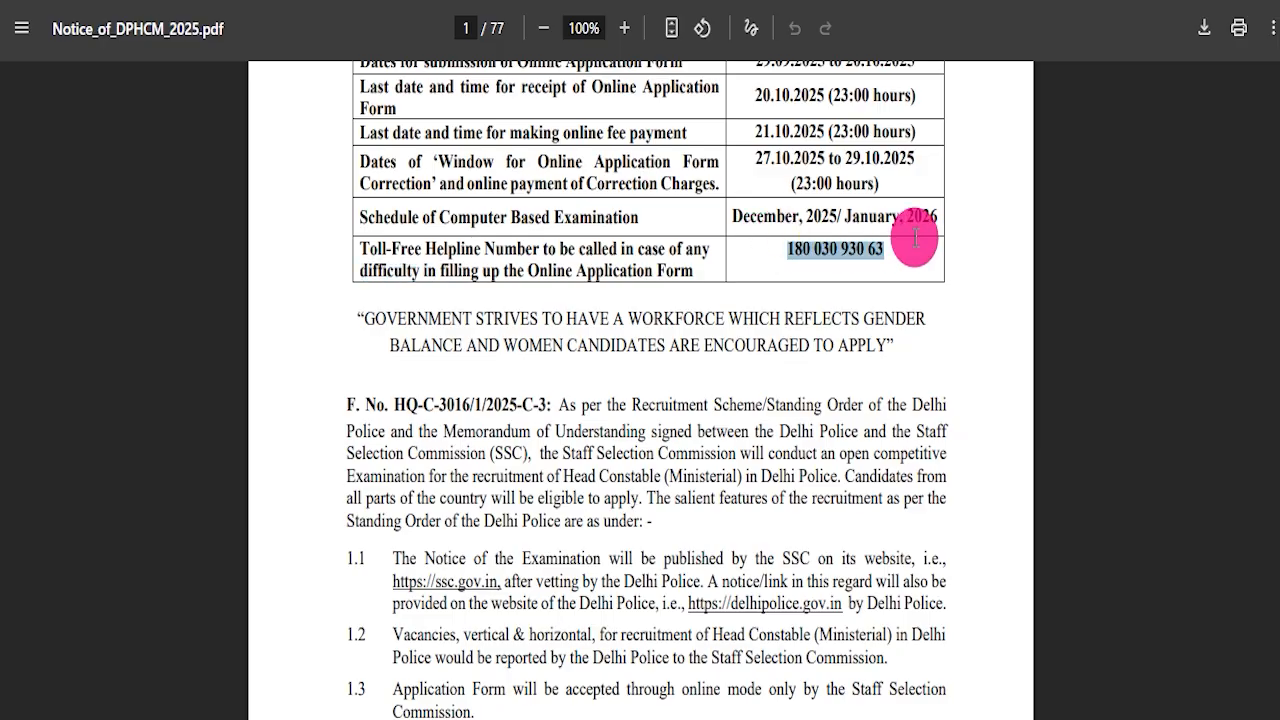
Scroll to the vacancies section and highlight the Head Constable (Ministerial)-Male vacancy heading.
scroll(803, 394, down, 12)
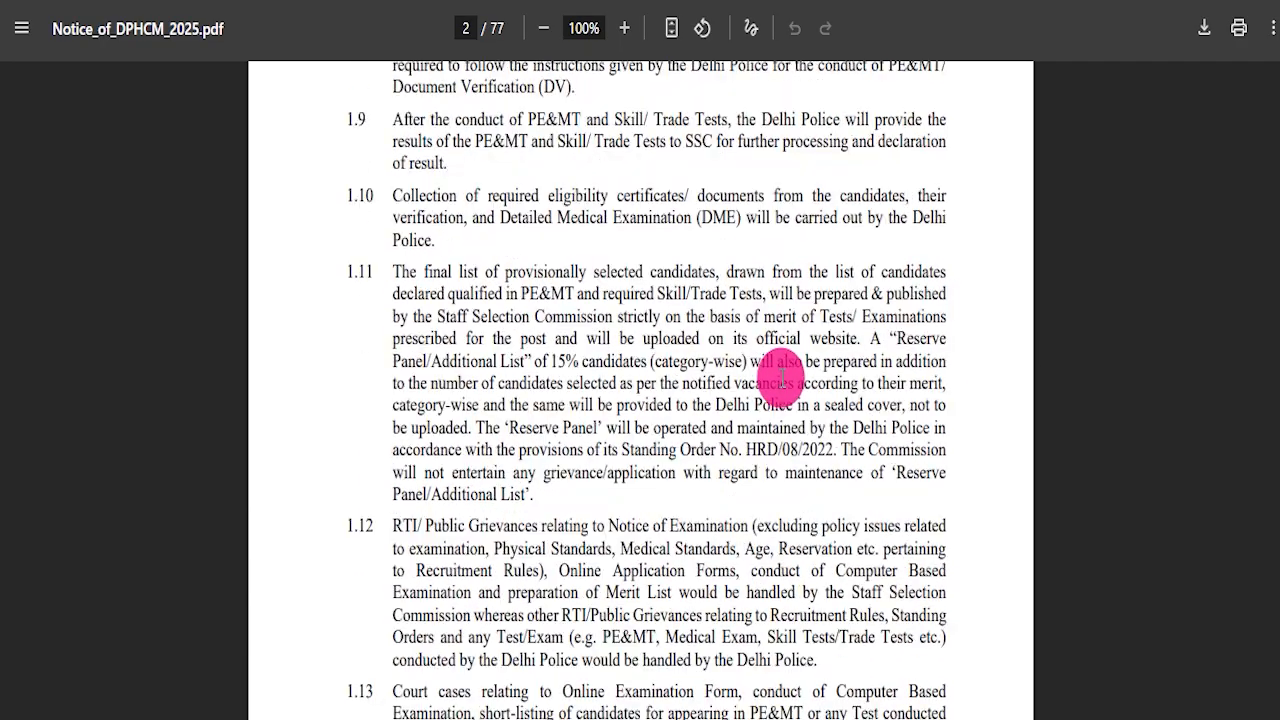
scroll(779, 378, down, 13)
drag(455, 257, 863, 312)
drag(567, 254, 671, 214)
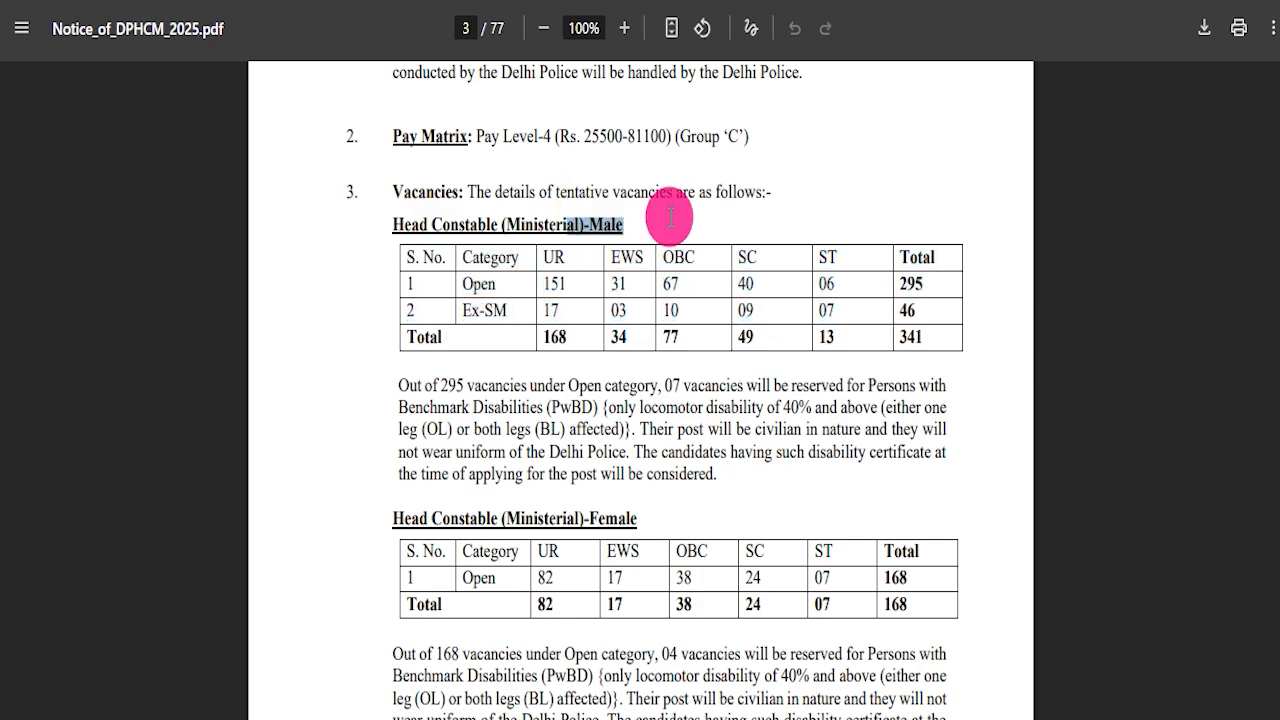
Highlight the age limit paragraph and rows of the upper age relaxation table.
scroll(623, 443, down, 12)
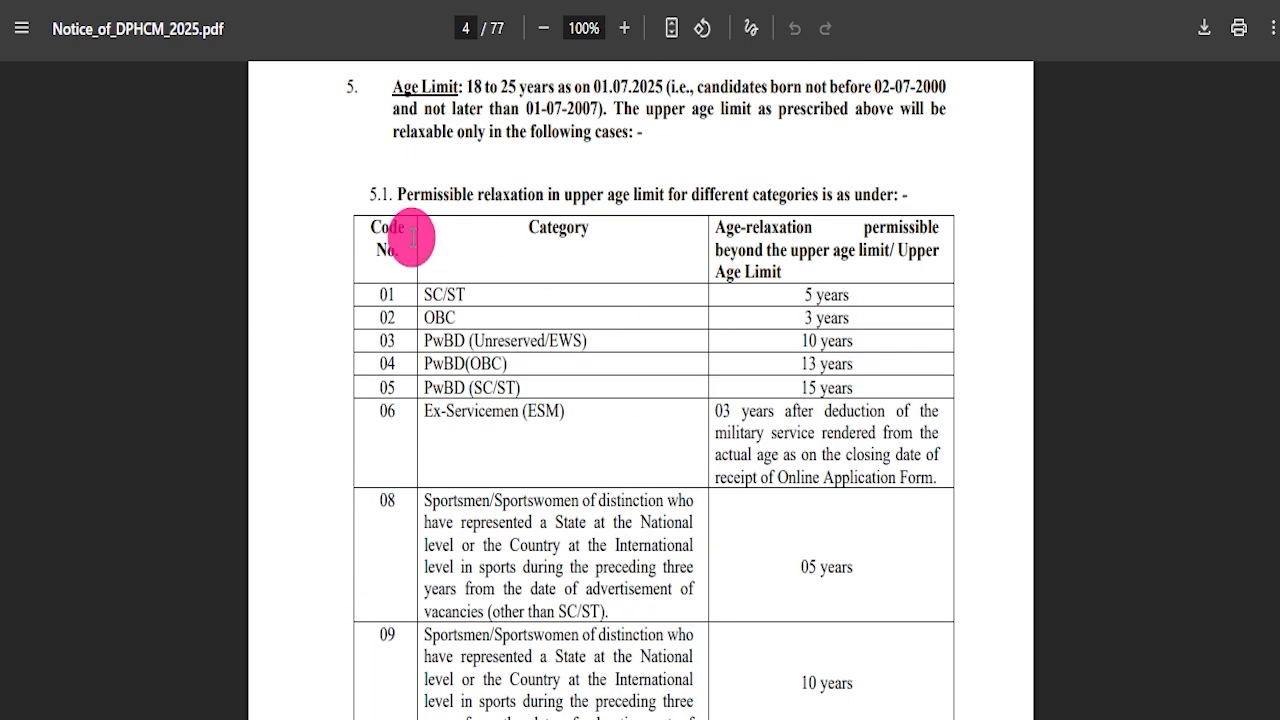
drag(390, 183, 866, 279)
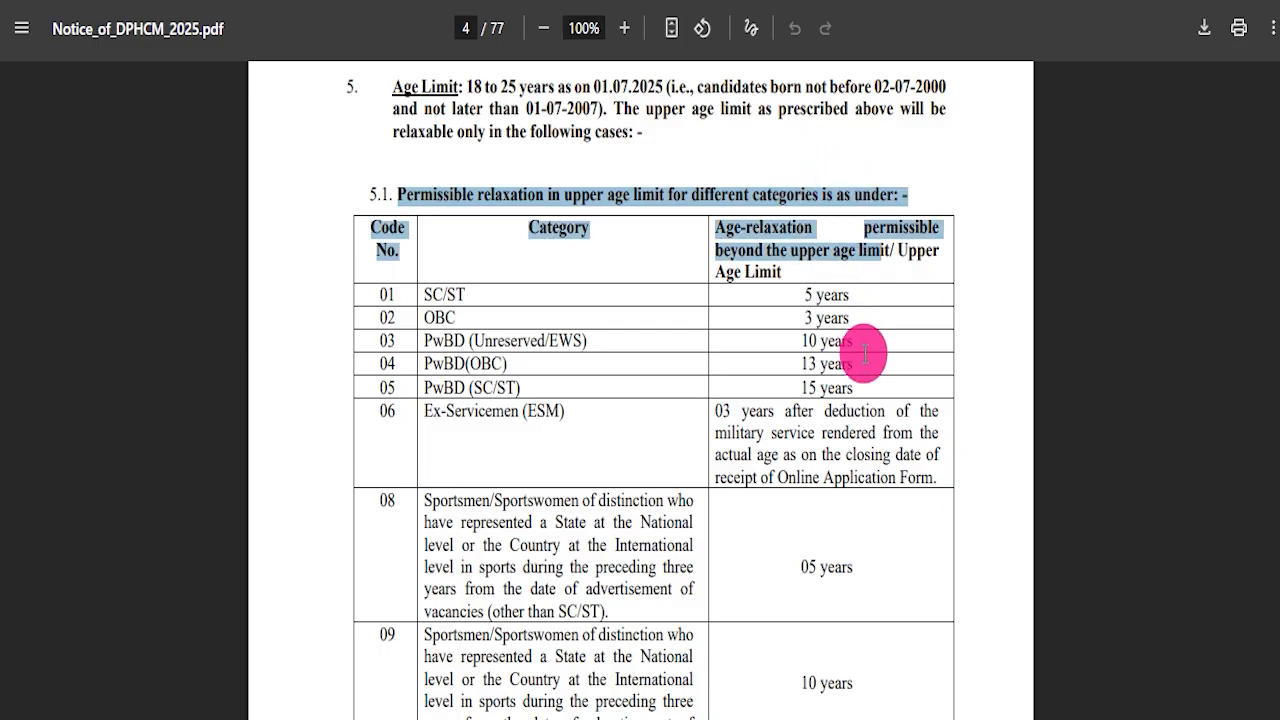
drag(866, 348, 836, 374)
drag(465, 86, 634, 120)
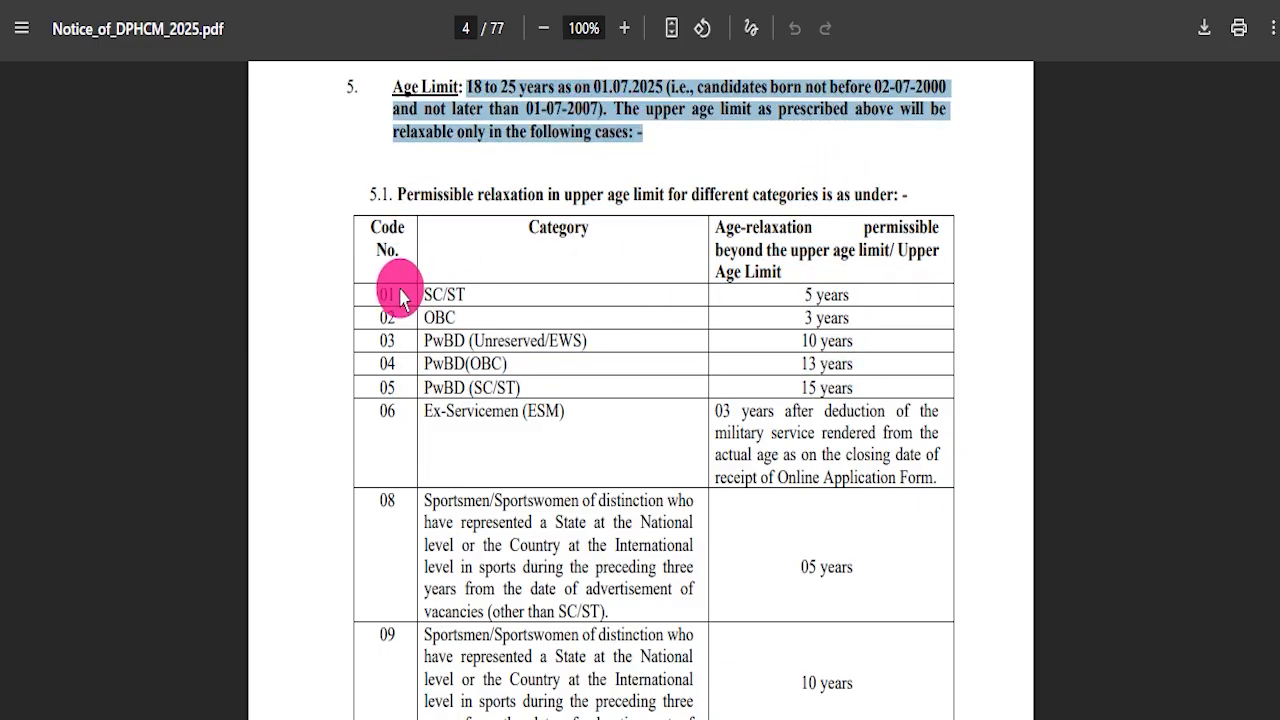
drag(424, 294, 852, 288)
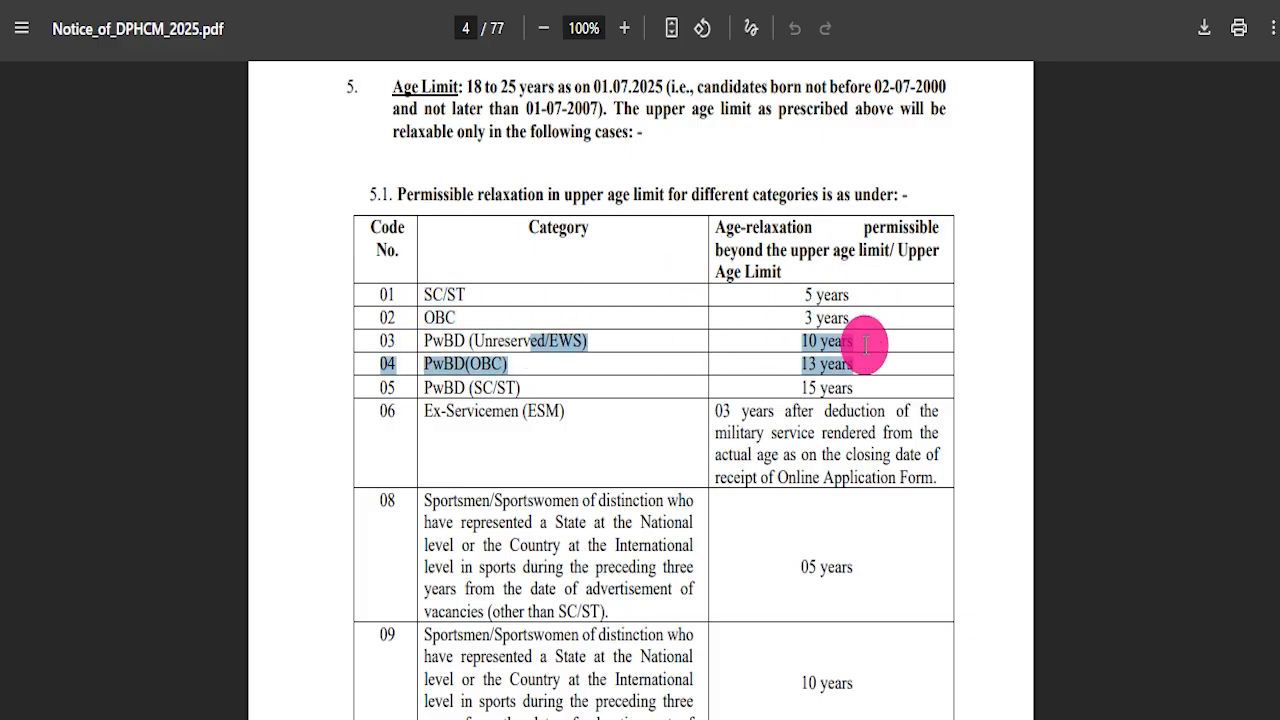
drag(480, 418, 530, 423)
drag(498, 521, 569, 522)
Scroll through the notice to the Computer Based Examination scheme and its subject-wise marks table.
scroll(640, 440, down, 12)
scroll(652, 412, down, 15)
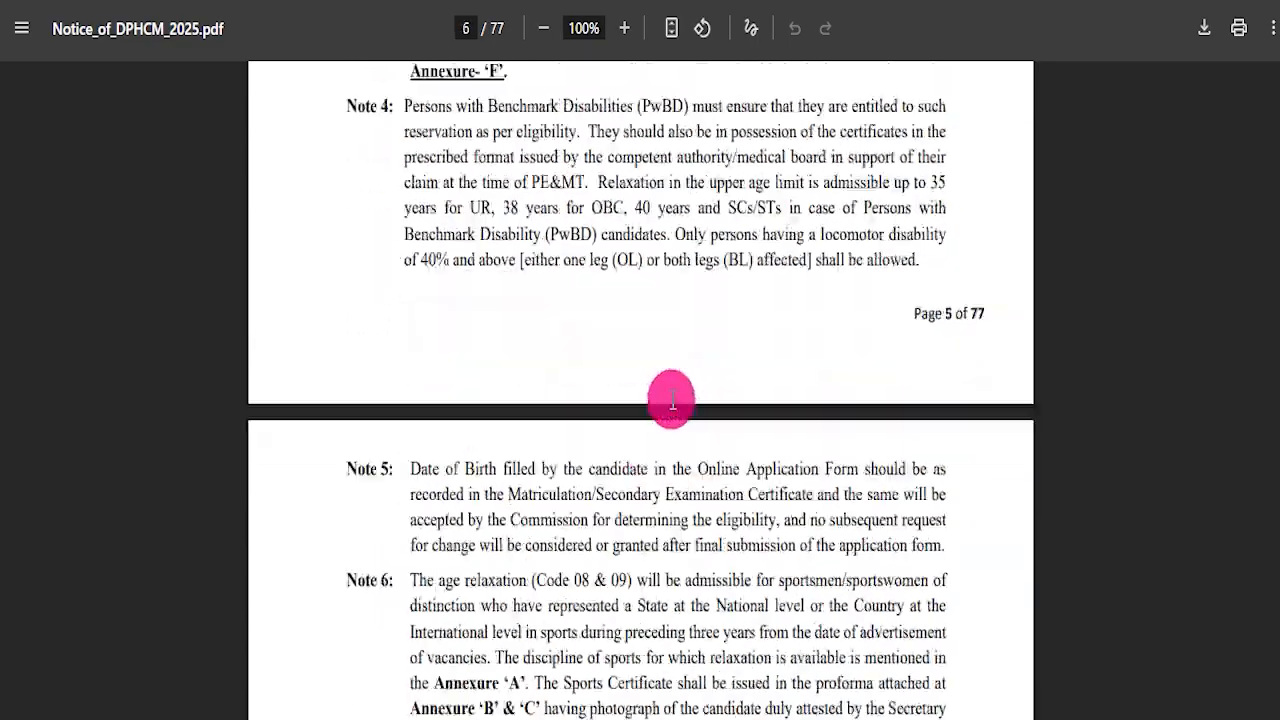
scroll(655, 387, down, 18)
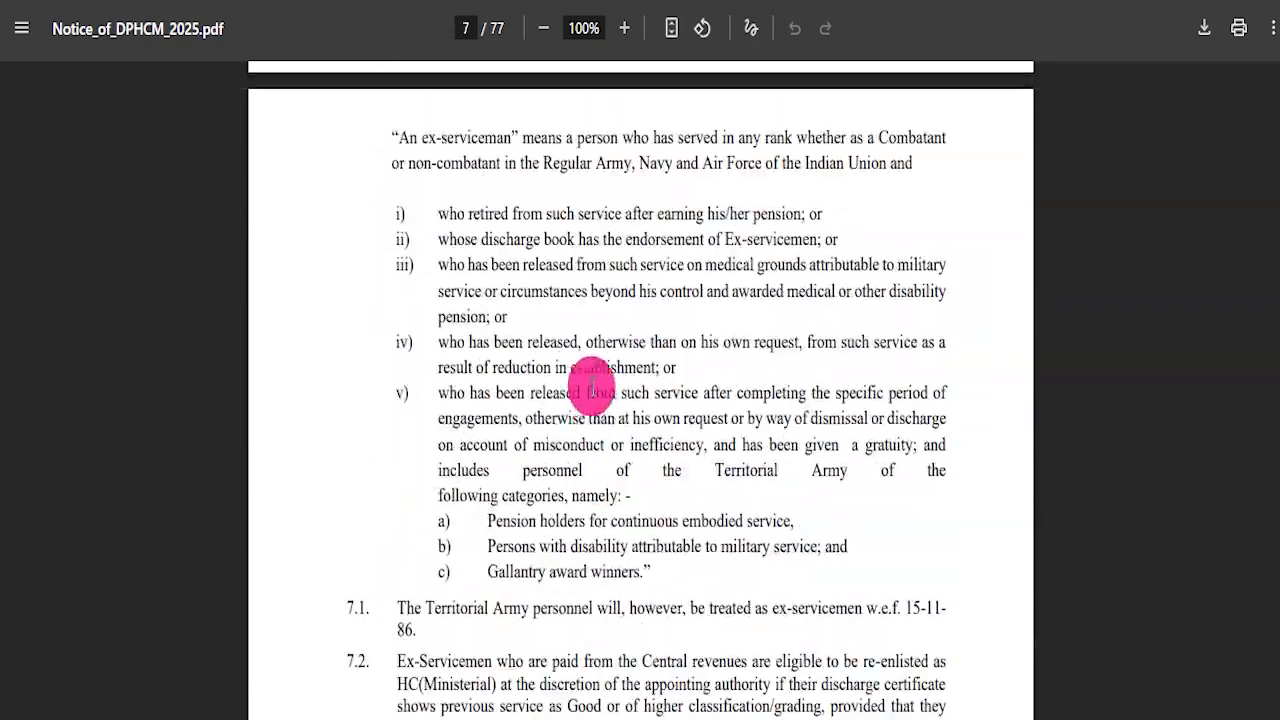
scroll(563, 397, down, 18)
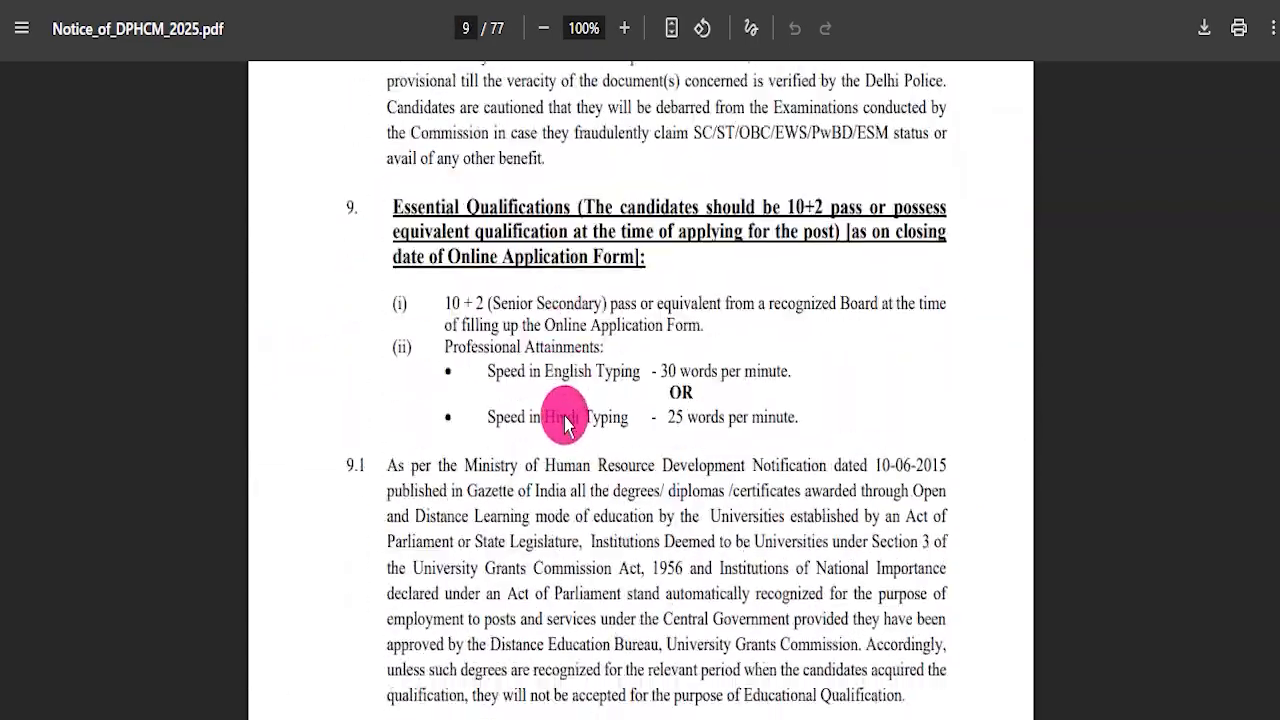
scroll(568, 440, down, 20)
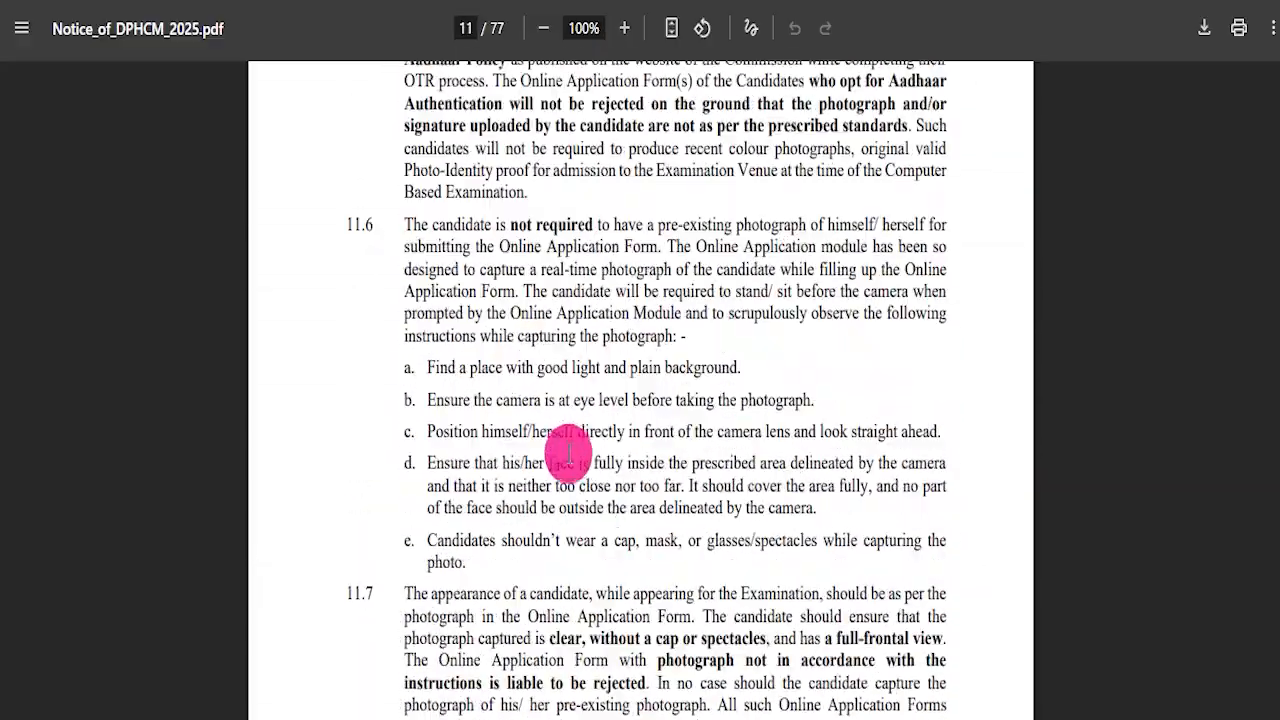
scroll(608, 398, down, 10)
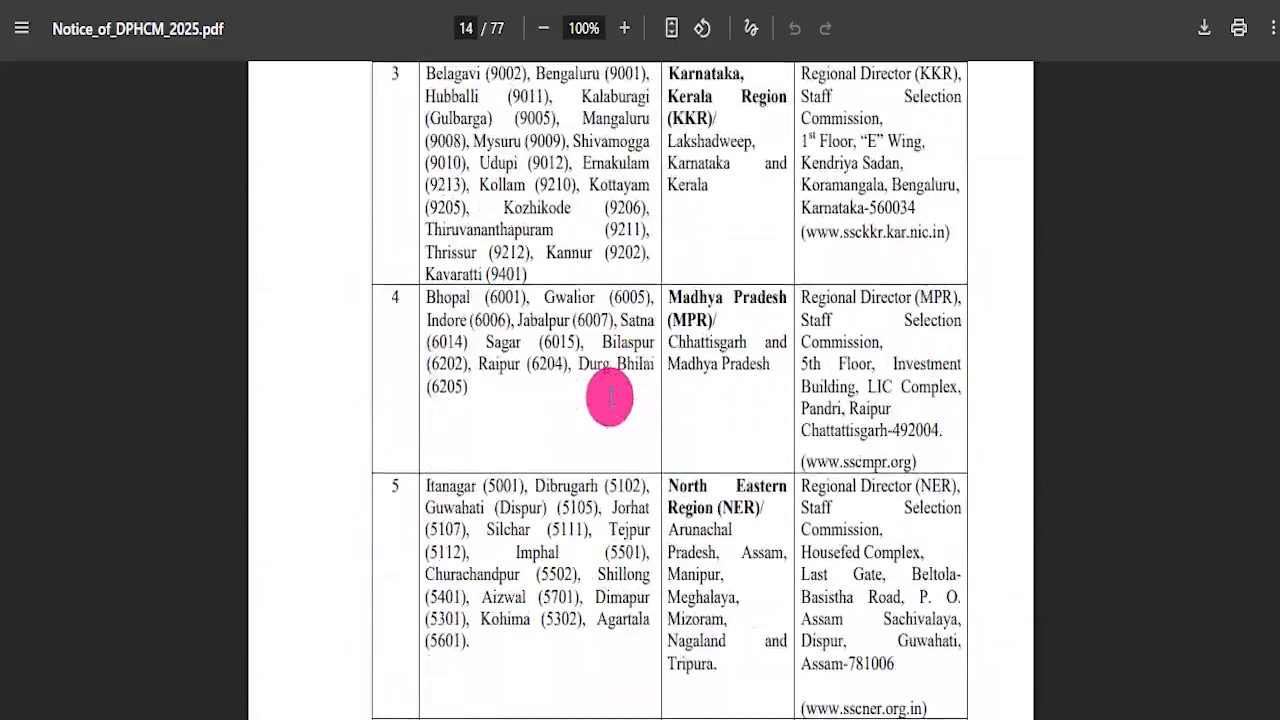
scroll(580, 385, down, 6)
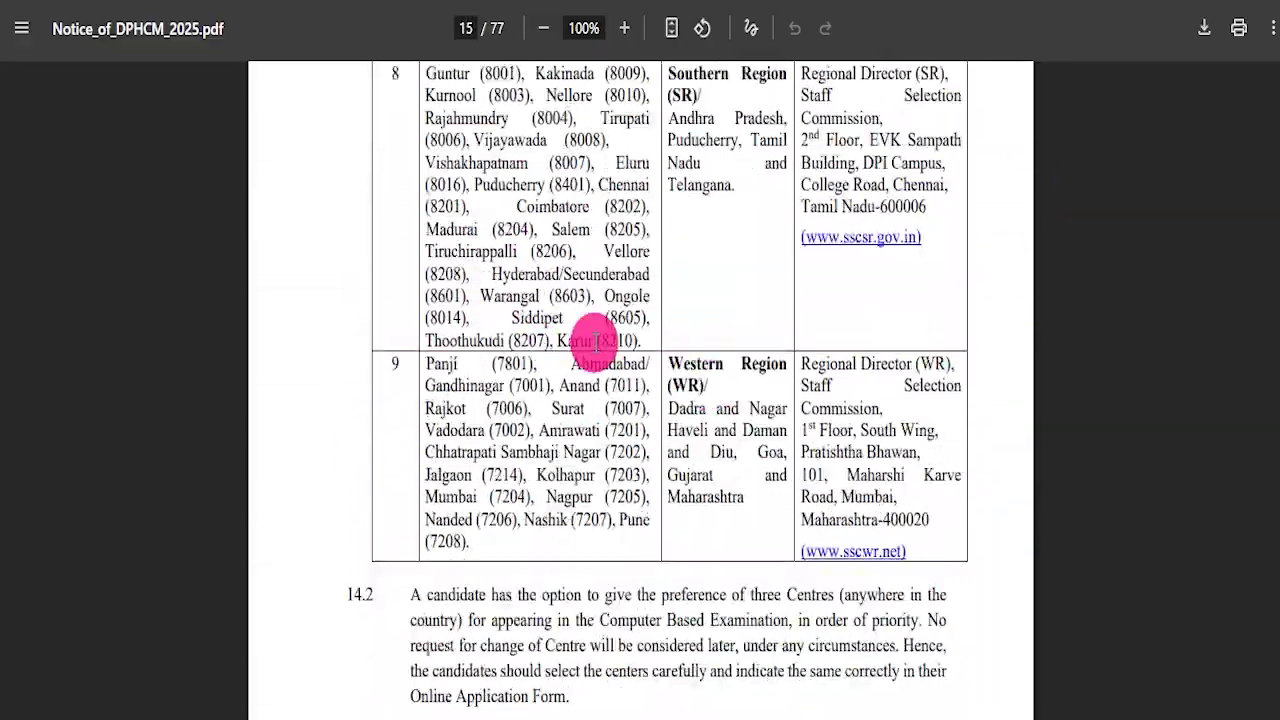
scroll(628, 357, down, 5)
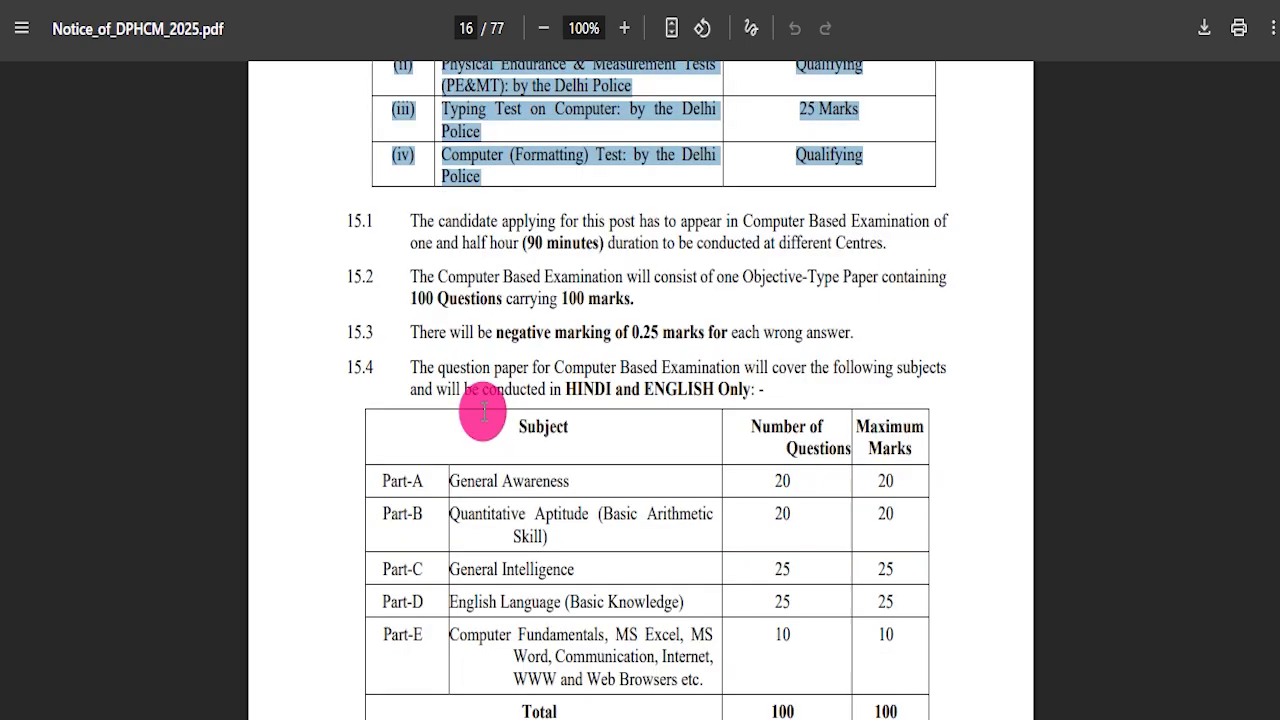
scroll(483, 410, down, 2)
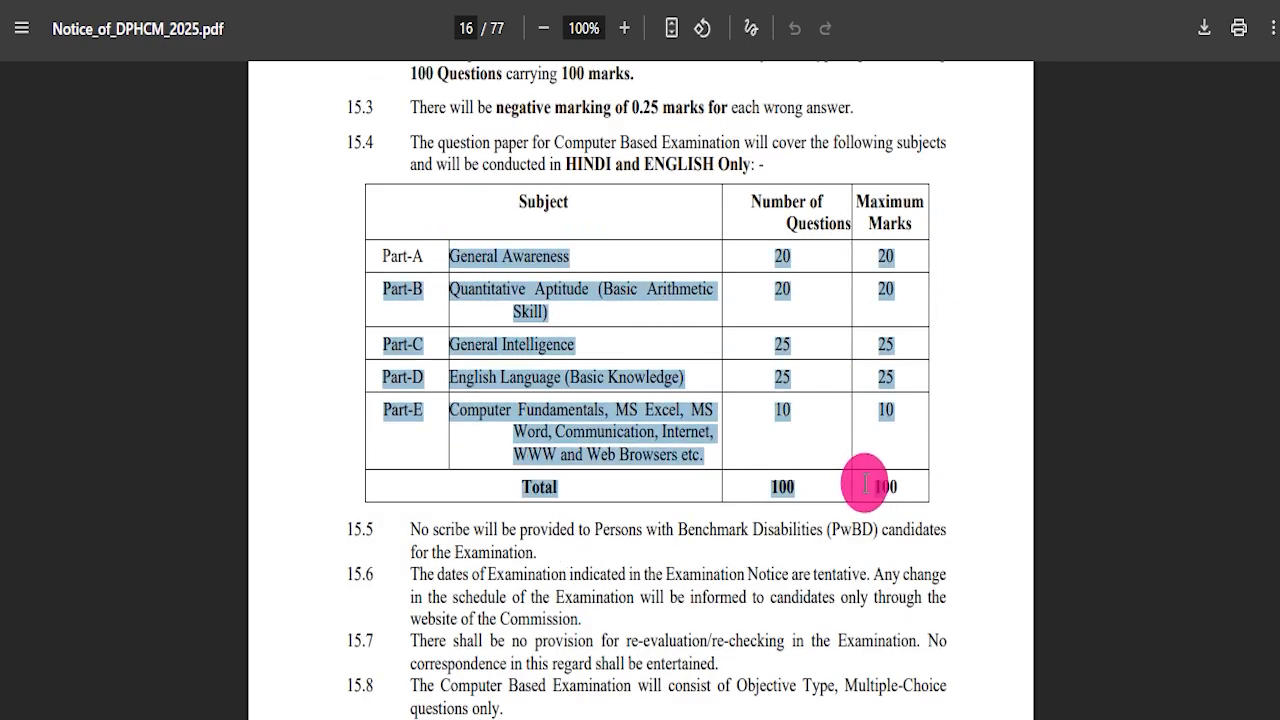
Highlight the General Awareness, Quantitative Aptitude and General Intelligence syllabus paragraphs.
scroll(787, 467, down, 15)
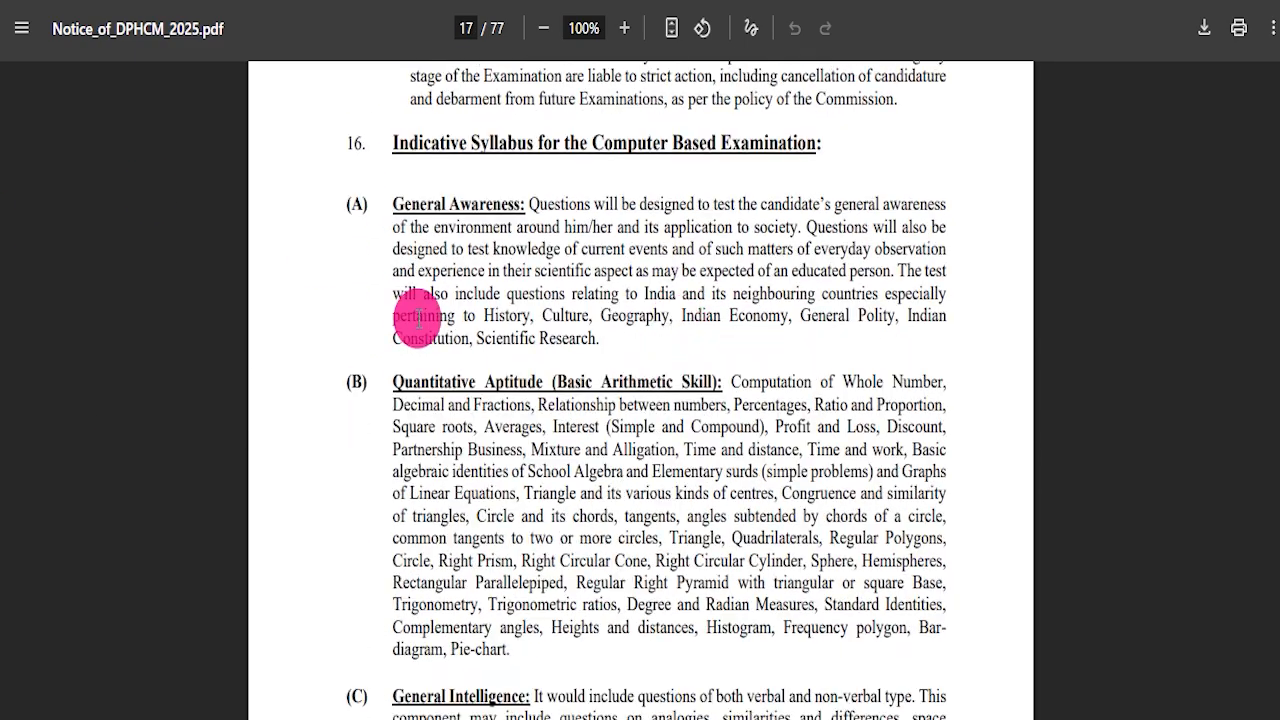
drag(376, 183, 480, 355)
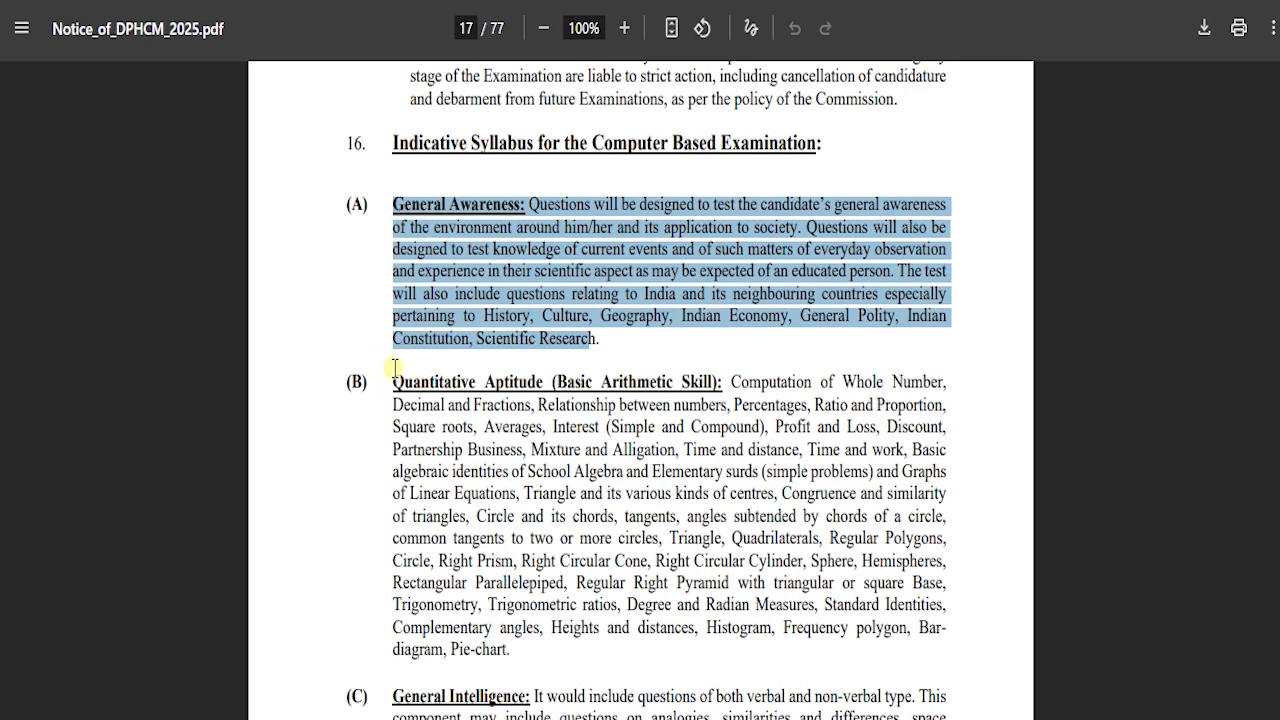
drag(393, 368, 523, 623)
scroll(391, 334, down, 3)
drag(392, 334, 630, 378)
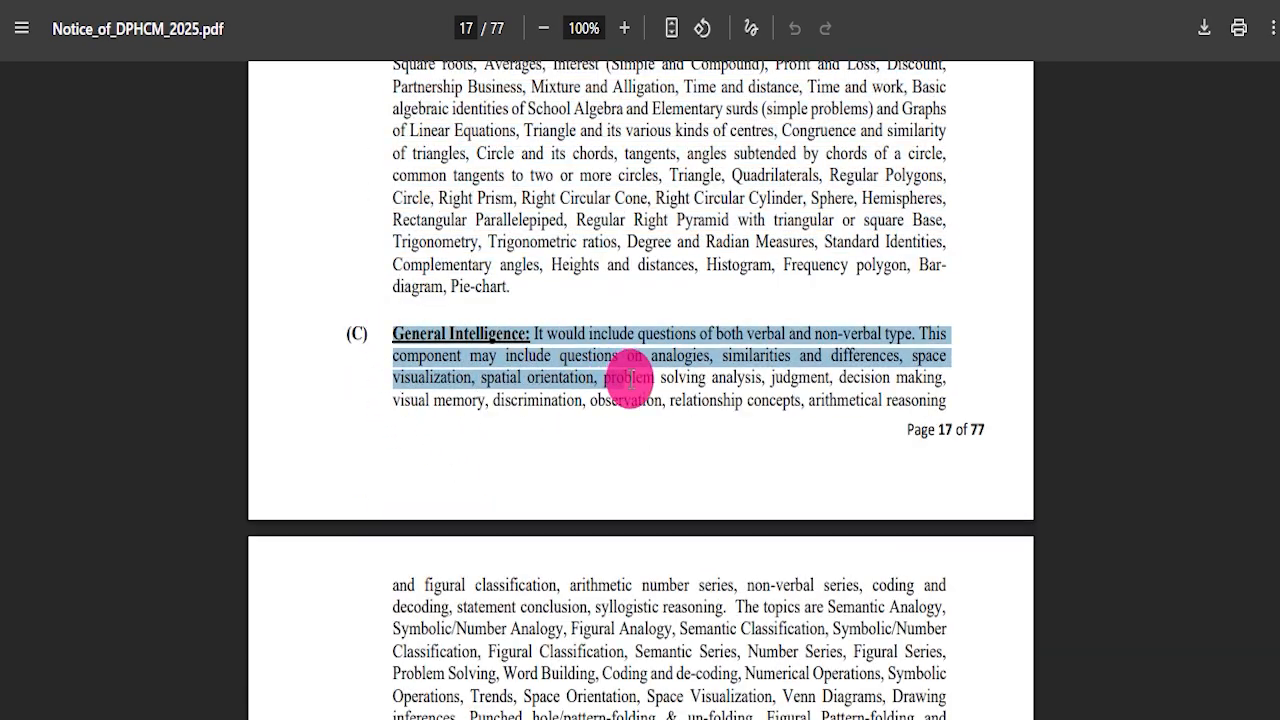
Highlight the Physical Endurance Test heading and race requirements for male and female candidates.
scroll(630, 378, down, 16)
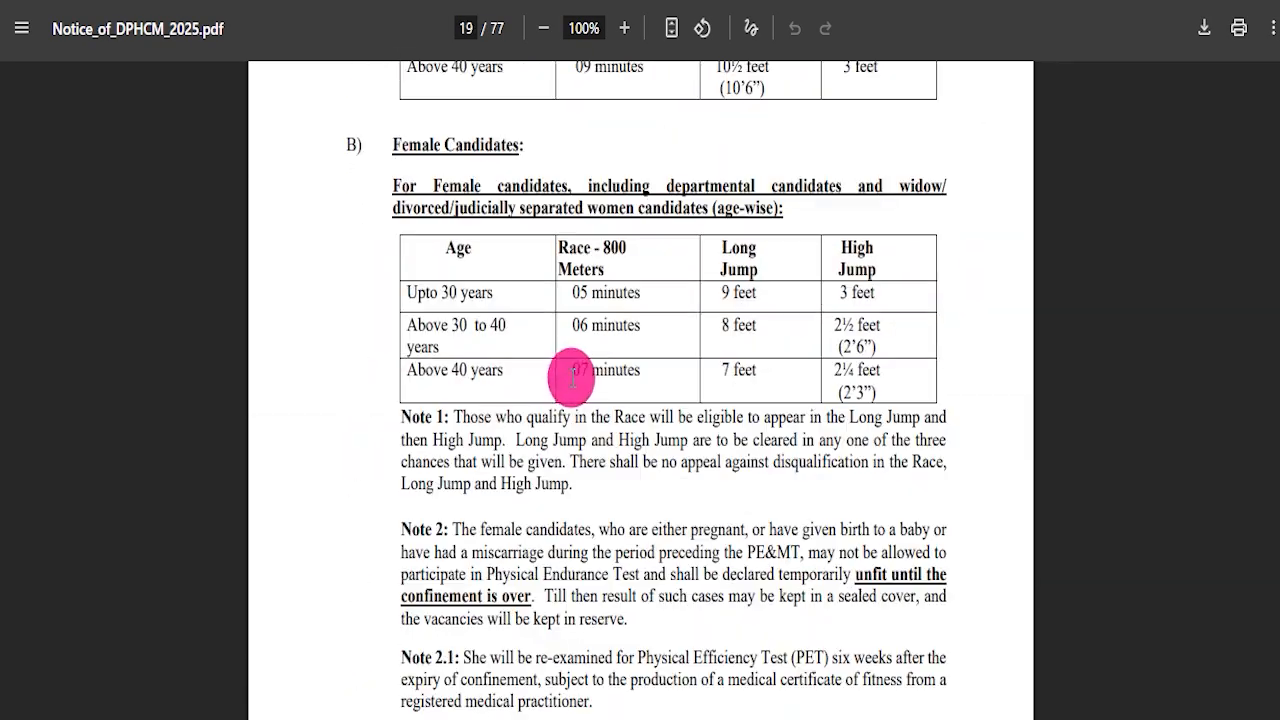
scroll(570, 377, up, 3)
drag(404, 157, 663, 150)
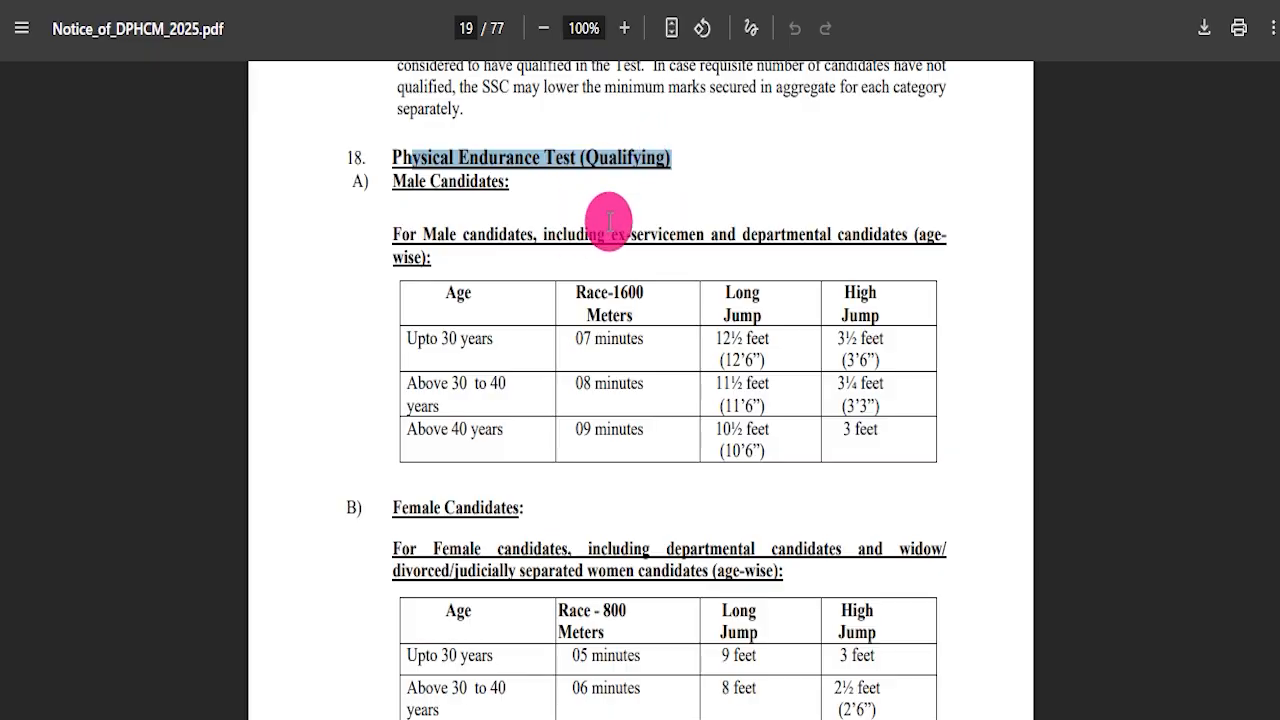
drag(421, 234, 704, 236)
drag(448, 548, 611, 549)
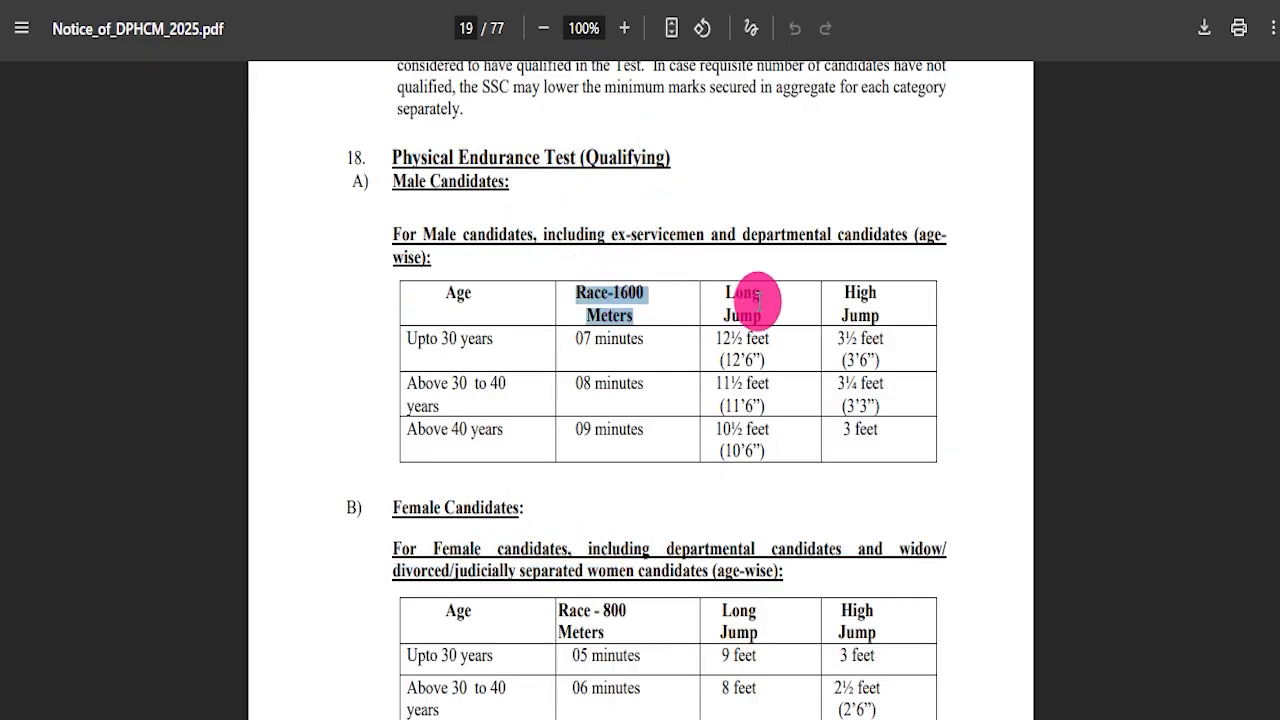
Highlight the male candidates' height requirement in the Physical Measurement section.
scroll(897, 316, down, 13)
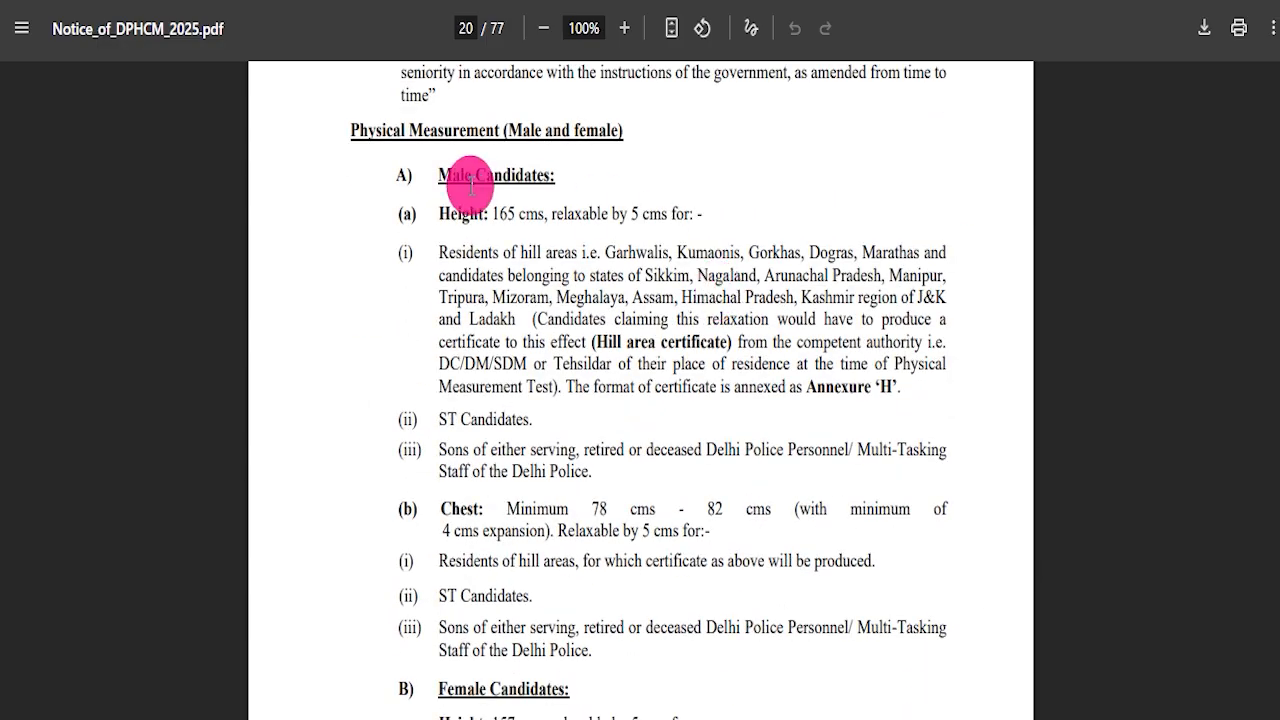
scroll(616, 291, down, 4)
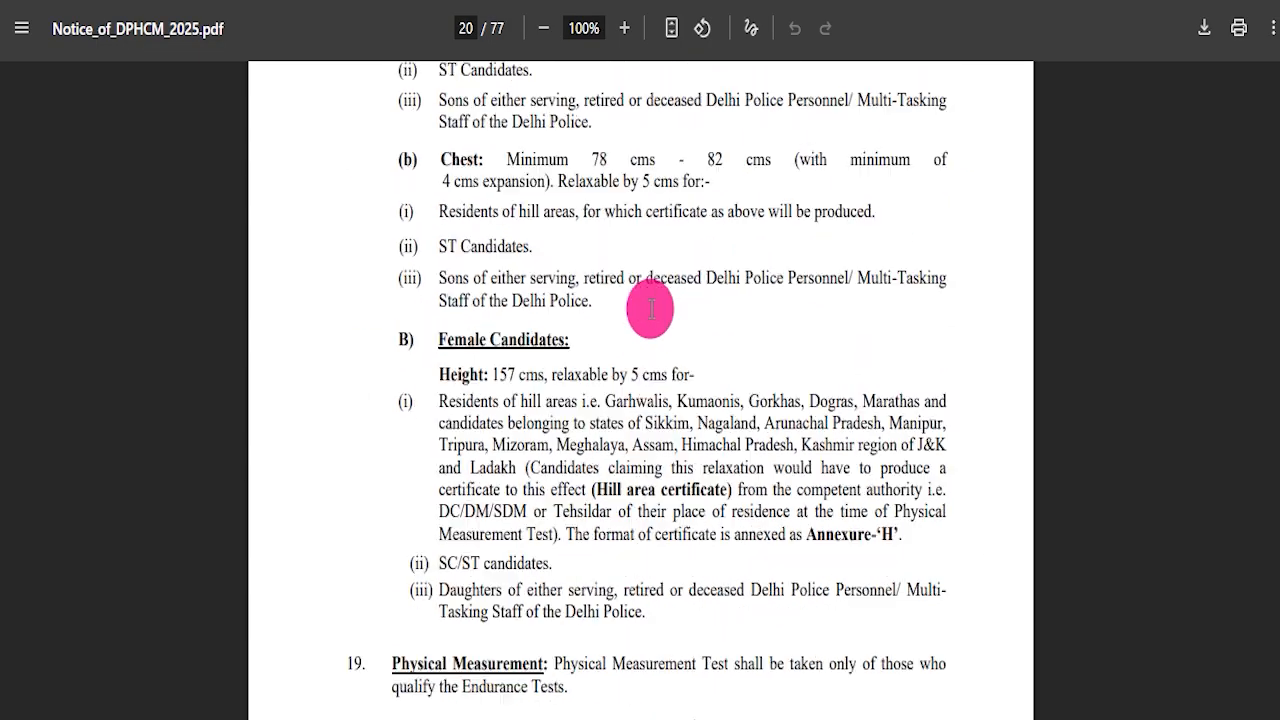
scroll(651, 306, up, 4)
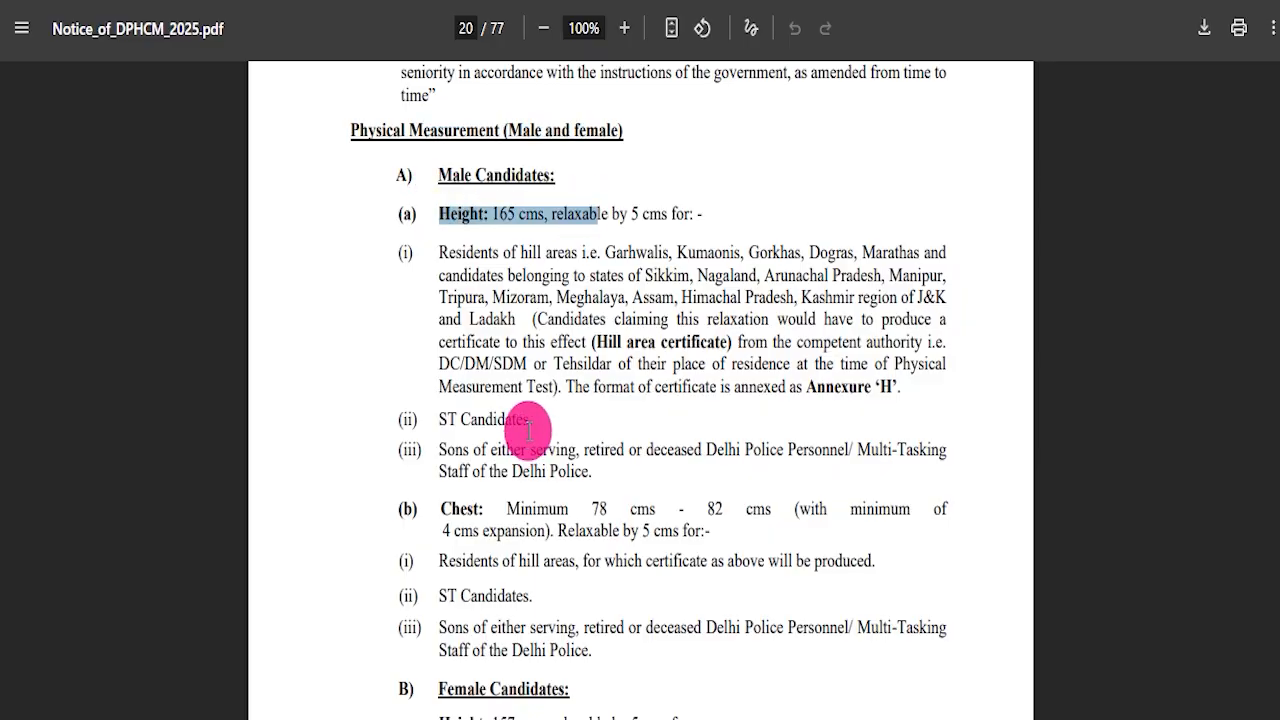
Scroll through the remaining pages of the notice, including the application form annexures and sports discipline list.
scroll(585, 398, down, 20)
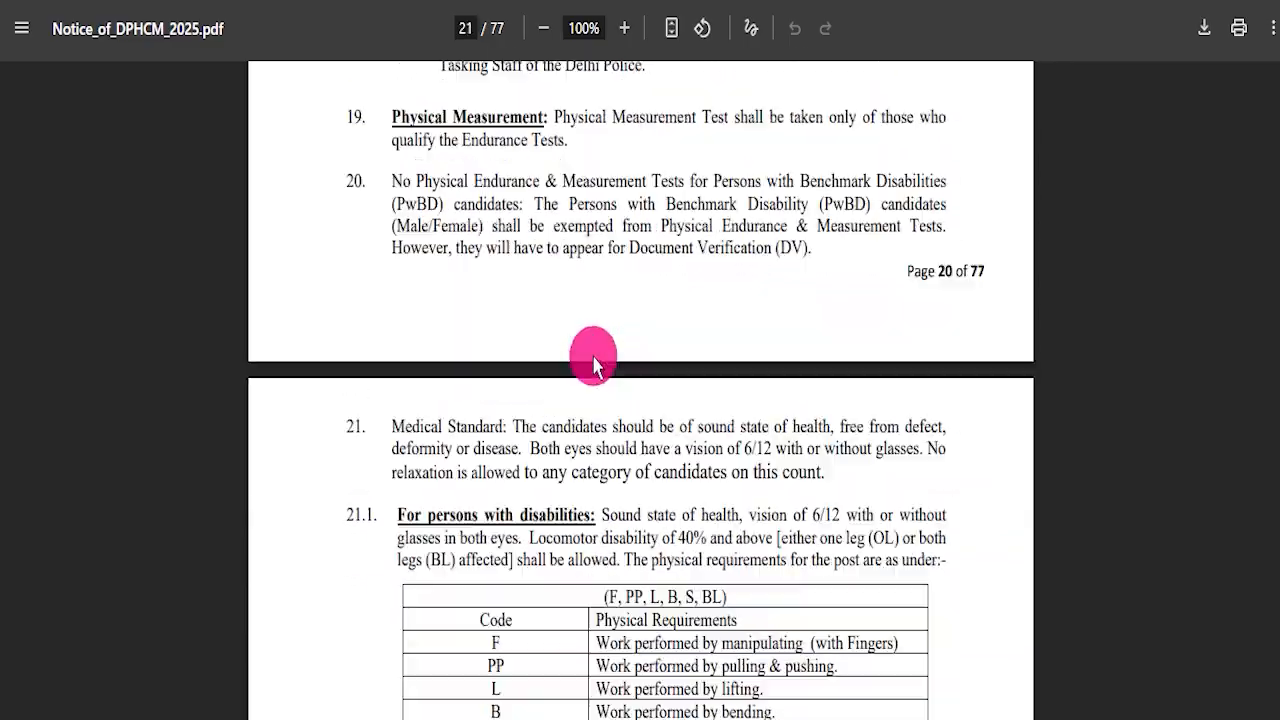
scroll(599, 362, down, 20)
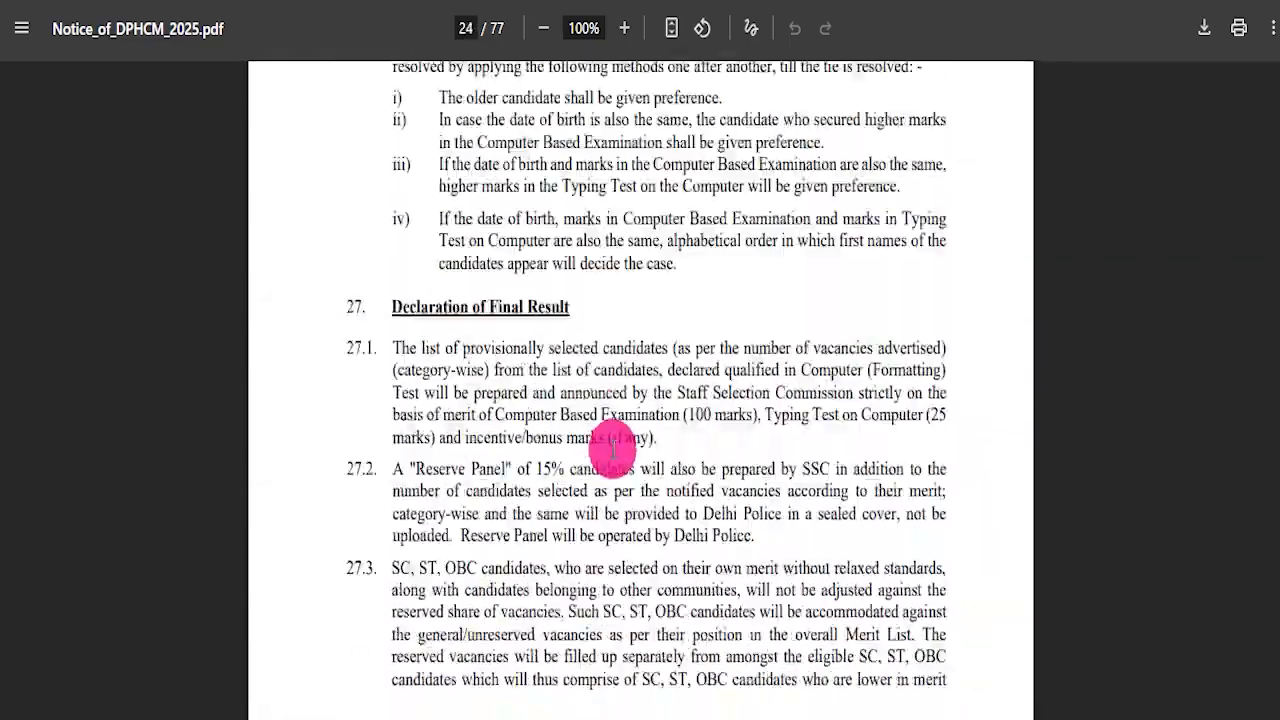
scroll(640, 470, down, 20)
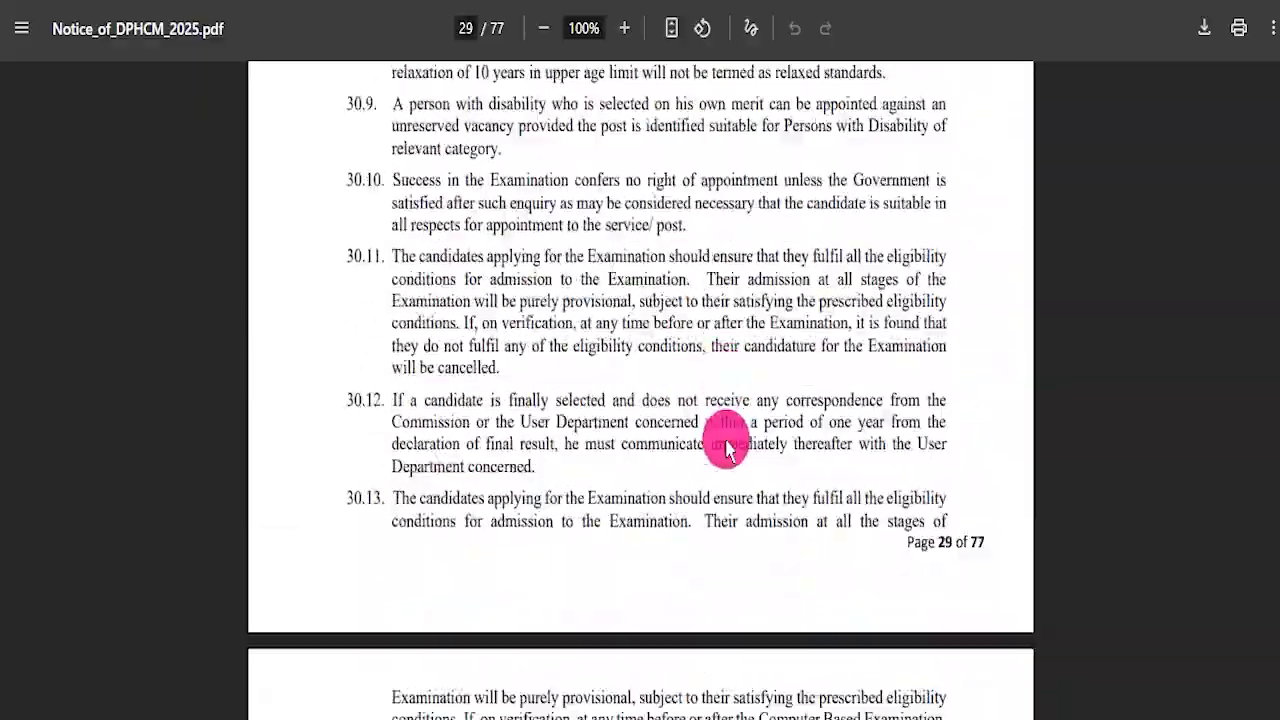
scroll(680, 430, down, 20)
scroll(806, 452, down, 20)
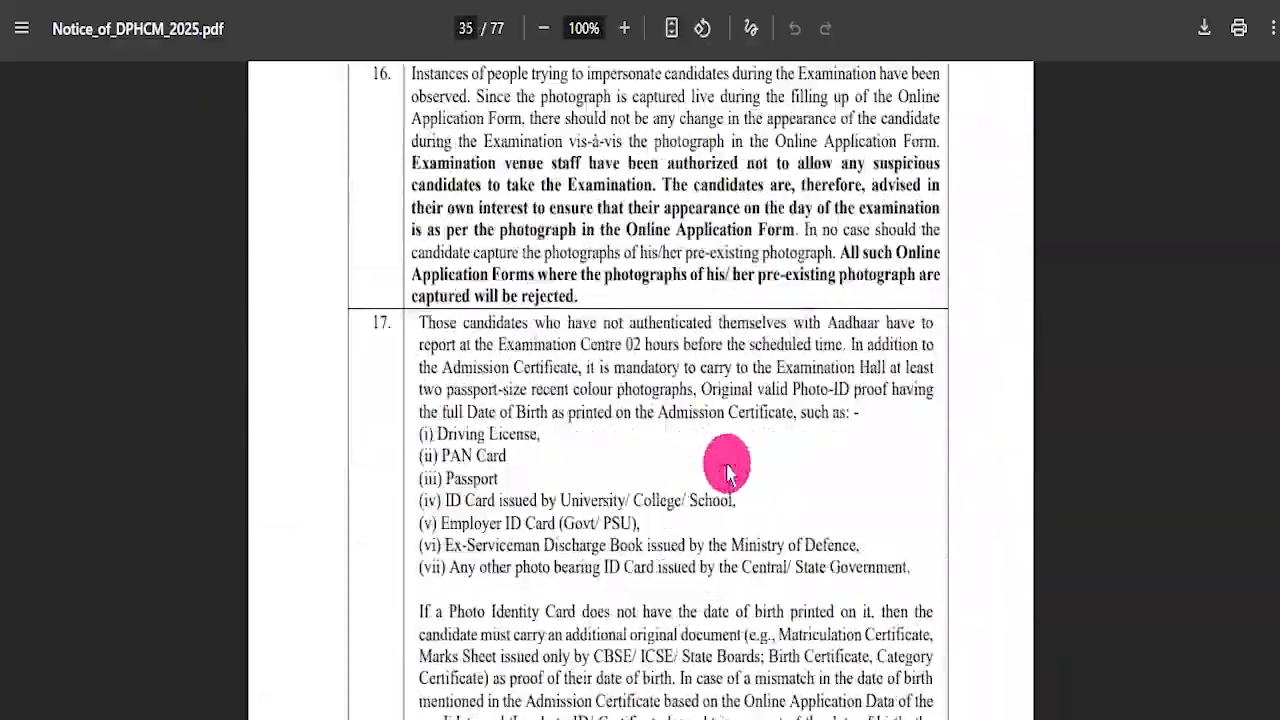
scroll(730, 422, down, 20)
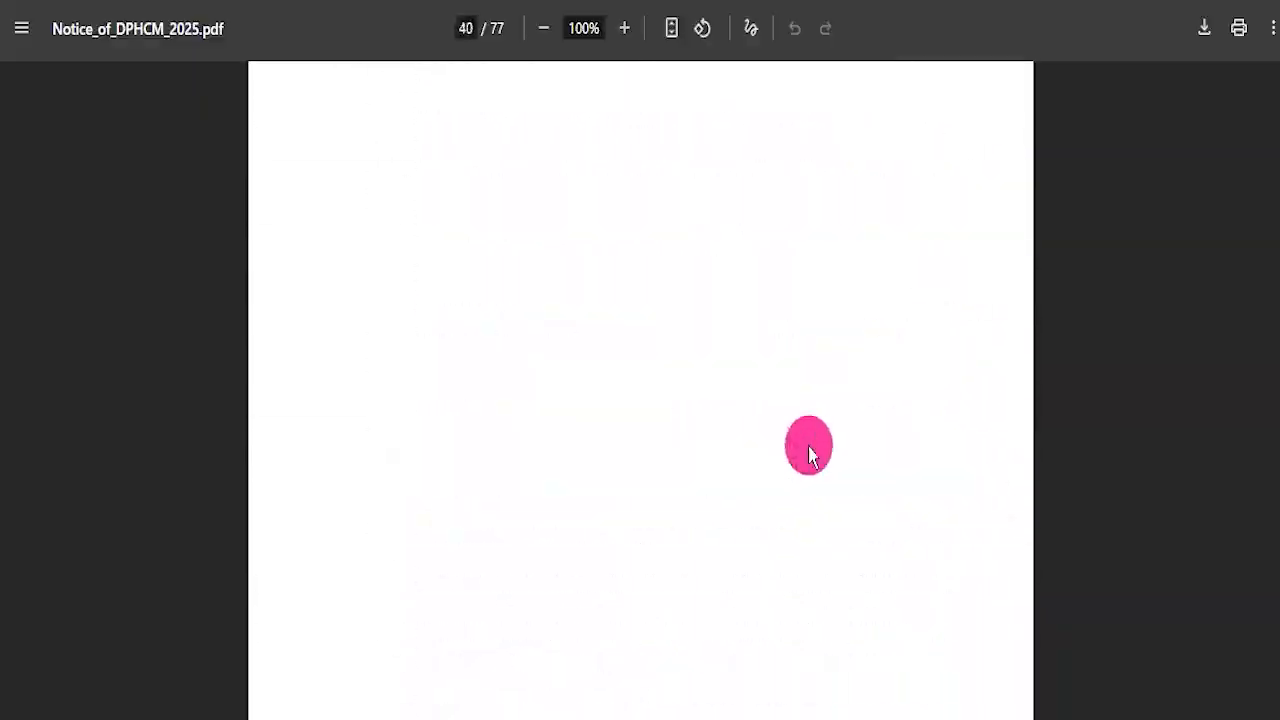
scroll(603, 443, down, 20)
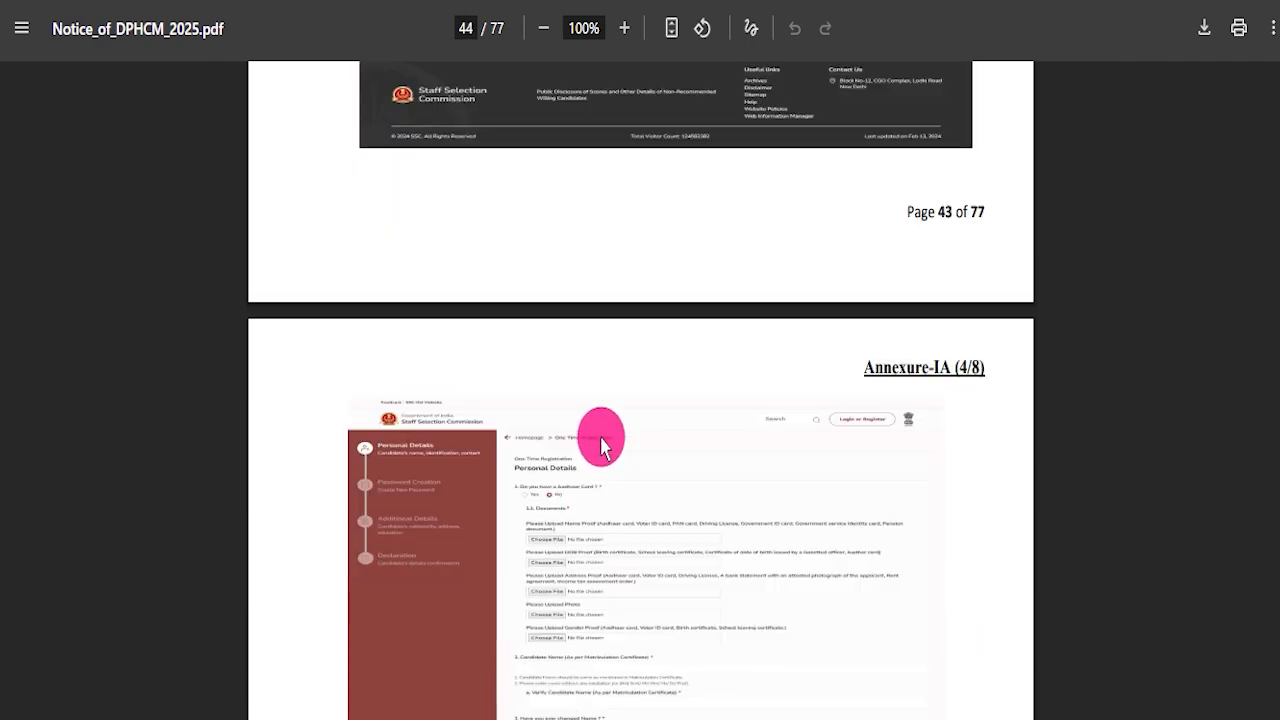
scroll(603, 452, down, 20)
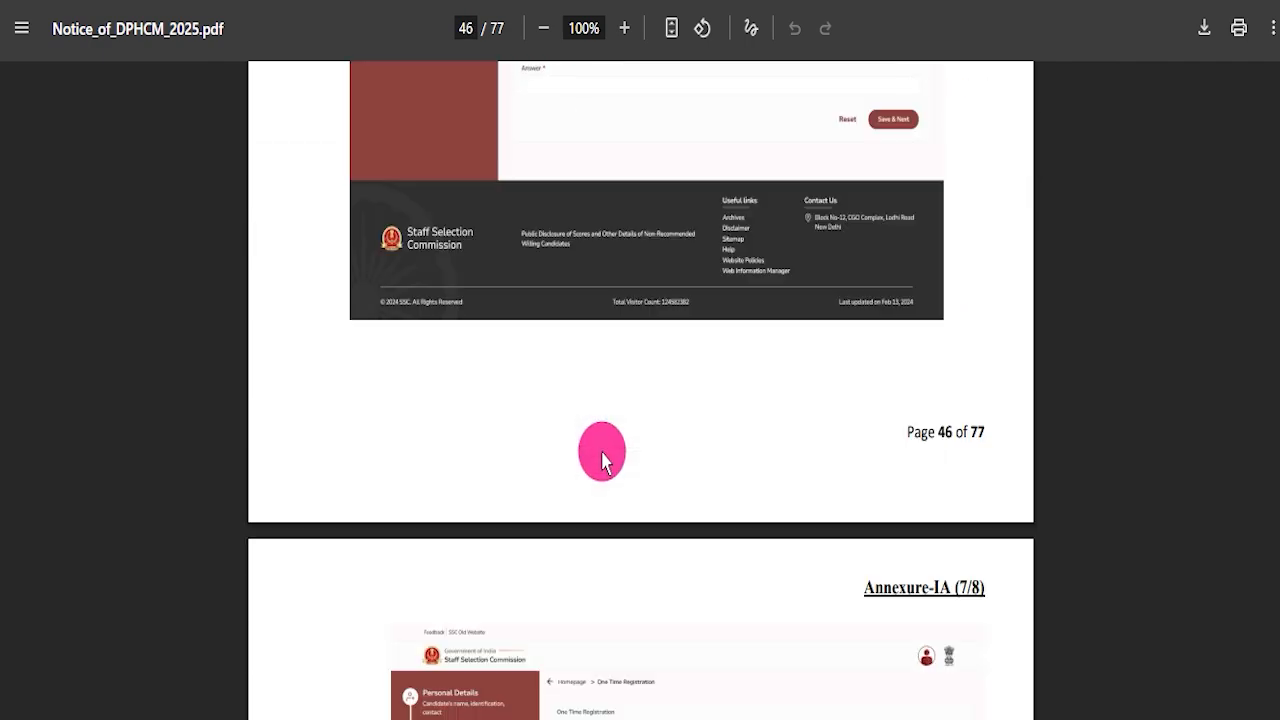
scroll(780, 440, down, 20)
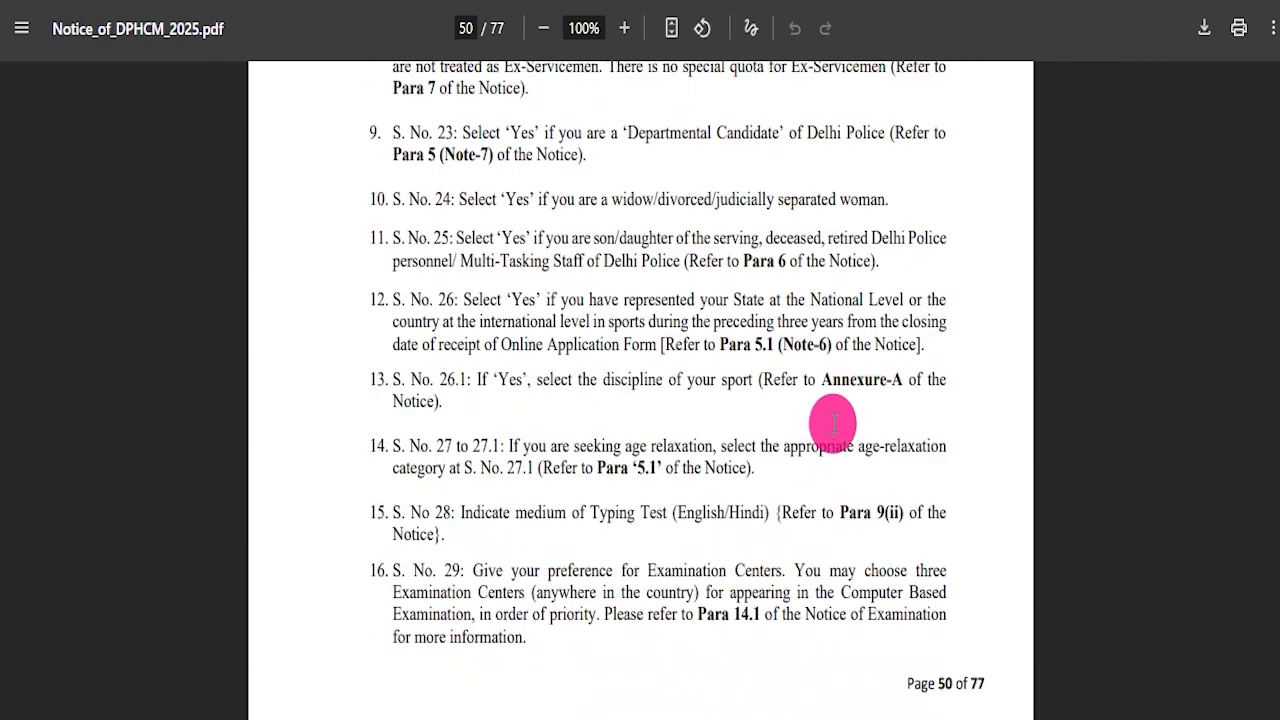
scroll(743, 463, down, 20)
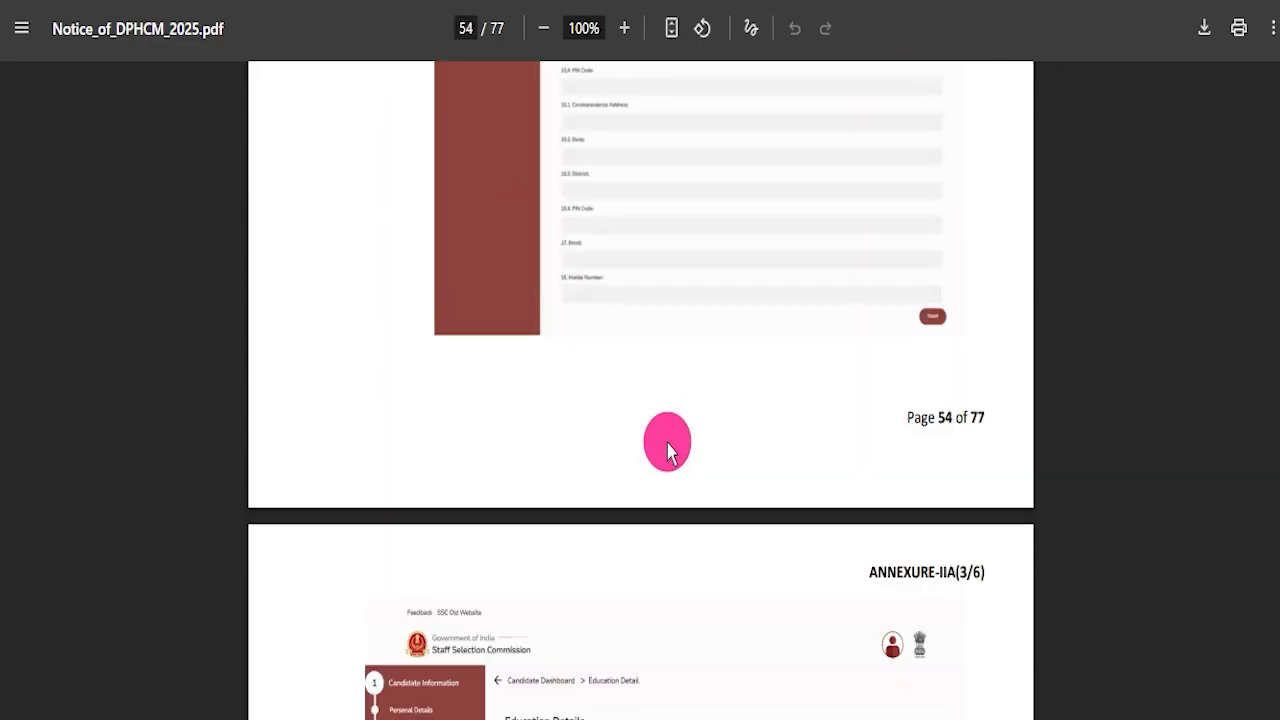
scroll(922, 458, down, 20)
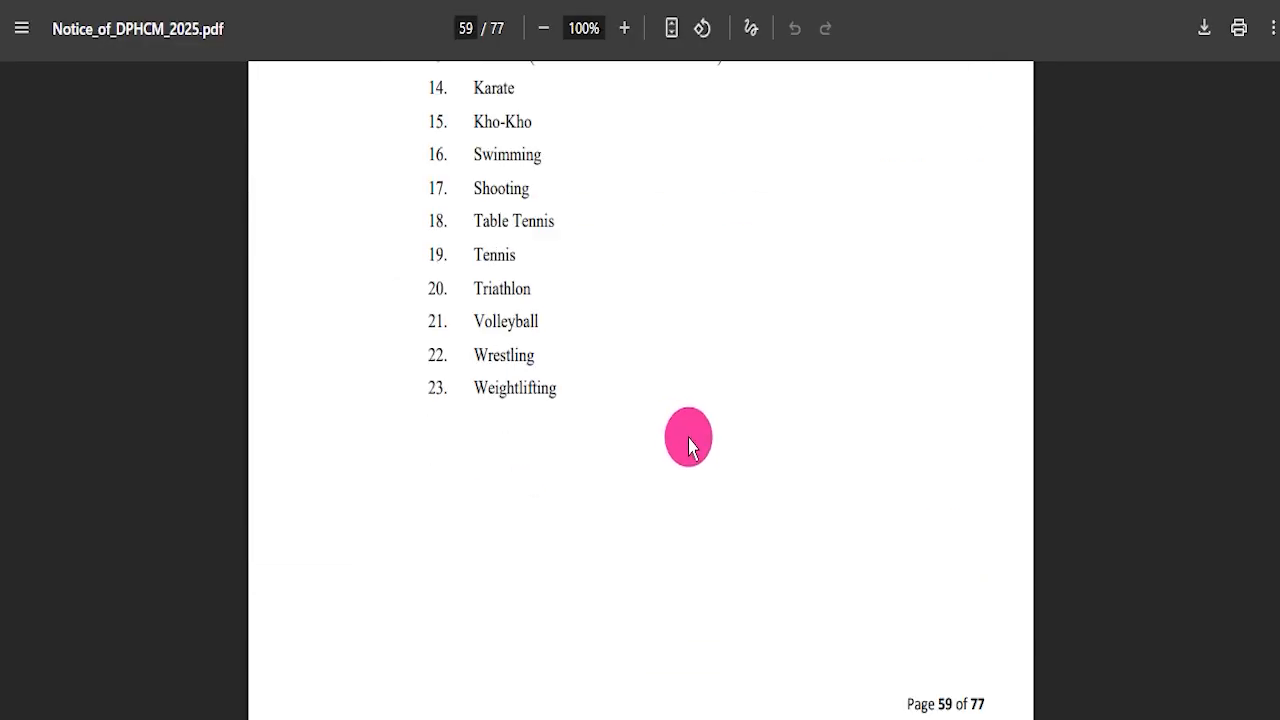
Return to the first page of the notice.
drag(1275, 597, 1275, 75)
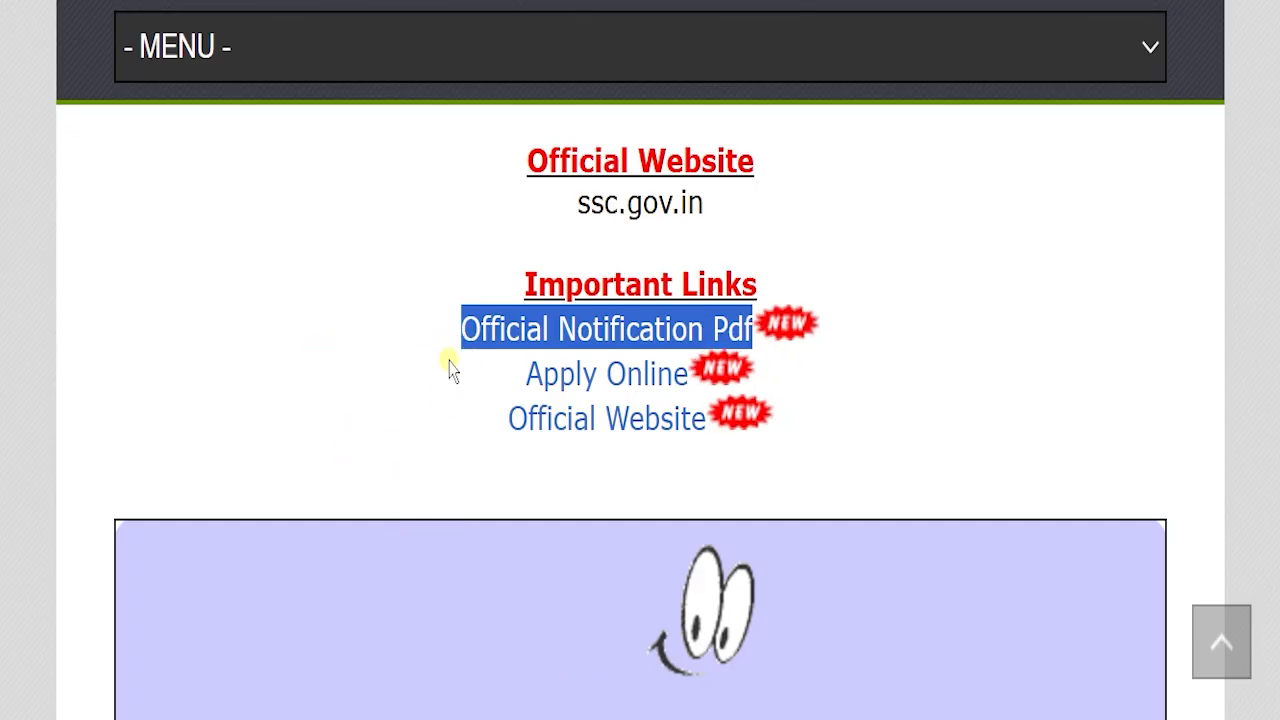
drag(449, 369, 677, 363)
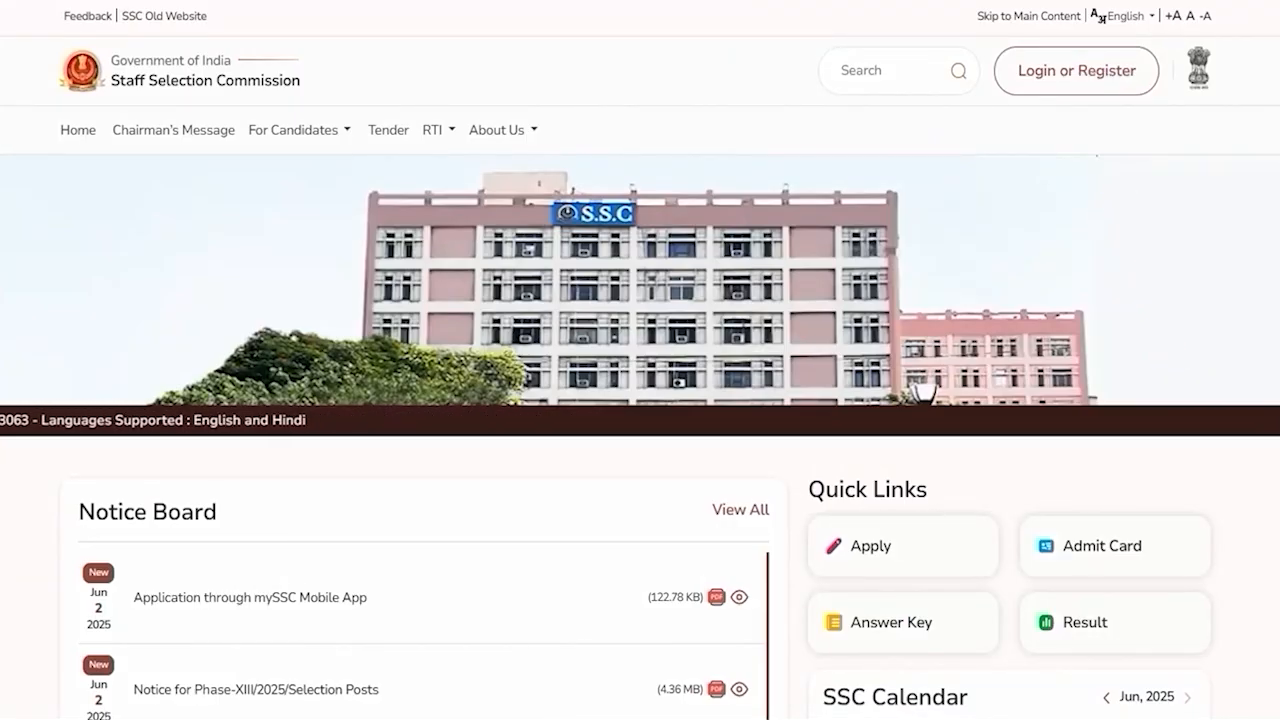
Open the candidate login dialog on the SSC website and go over its registration number, password and captcha fields.
click(1045, 80)
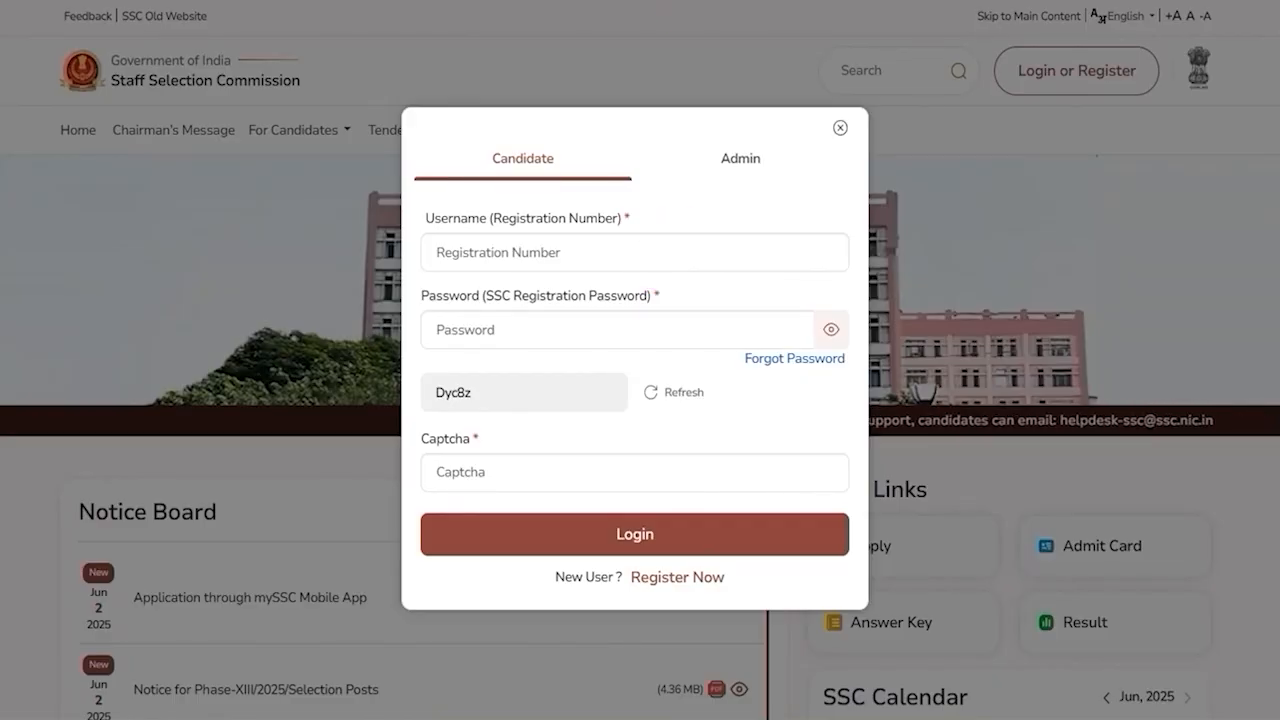
drag(661, 254, 717, 202)
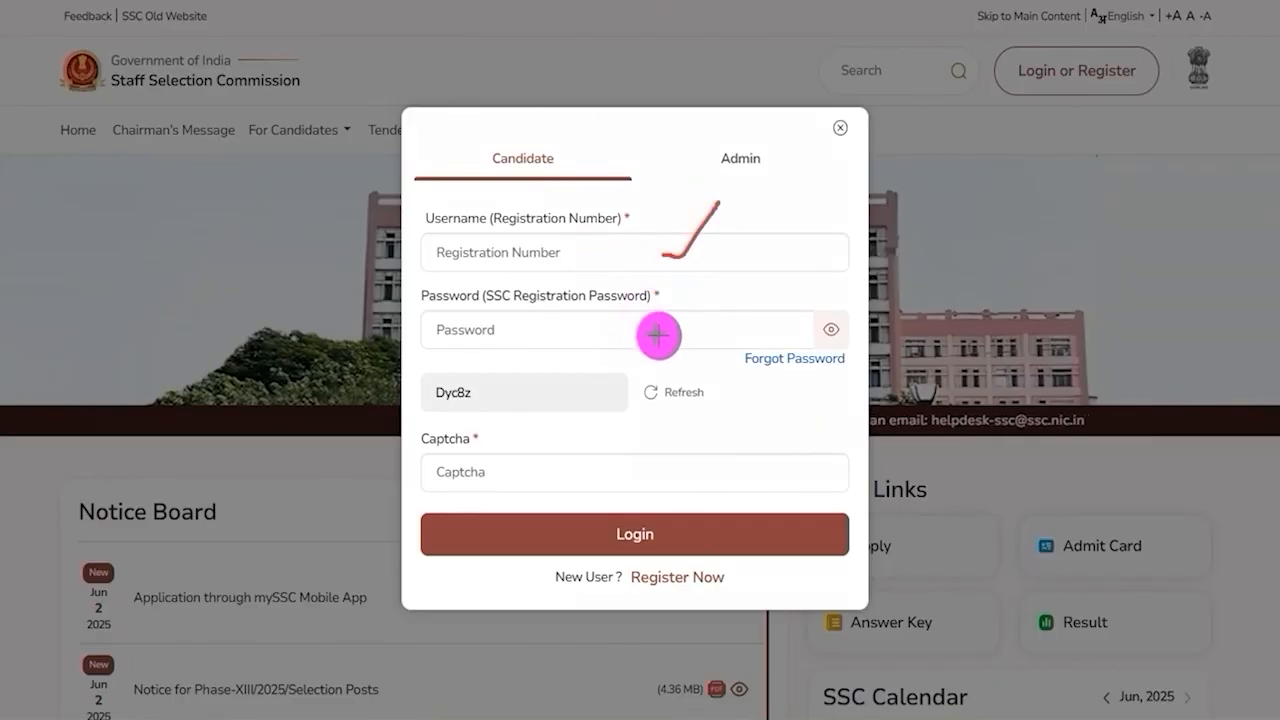
drag(658, 332, 703, 292)
drag(447, 405, 497, 404)
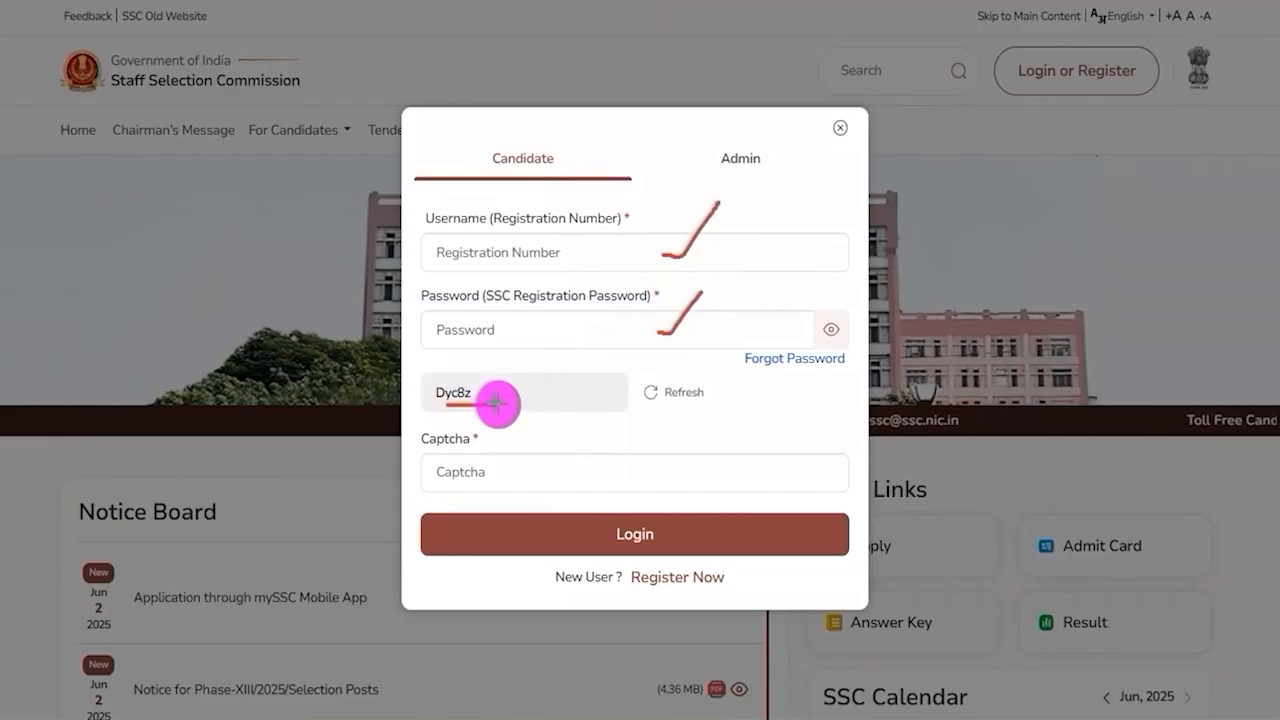
drag(580, 472, 632, 418)
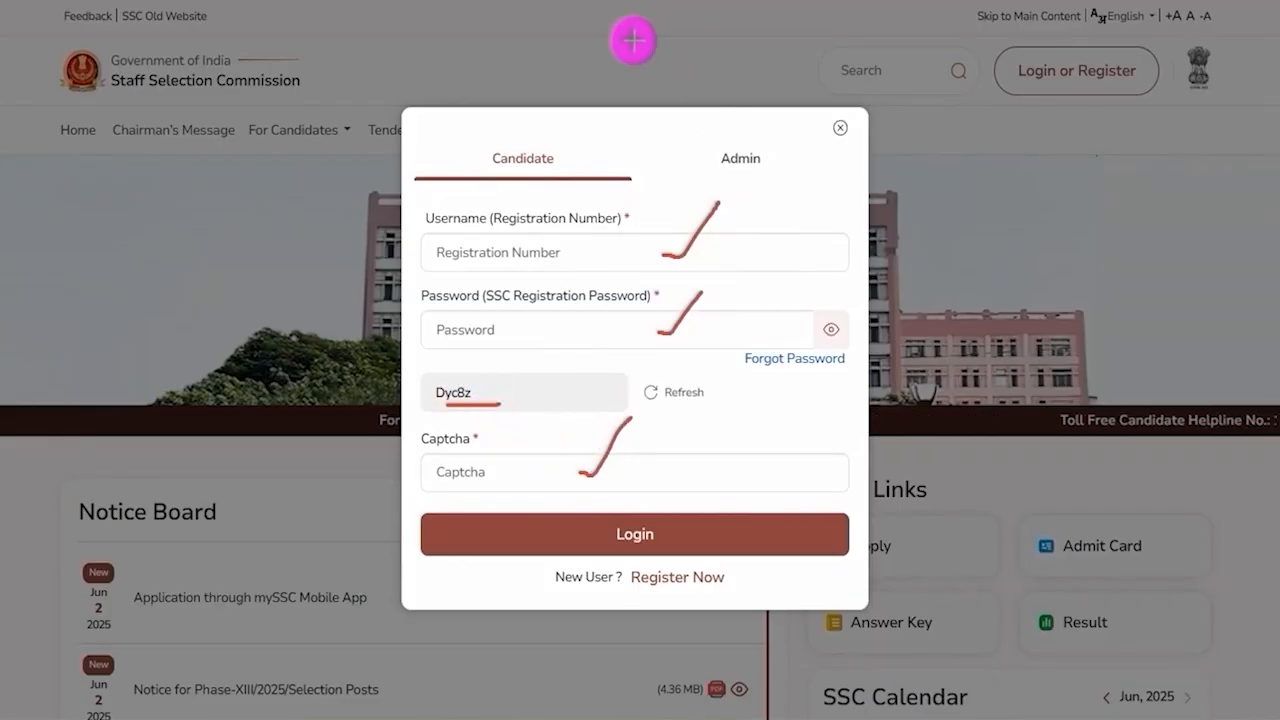
drag(795, 377, 665, 533)
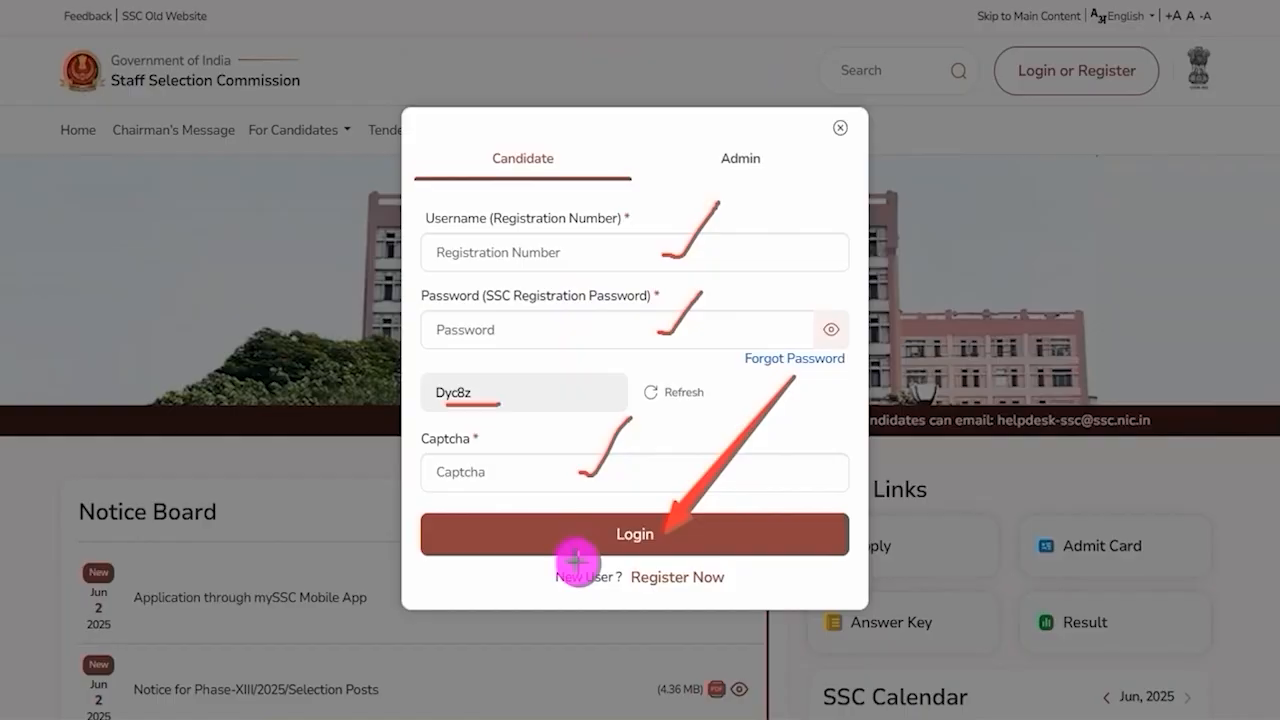
drag(520, 558, 762, 600)
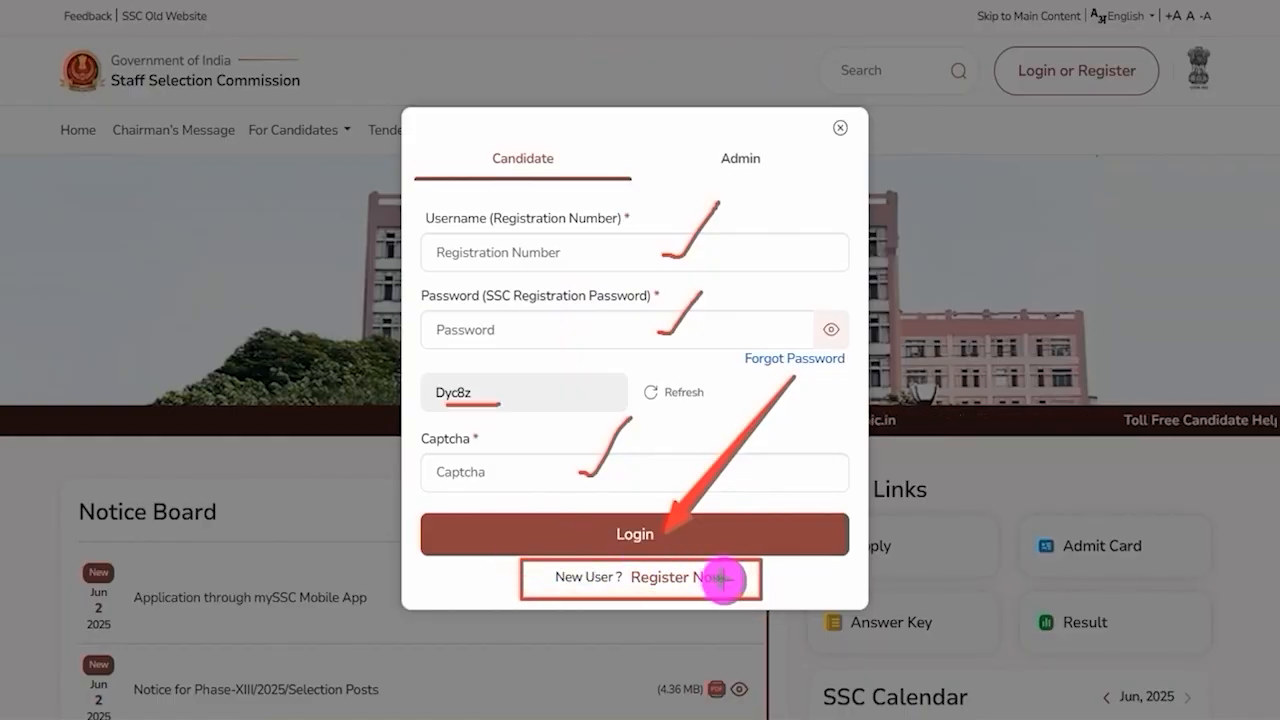
key(Escape)
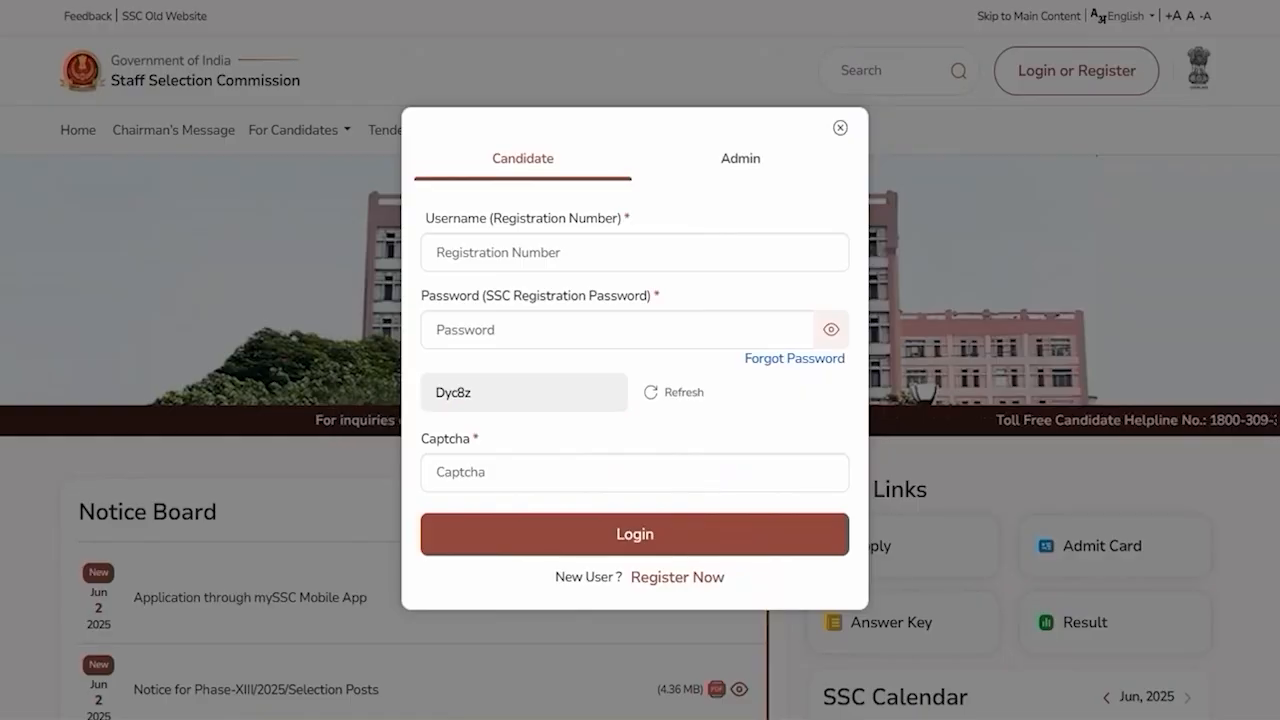
Open the new candidate One Time Registration page and go over its four stages.
click(695, 580)
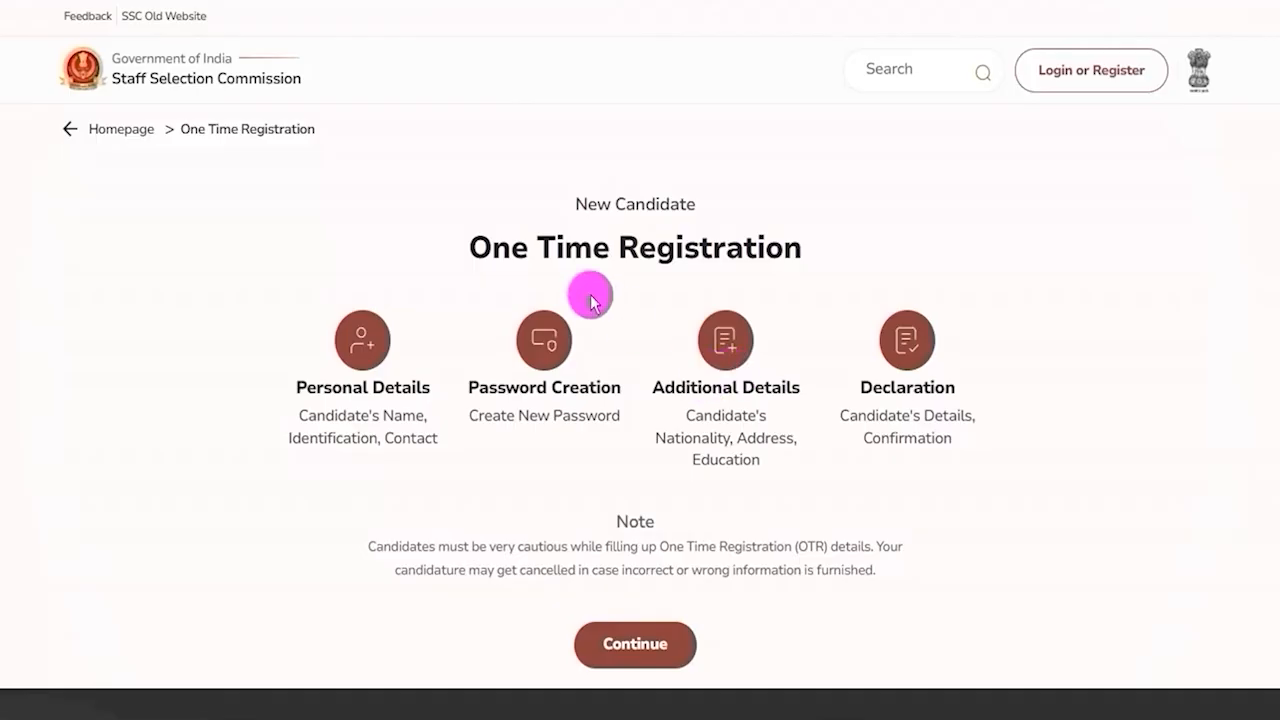
drag(506, 249, 662, 250)
click(662, 250)
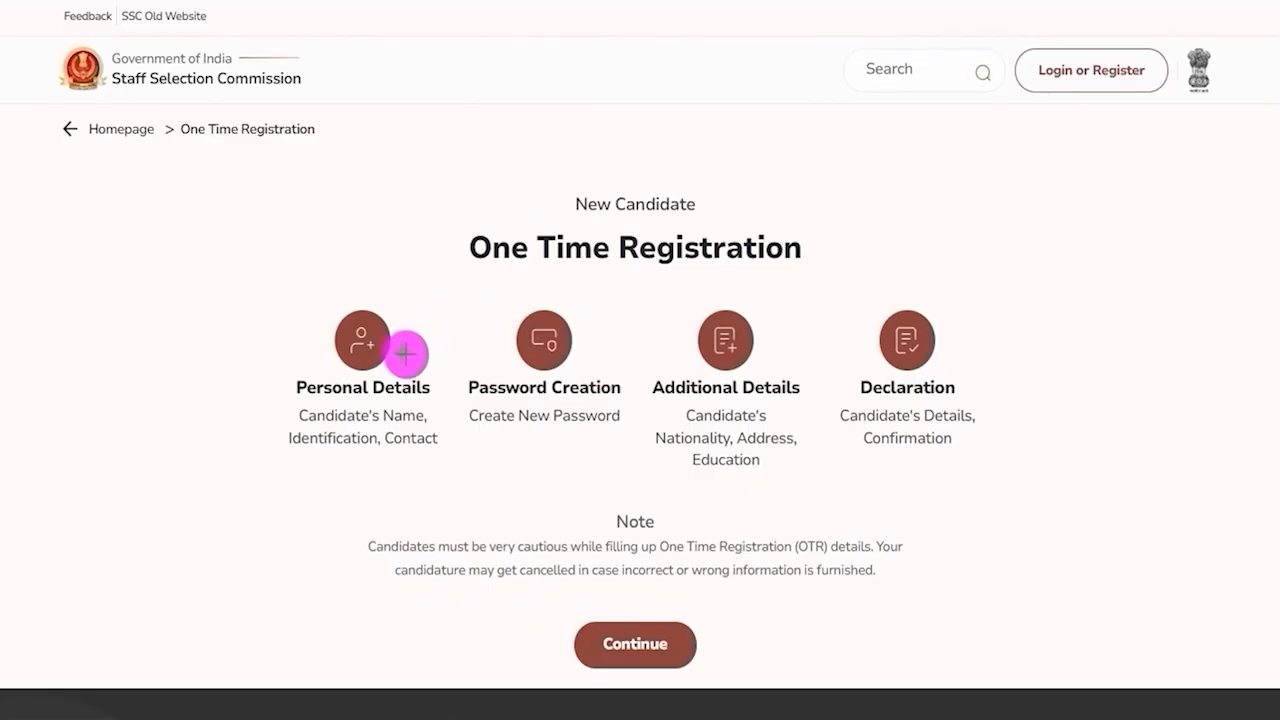
drag(405, 354, 440, 311)
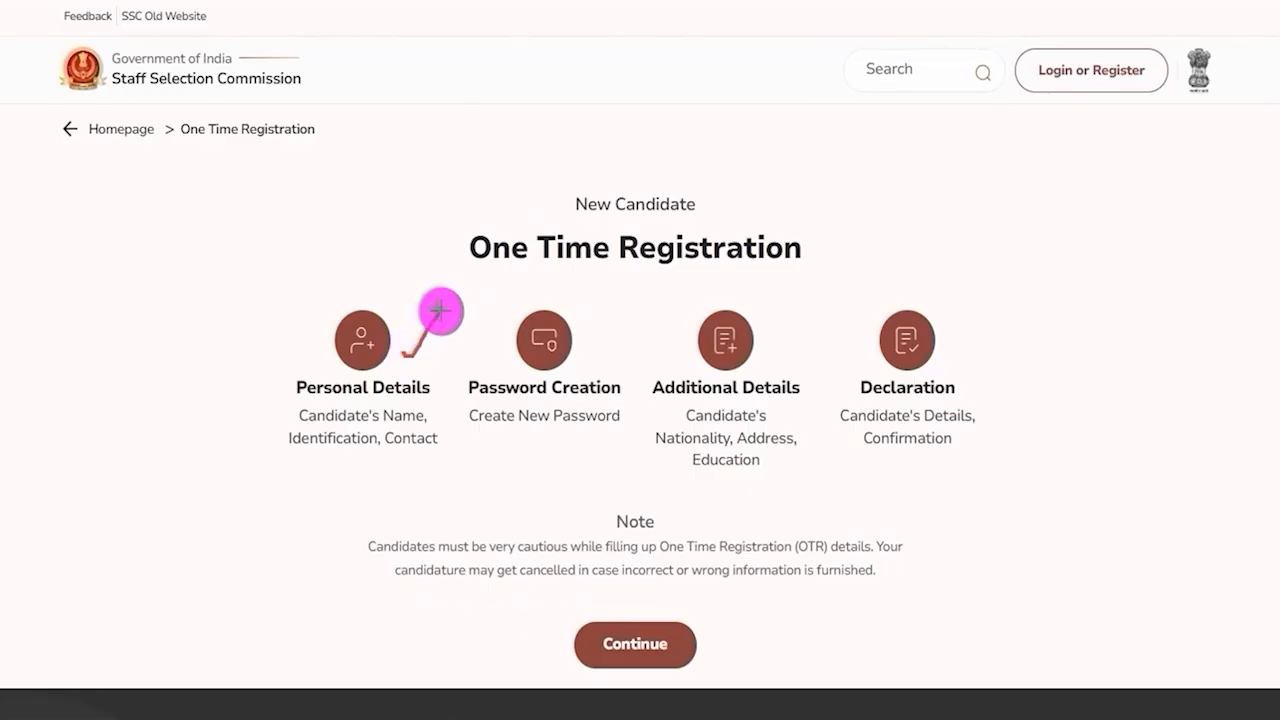
drag(588, 367, 640, 308)
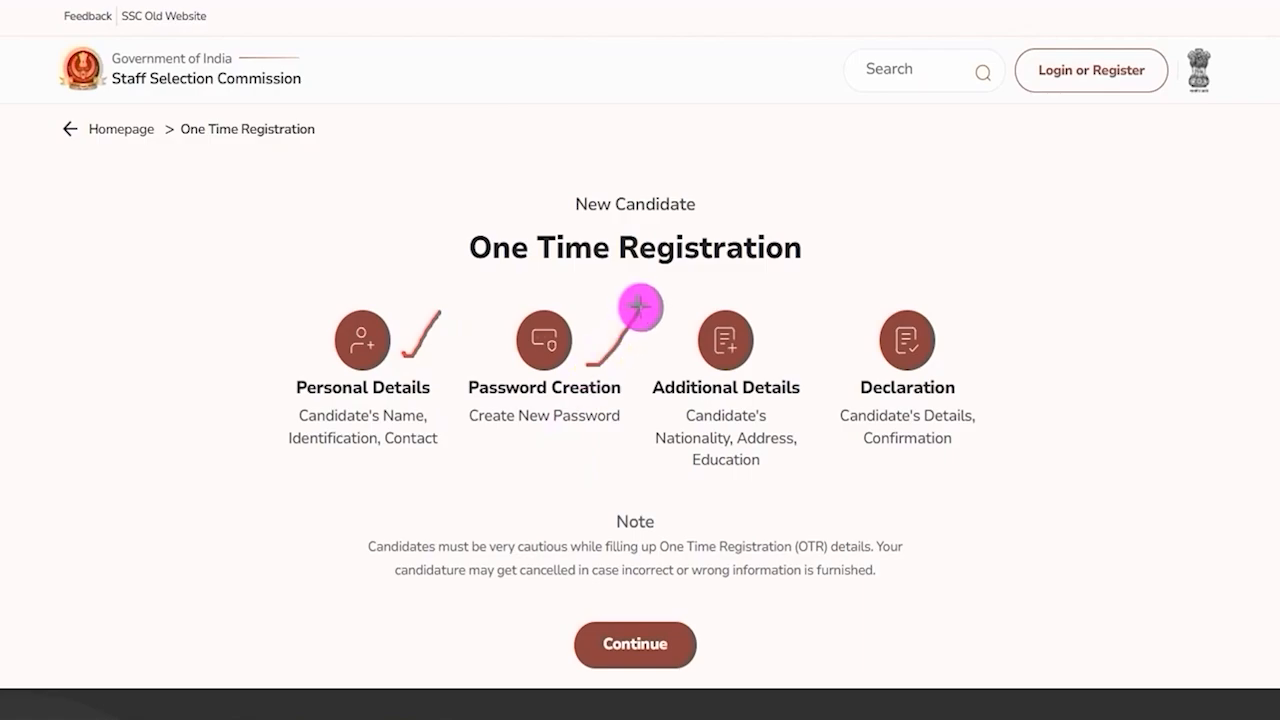
drag(768, 359, 810, 317)
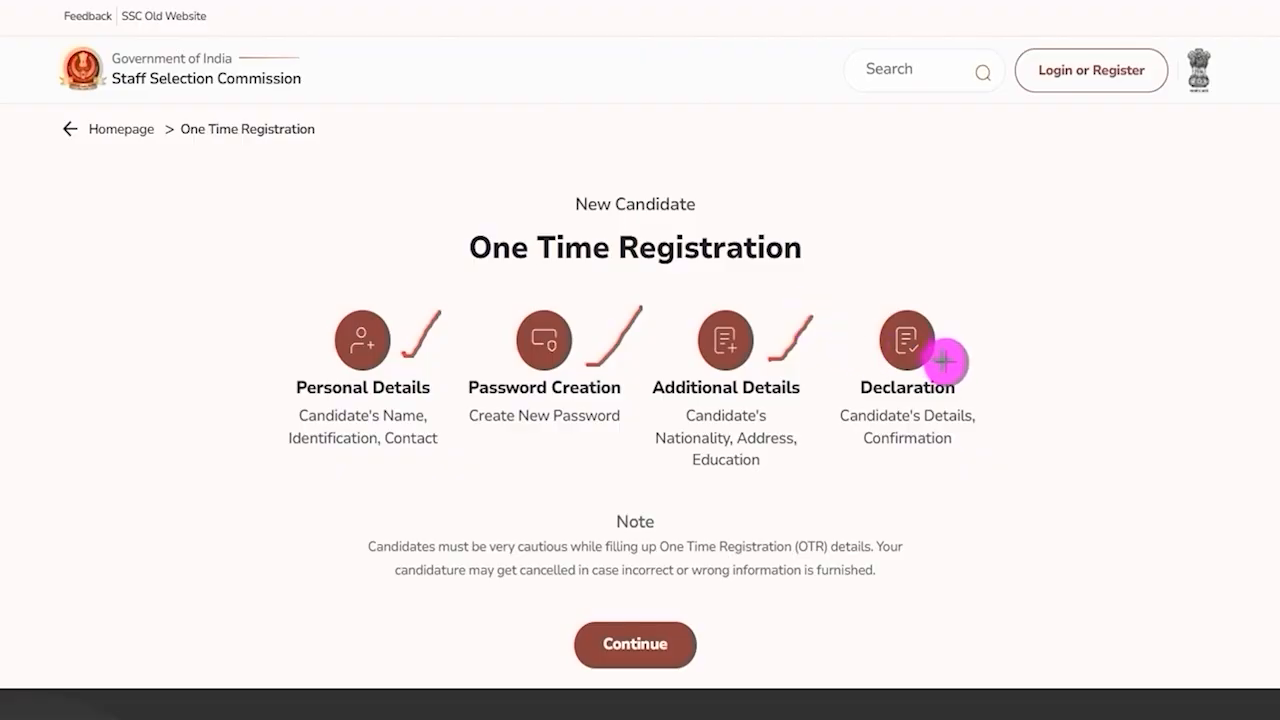
drag(946, 368, 1004, 337)
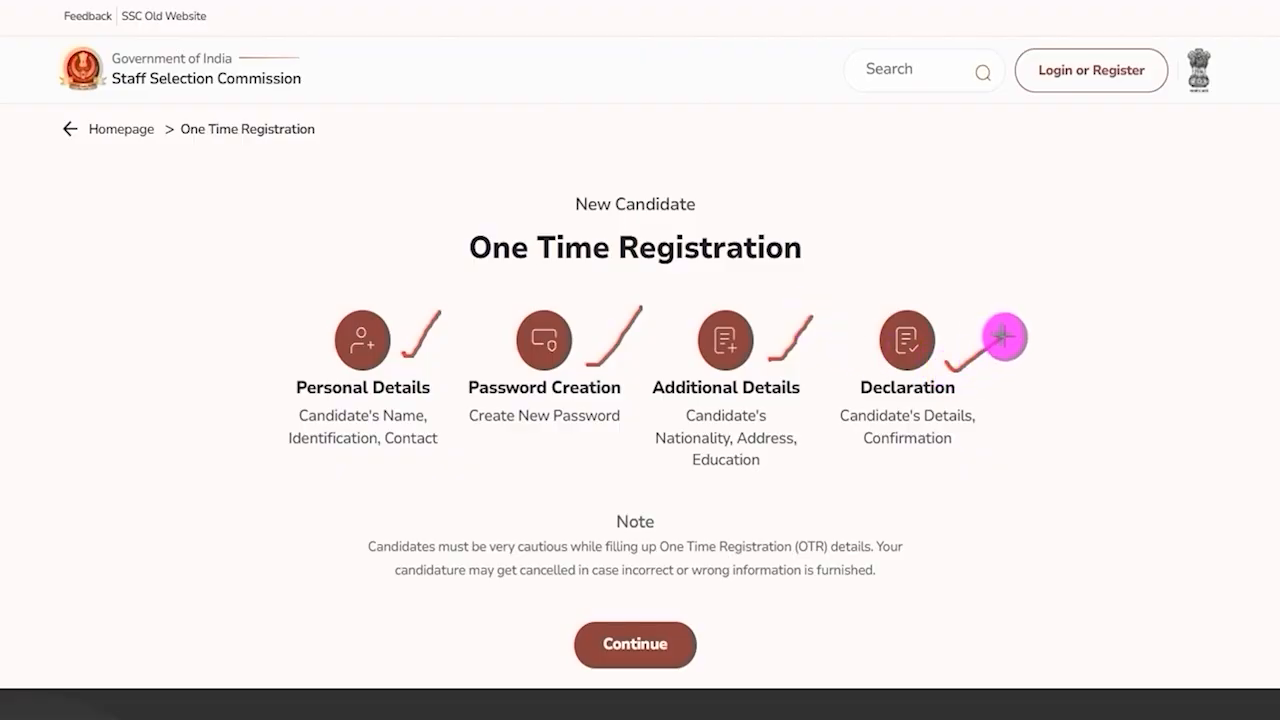
key(Escape)
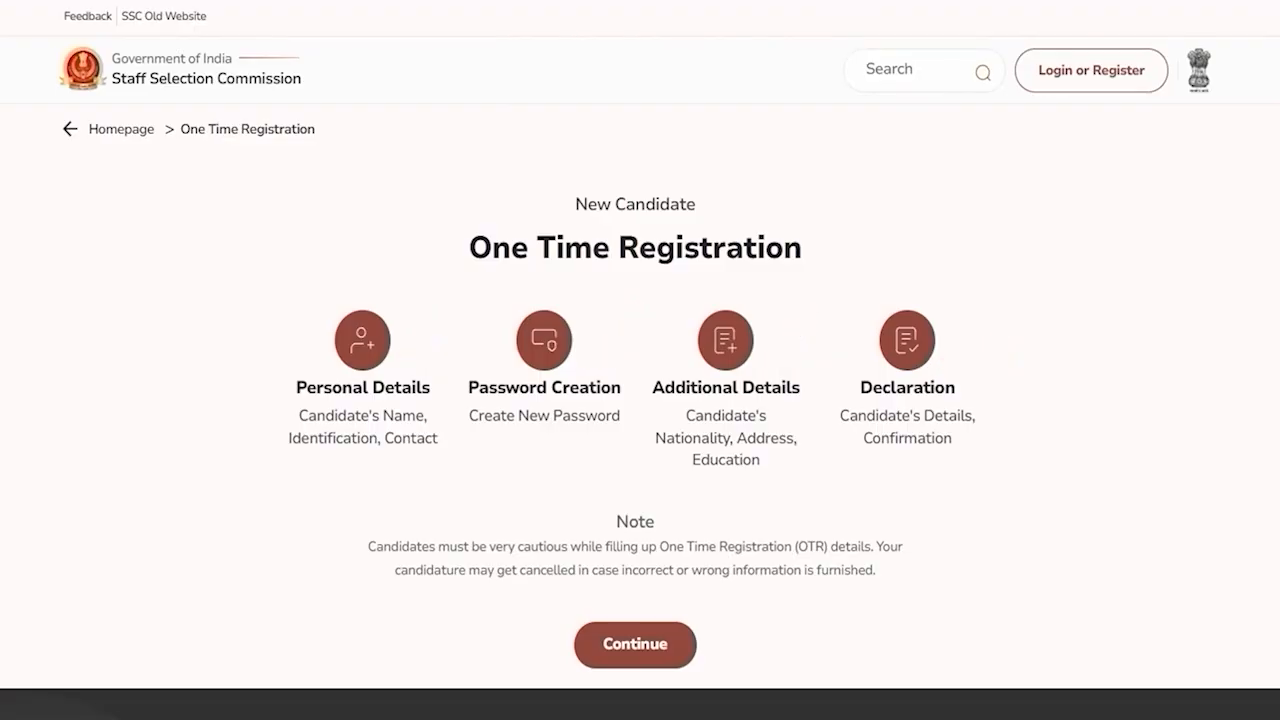
Continue to the Personal Details section of the One Time Registration form.
scroll(649, 420, down, 1)
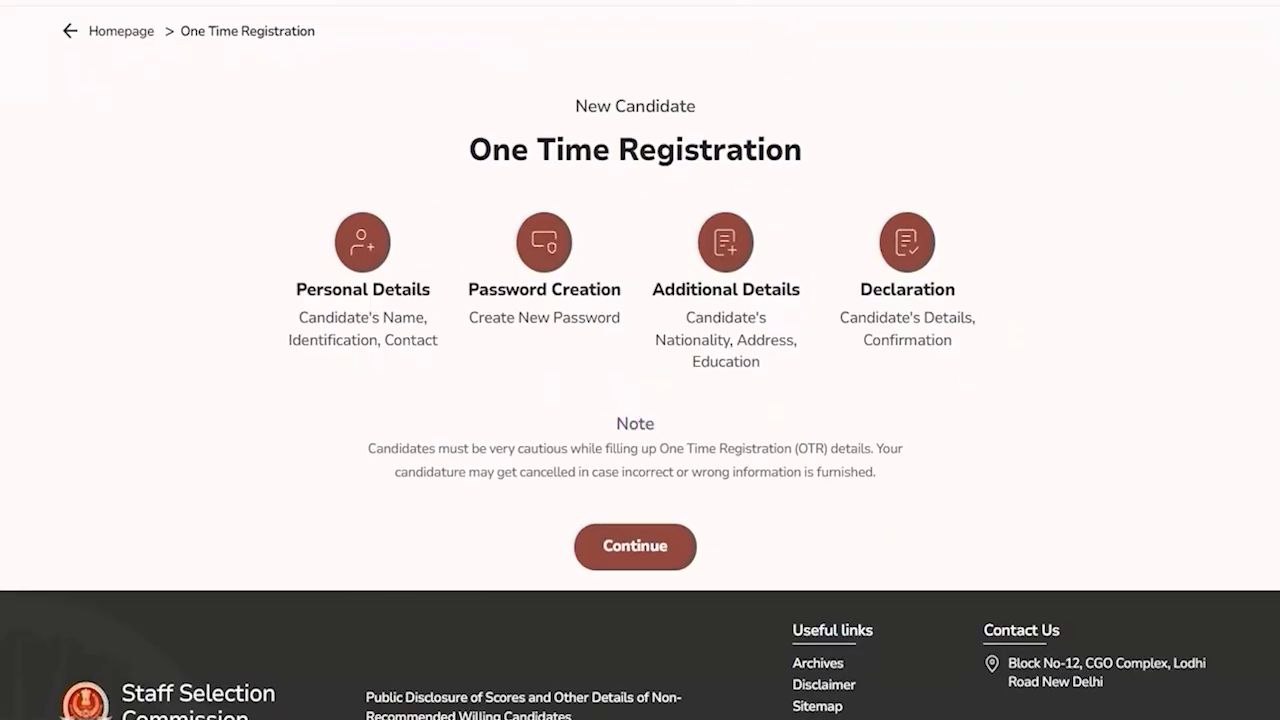
mouse_move(543, 500)
mouse_down()
mouse_move(692, 545)
mouse_move(714, 570)
mouse_up()
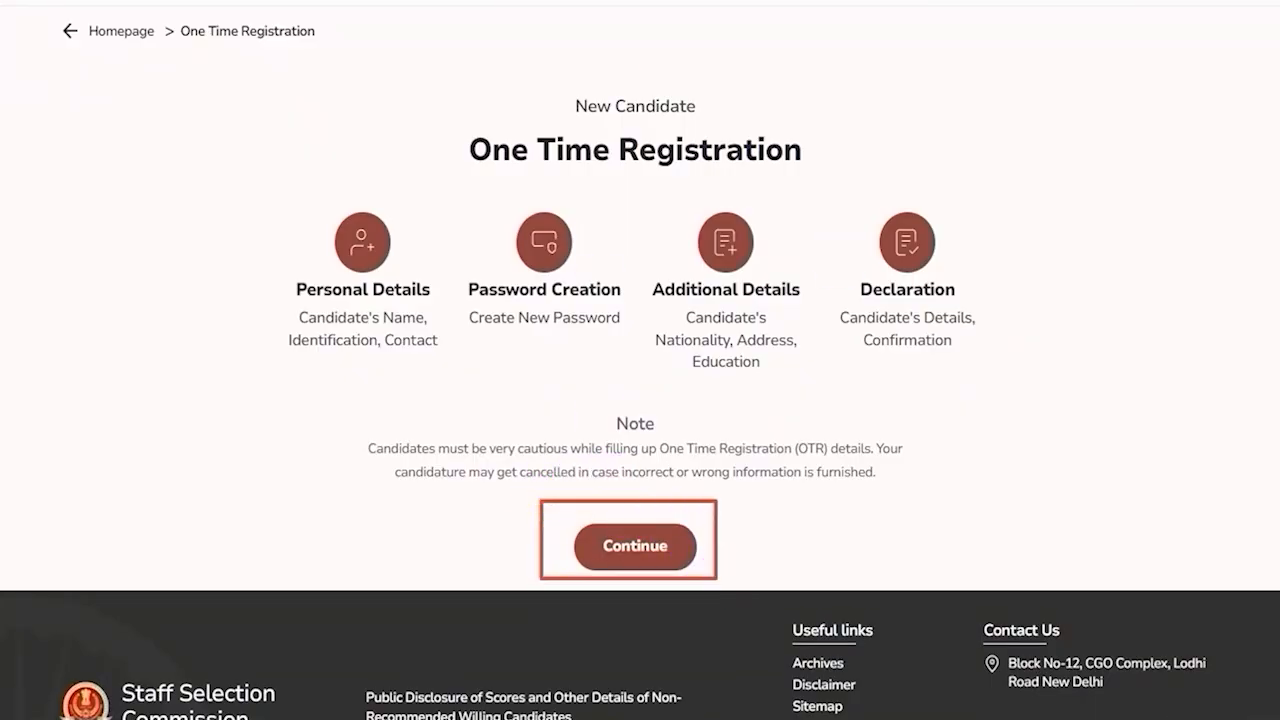
click(657, 534)
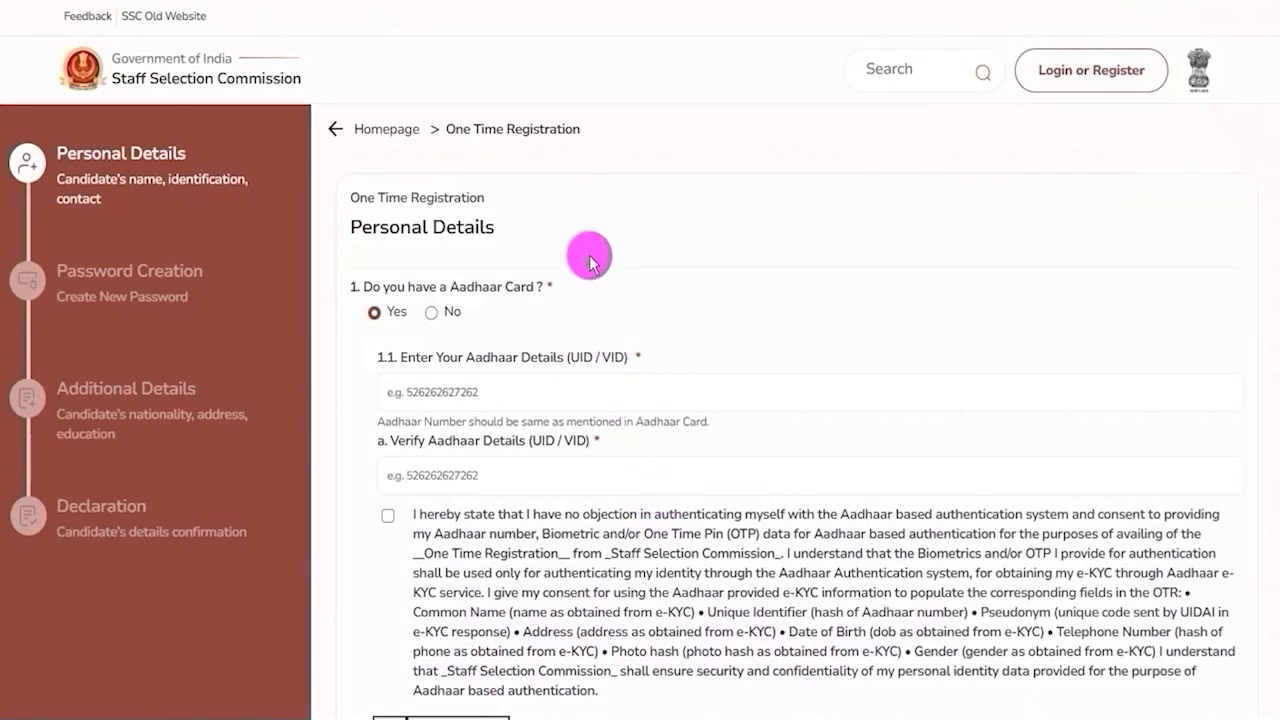
Answer No to the question whether the candidate has an Aadhaar Card.
drag(372, 227, 466, 222)
click(466, 222)
scroll(466, 214, down, 2)
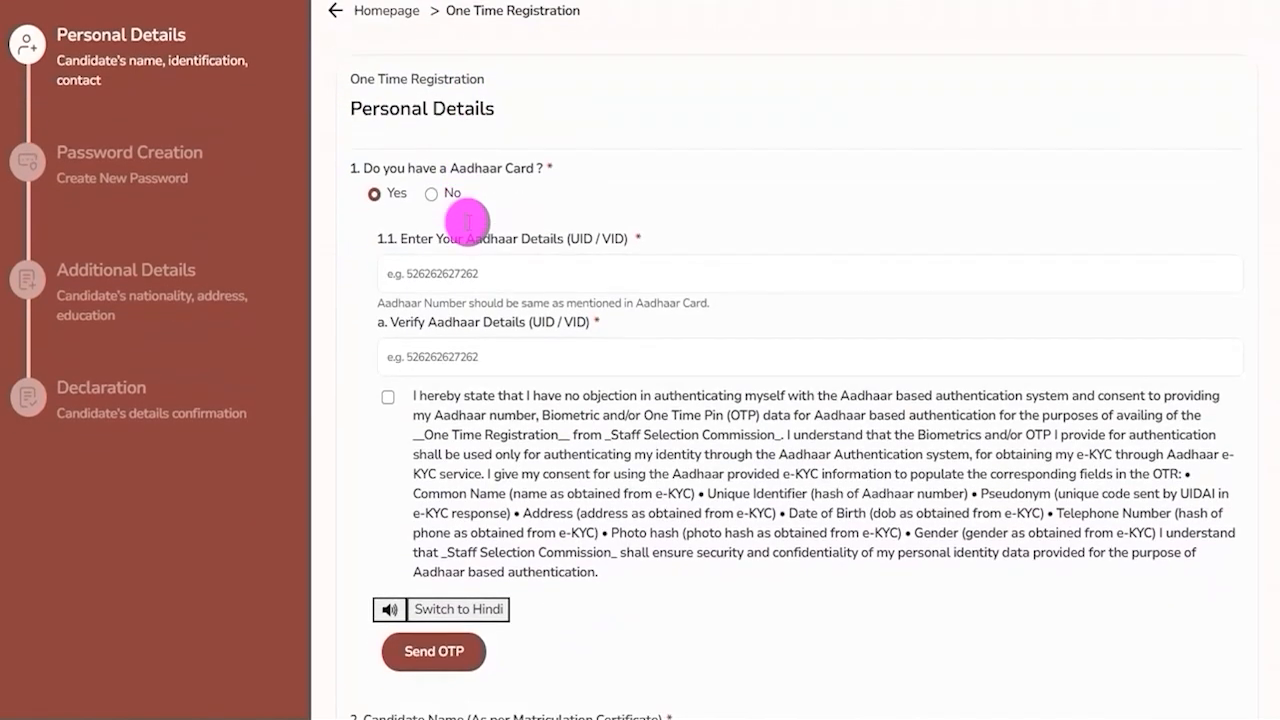
drag(366, 92, 508, 93)
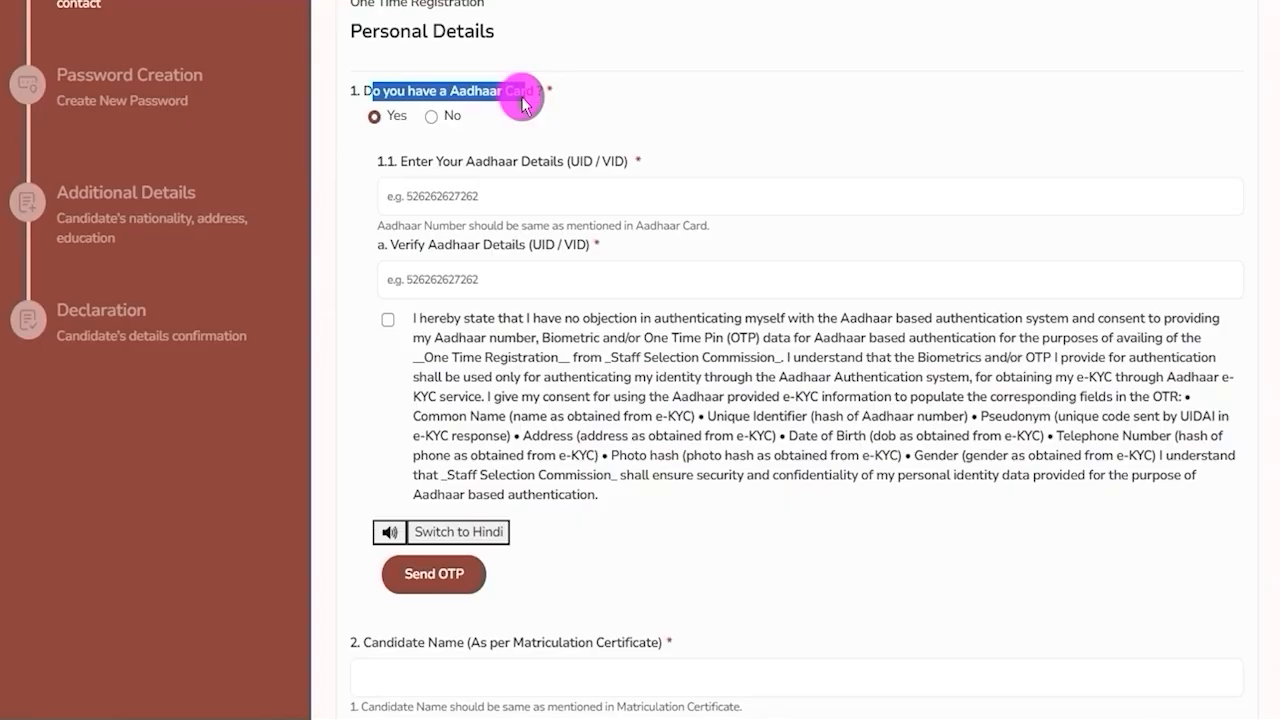
click(376, 118)
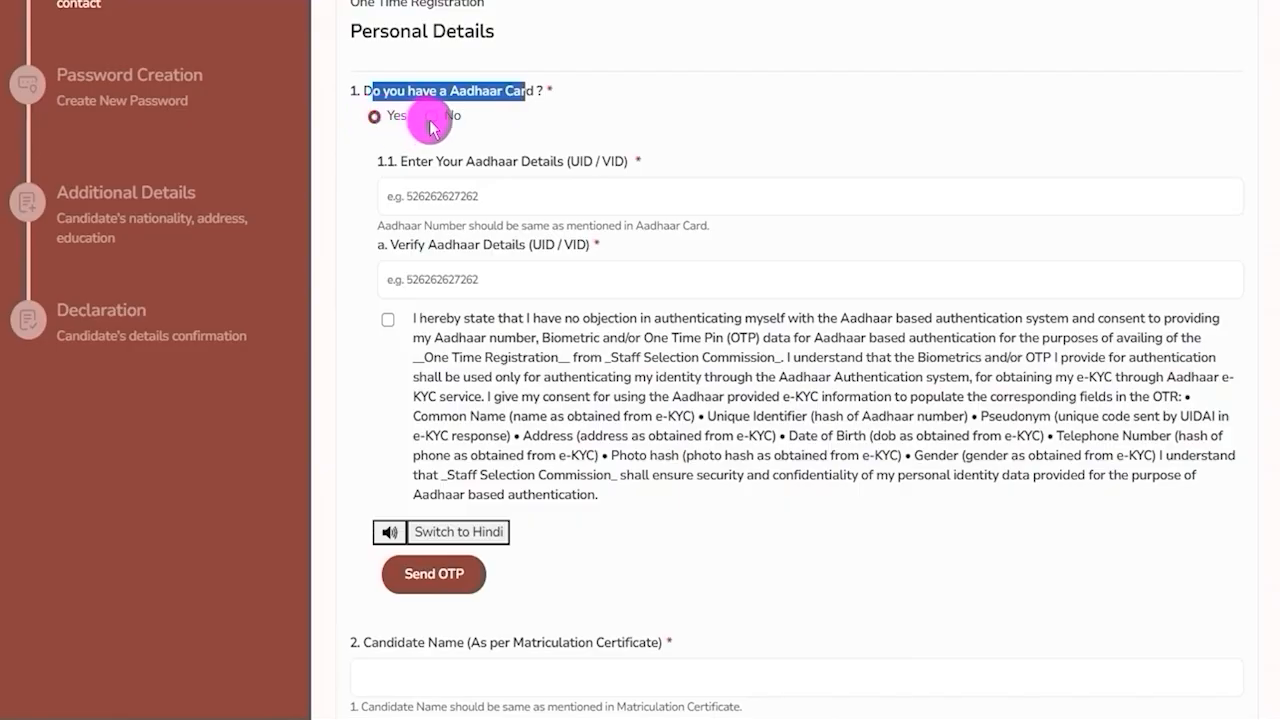
click(431, 117)
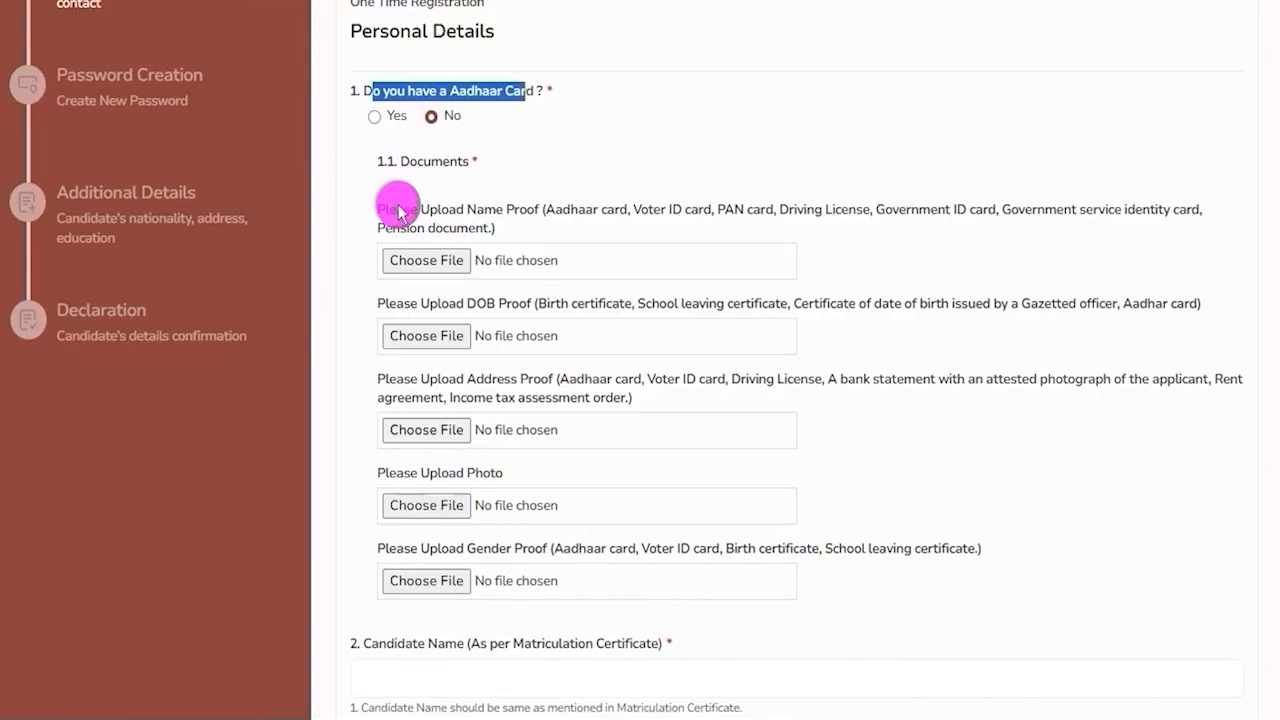
Review the accepted documents listed for the name proof, DOB proof and address proof uploads.
drag(399, 211, 956, 209)
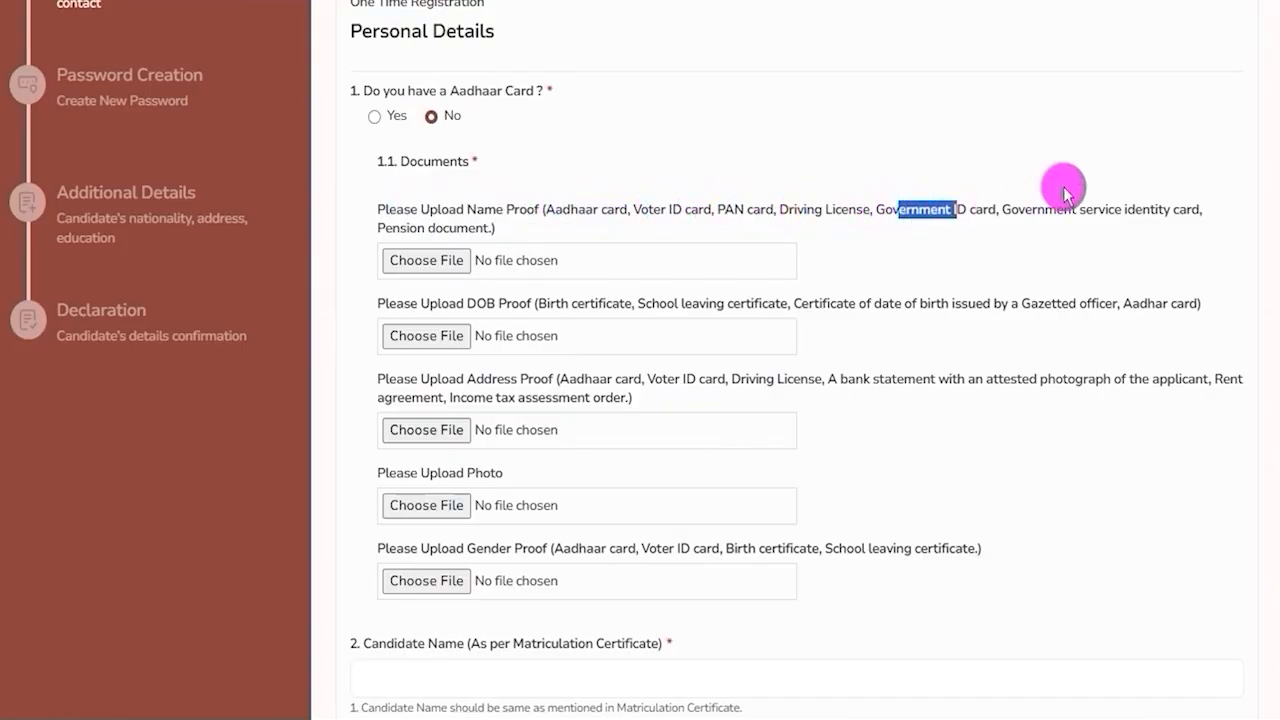
drag(1045, 209, 1150, 209)
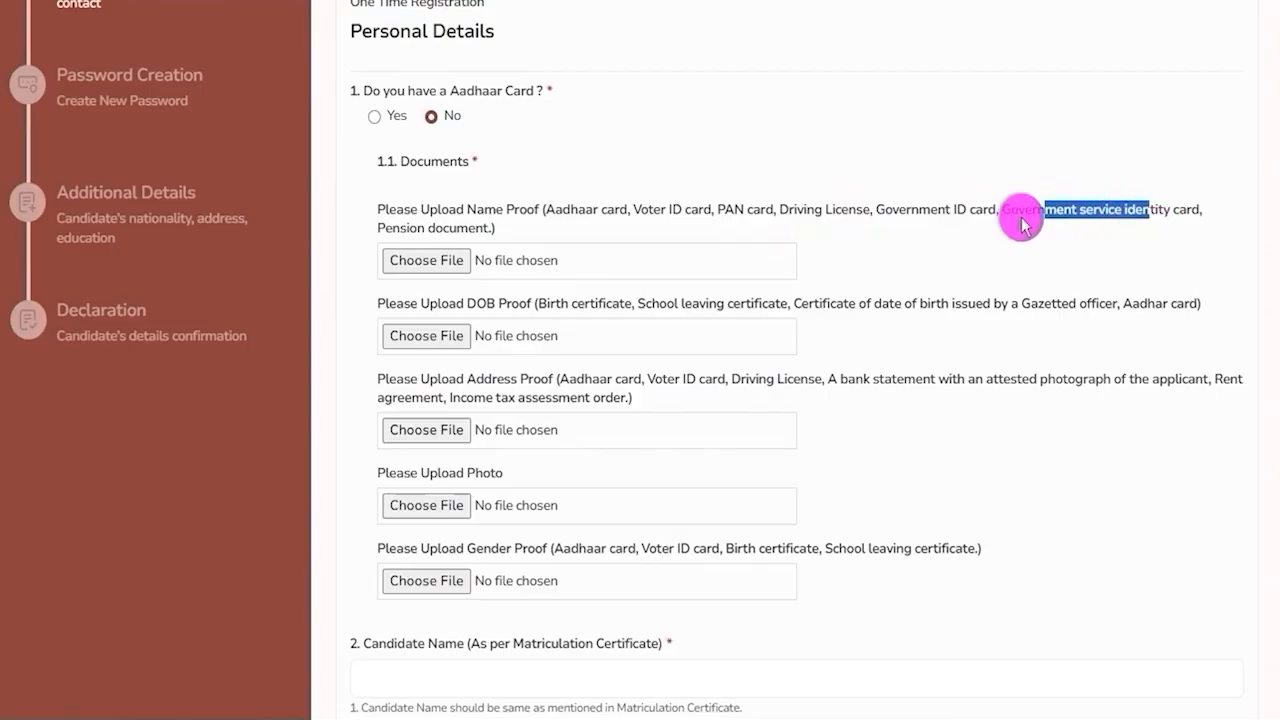
drag(393, 230, 478, 233)
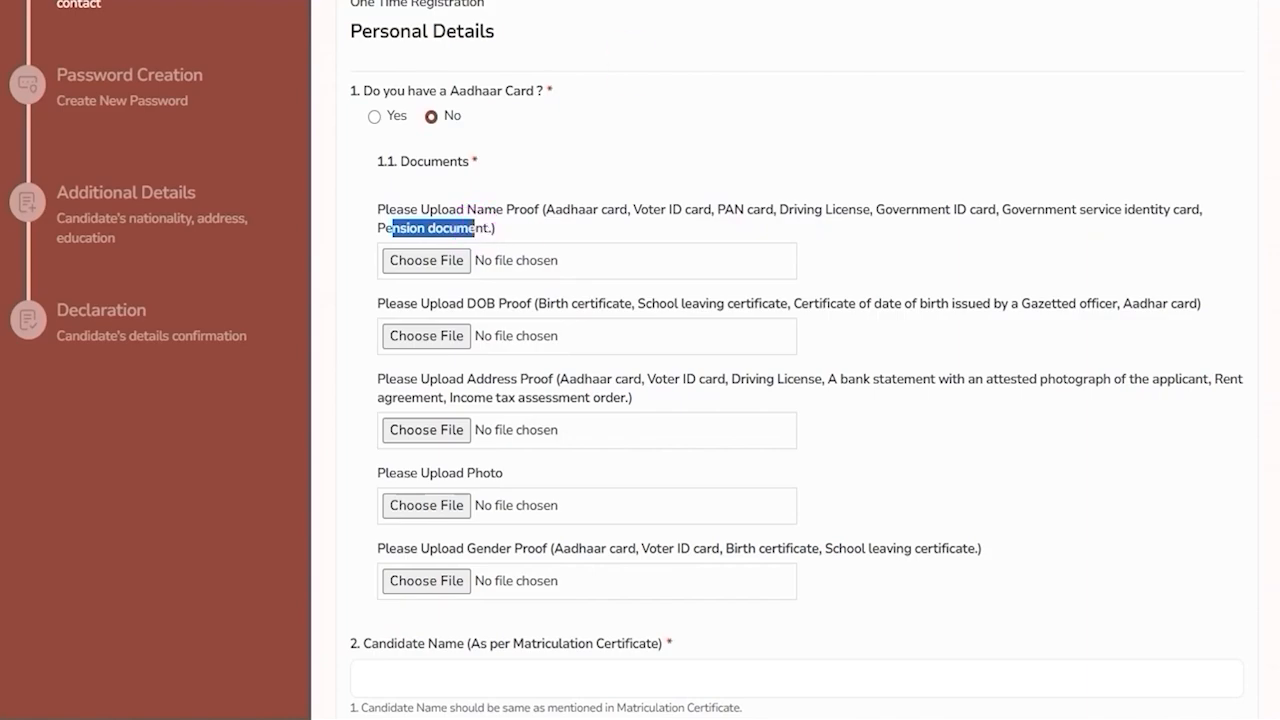
click(477, 269)
drag(466, 255, 512, 240)
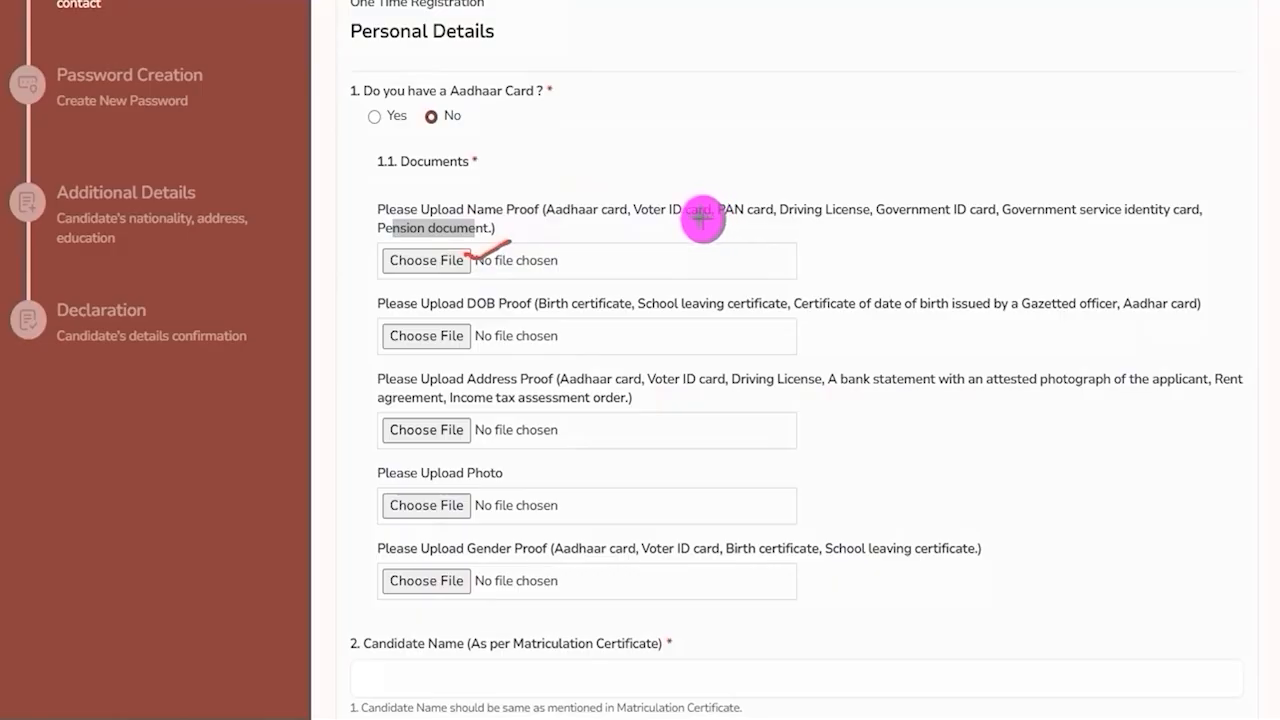
drag(467, 313, 506, 310)
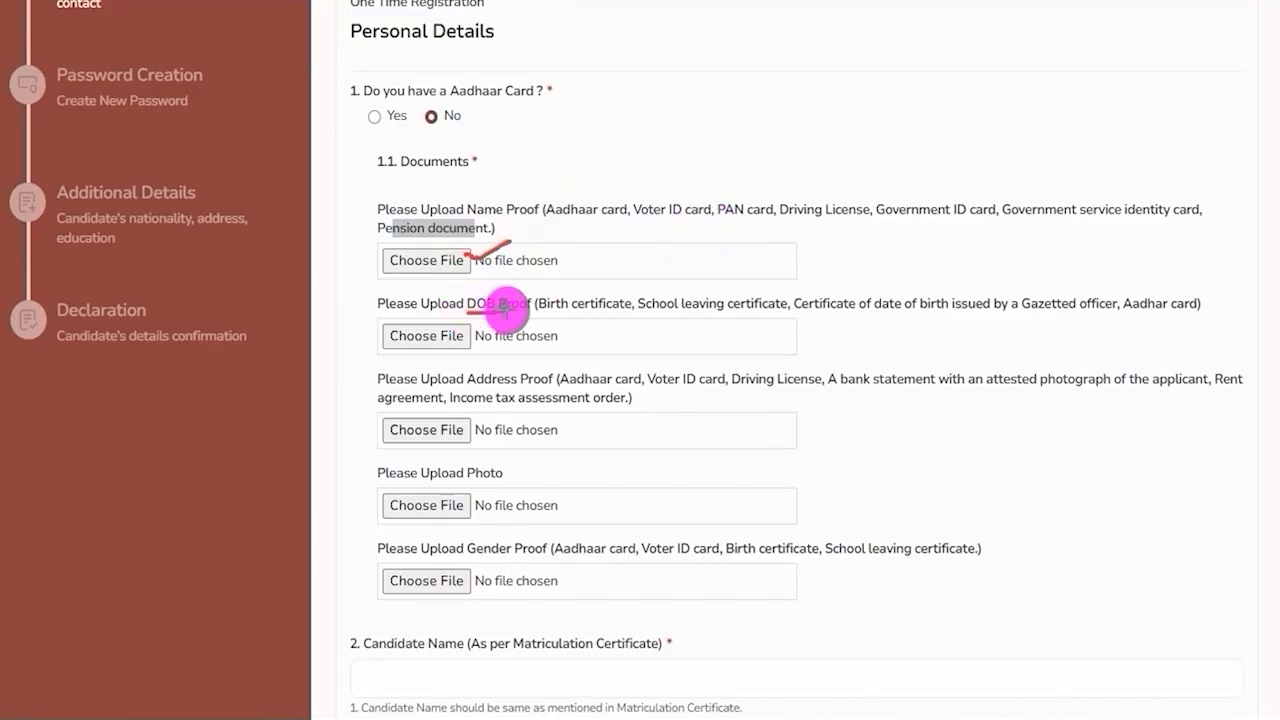
drag(565, 314, 1068, 313)
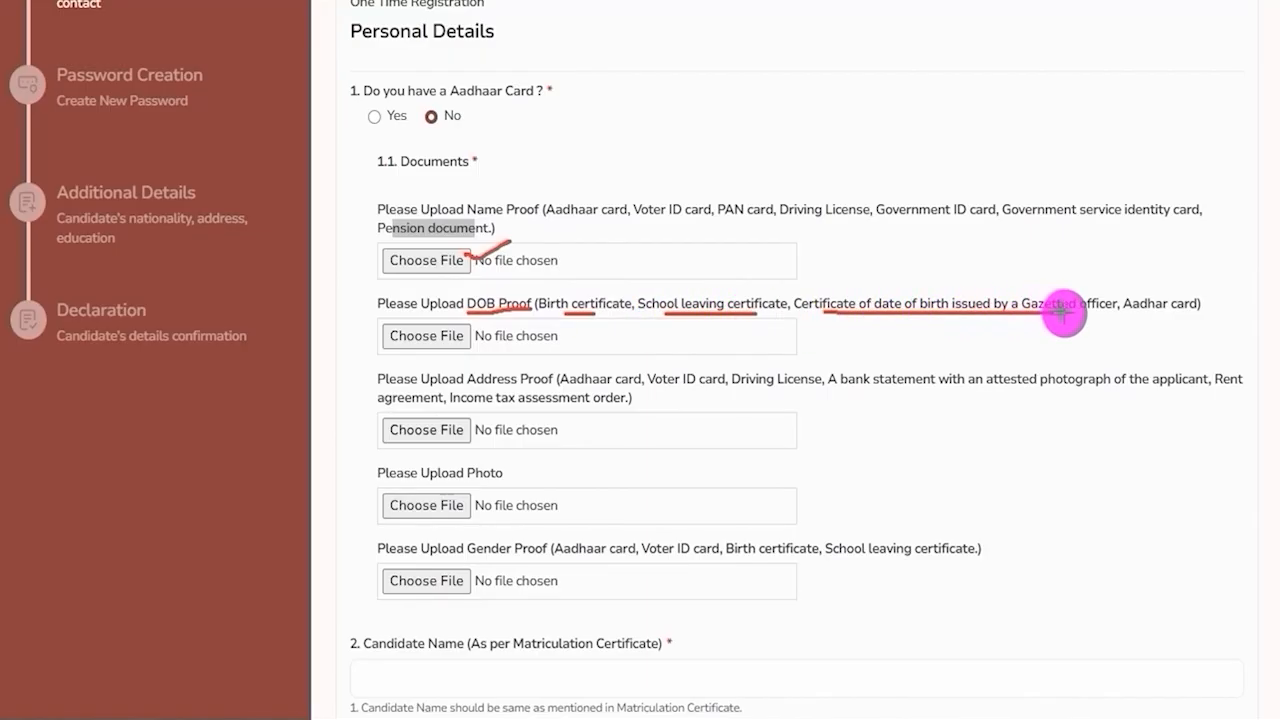
drag(1148, 314, 1176, 315)
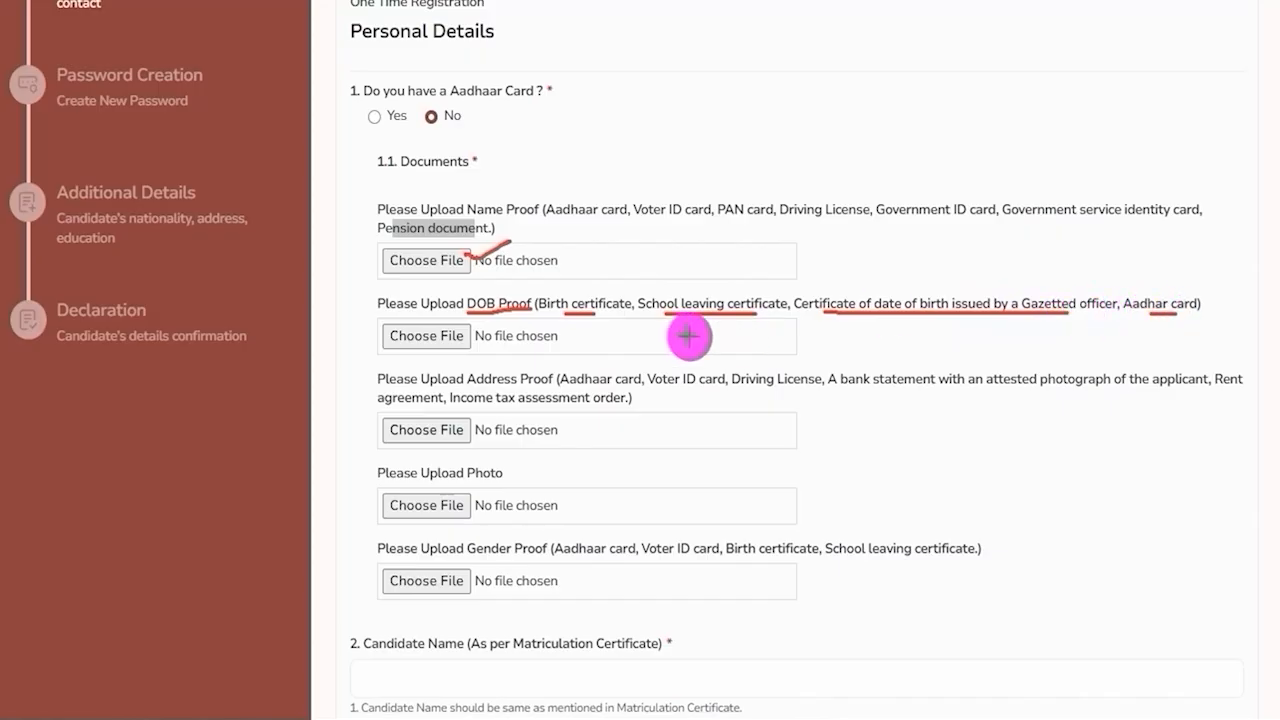
drag(466, 333, 512, 296)
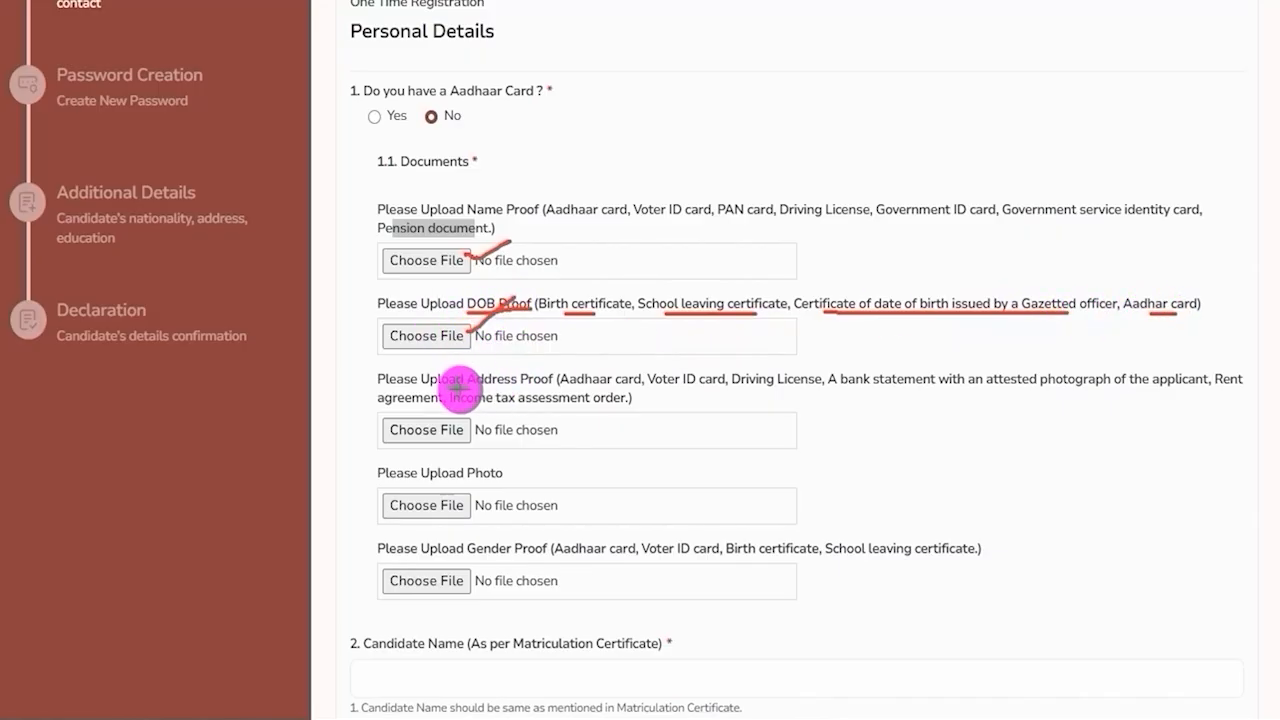
drag(459, 384, 516, 385)
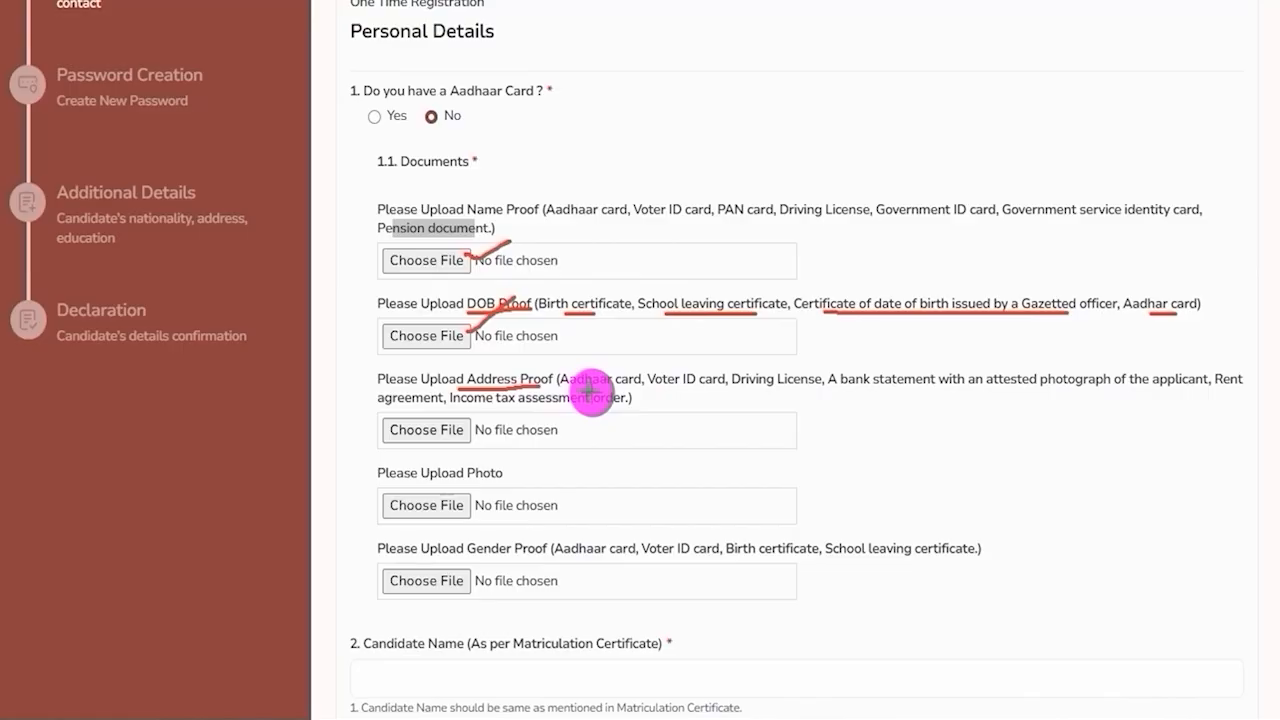
drag(586, 390, 938, 392)
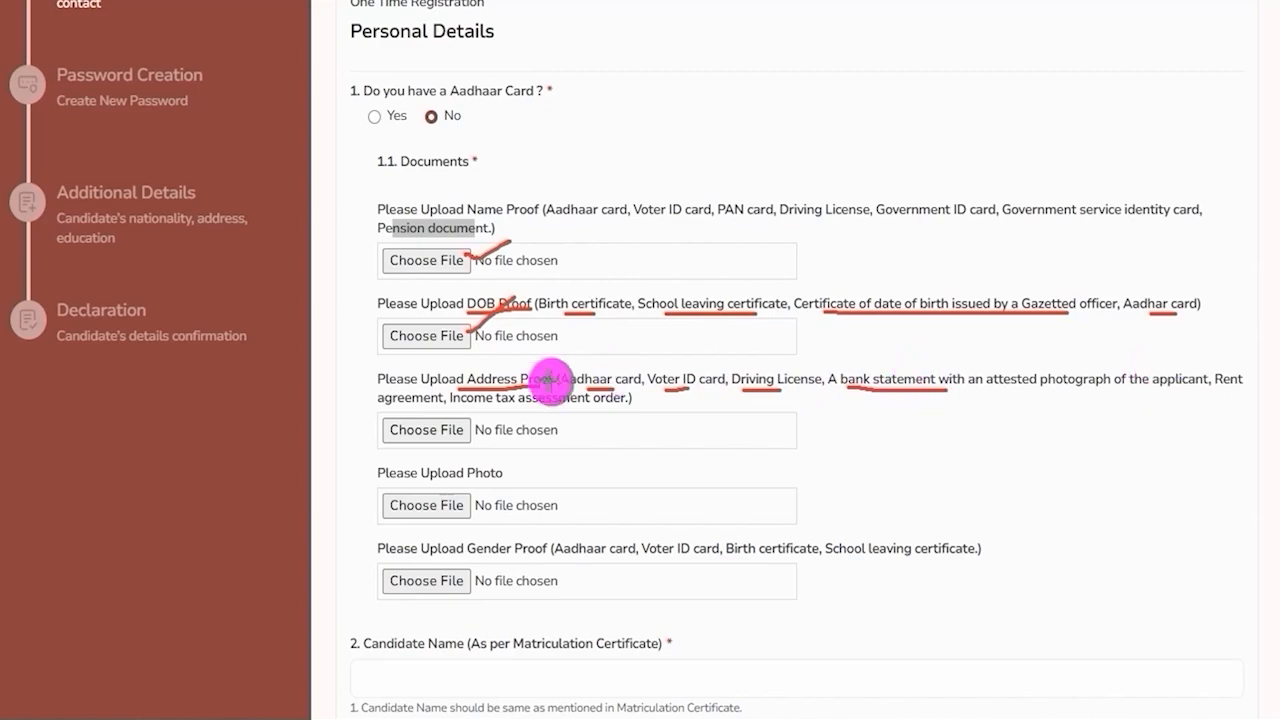
drag(425, 404, 618, 406)
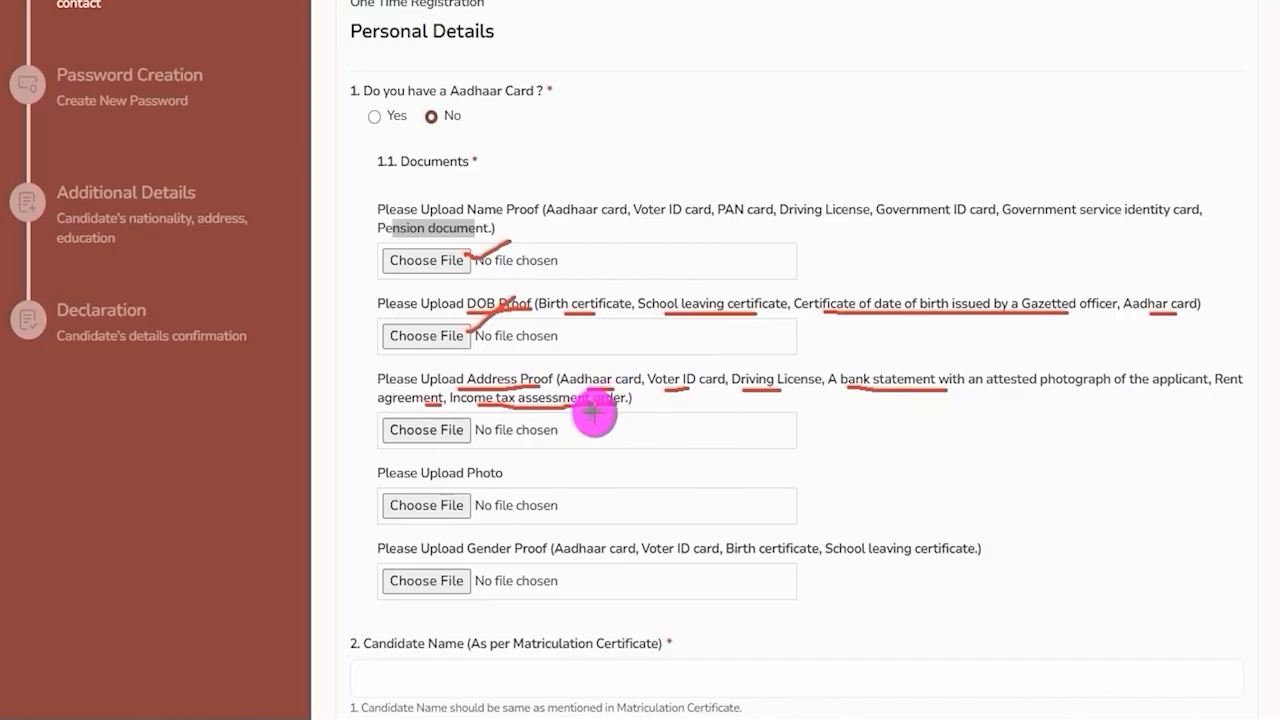
drag(466, 439, 500, 420)
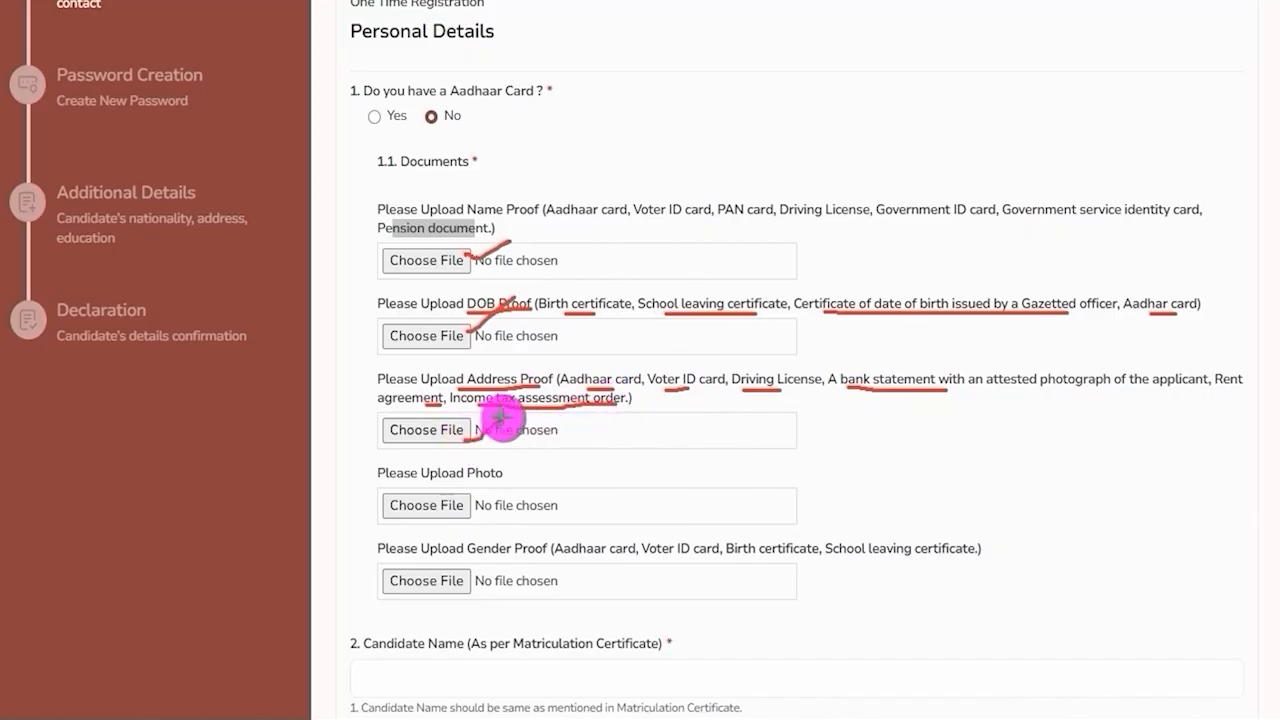
Review the photo and gender proof upload fields and their accepted documents.
mouse_move(457, 482)
mouse_down()
mouse_move(509, 485)
mouse_move(491, 500)
mouse_move(517, 470)
mouse_up()
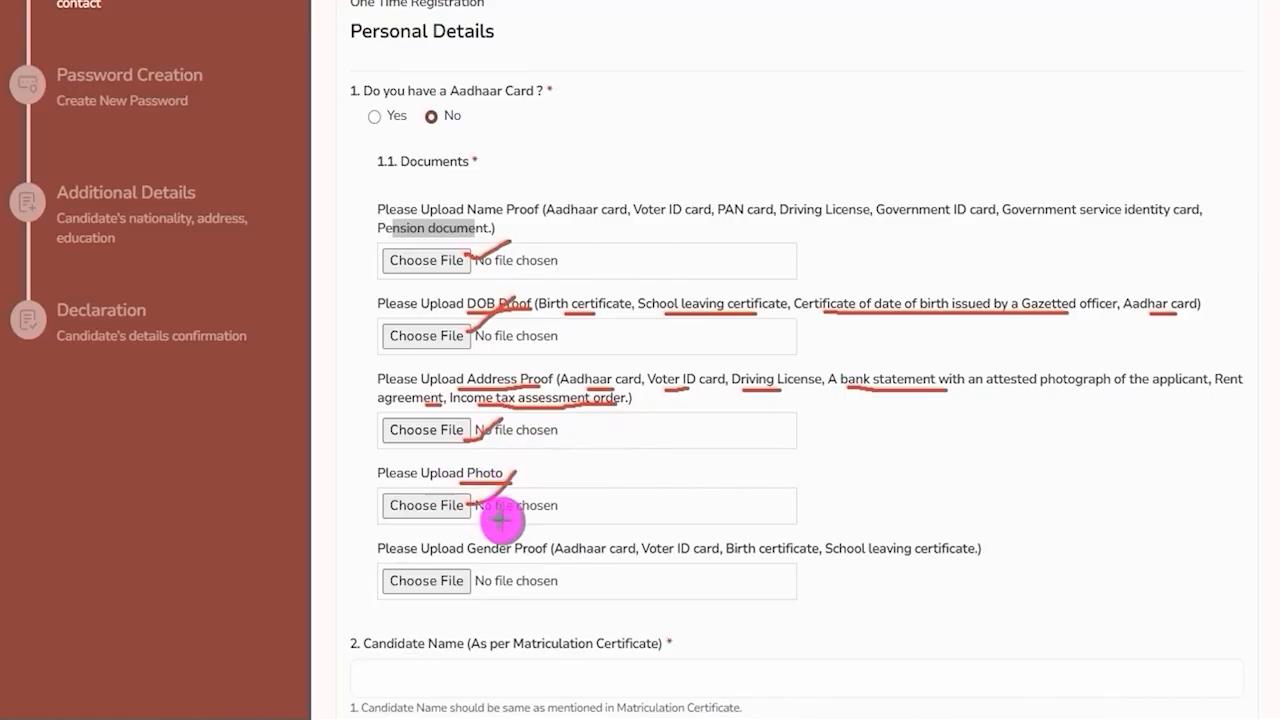
drag(467, 557, 930, 562)
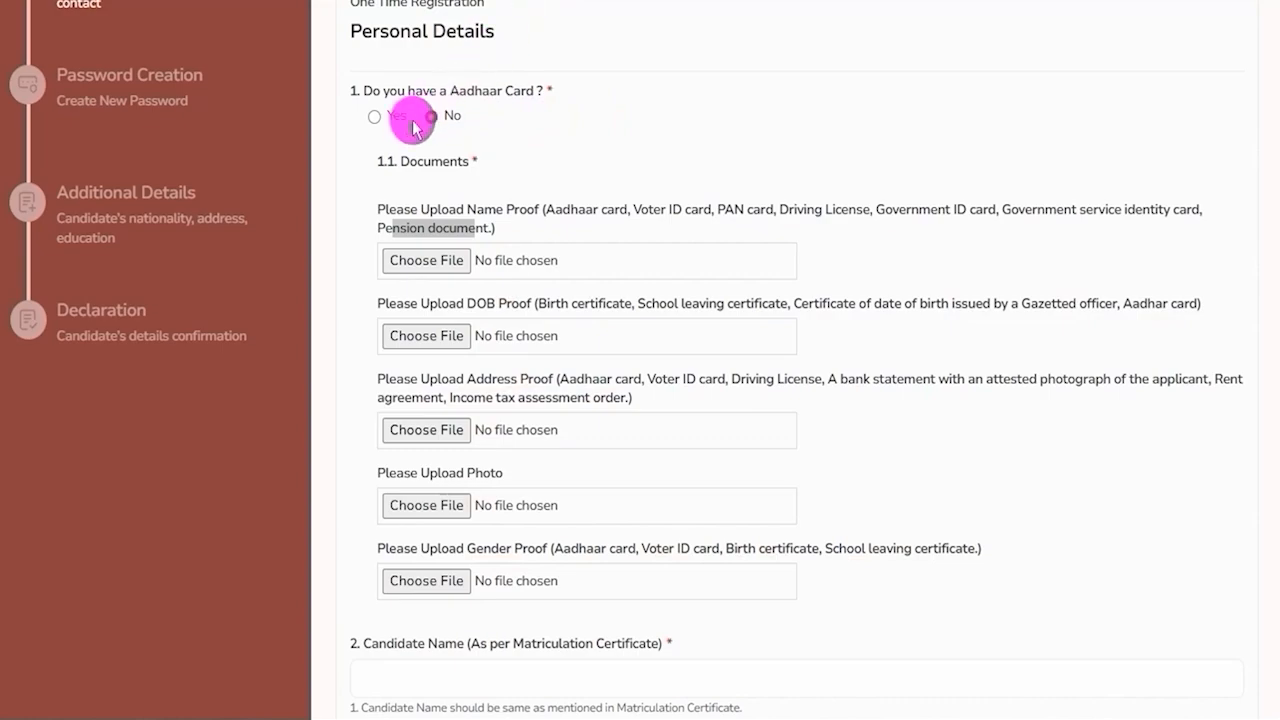
Answer Yes to the Aadhaar Card question and review the Aadhaar number fields and consent text.
click(373, 115)
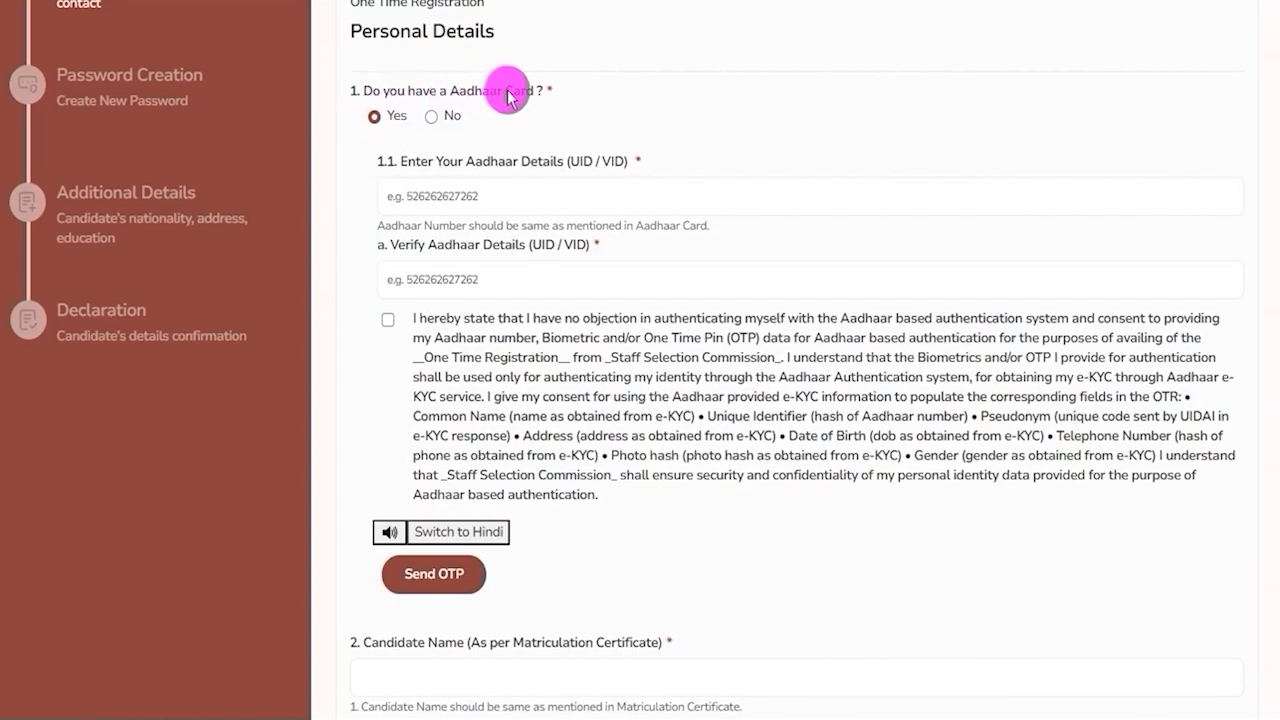
drag(428, 161, 582, 168)
key(ctrl+2)
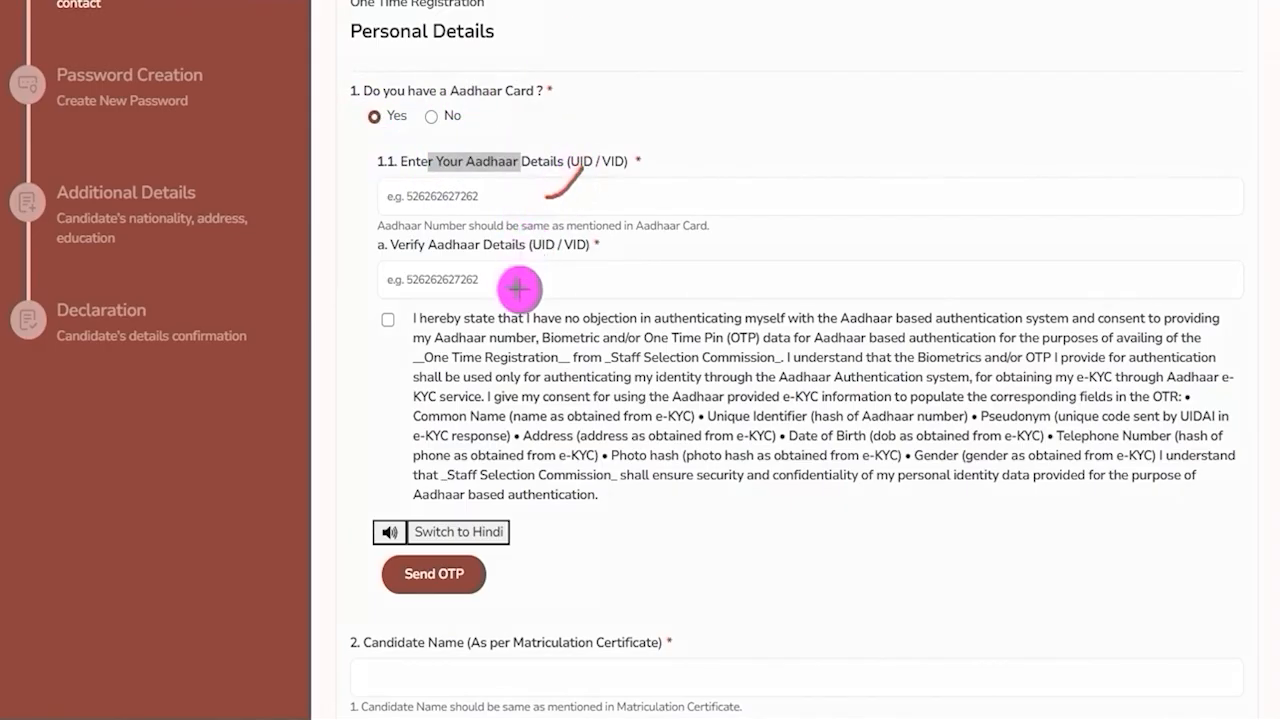
drag(522, 279, 558, 248)
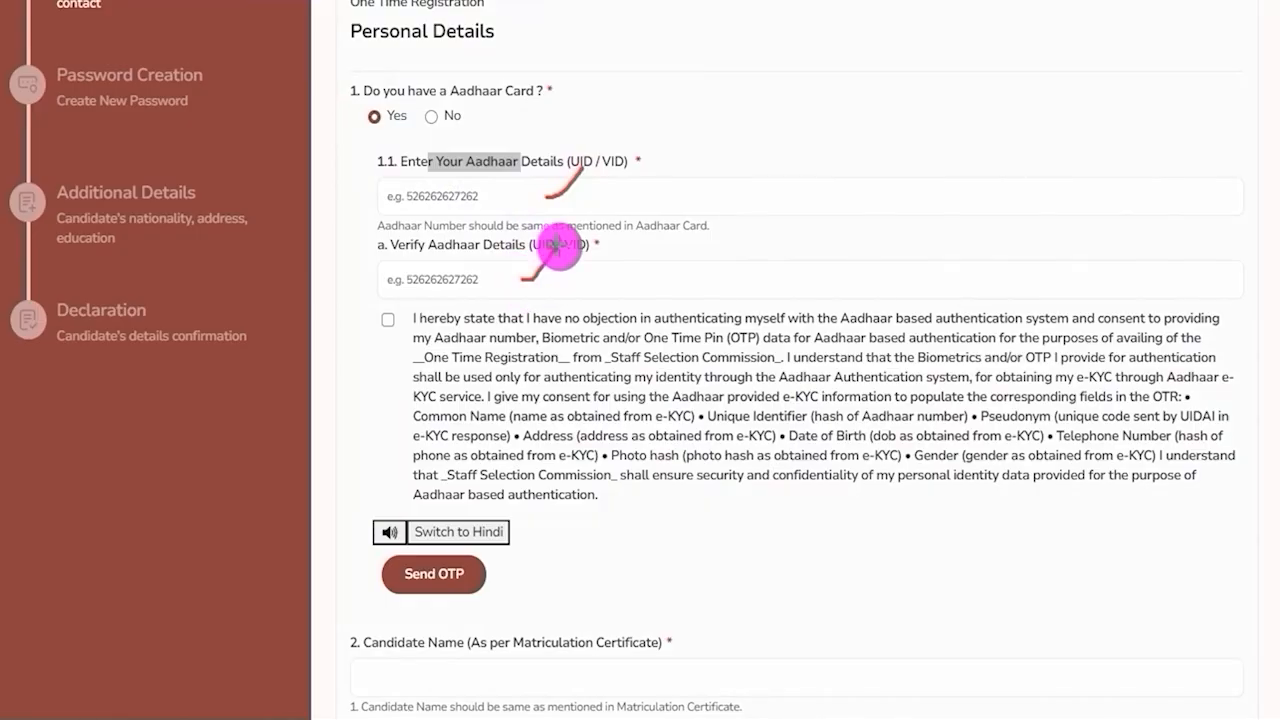
key(Escape)
drag(531, 320, 785, 459)
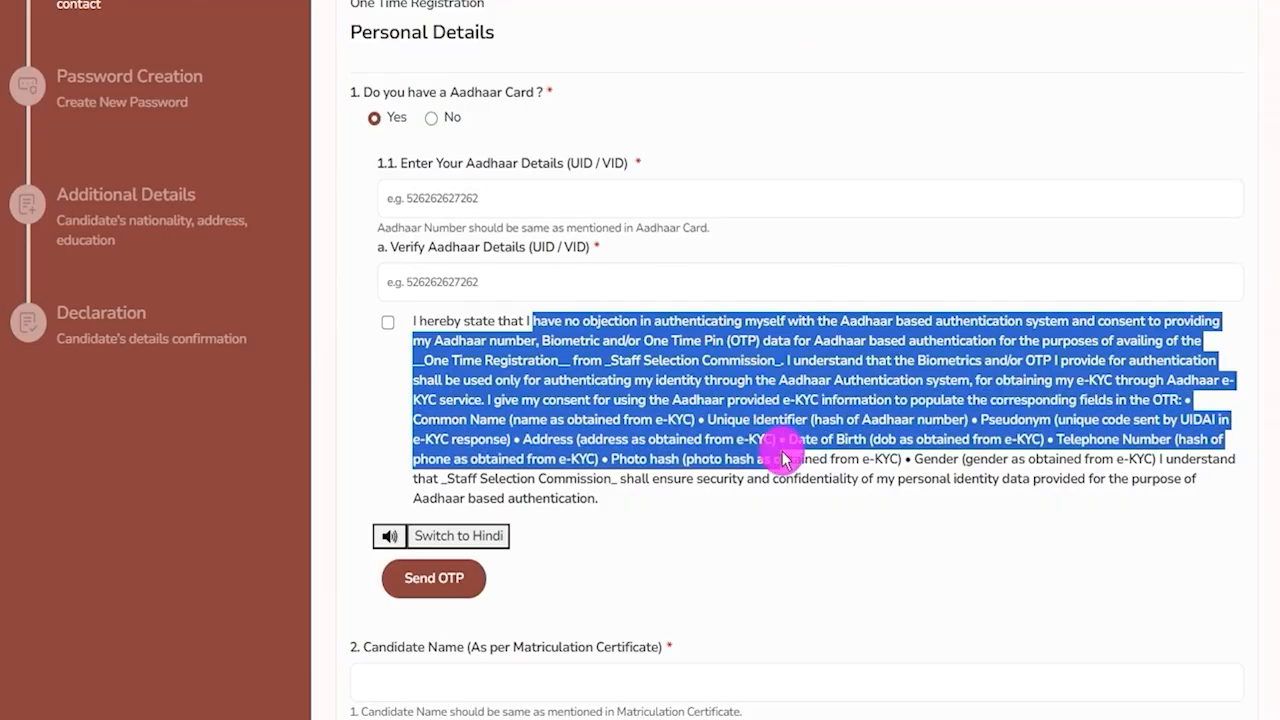
Switch the Aadhaar consent declaration to Hindi and read through it.
click(490, 535)
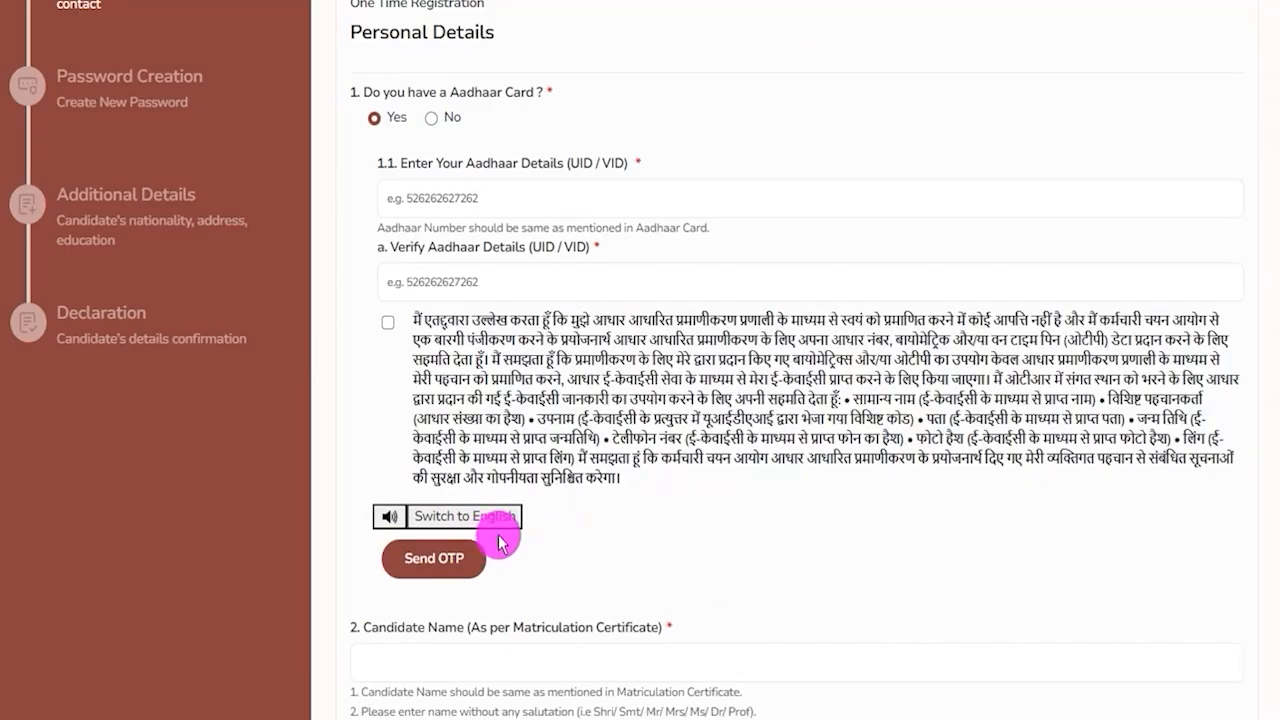
drag(538, 320, 771, 423)
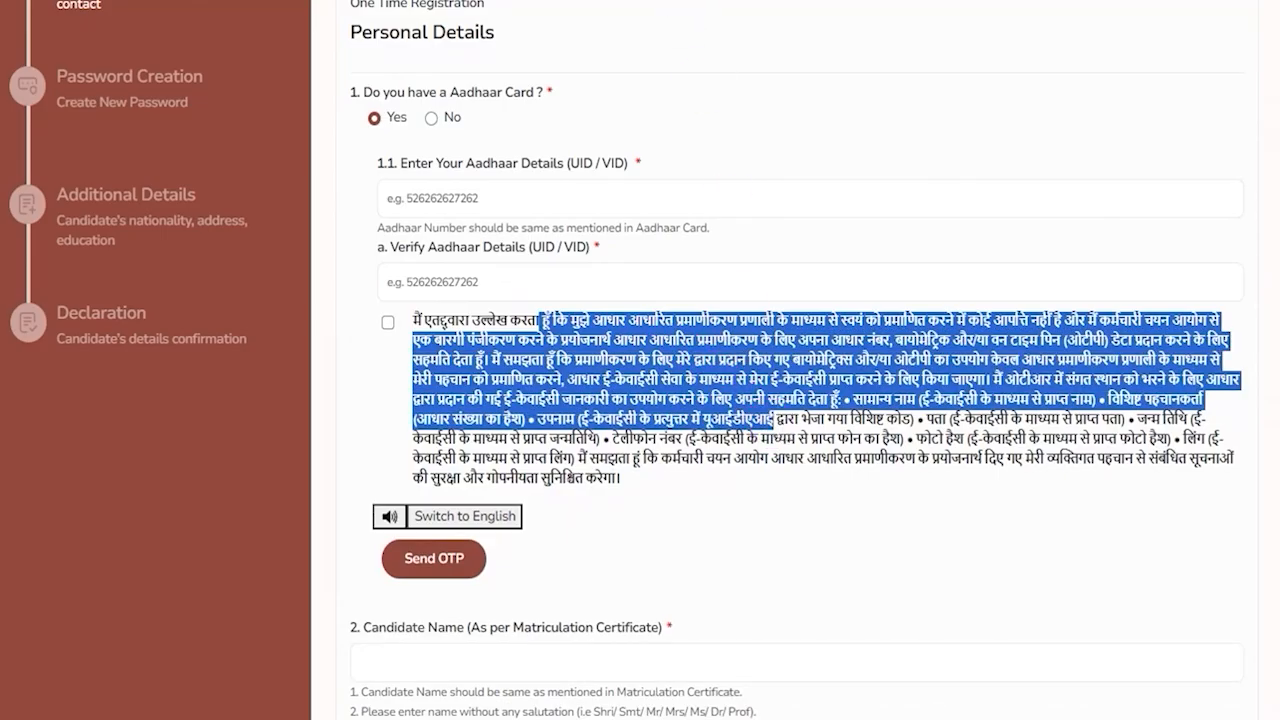
drag(352, 492, 405, 515)
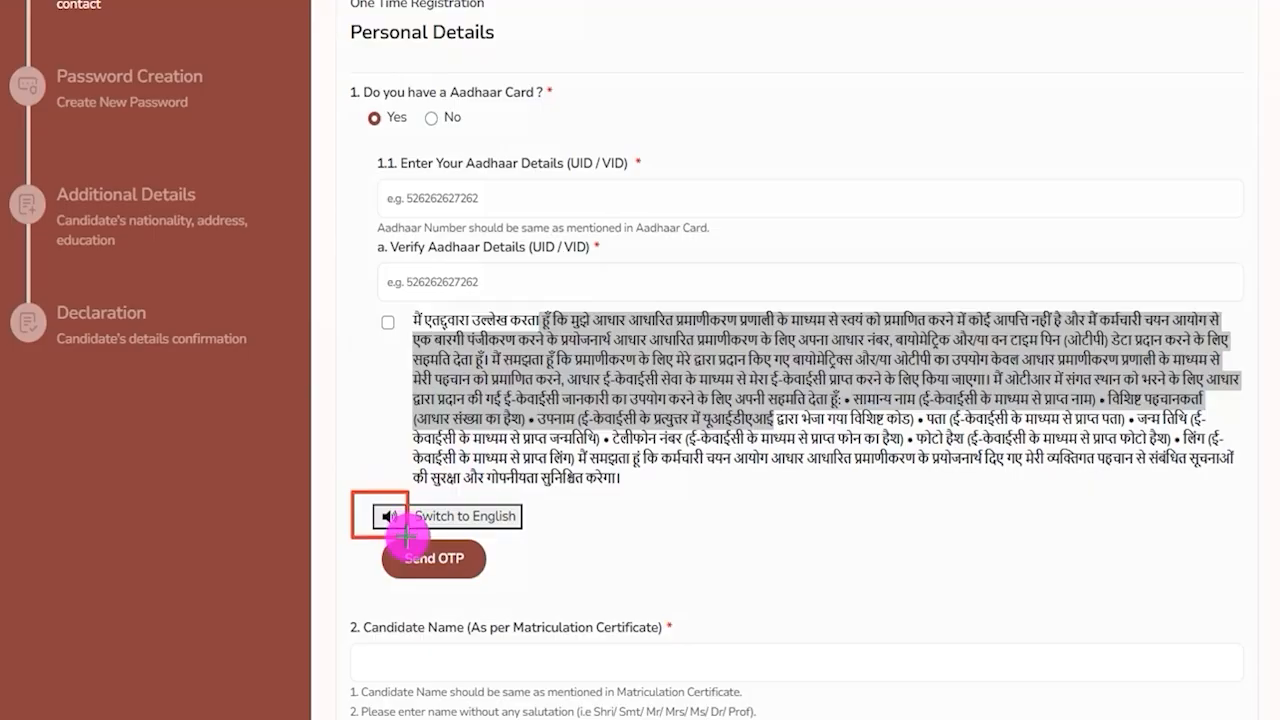
key(Escape)
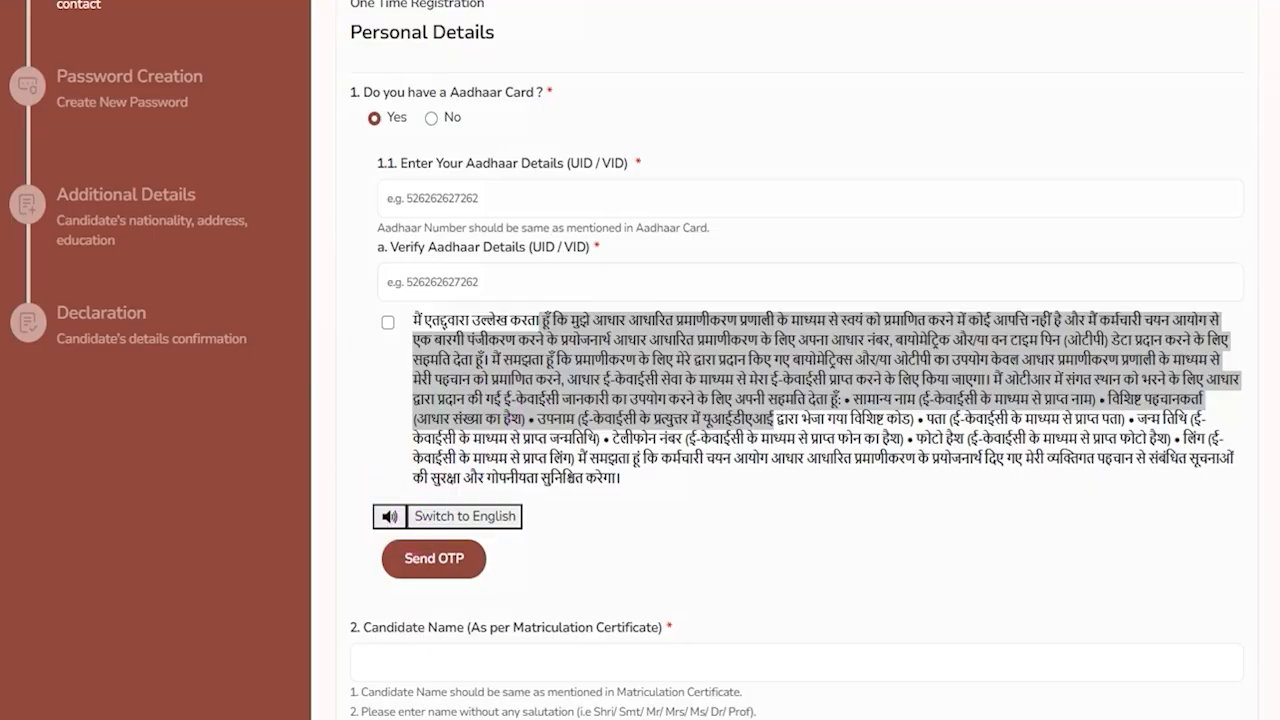
Accept the Aadhaar consent declaration and send the OTP.
click(388, 323)
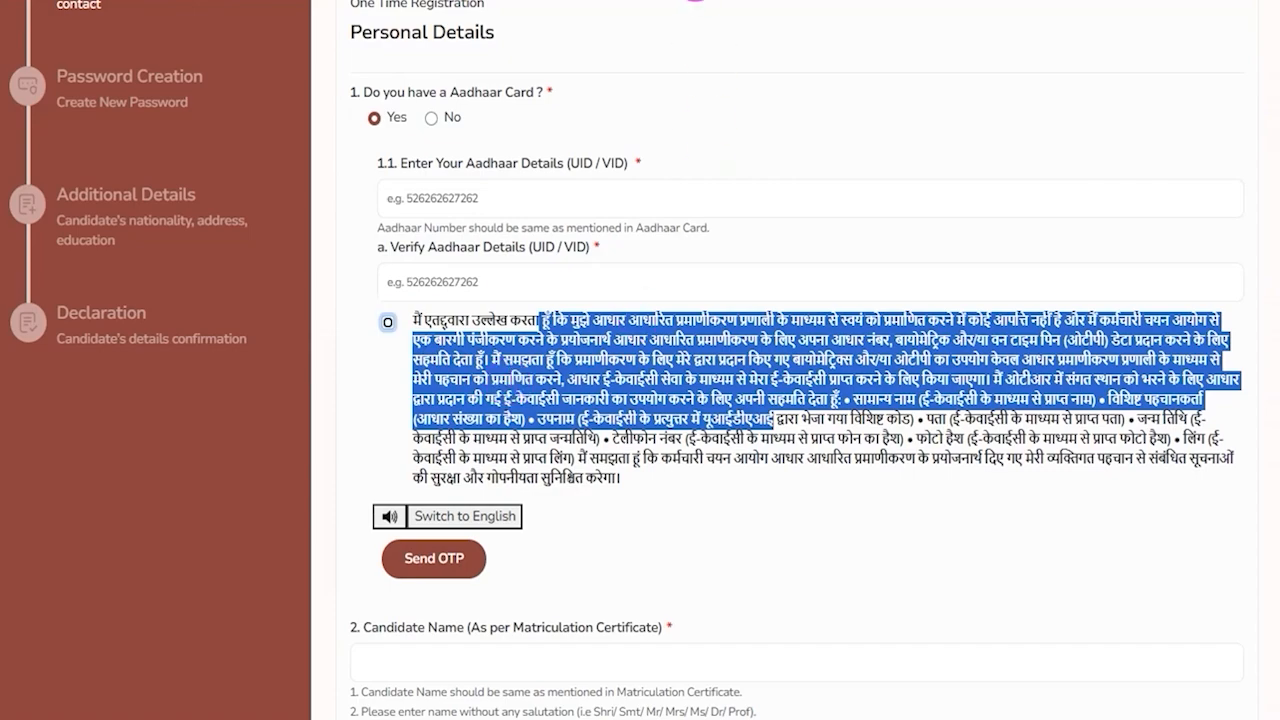
drag(683, 545, 507, 560)
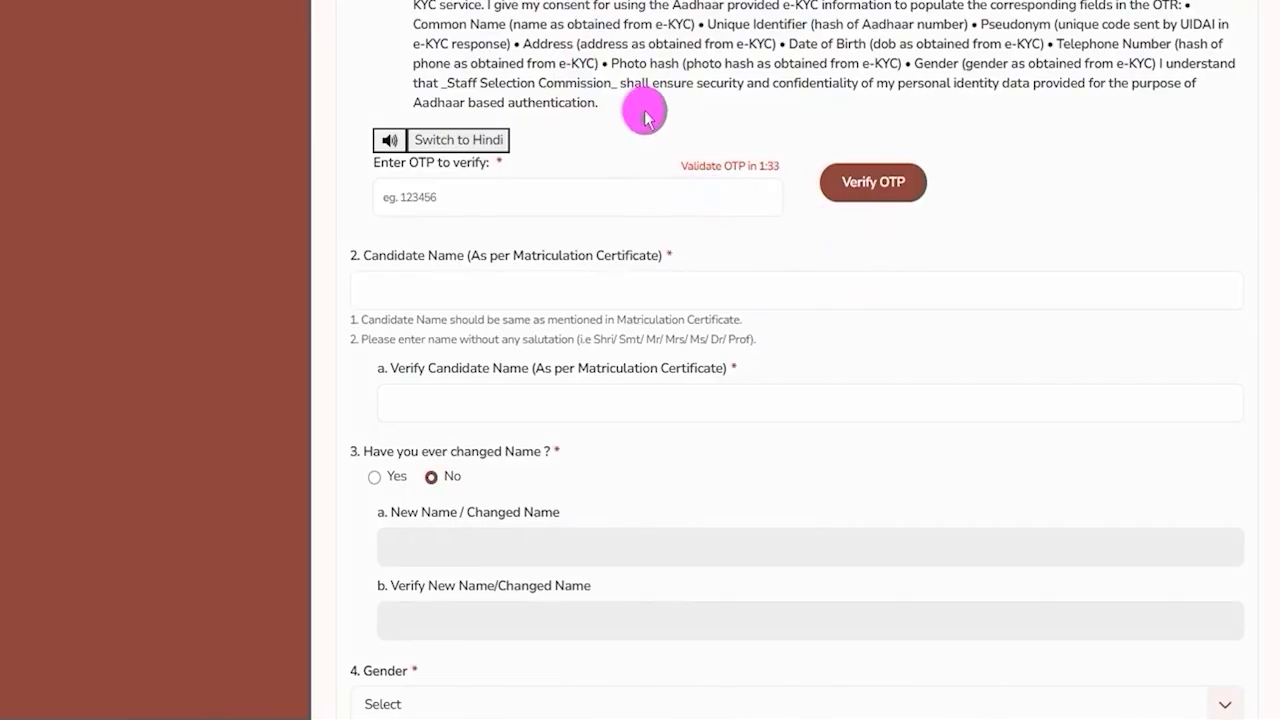
Enter the received OTP and verify the Aadhaar details.
drag(597, 198, 641, 158)
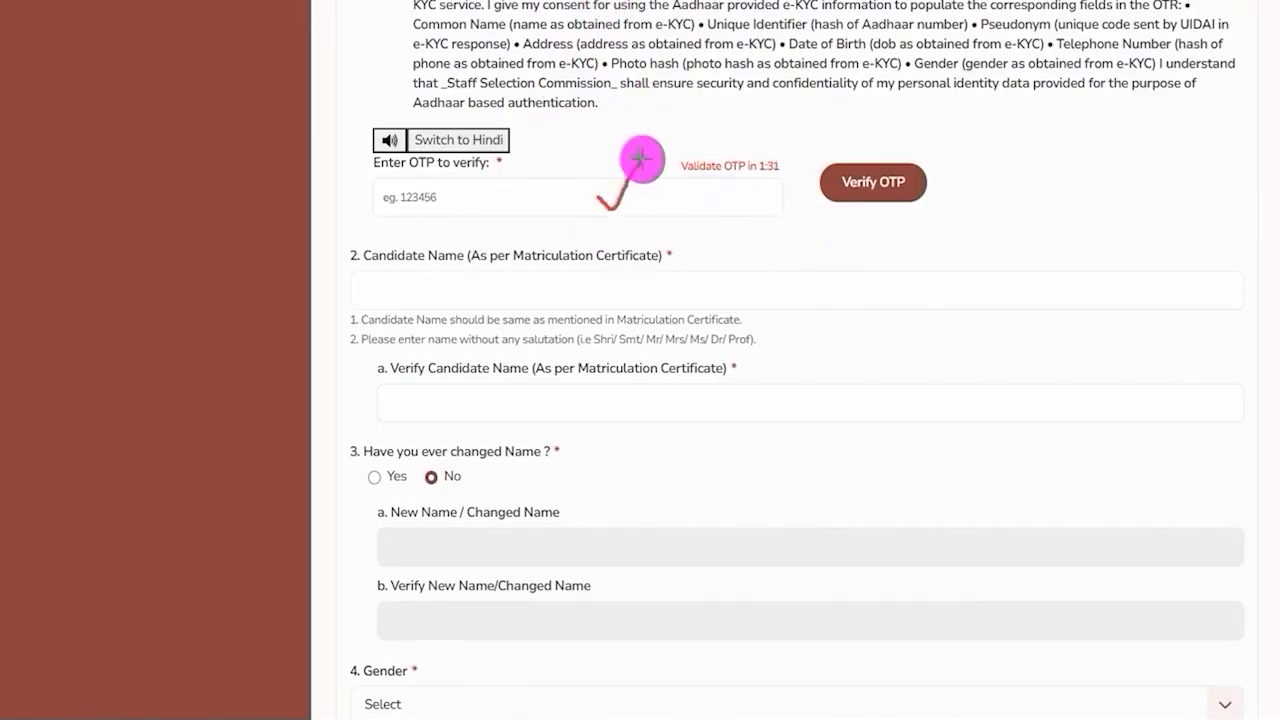
drag(1151, 181, 938, 185)
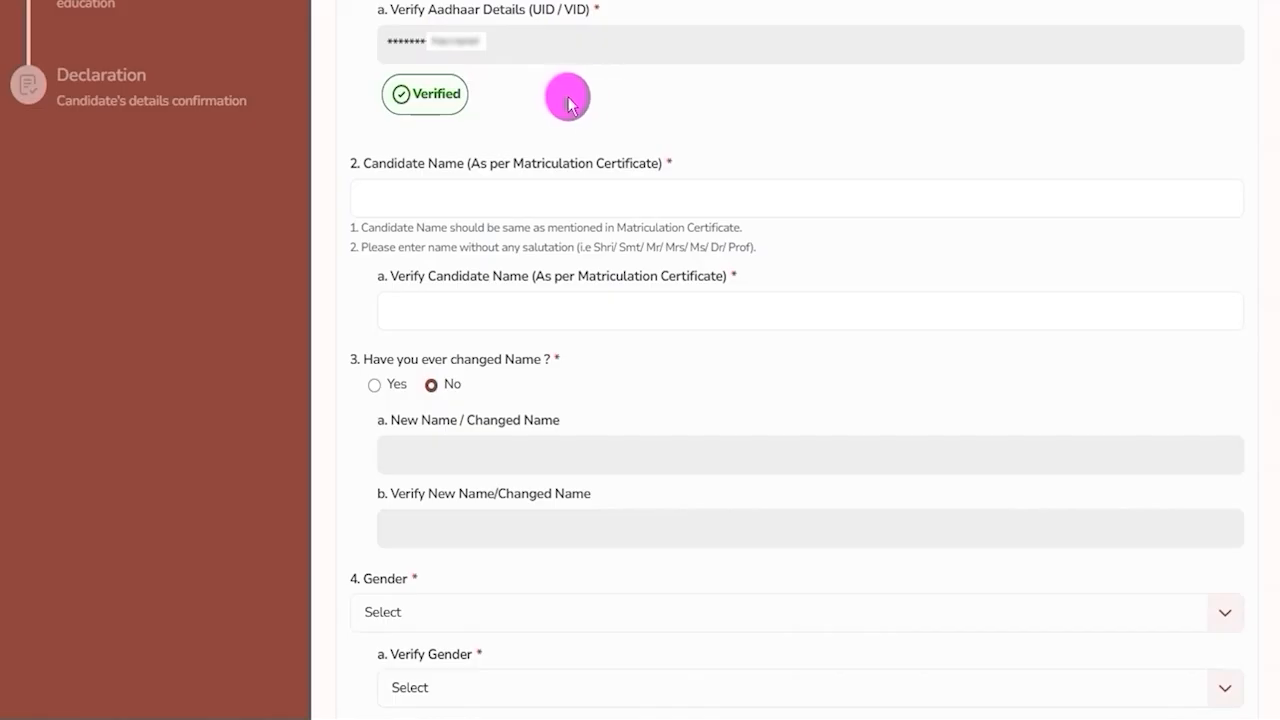
drag(418, 93, 457, 94)
click(428, 97)
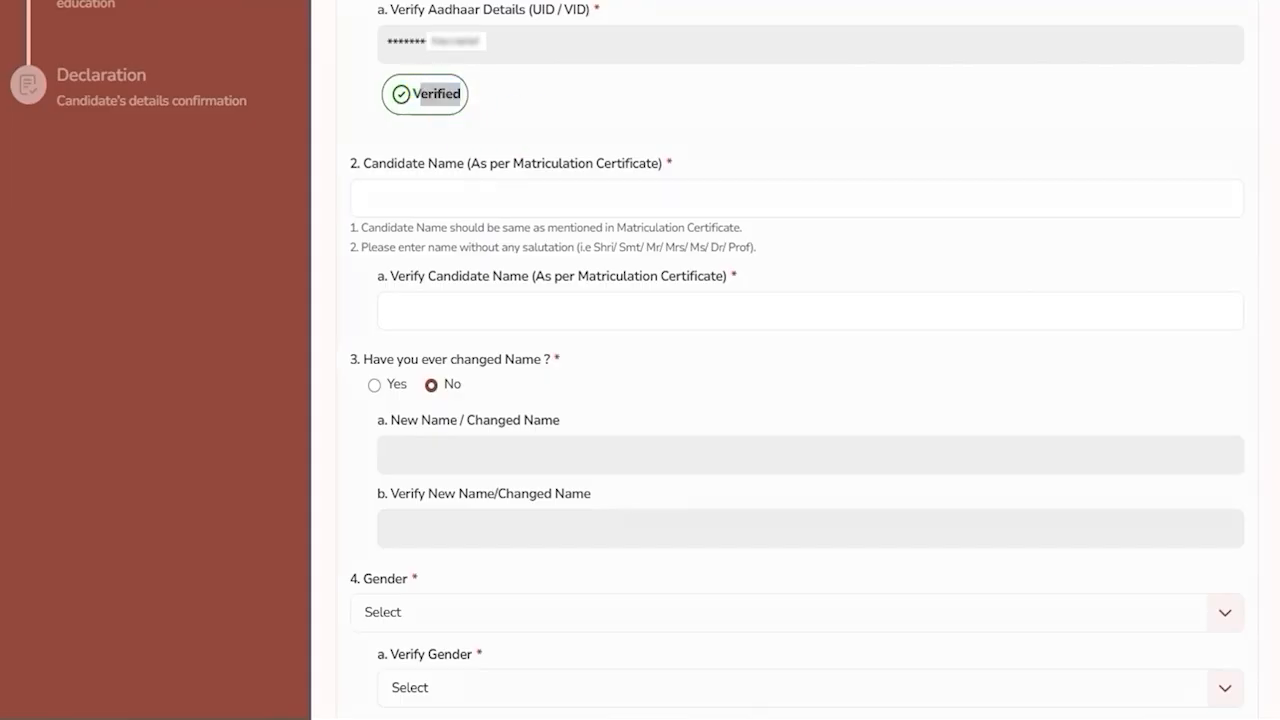
Review the Candidate Name and Verify Candidate Name fields.
drag(630, 190, 680, 157)
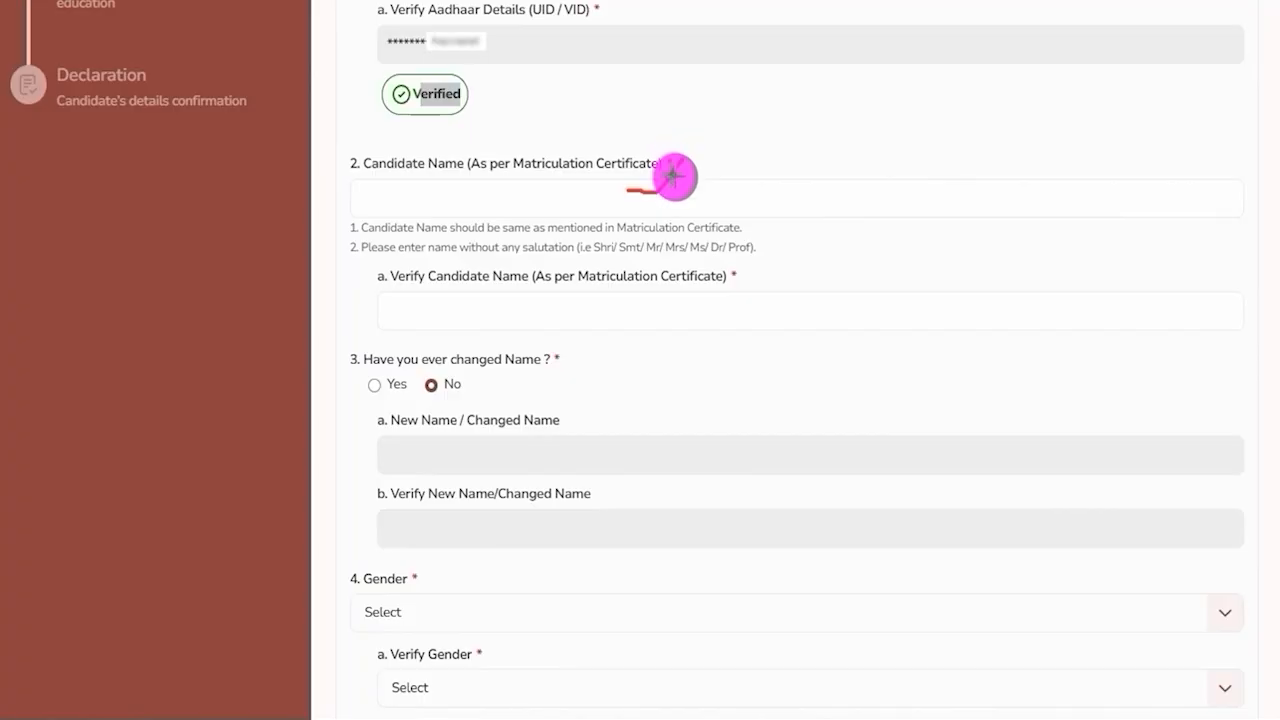
drag(757, 306, 815, 258)
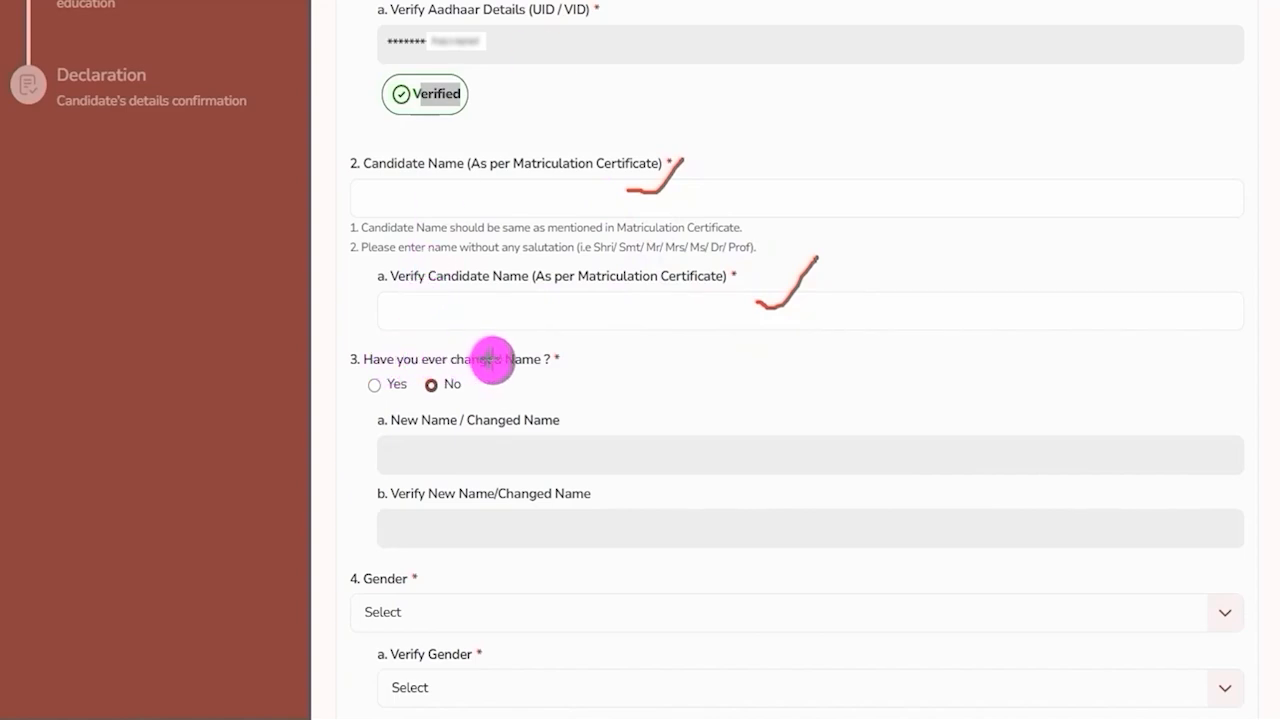
Answer Yes to the name-change question to show the new name fields, then answer No again.
click(376, 386)
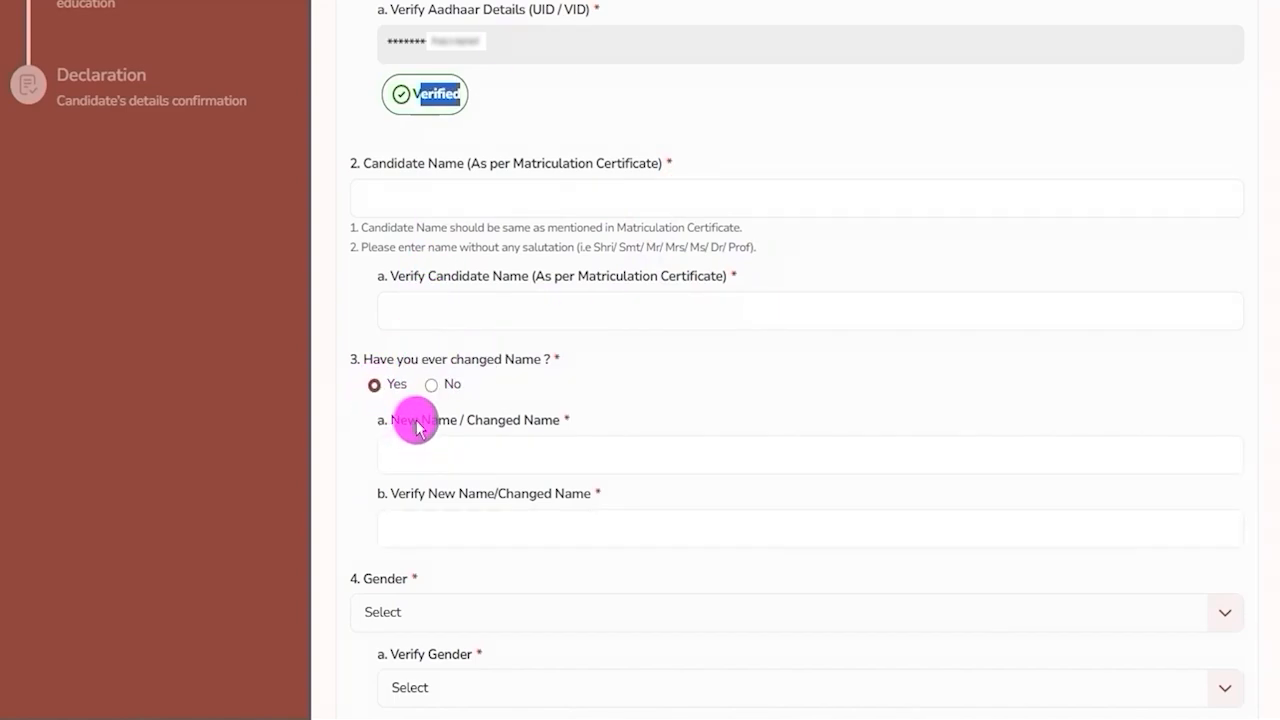
drag(418, 420, 505, 420)
click(492, 455)
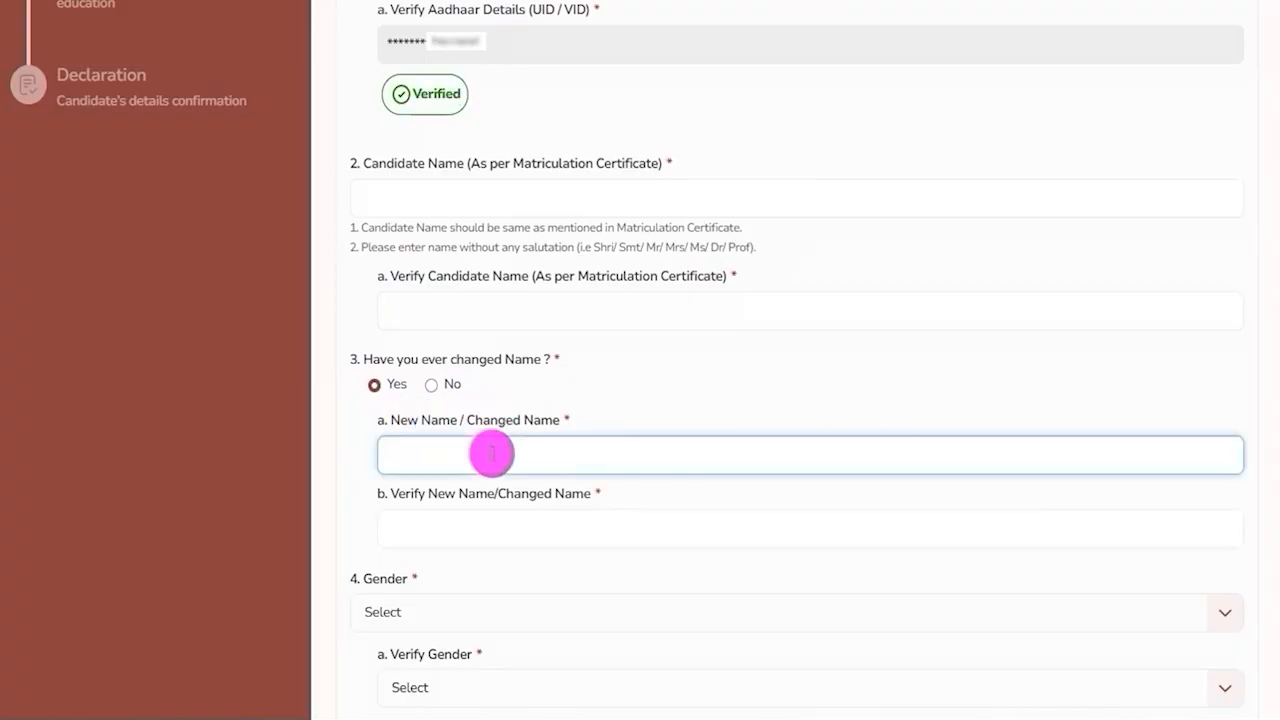
click(476, 531)
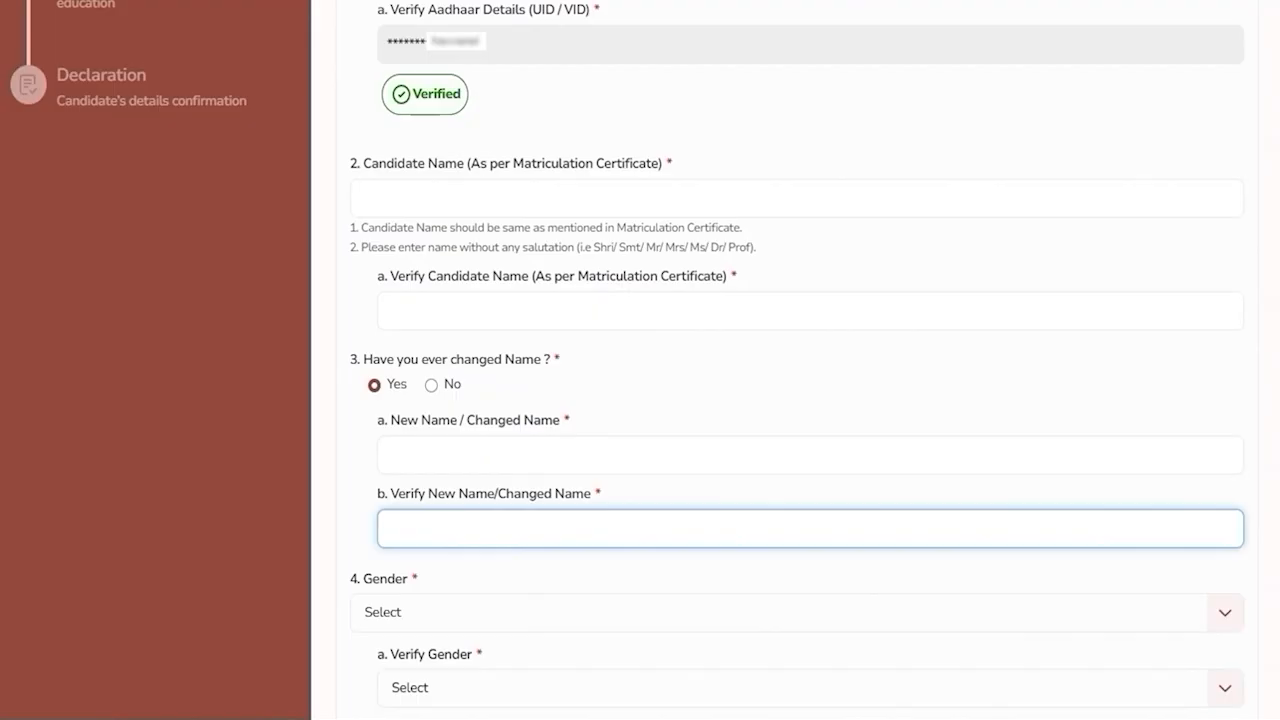
click(431, 386)
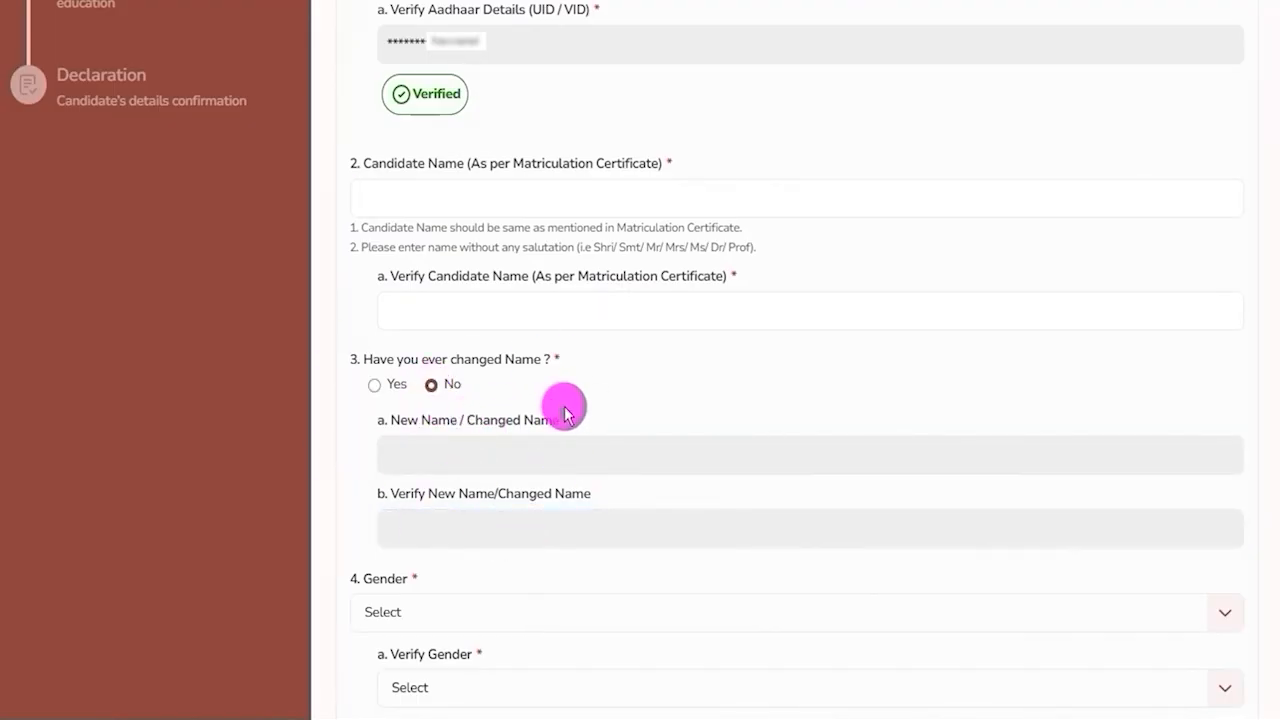
Set both Gender and Verify Gender to Male.
scroll(560, 410, down, 2)
scroll(470, 425, down, 3)
click(441, 290)
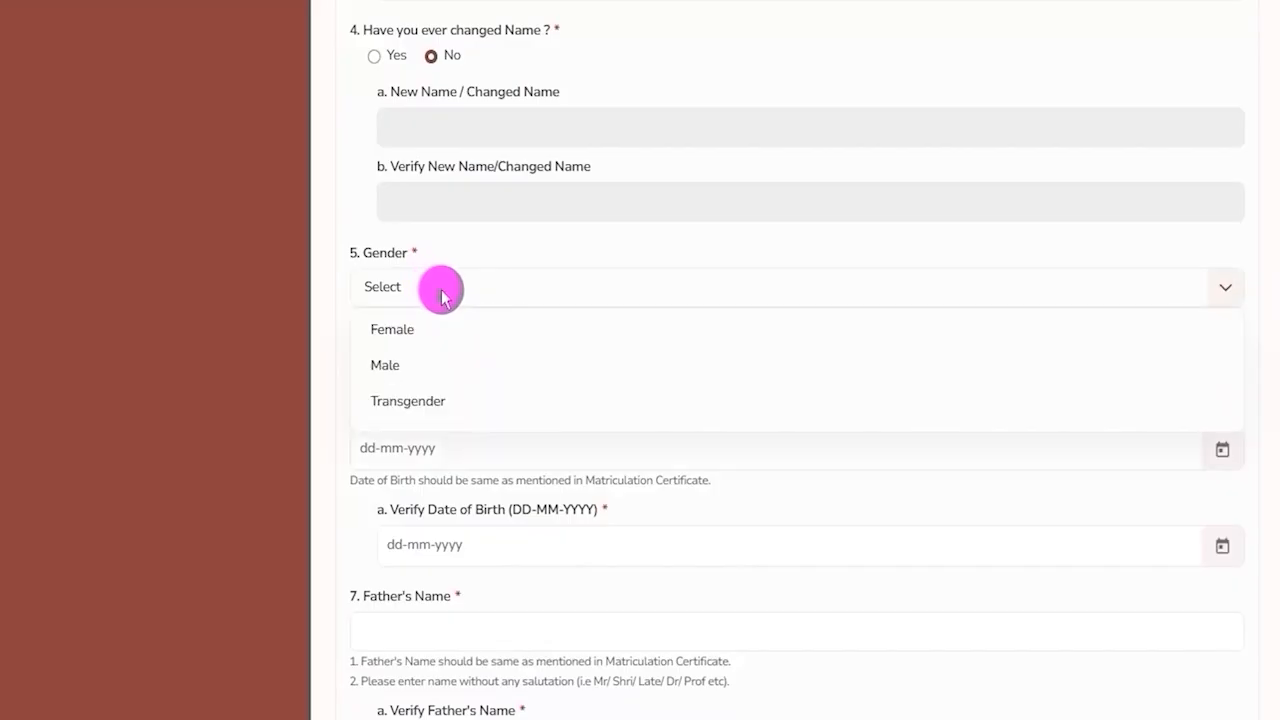
click(396, 366)
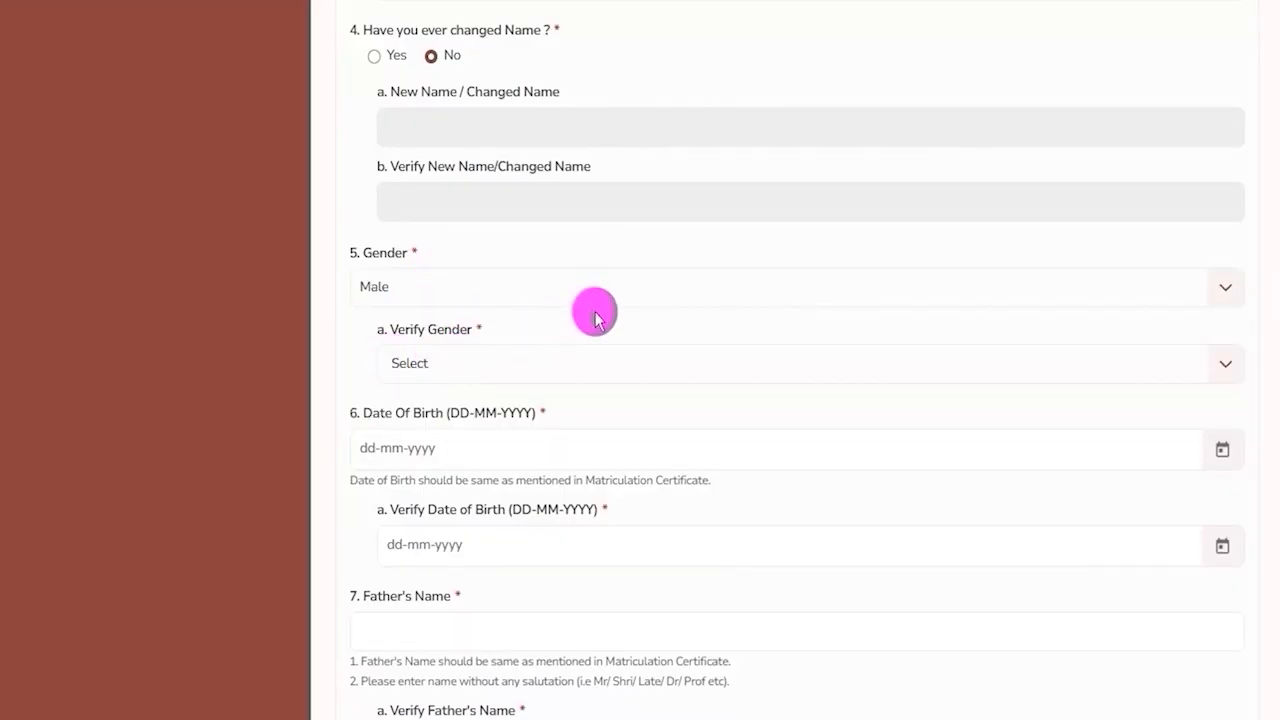
click(596, 364)
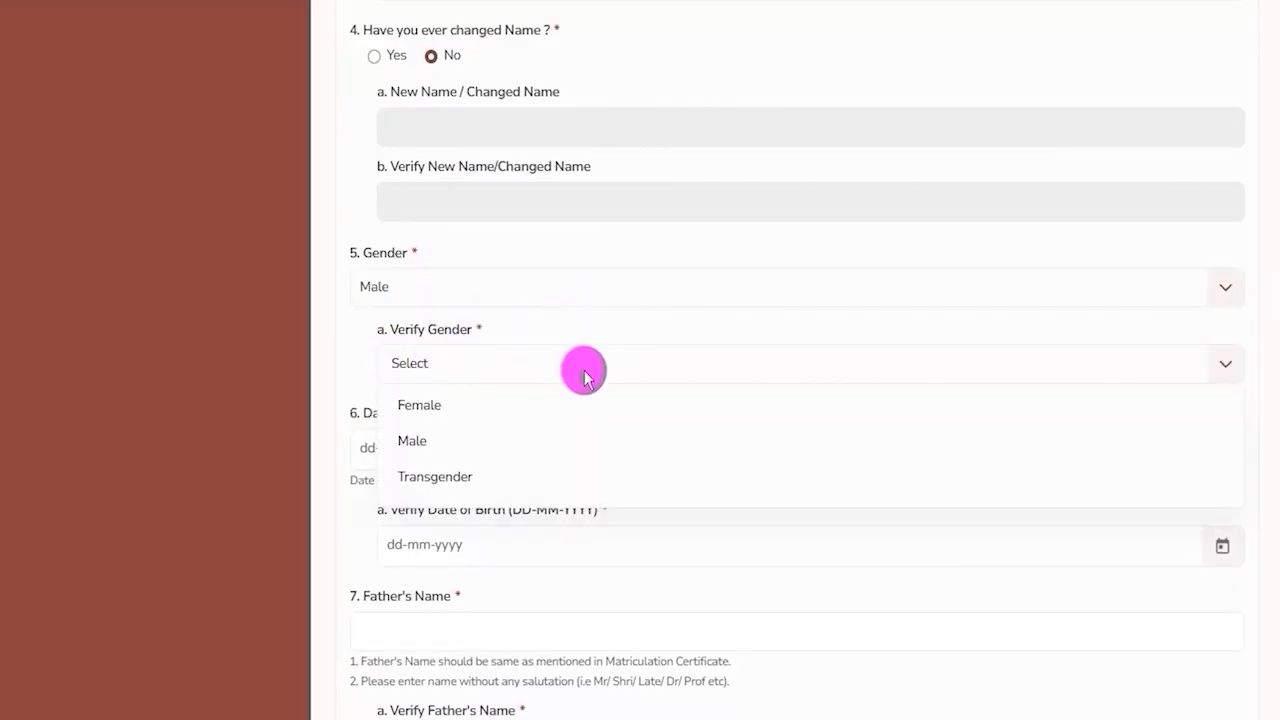
click(432, 450)
Open the date pickers for Date of Birth and Verify Date of Birth without choosing a date.
scroll(505, 380, down, 2)
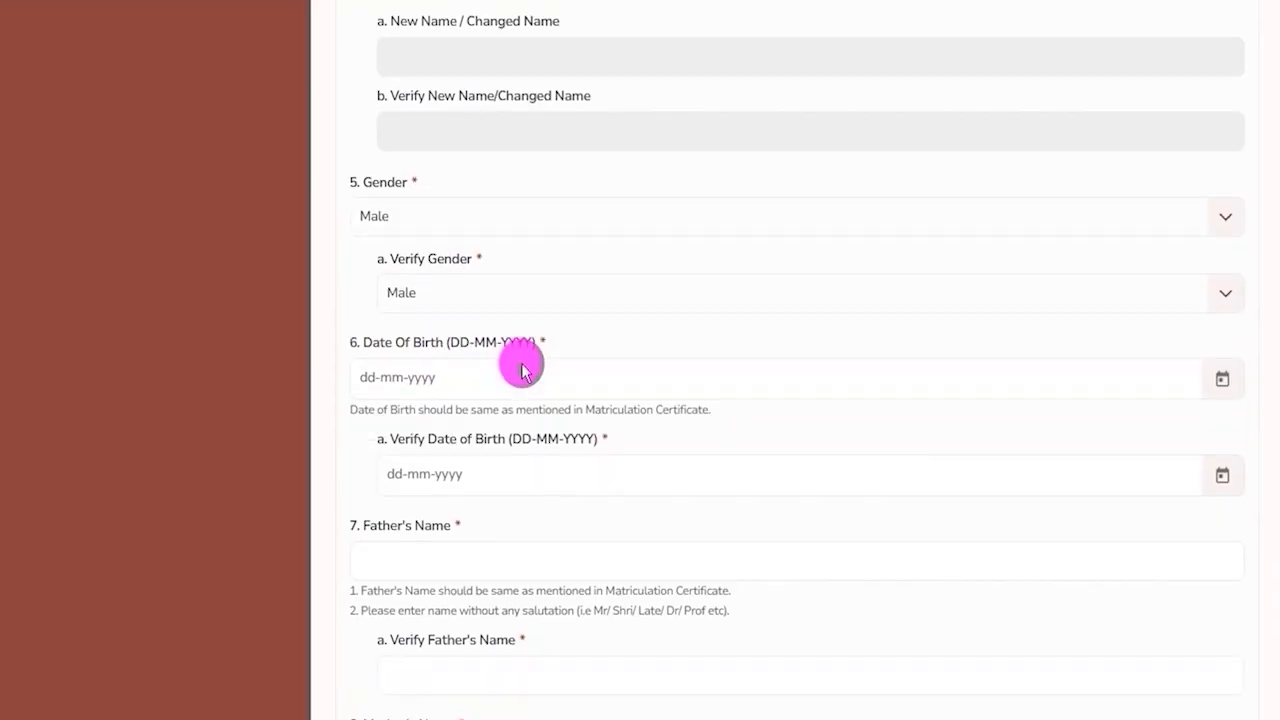
drag(432, 224, 540, 218)
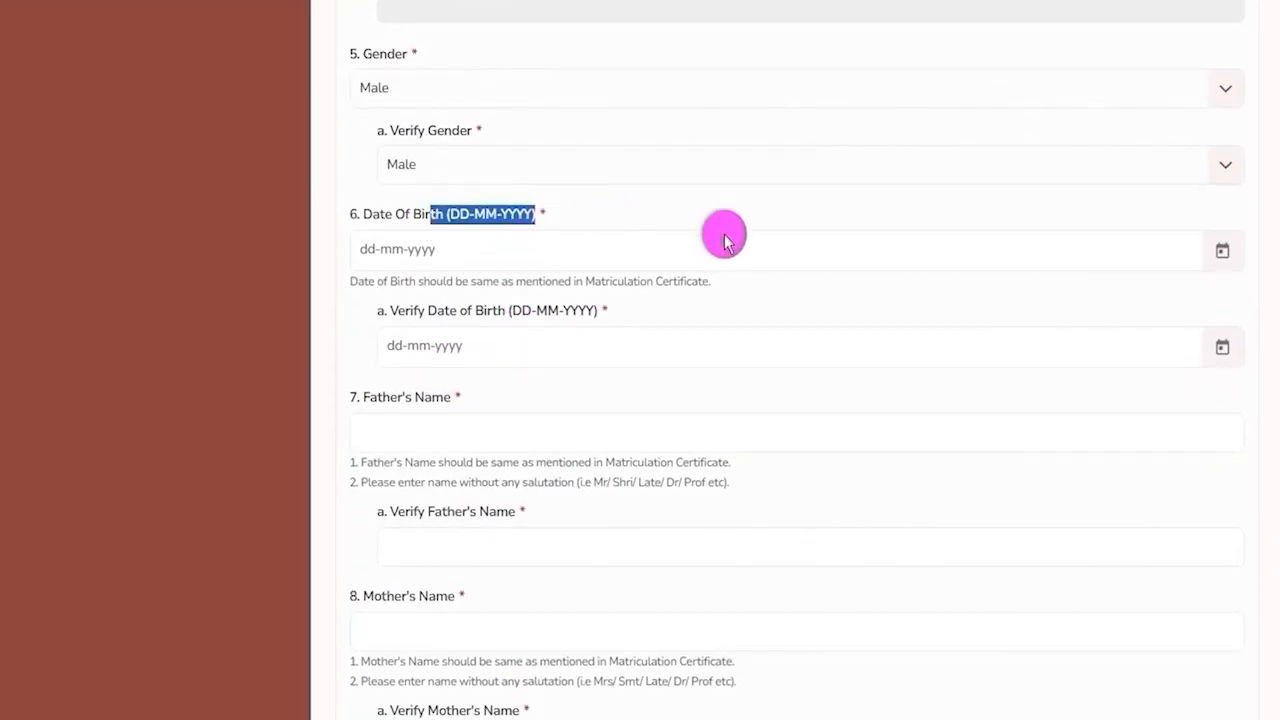
click(1222, 252)
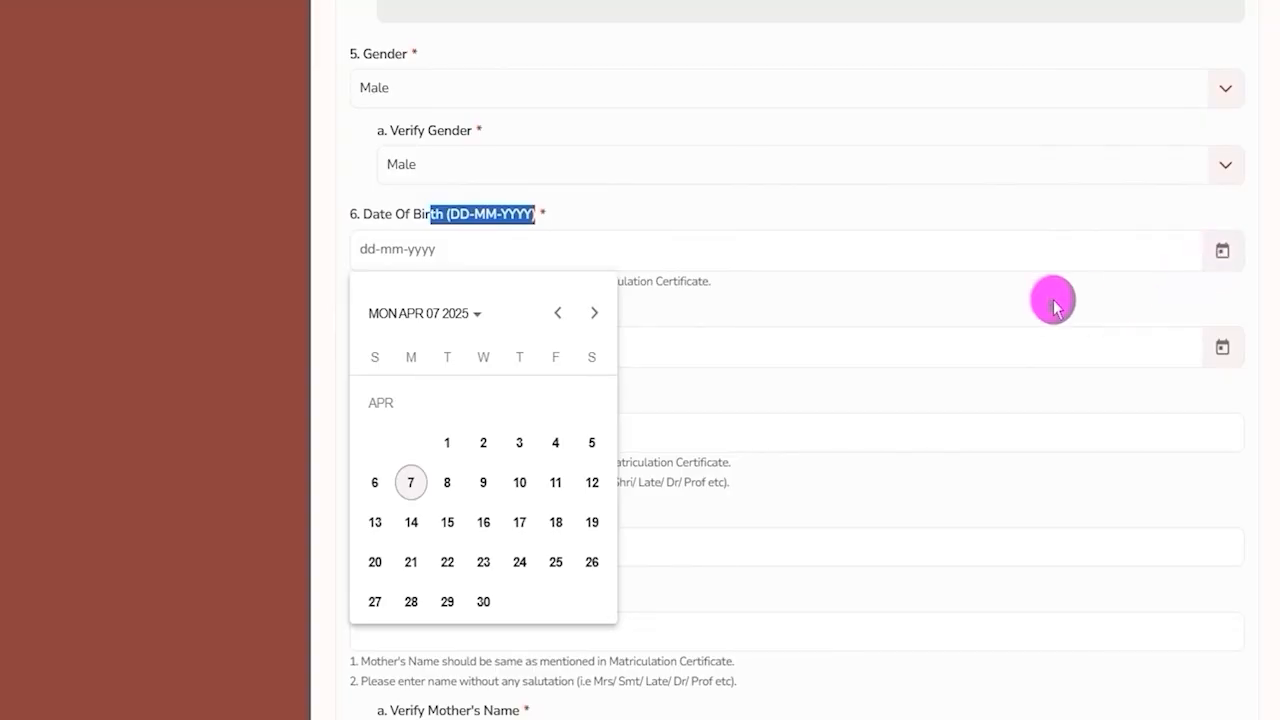
click(1015, 300)
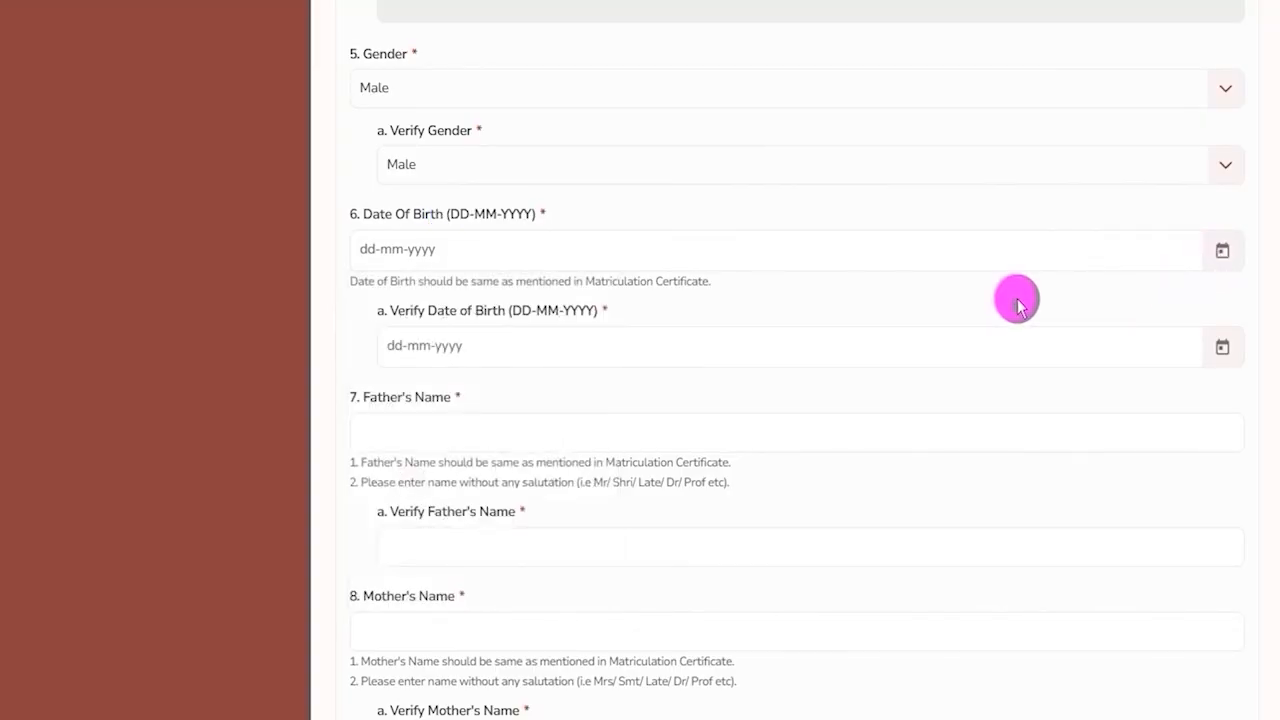
click(1222, 348)
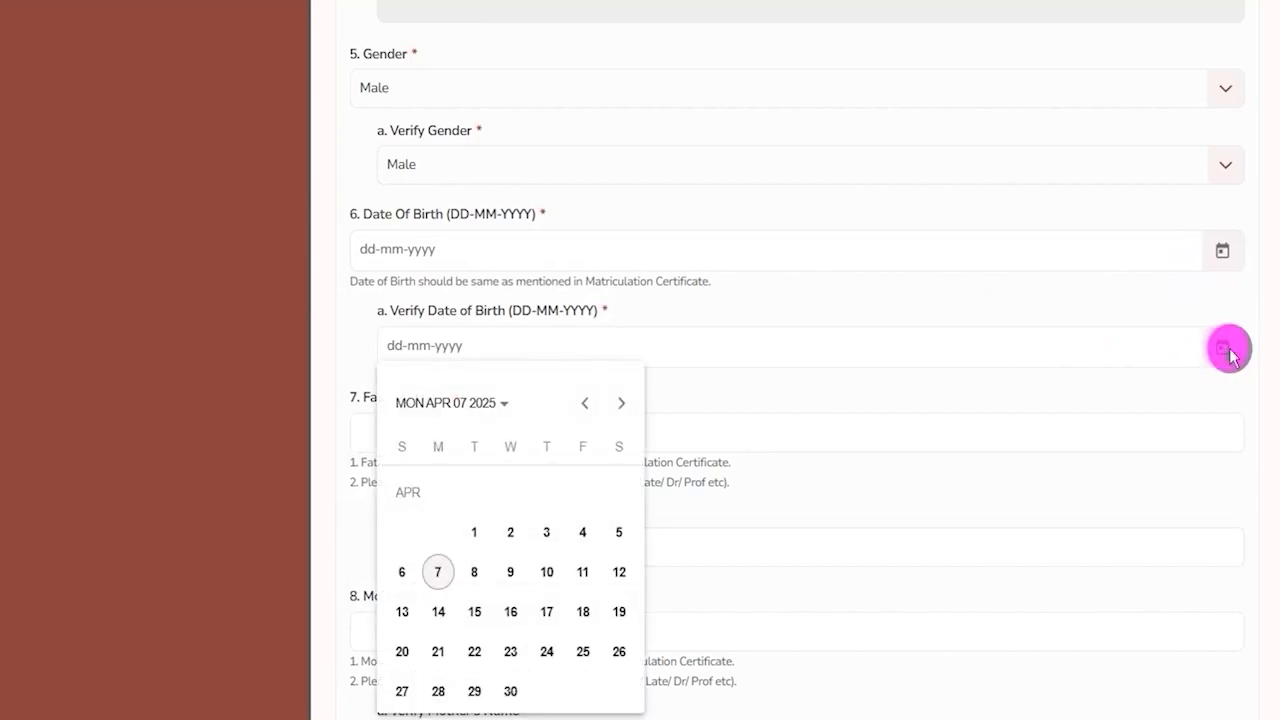
click(871, 389)
Go through the father's name and mother's name fields and their verification fields.
scroll(873, 395, down, 1)
click(420, 328)
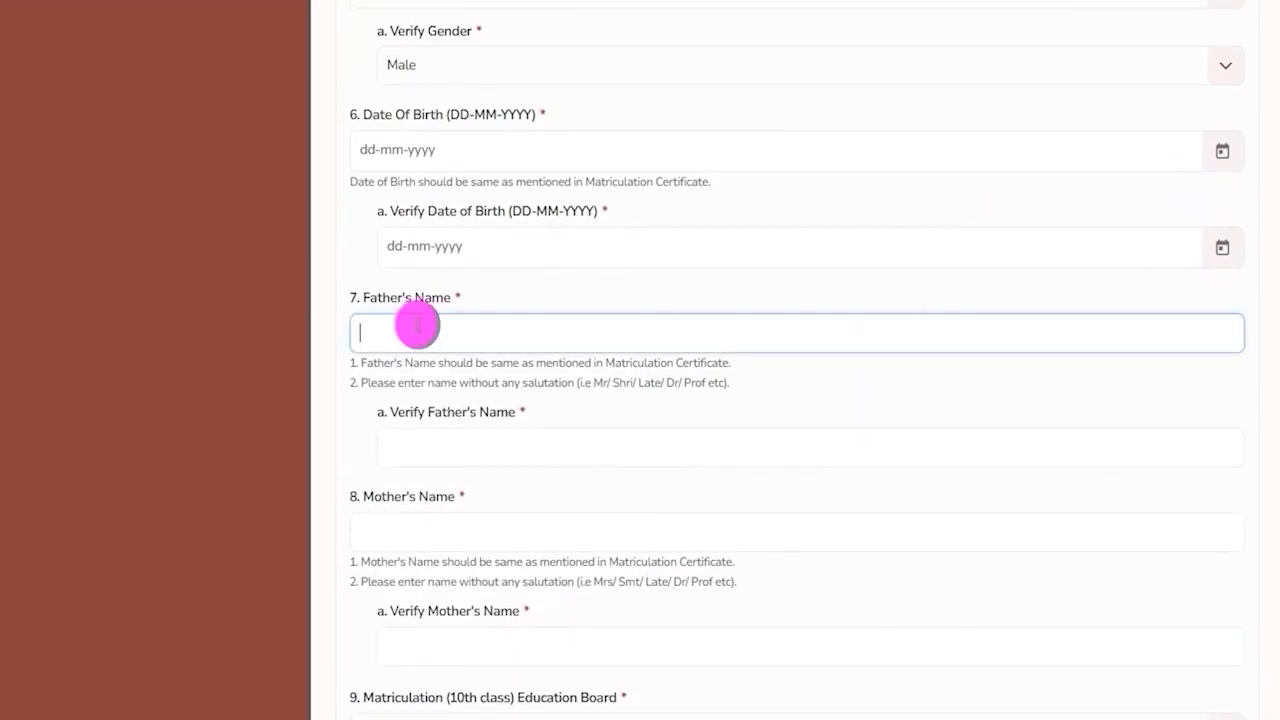
scroll(510, 295, down, 2)
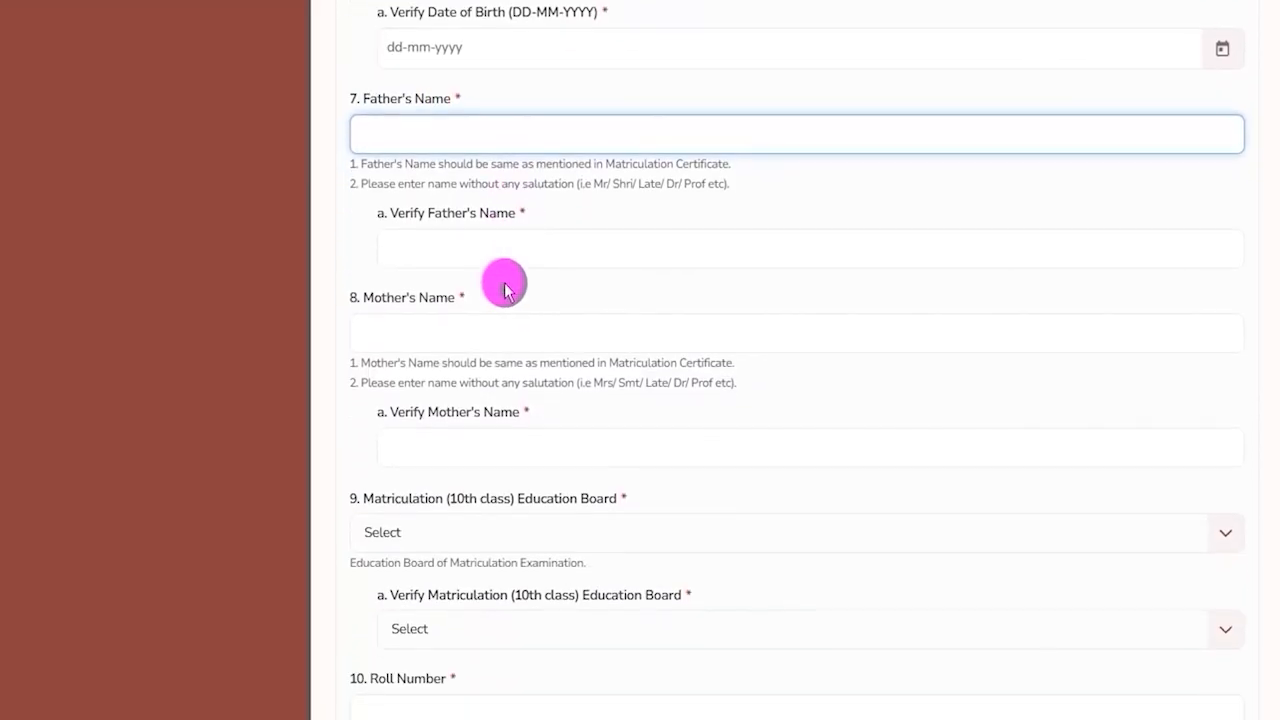
drag(389, 213, 478, 220)
click(481, 247)
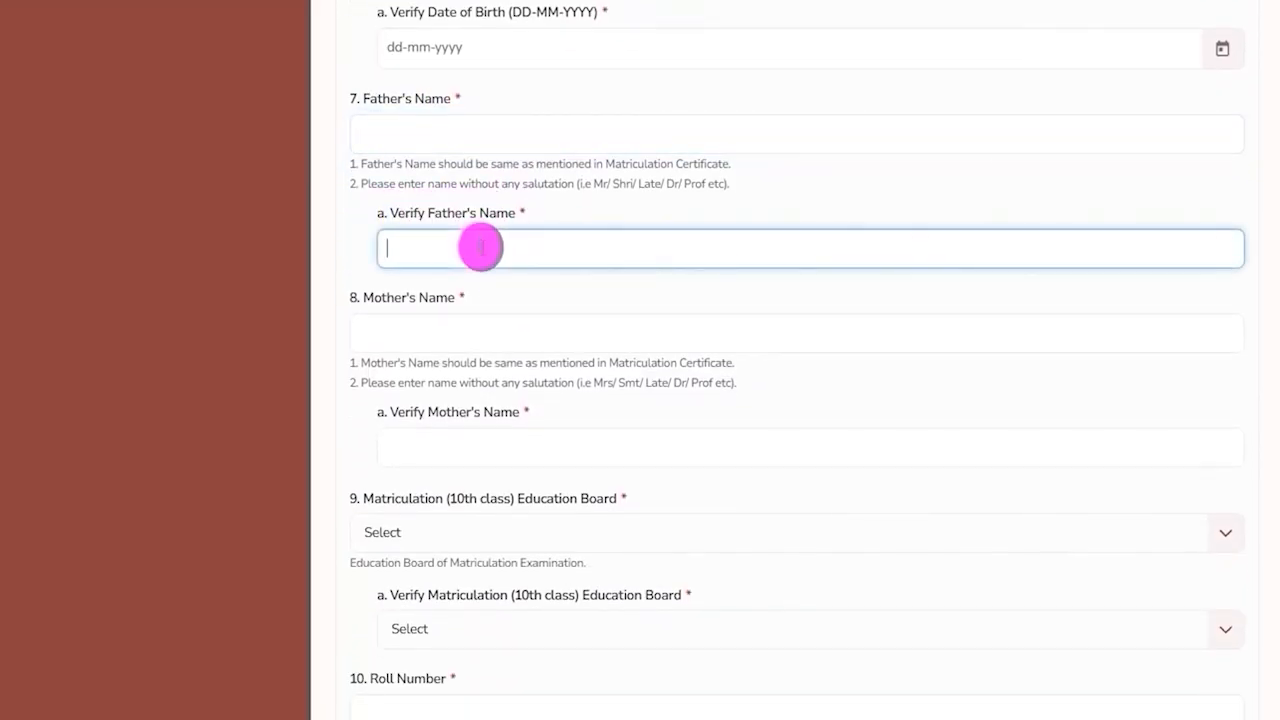
drag(362, 297, 457, 295)
click(443, 333)
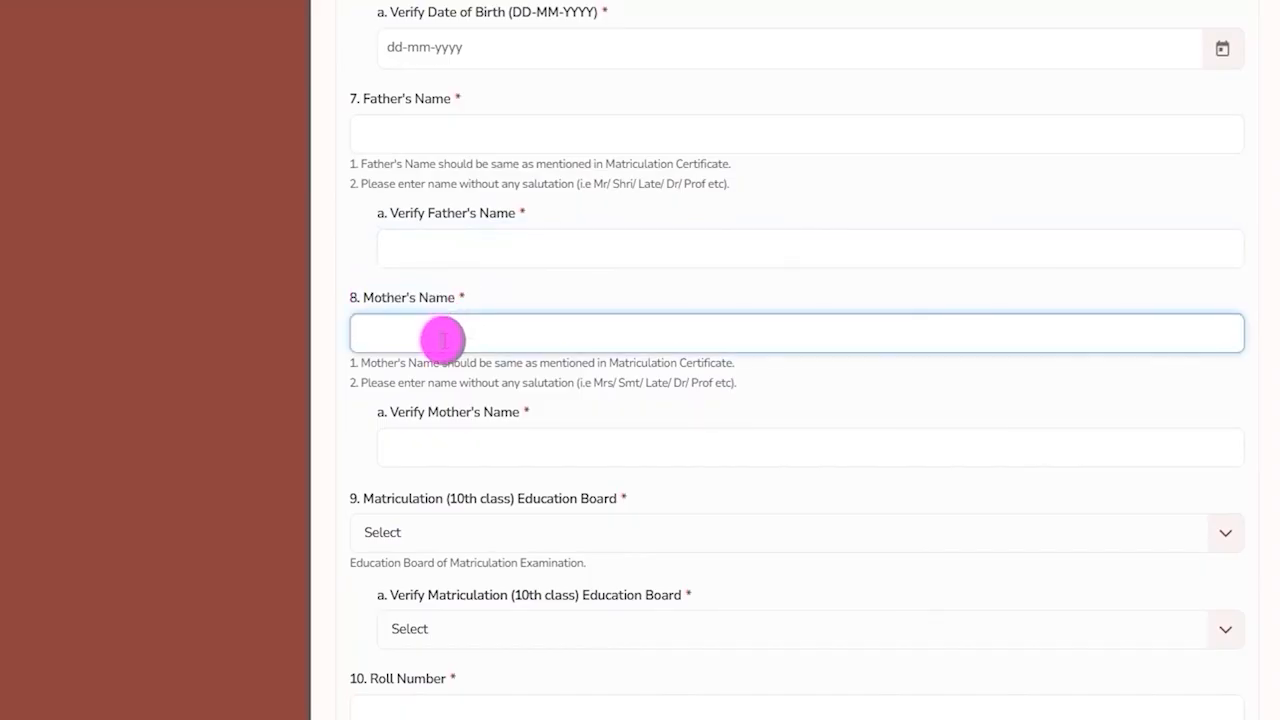
drag(390, 412, 478, 418)
click(472, 450)
click(471, 450)
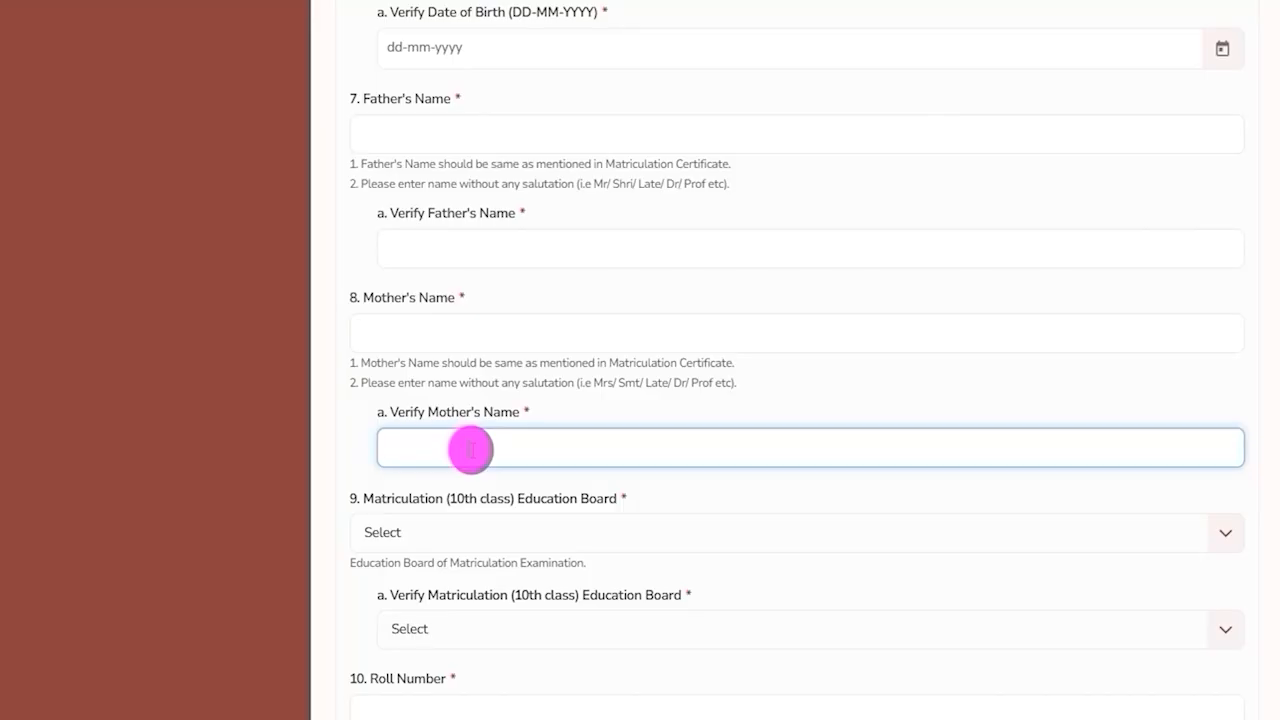
Set the Matriculation (10th class) Education Board to Central Board of Secondary Education (CBSE).
scroll(465, 440, down, 3)
drag(397, 199, 580, 211)
click(757, 235)
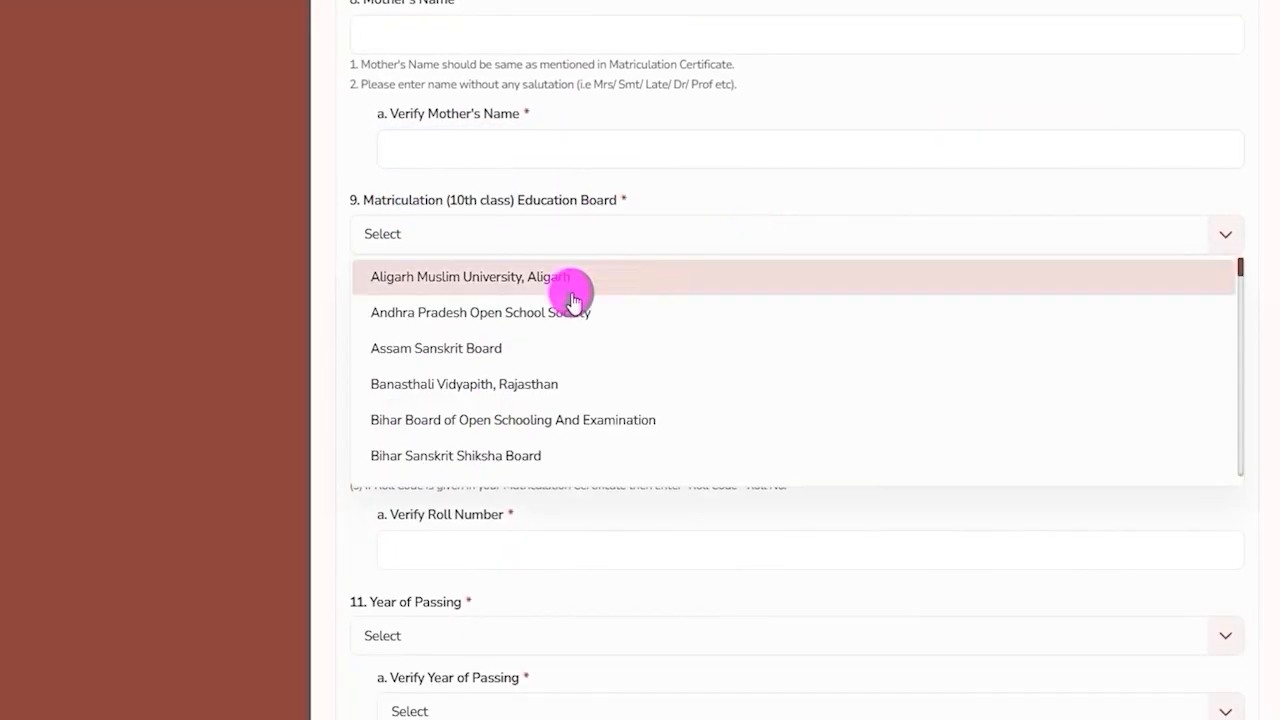
scroll(509, 324, down, 3)
scroll(509, 326, down, 2)
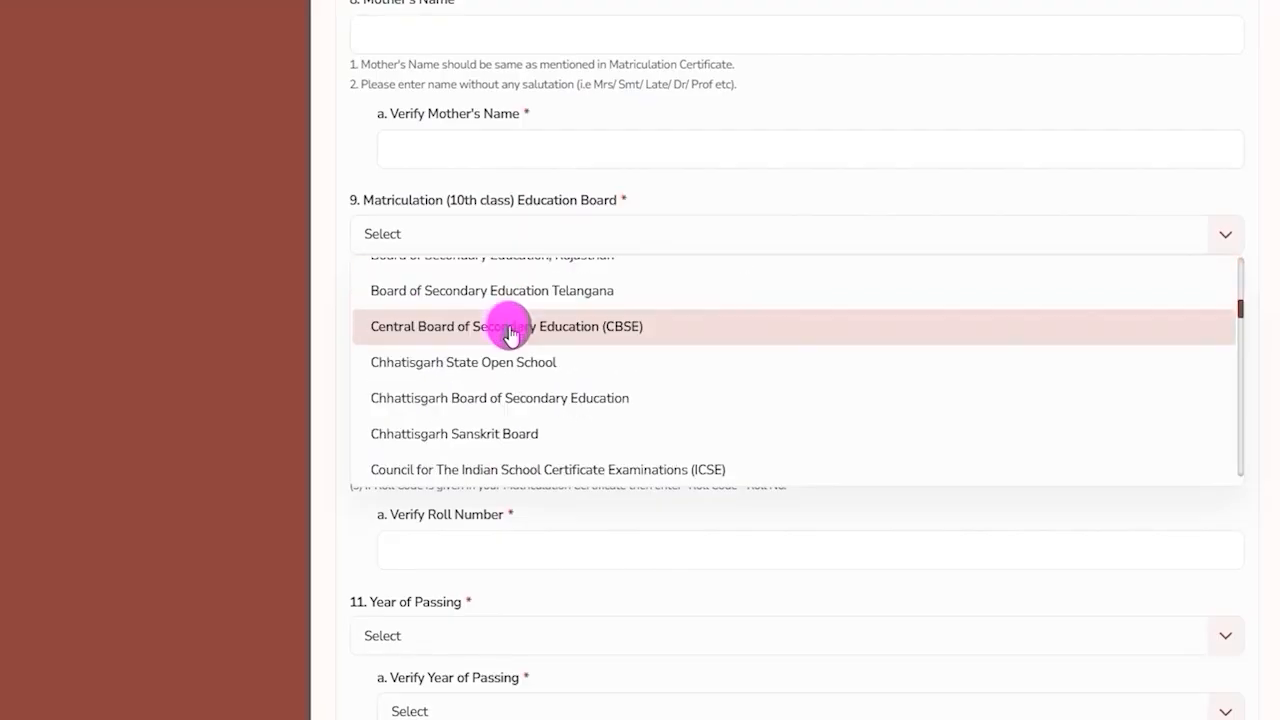
click(509, 327)
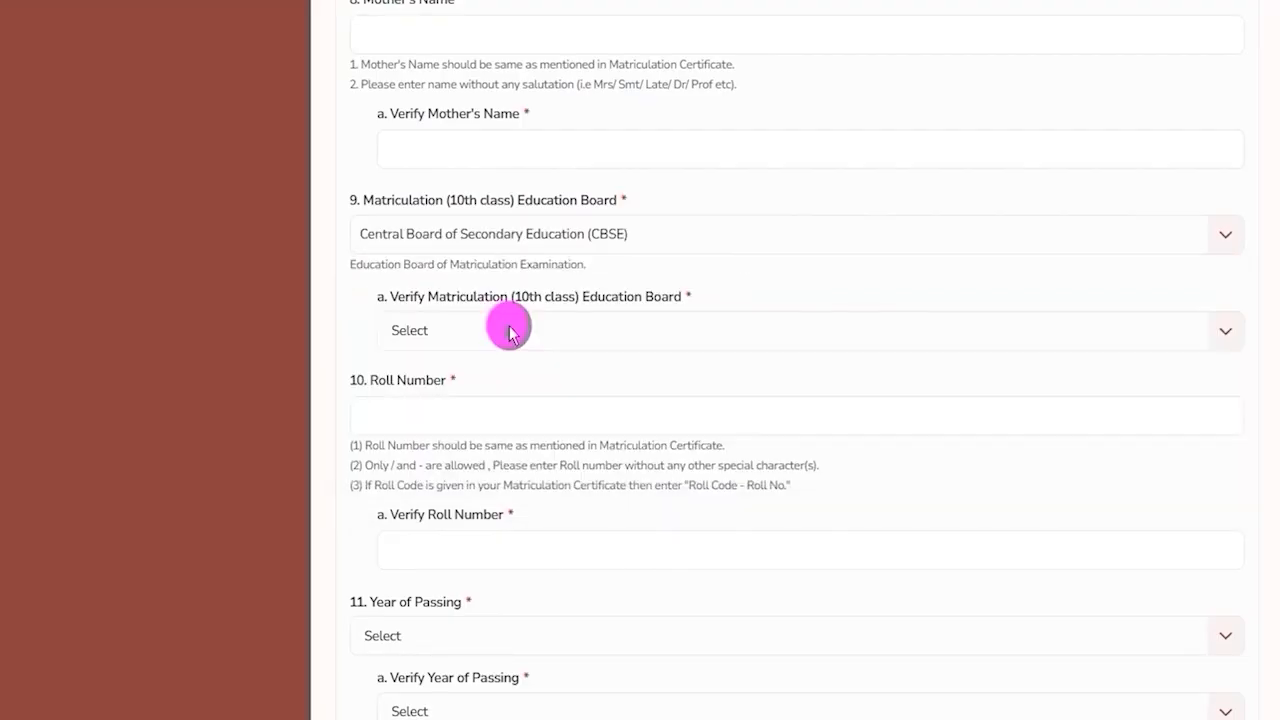
Set the Verify Matriculation (10th class) Education Board to Central Board of Secondary Education (CBSE) as well.
click(509, 332)
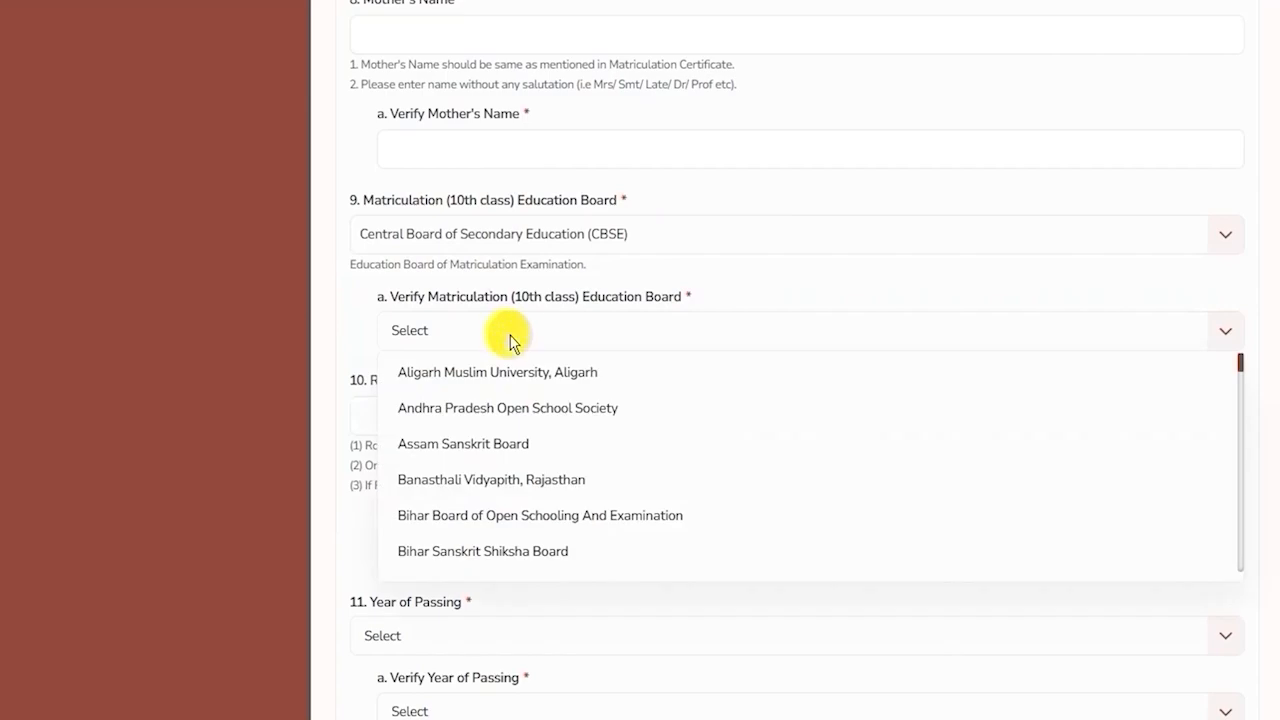
scroll(503, 447, down, 5)
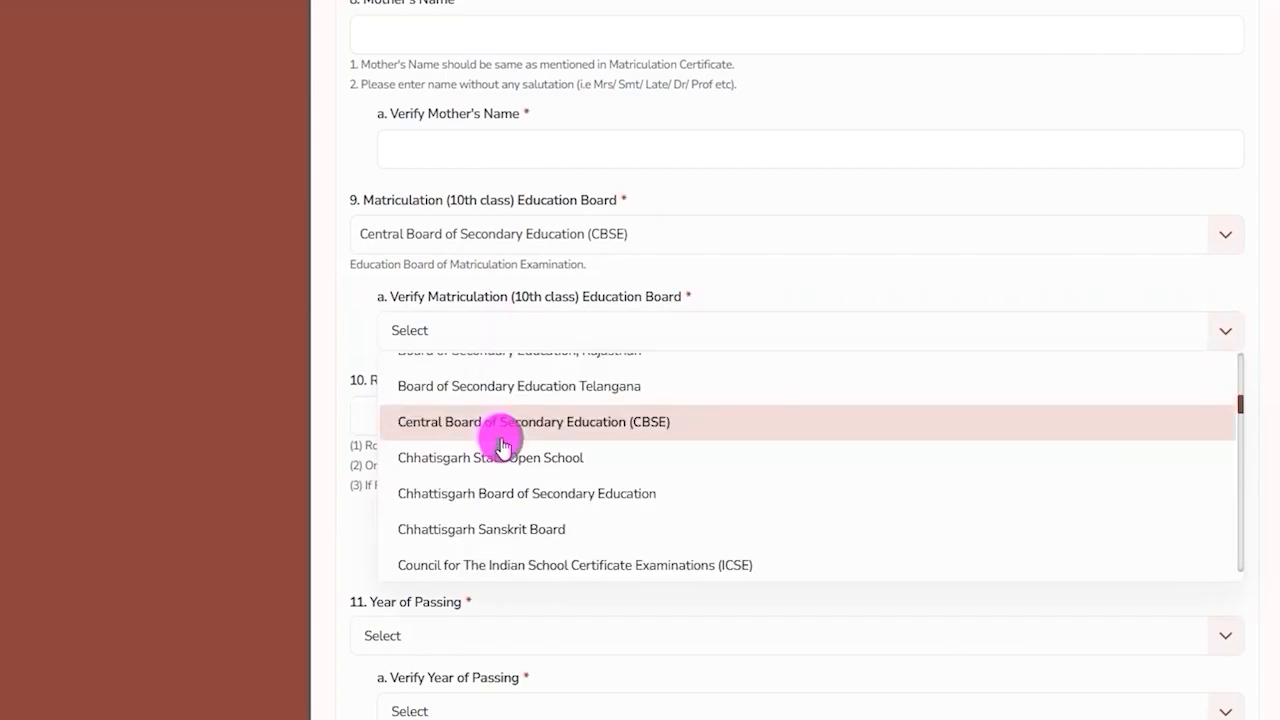
scroll(510, 450, down, 5)
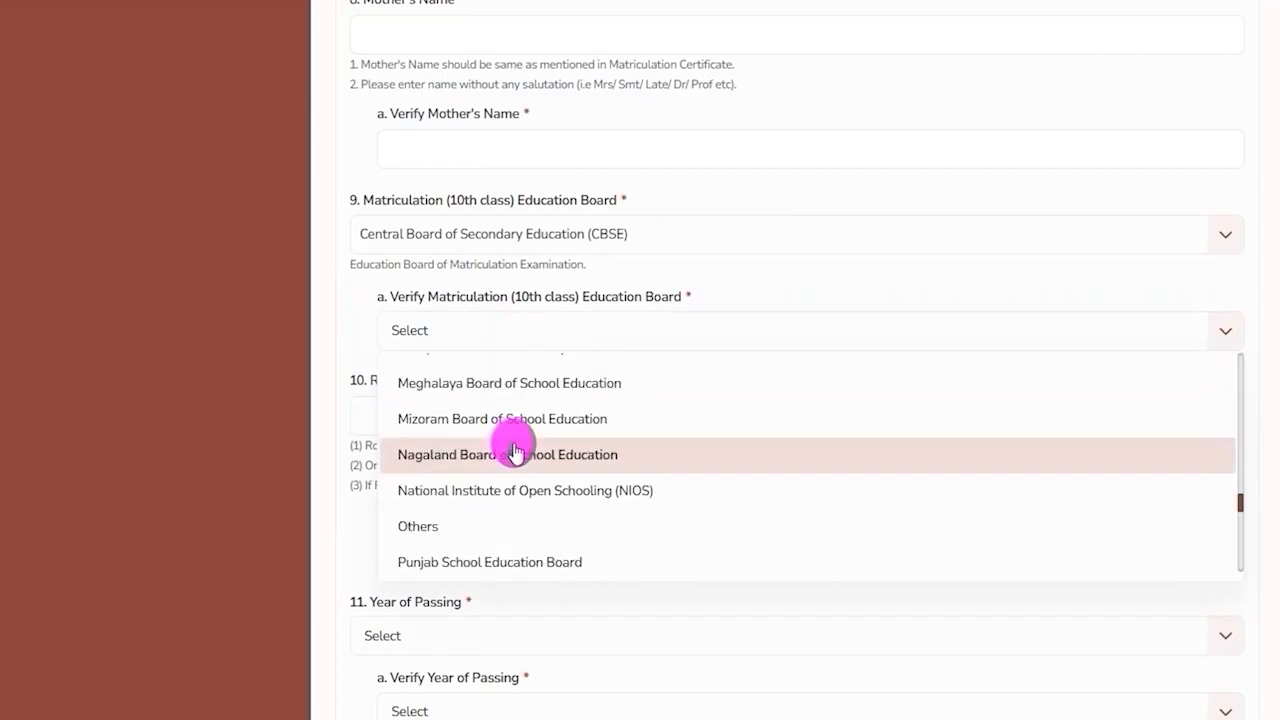
scroll(515, 452, up, 5)
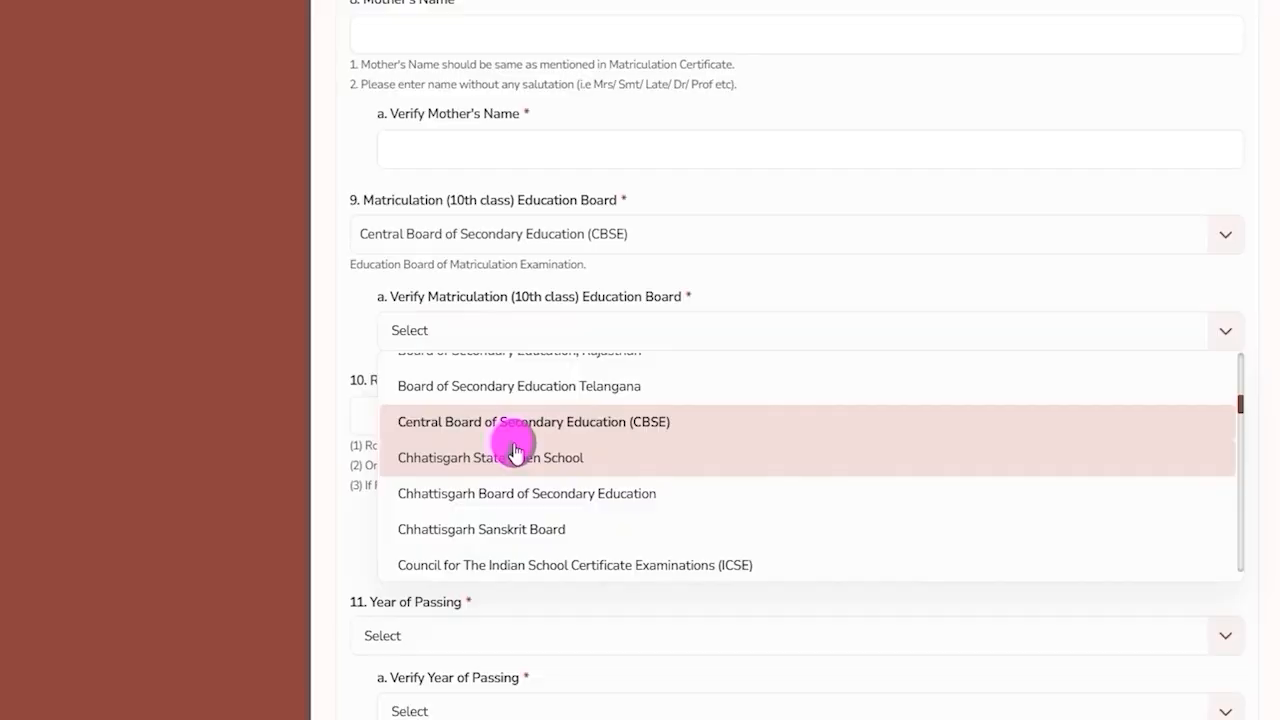
click(515, 440)
Fill in the Roll Number and Verify Roll Number fields with the matriculation roll number.
click(424, 411)
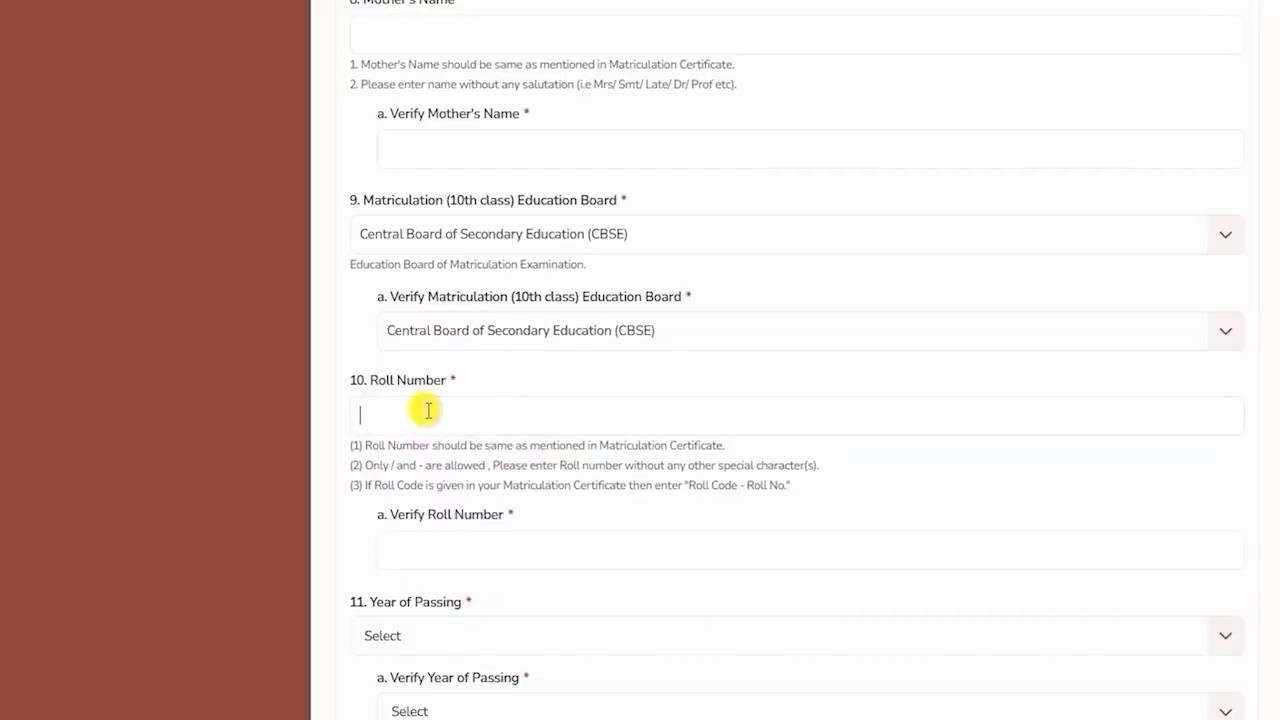
click(462, 548)
drag(410, 514, 527, 530)
scroll(560, 525, down, 4)
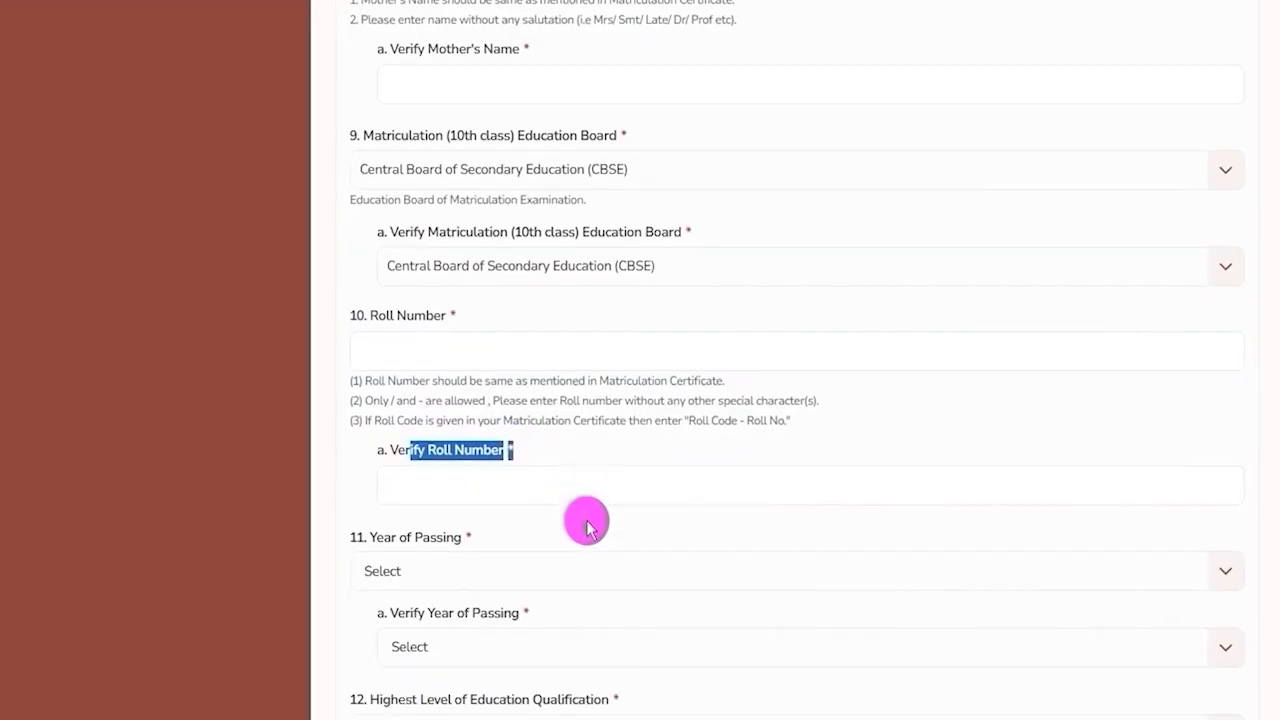
Set the Year of Passing to 2014.
click(522, 250)
scroll(463, 420, down, 5)
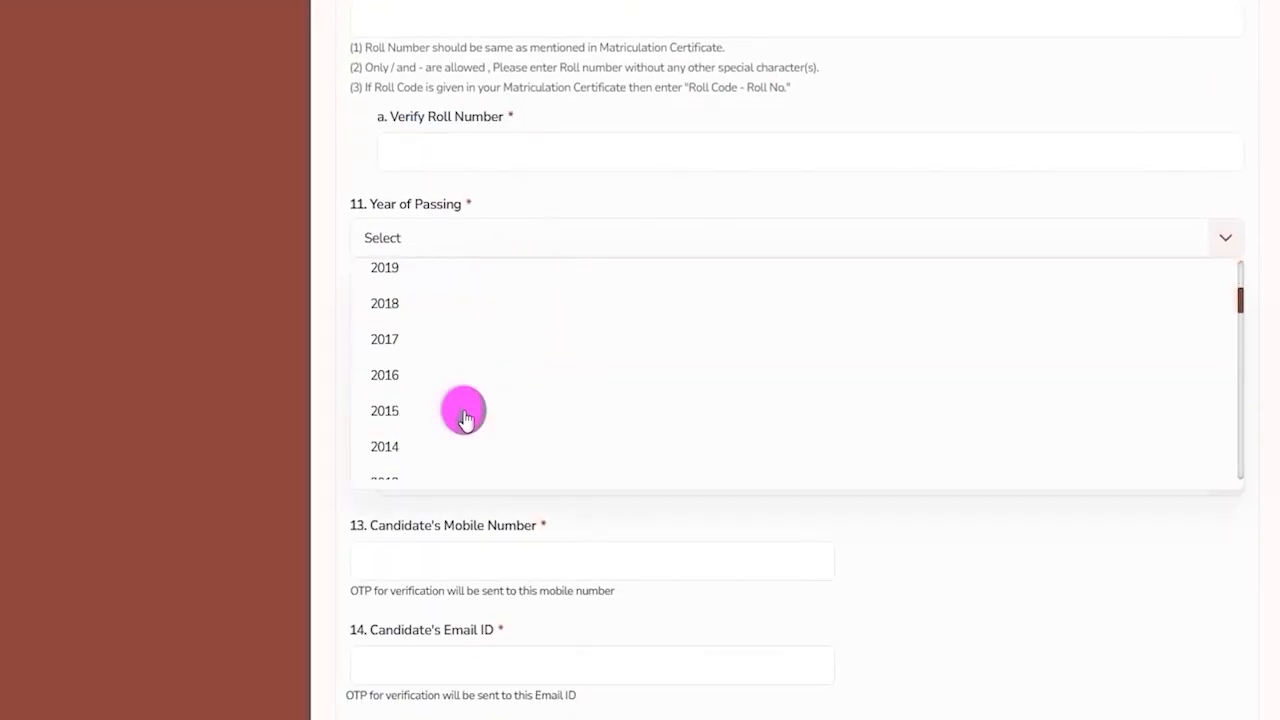
click(414, 277)
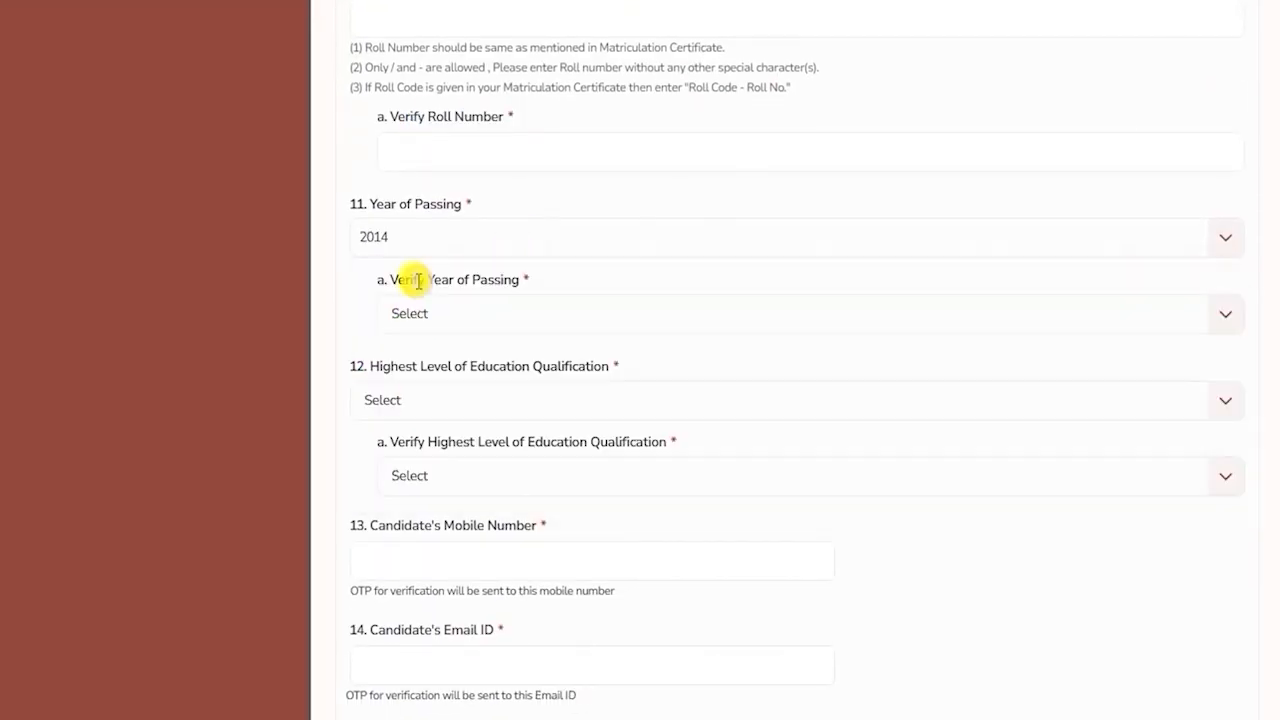
Set the Highest Level of Education Qualification to Post Graduation.
click(484, 401)
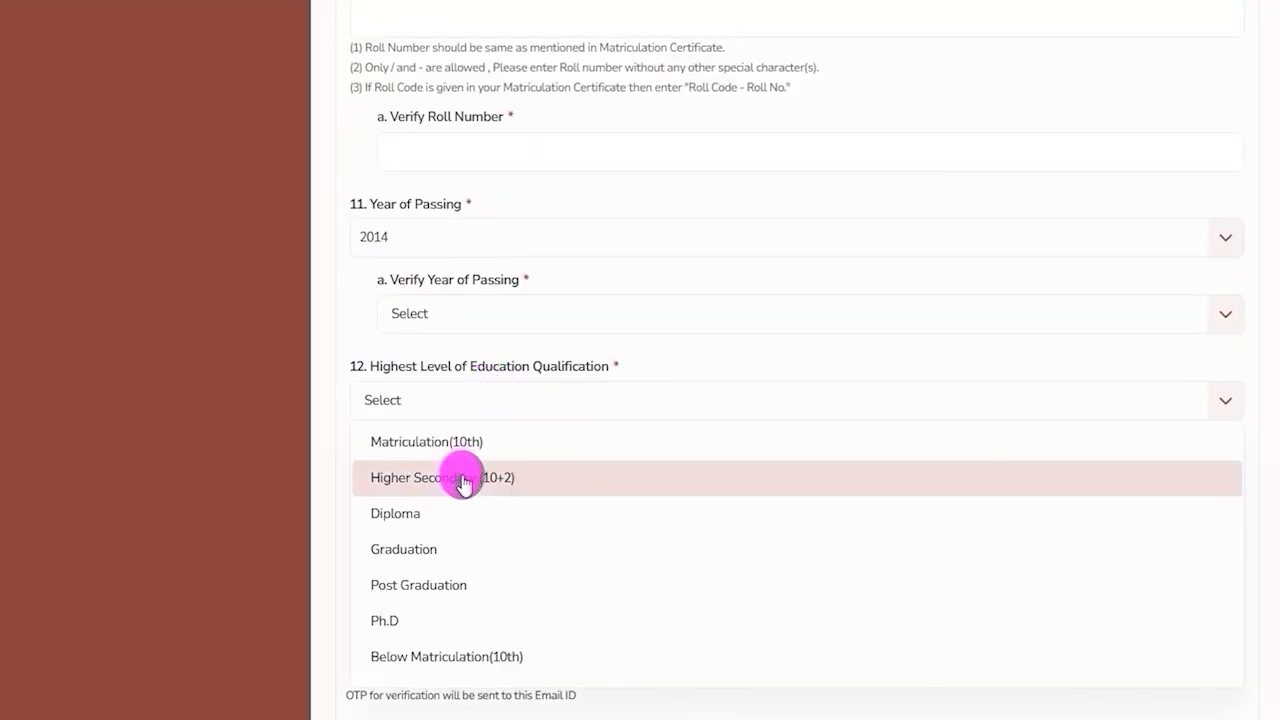
click(427, 573)
scroll(505, 380, down, 1)
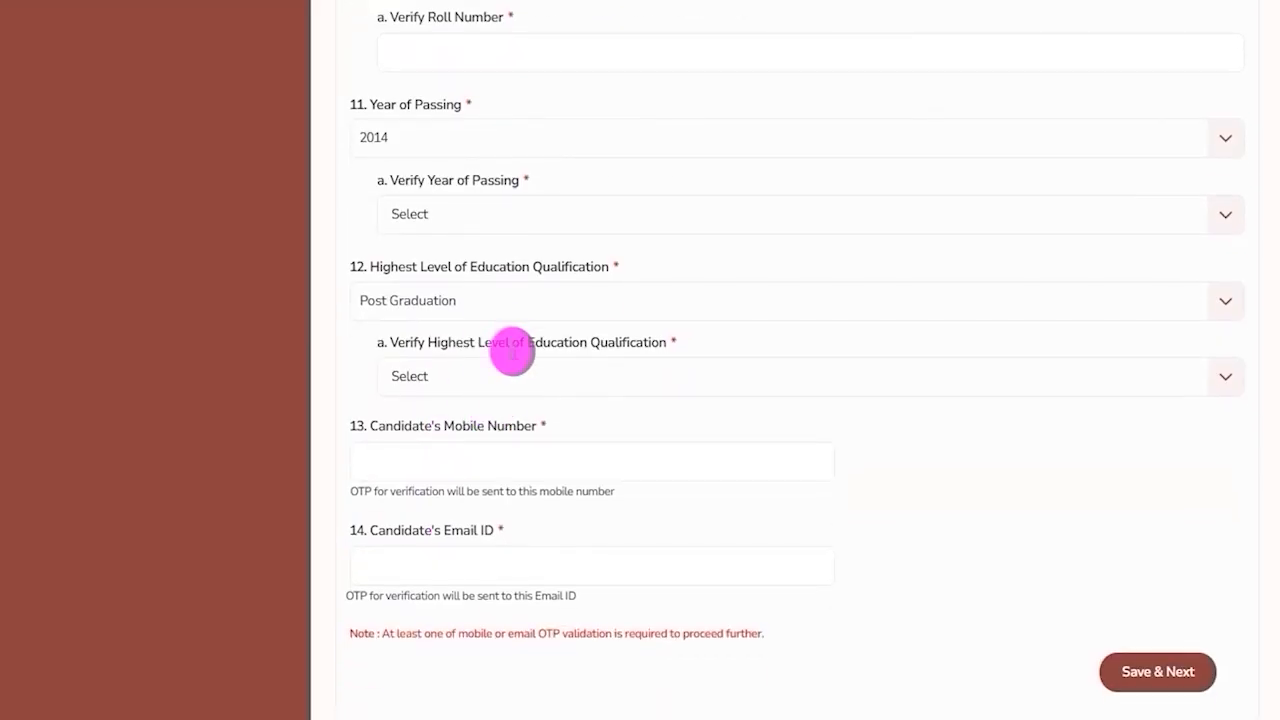
Set the Verify Highest Level of Education Qualification to Post Graduation.
drag(440, 342, 541, 344)
click(524, 386)
click(446, 560)
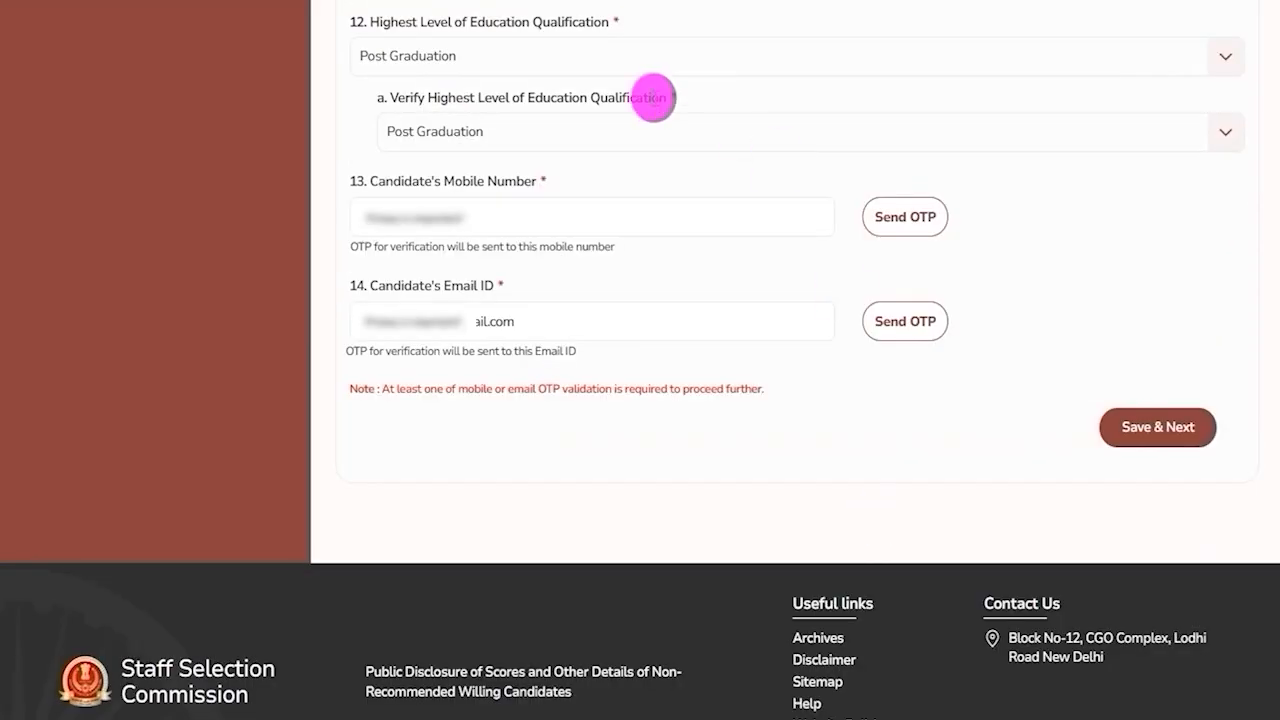
Review the candidate's mobile number and email ID fields, then save the personal details and proceed.
drag(393, 181, 524, 181)
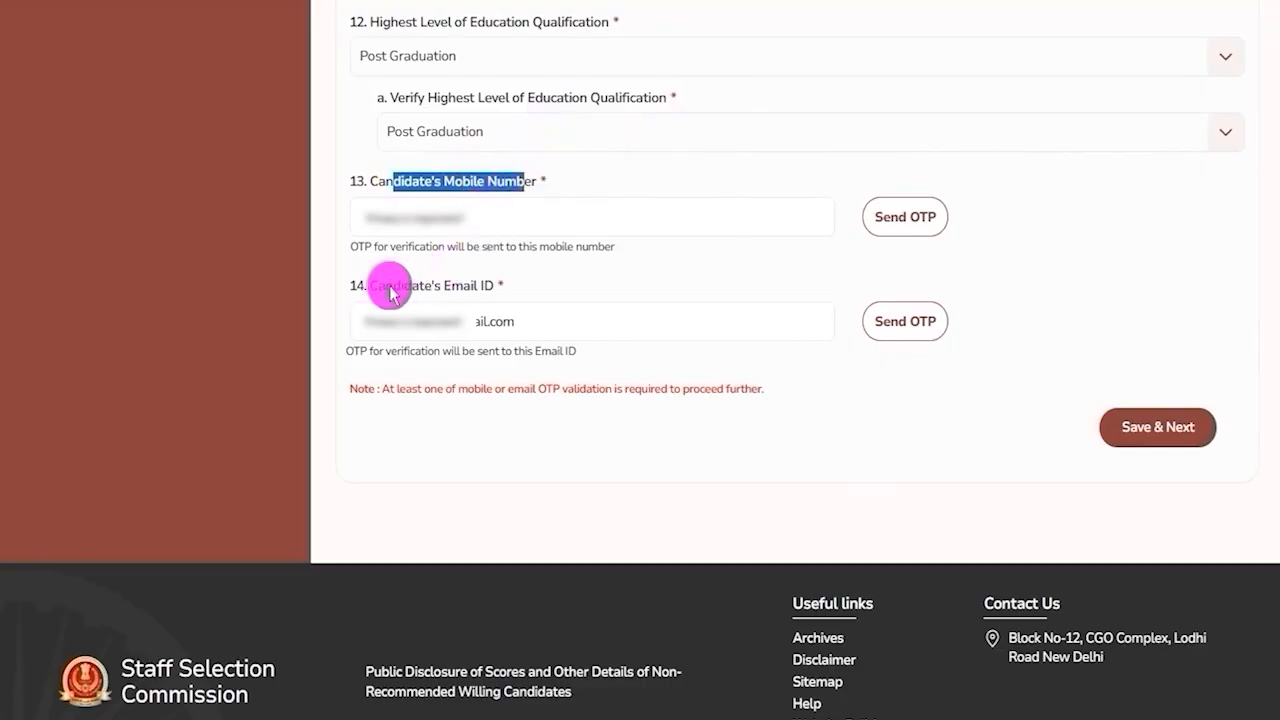
drag(393, 286, 474, 288)
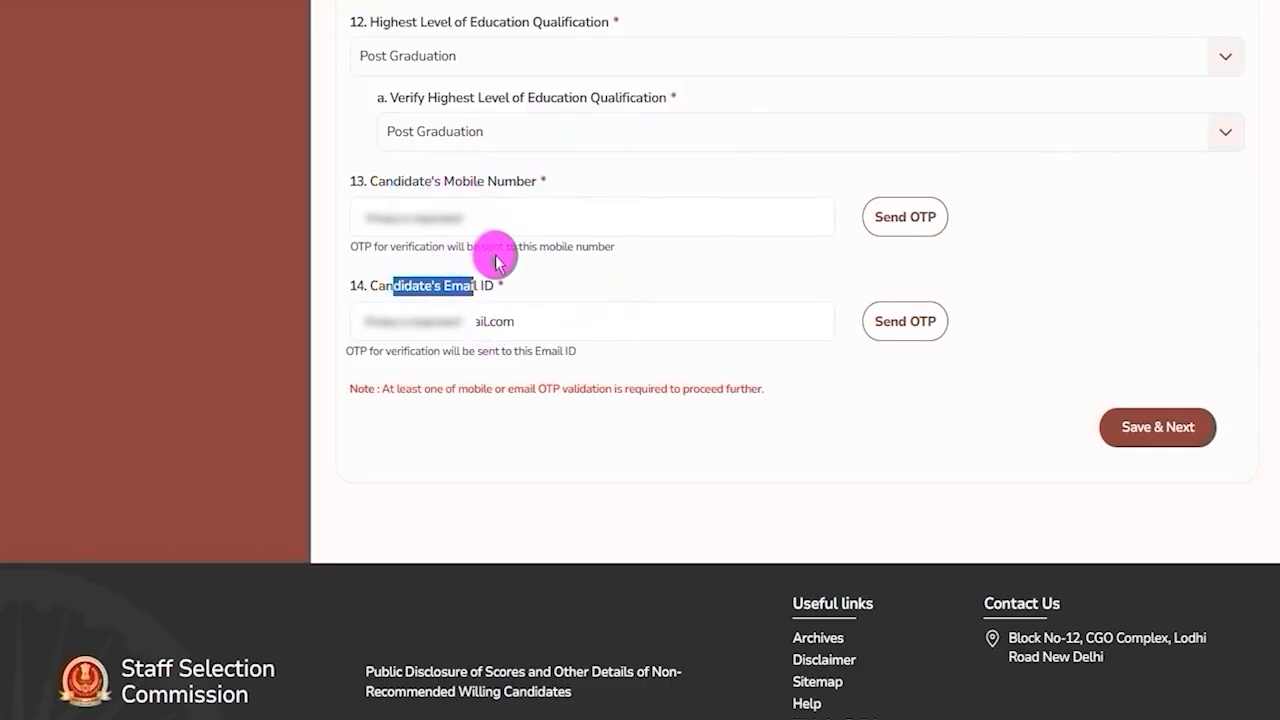
click(603, 256)
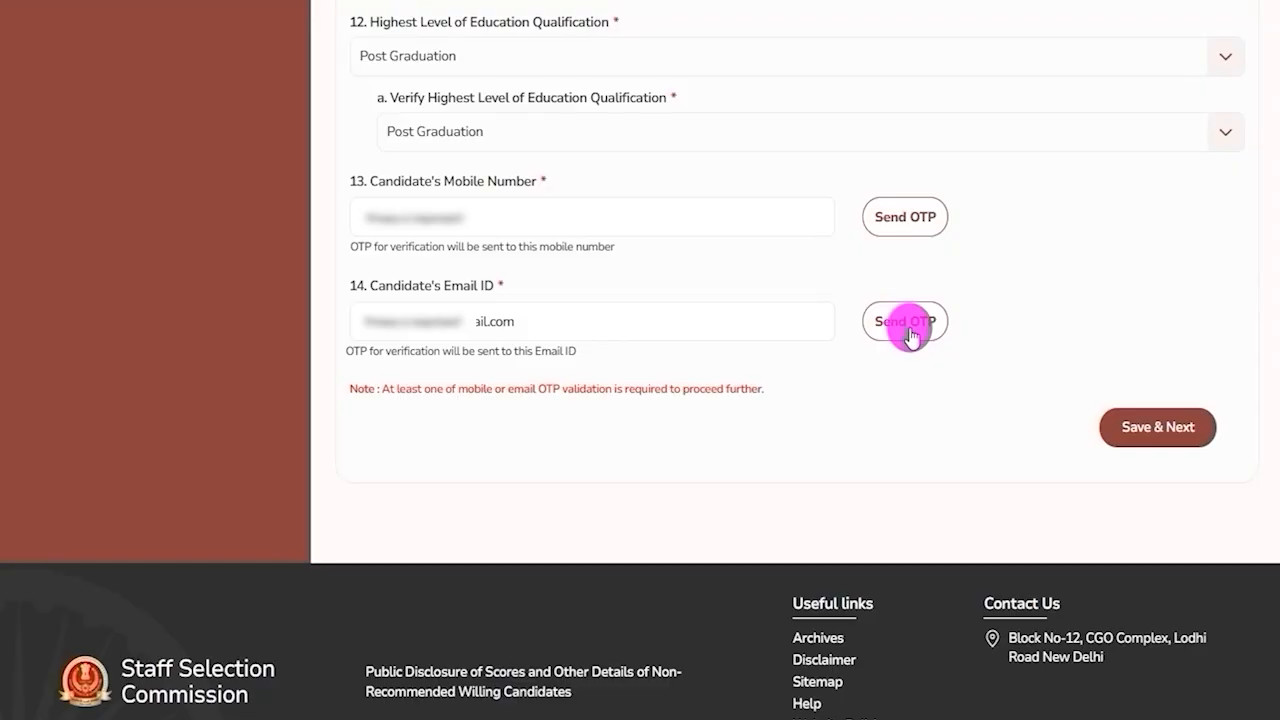
mouse_move(1048, 355)
mouse_down()
mouse_move(1163, 385)
mouse_move(1232, 440)
mouse_move(1240, 491)
mouse_up()
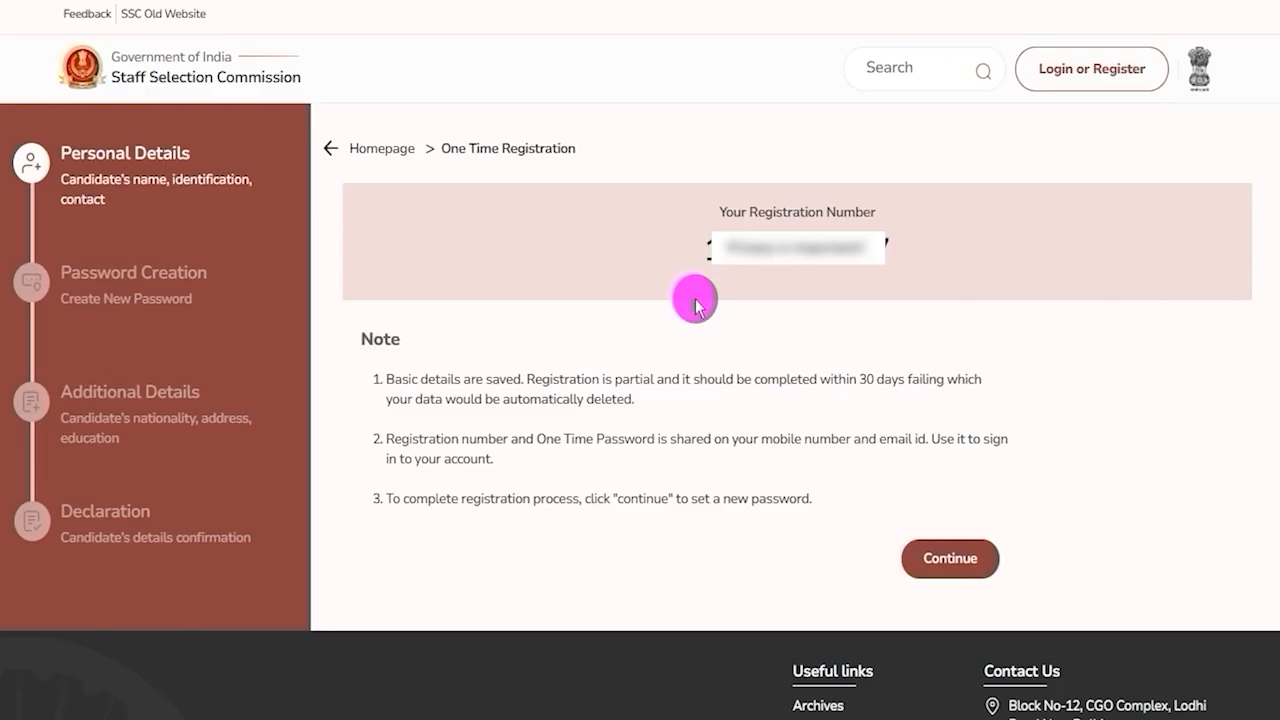
Note the issued registration number and continue to the sign-in page.
drag(708, 248, 892, 255)
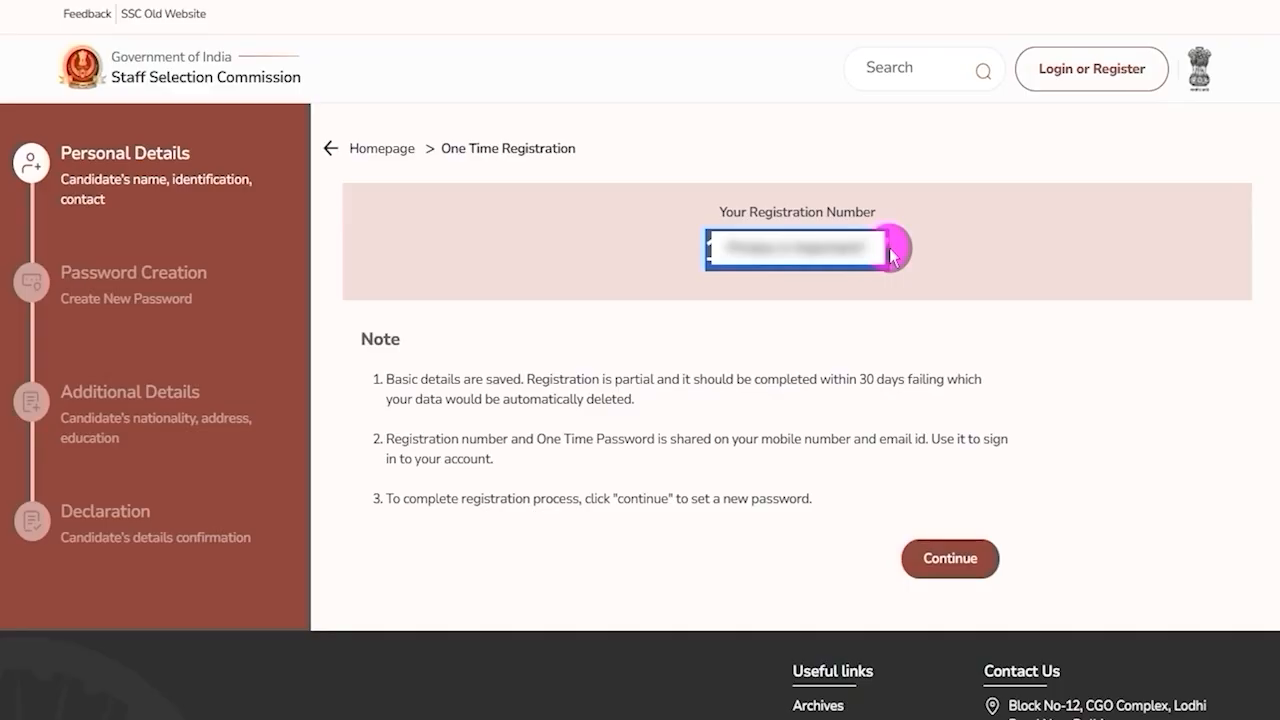
click(769, 248)
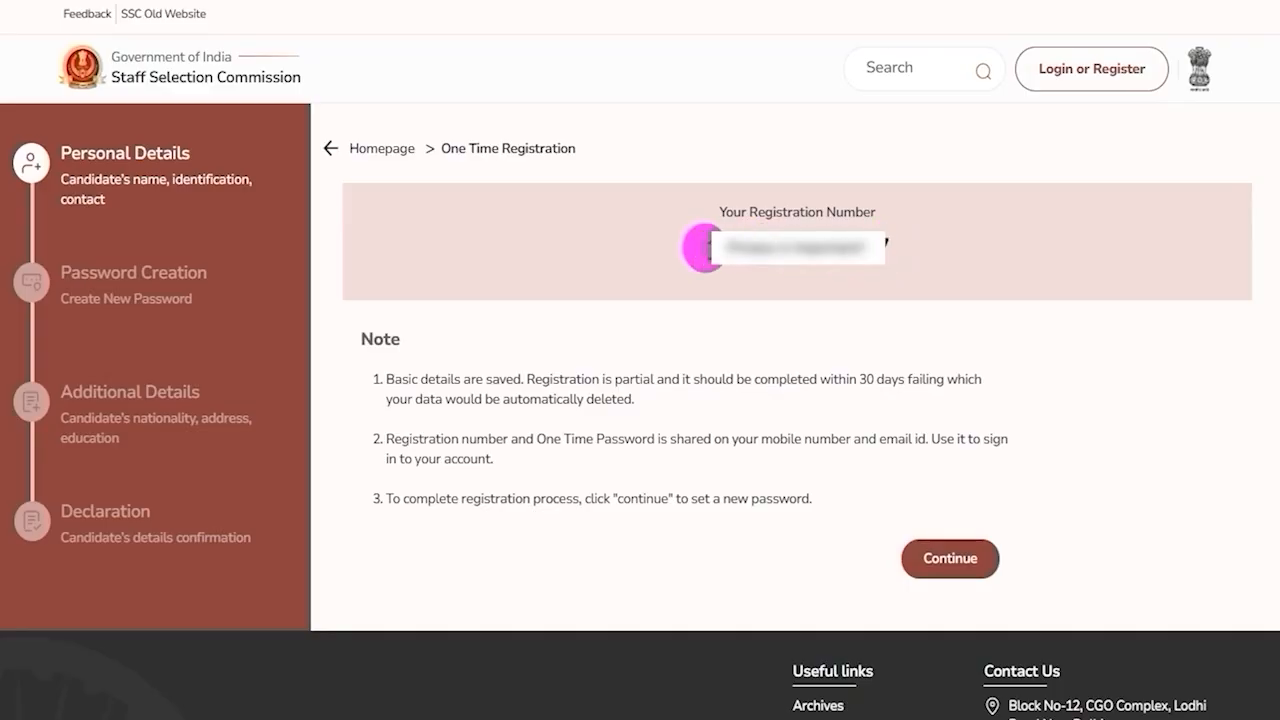
drag(707, 248, 884, 258)
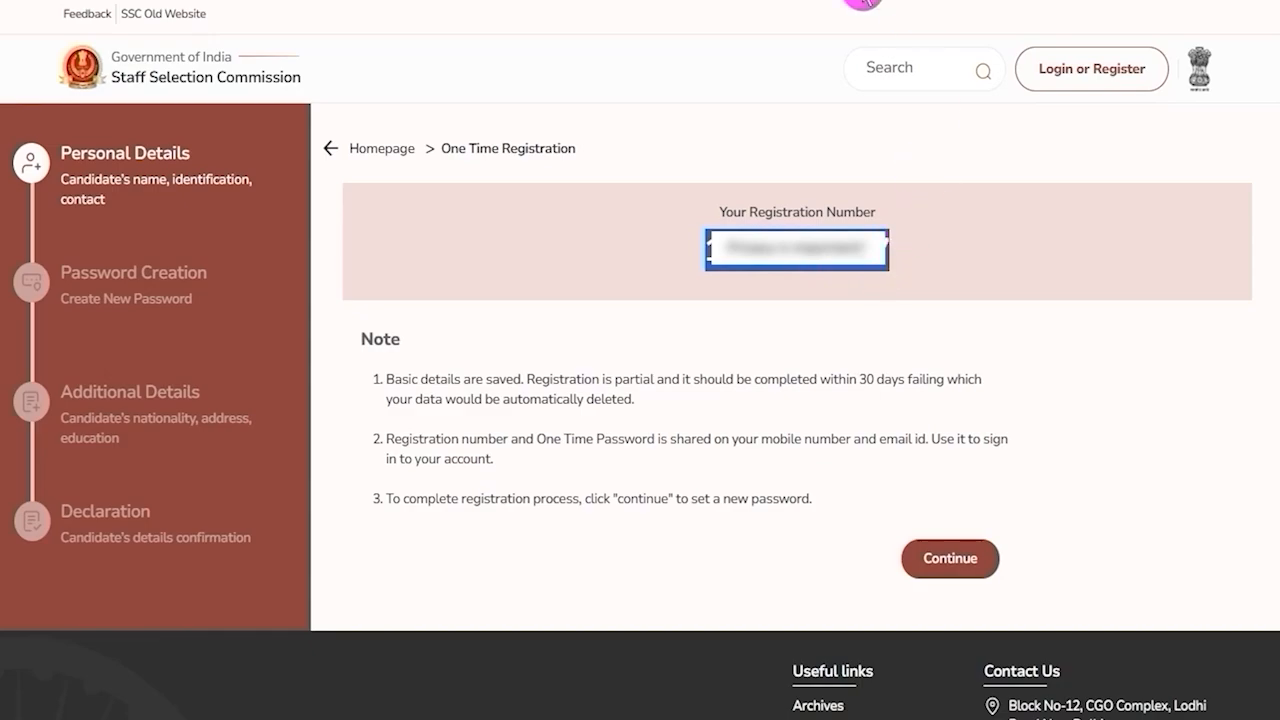
mouse_move(856, 510)
mouse_down()
mouse_move(974, 546)
mouse_move(1025, 590)
mouse_up()
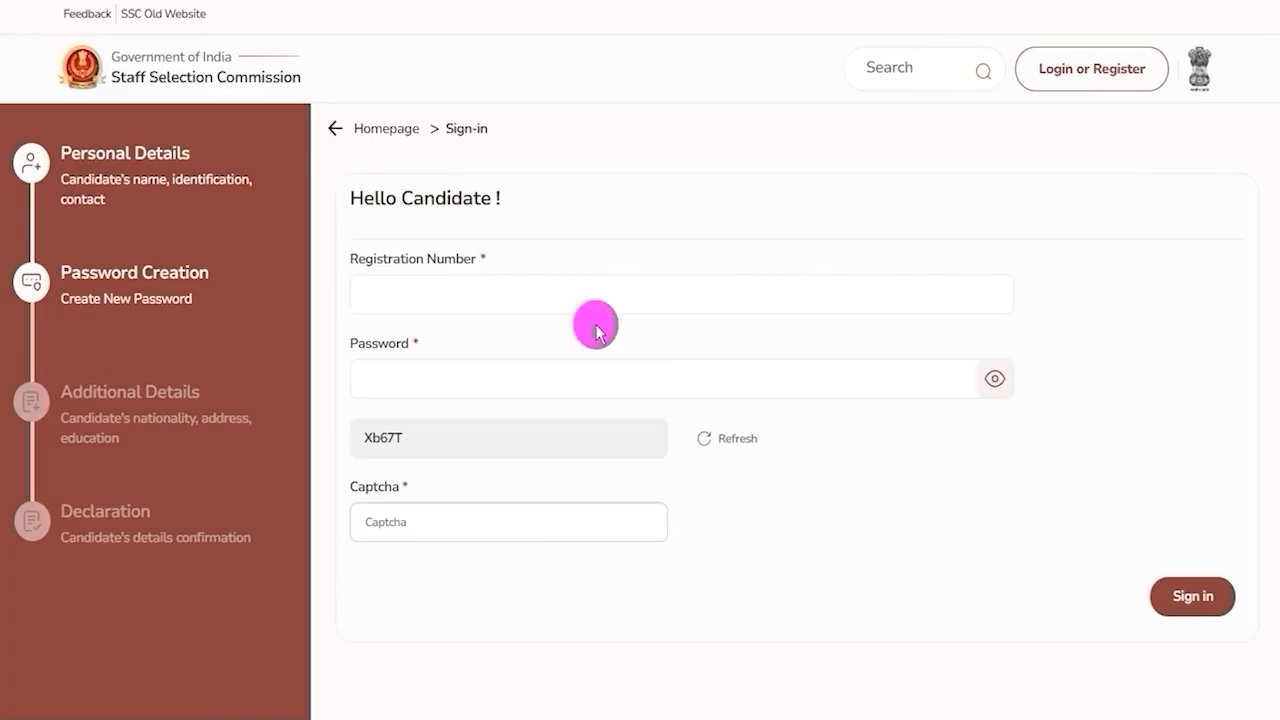
Sign in with the registration number, the one-time password and the displayed captcha.
drag(357, 258, 445, 260)
click(446, 298)
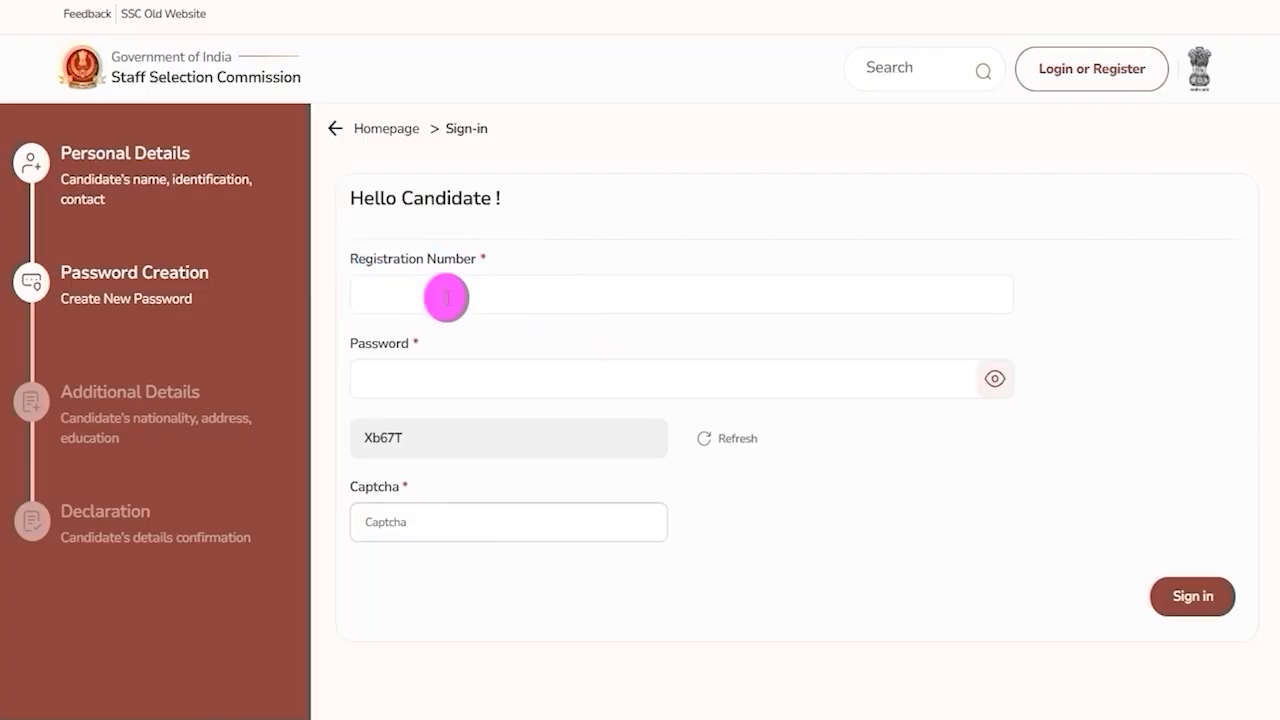
click(447, 375)
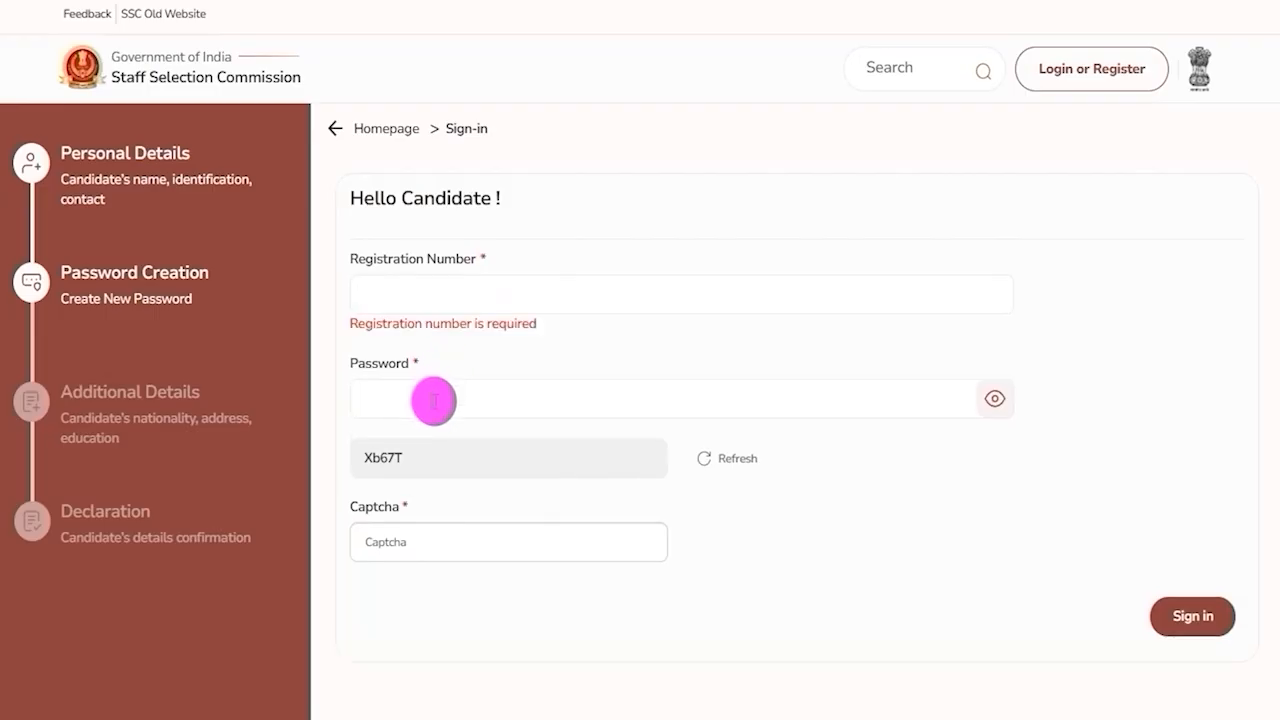
click(365, 458)
click(390, 556)
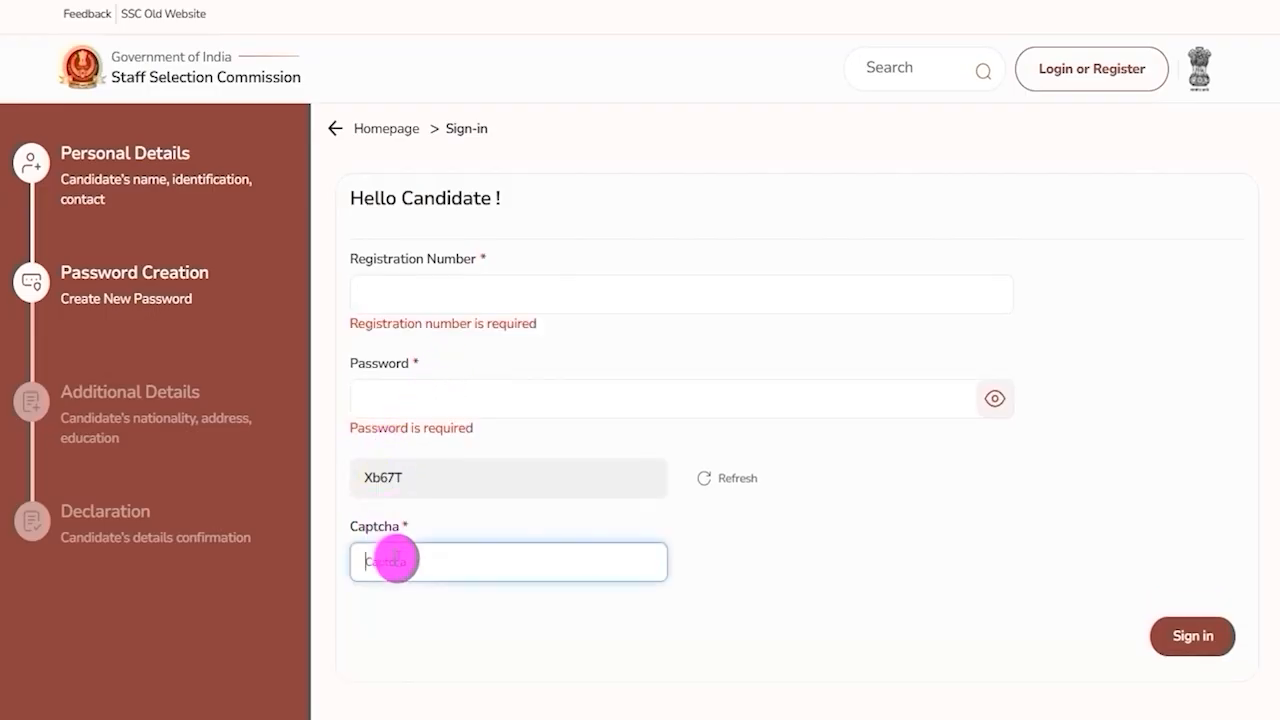
drag(1101, 593, 1256, 670)
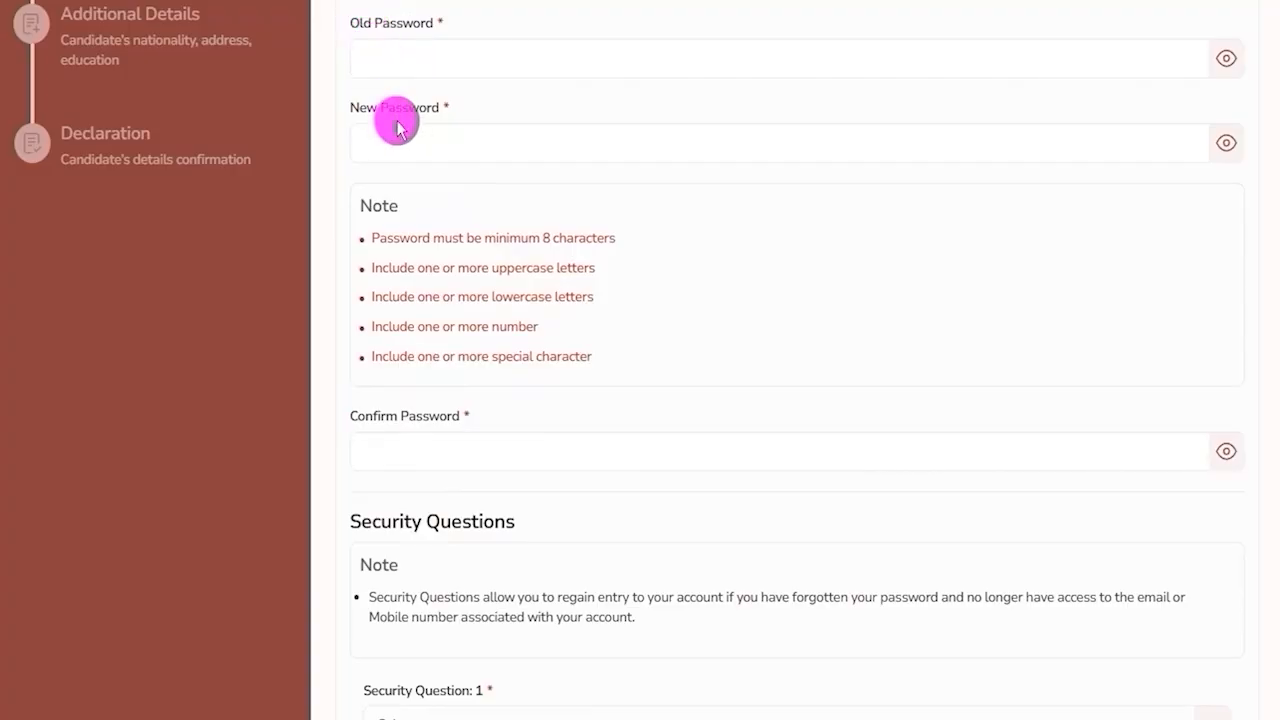
Enter the one-time password as the Old Password and go through the new password rules.
drag(357, 23, 402, 30)
click(421, 66)
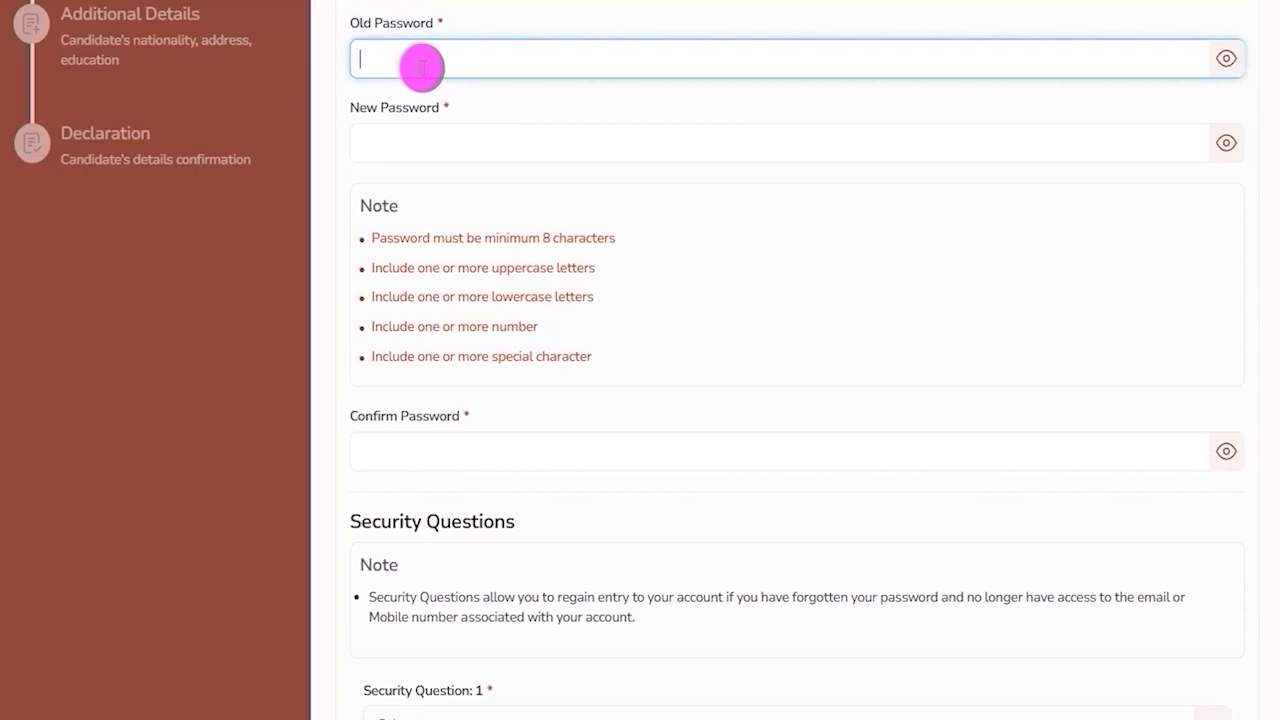
click(420, 144)
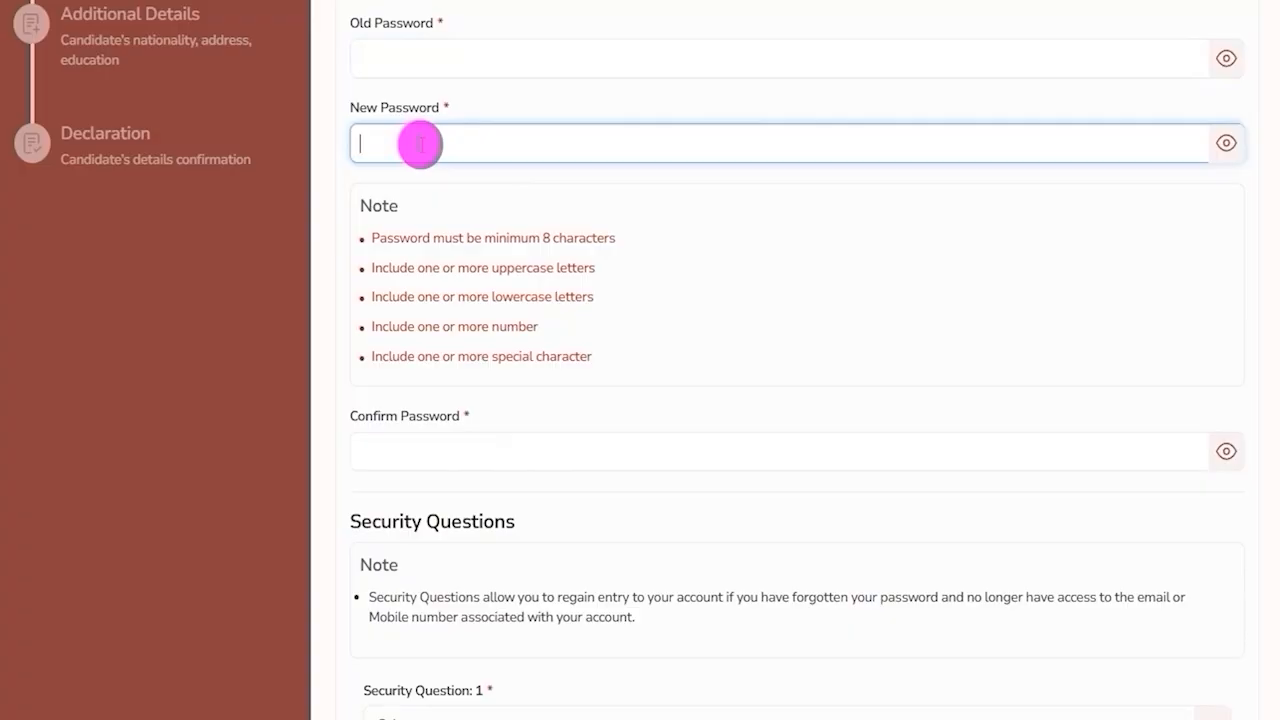
drag(543, 237, 574, 240)
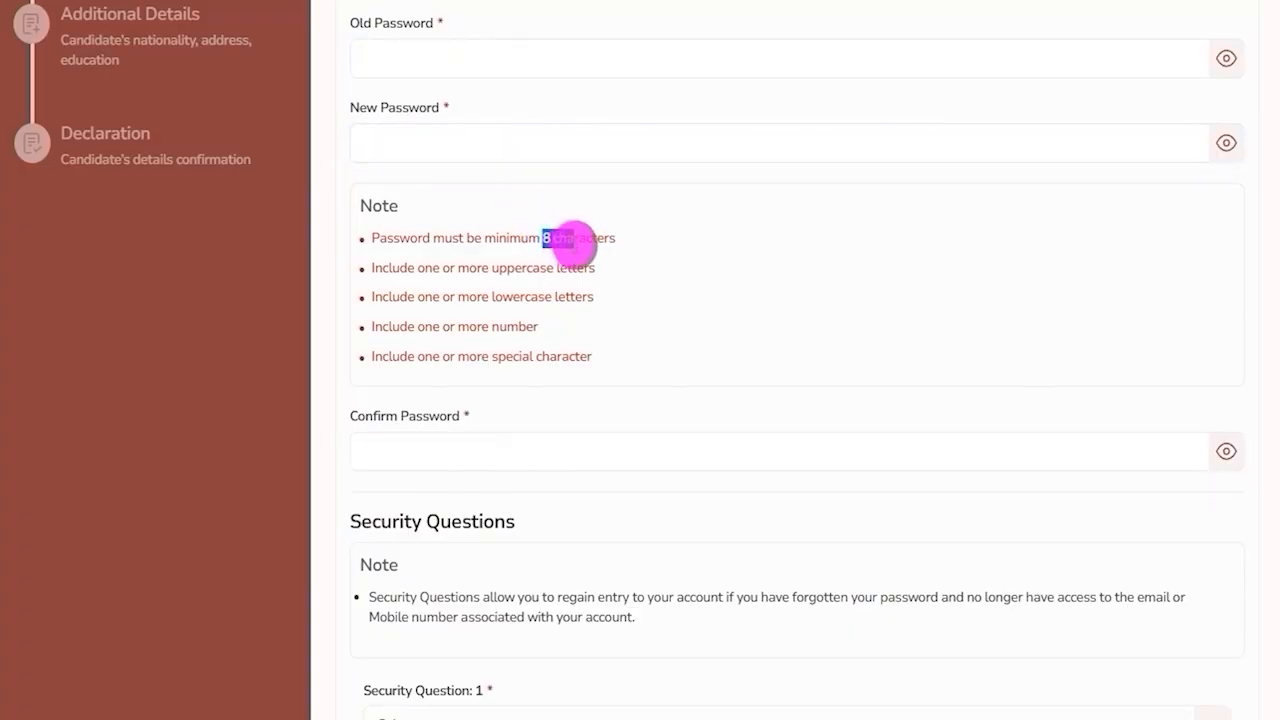
drag(456, 270, 486, 294)
click(463, 329)
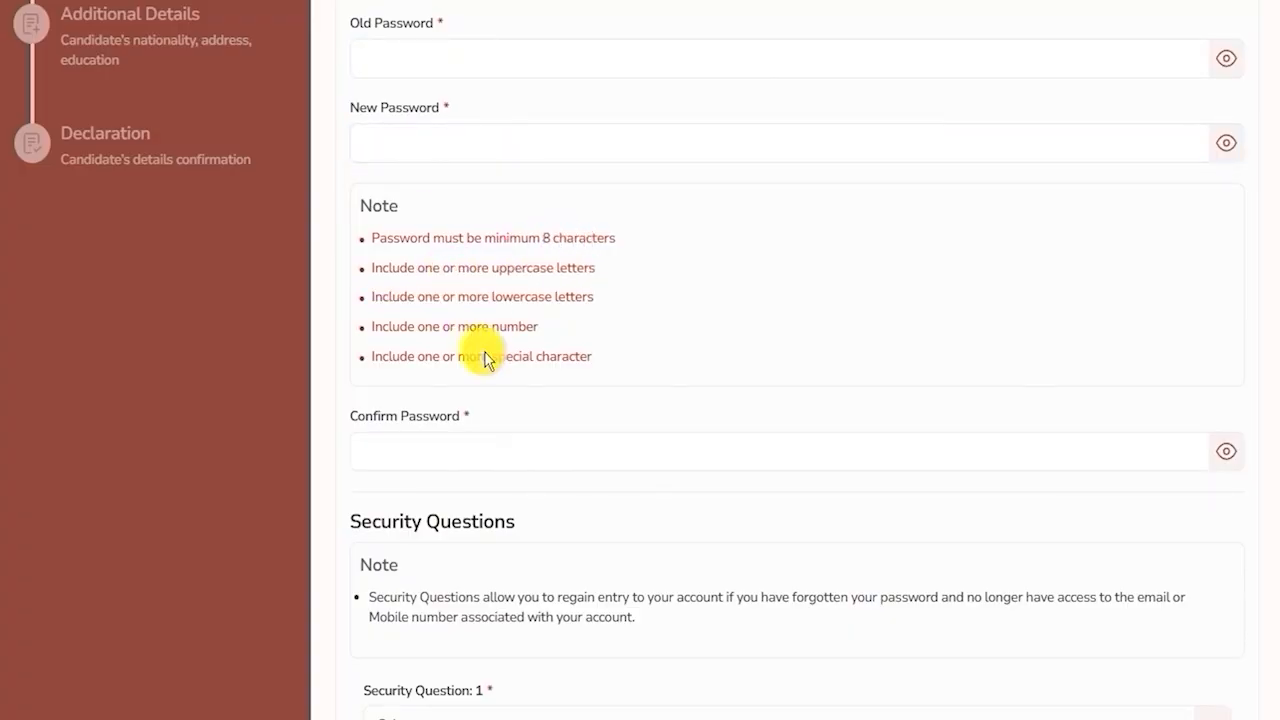
Switch to Notepad, copy the prepared new password, and enter it in the New Password field.
key(alt+Tab)
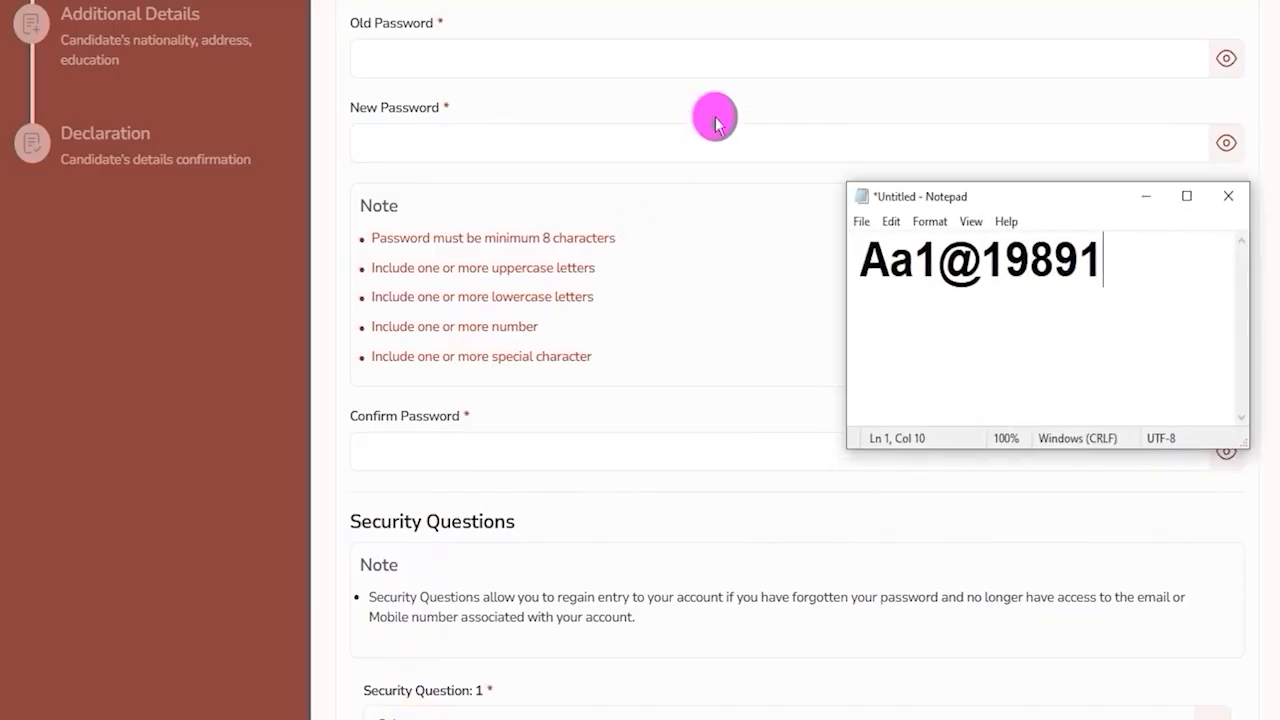
drag(868, 259, 959, 262)
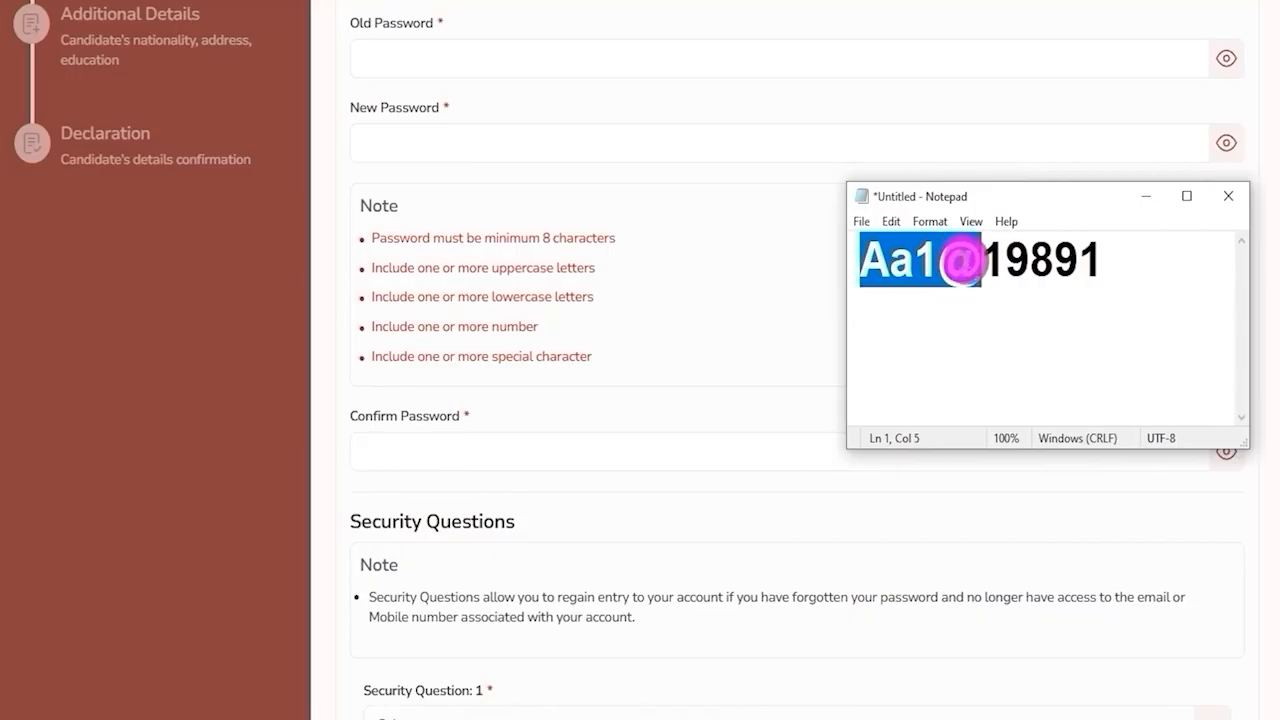
drag(960, 262, 1096, 262)
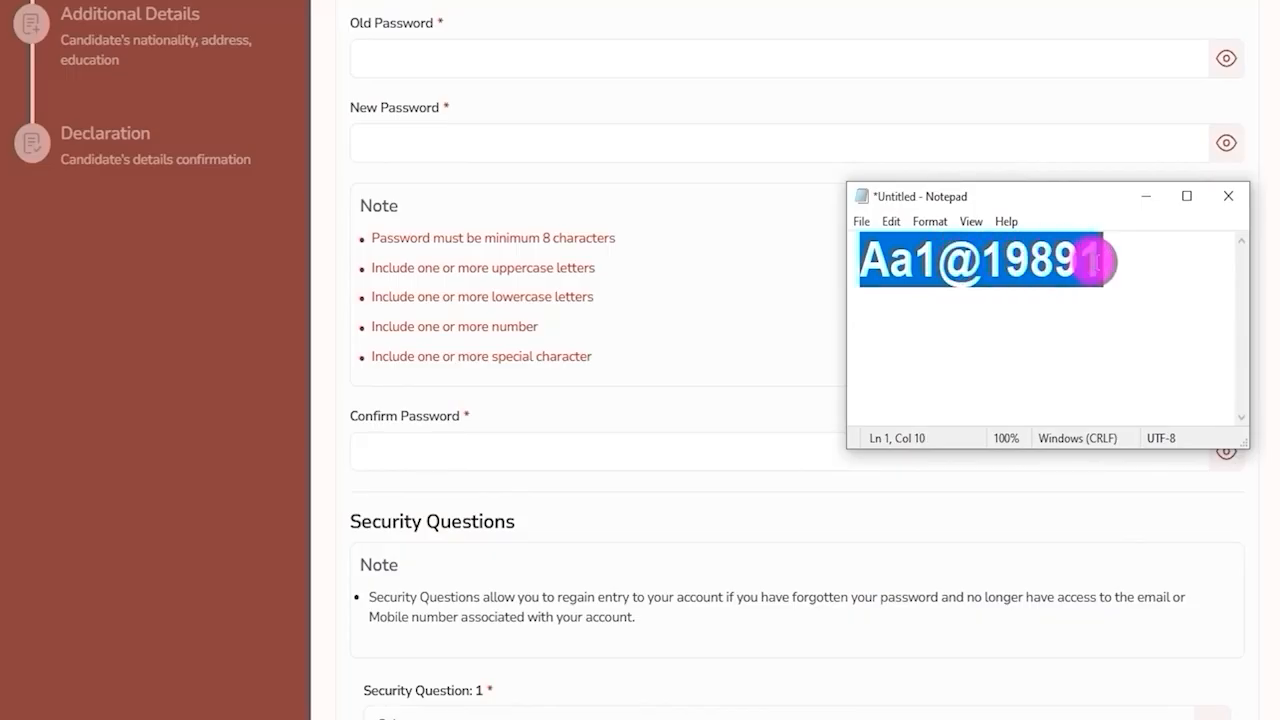
click(540, 130)
Move to the Confirm Password field to re-enter the new password.
drag(357, 414, 428, 414)
click(443, 449)
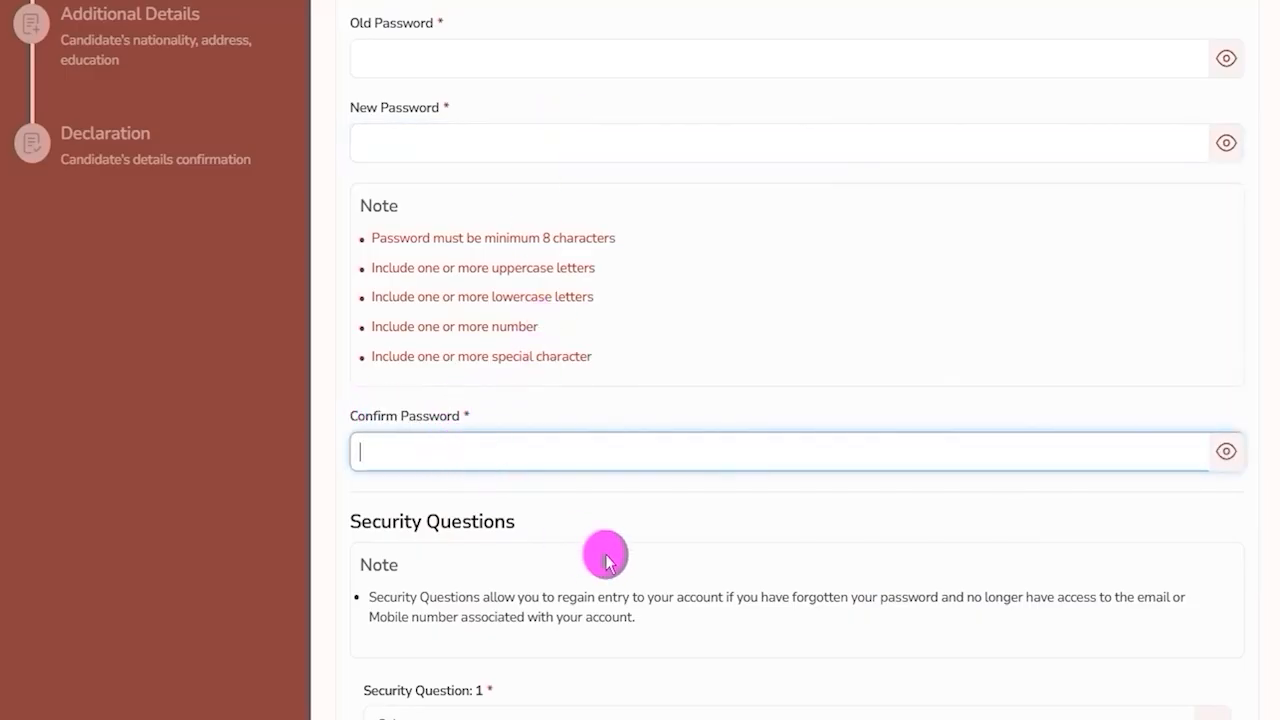
scroll(586, 451, down, 3)
scroll(563, 370, down, 1)
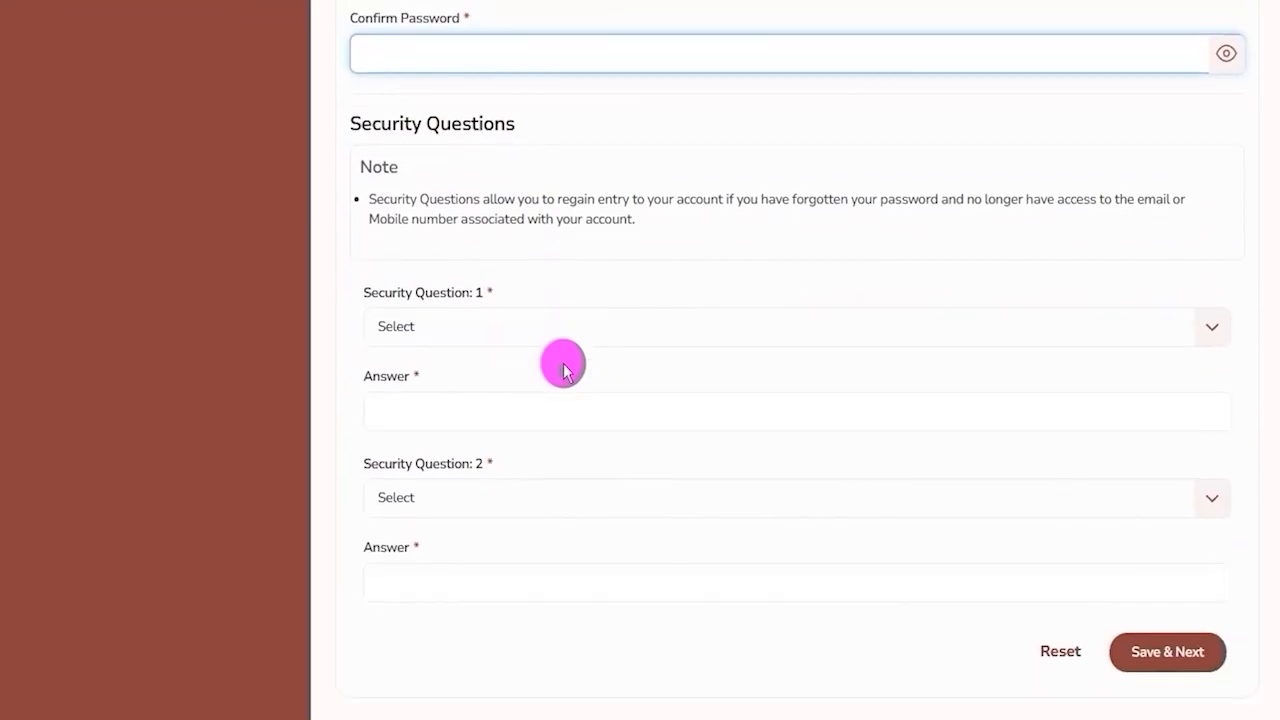
Set Security Question 1 to 'What is your favorite movie?' and Security Question 2 to 'What city were you born in?'.
click(503, 332)
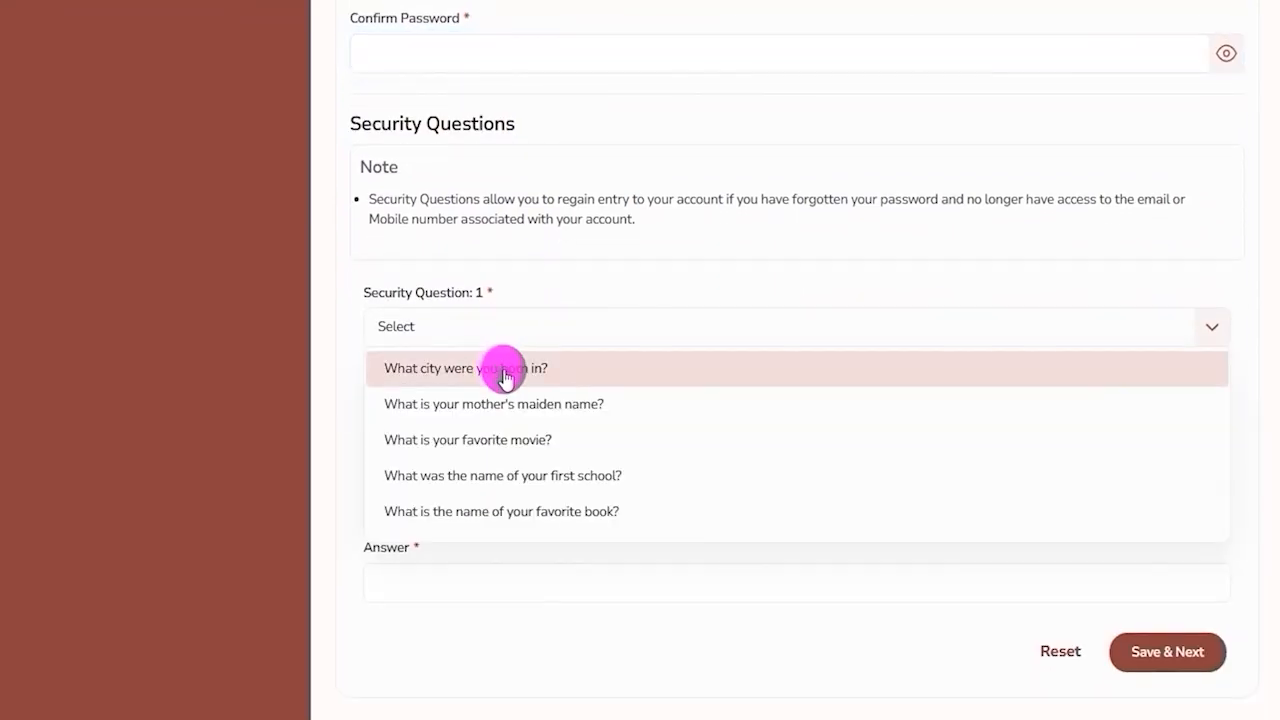
click(506, 440)
click(442, 411)
scroll(574, 374, down, 1)
drag(391, 366, 485, 420)
click(485, 412)
click(491, 436)
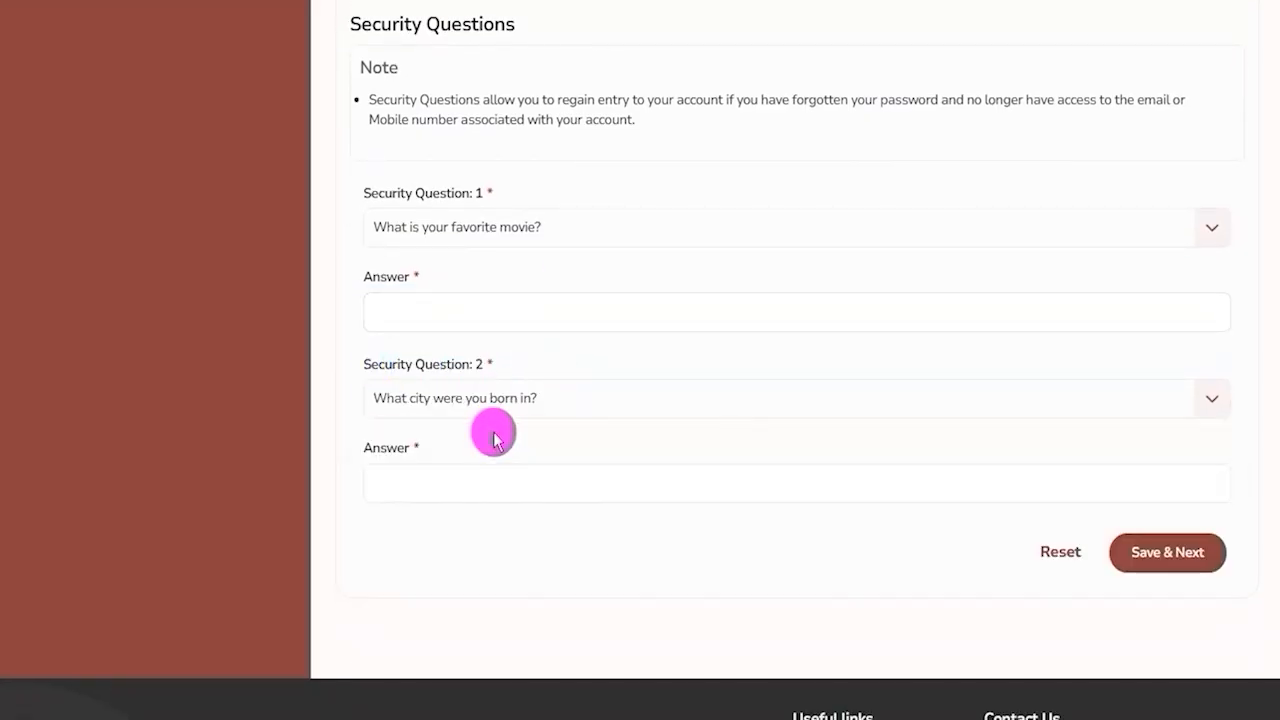
click(471, 476)
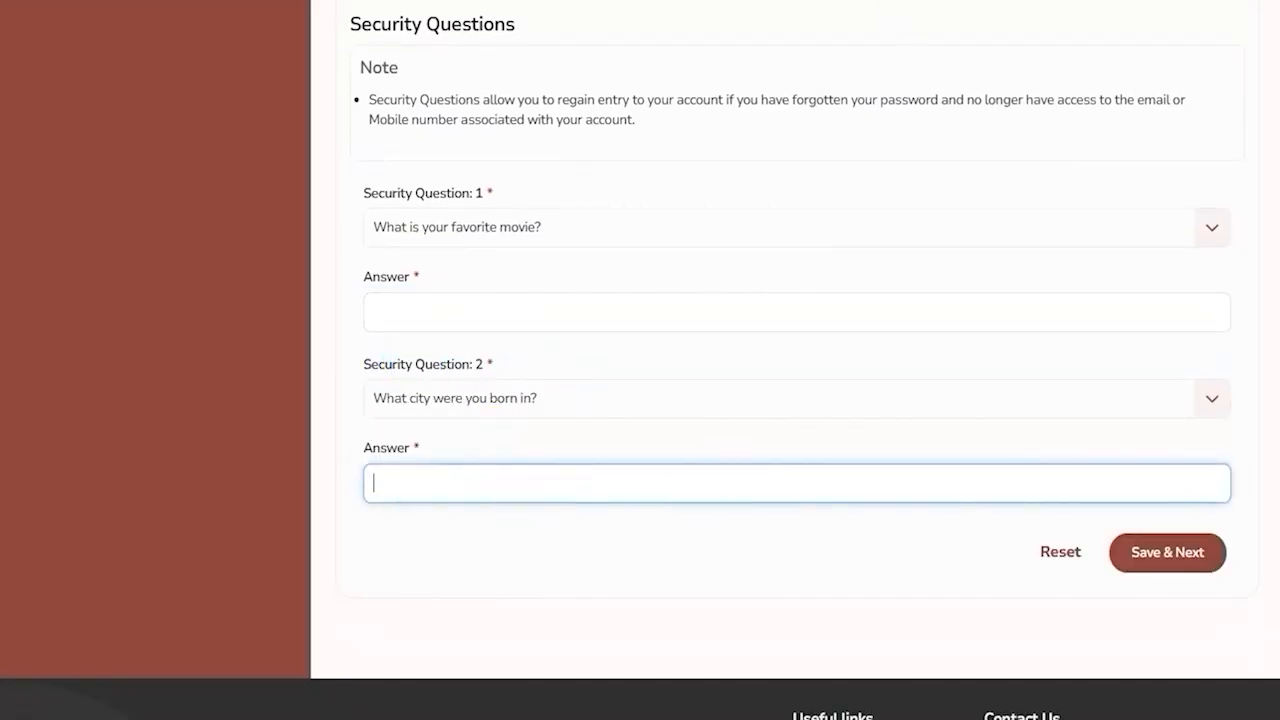
Review the sign-in fields: registration number, password and captcha.
click(680, 91)
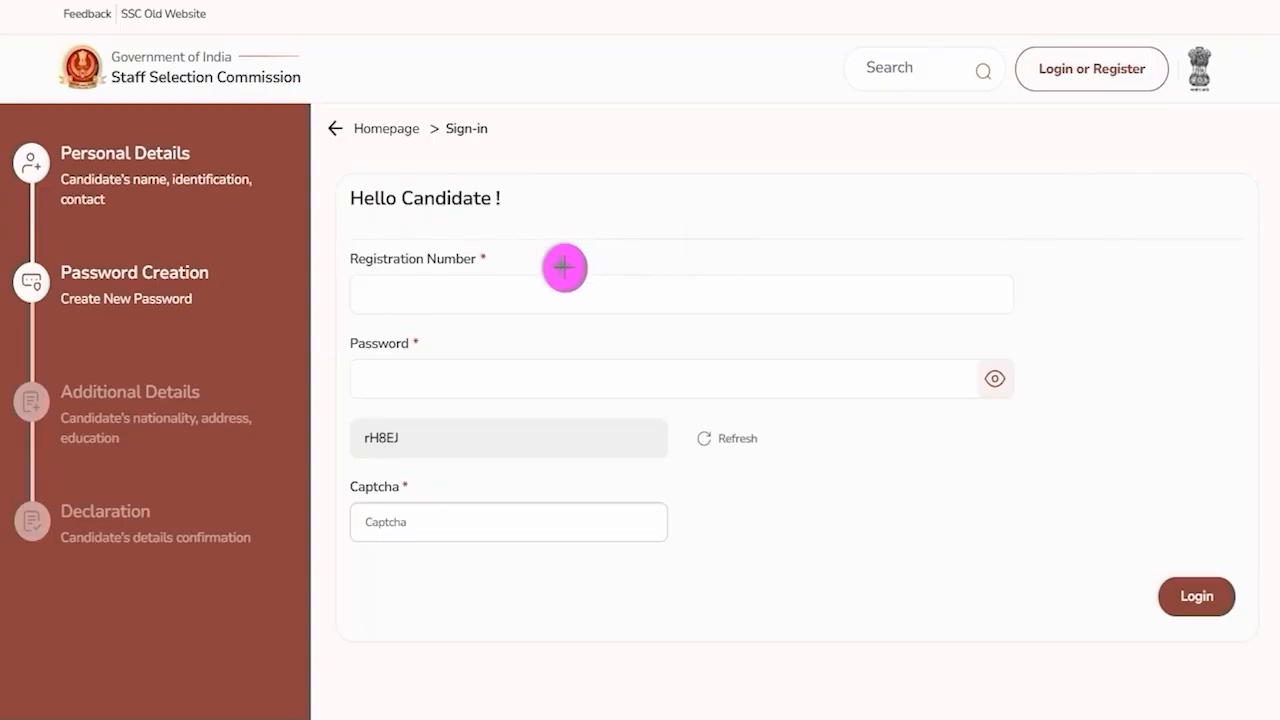
mouse_move(638, 297)
mouse_down()
mouse_move(651, 306)
mouse_move(735, 245)
mouse_up()
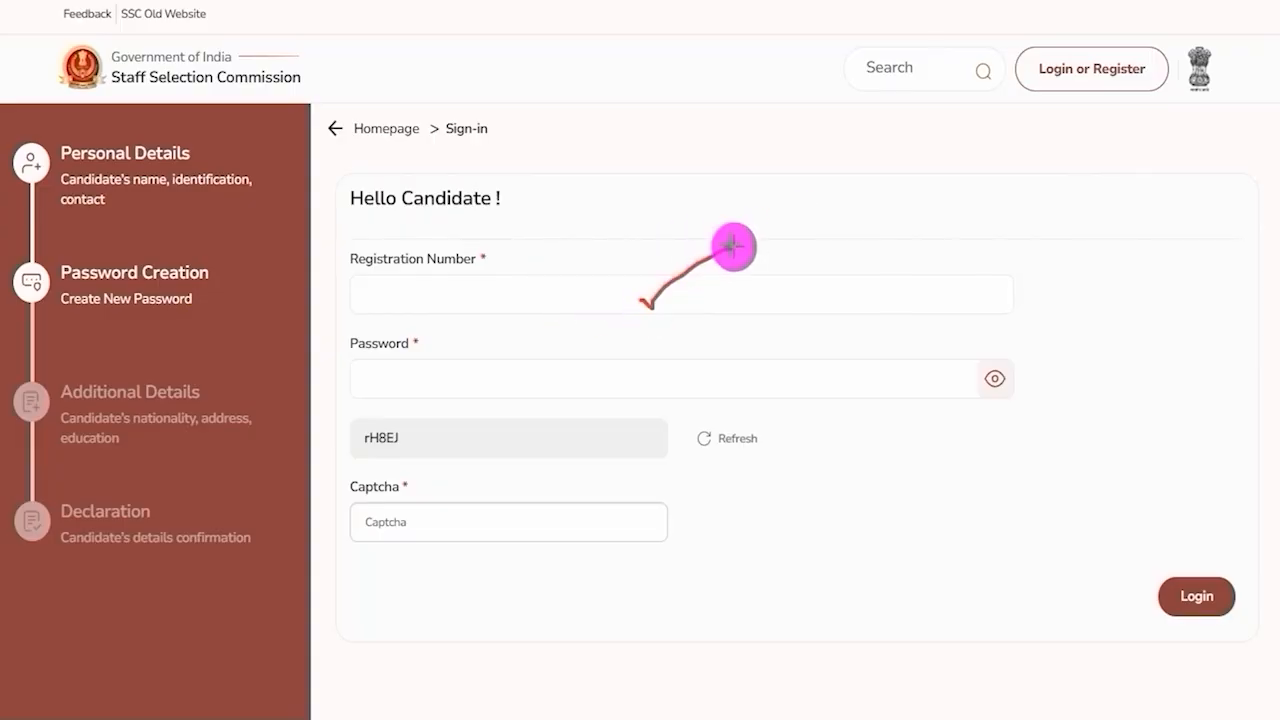
drag(629, 377, 738, 328)
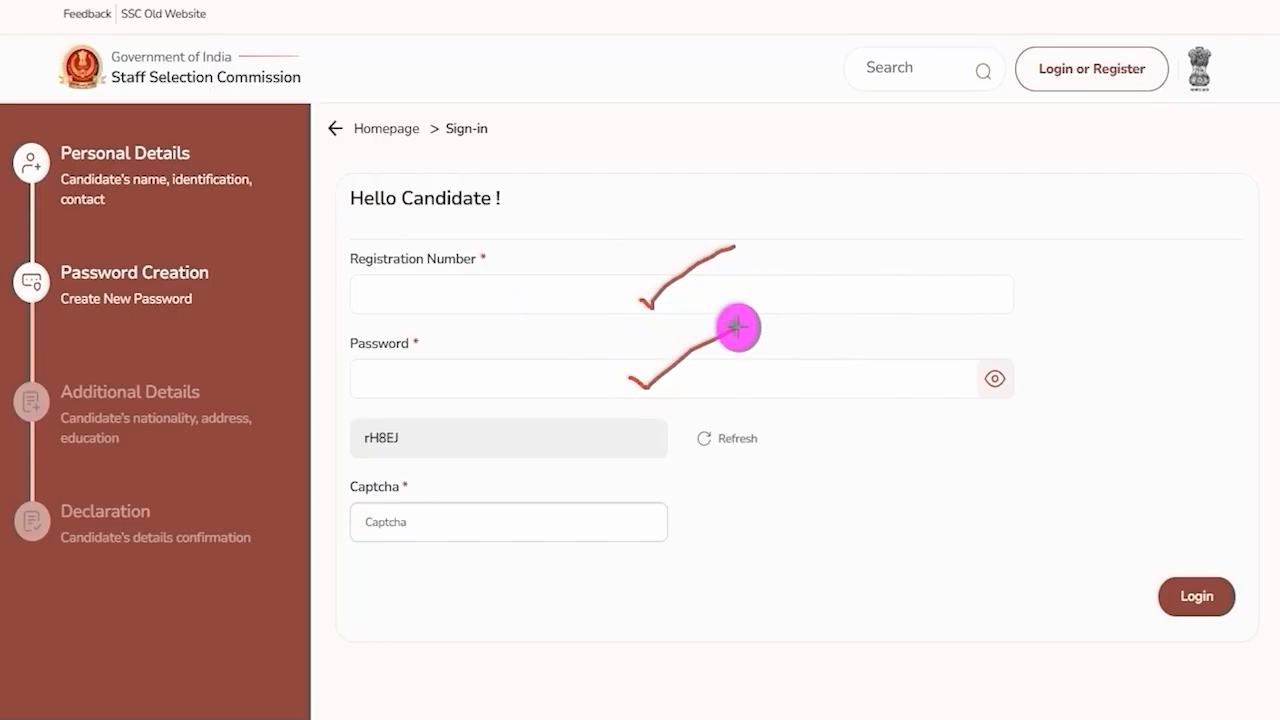
drag(362, 450, 414, 451)
drag(532, 521, 616, 477)
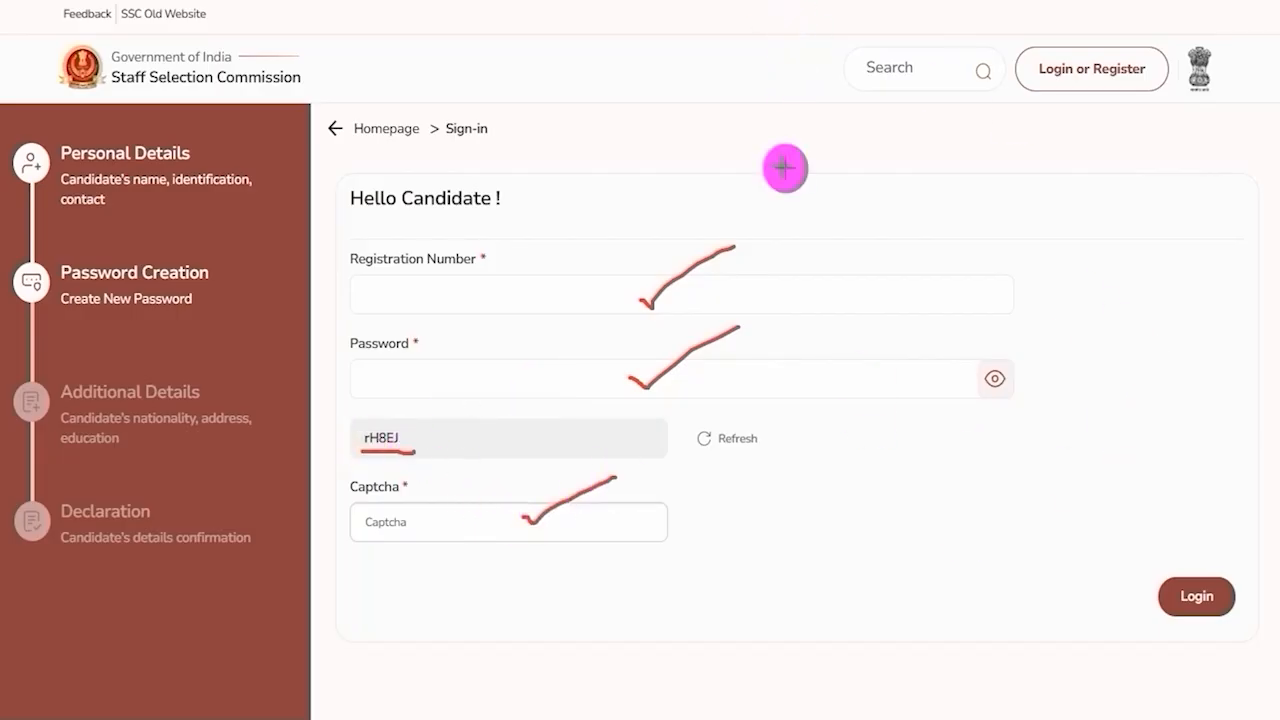
drag(1237, 333, 1216, 566)
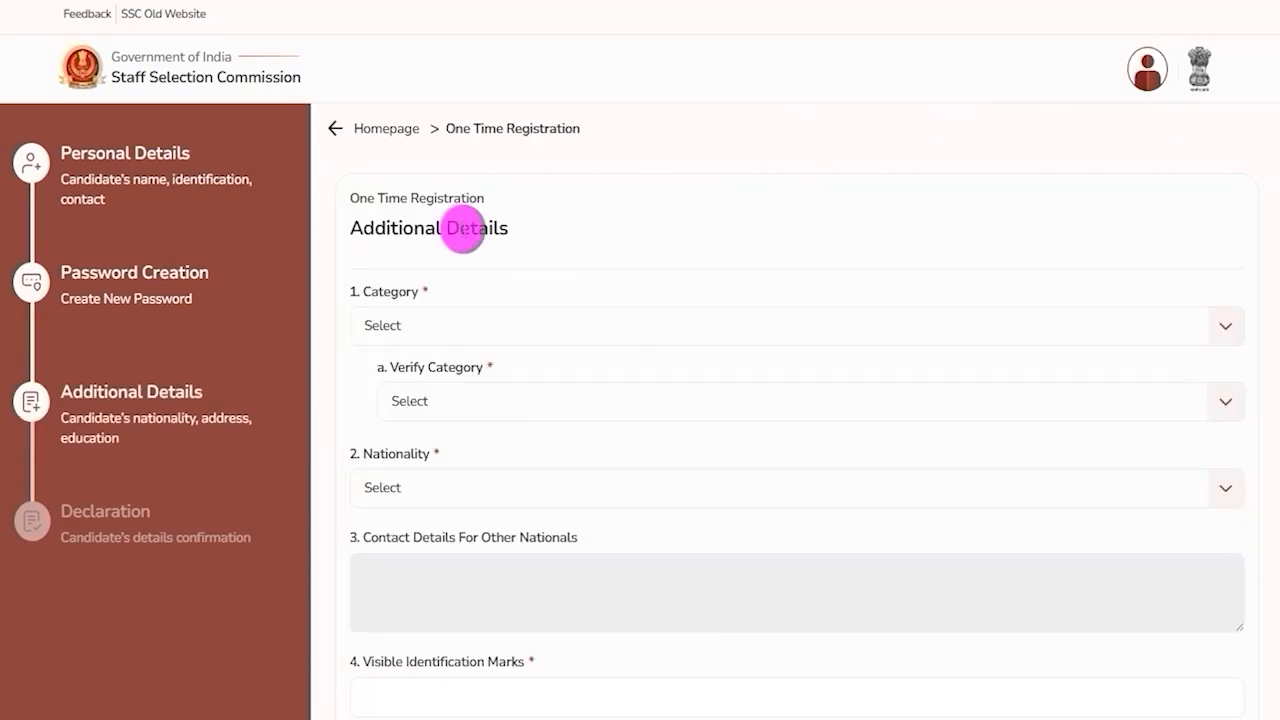
Set both Category and Verify Category to OBC in the Additional Details form.
drag(352, 227, 472, 226)
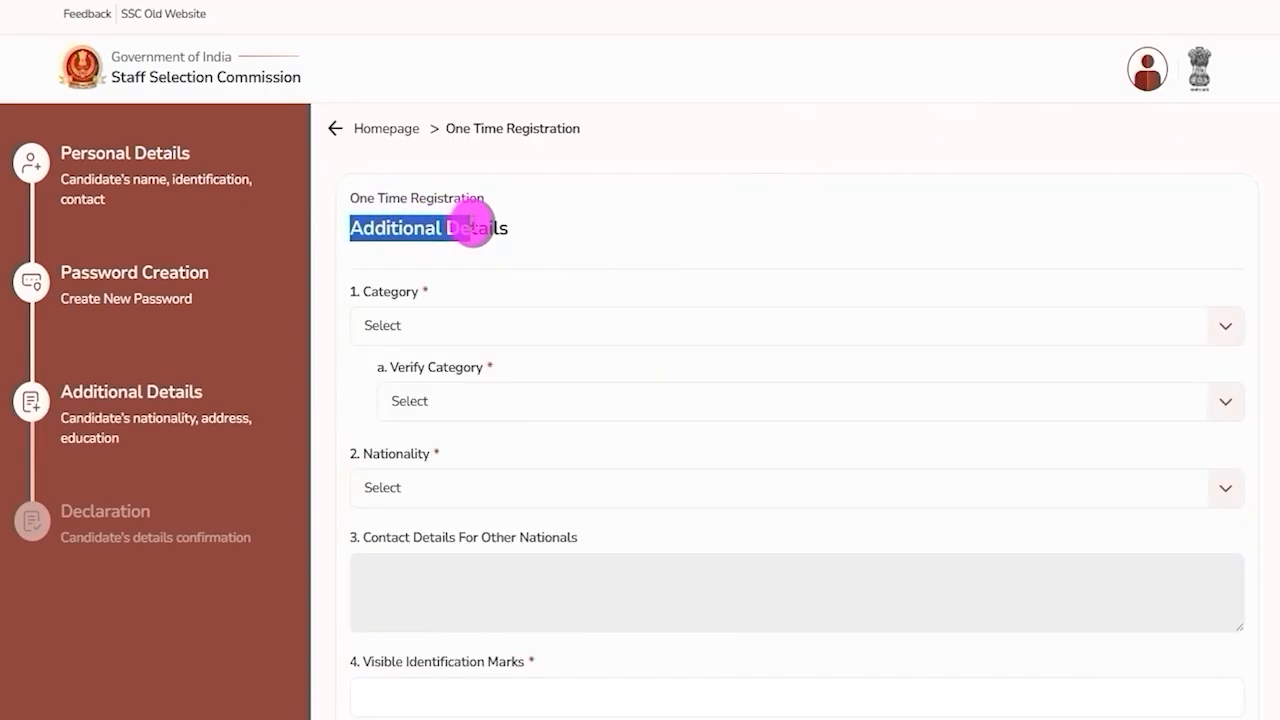
click(466, 335)
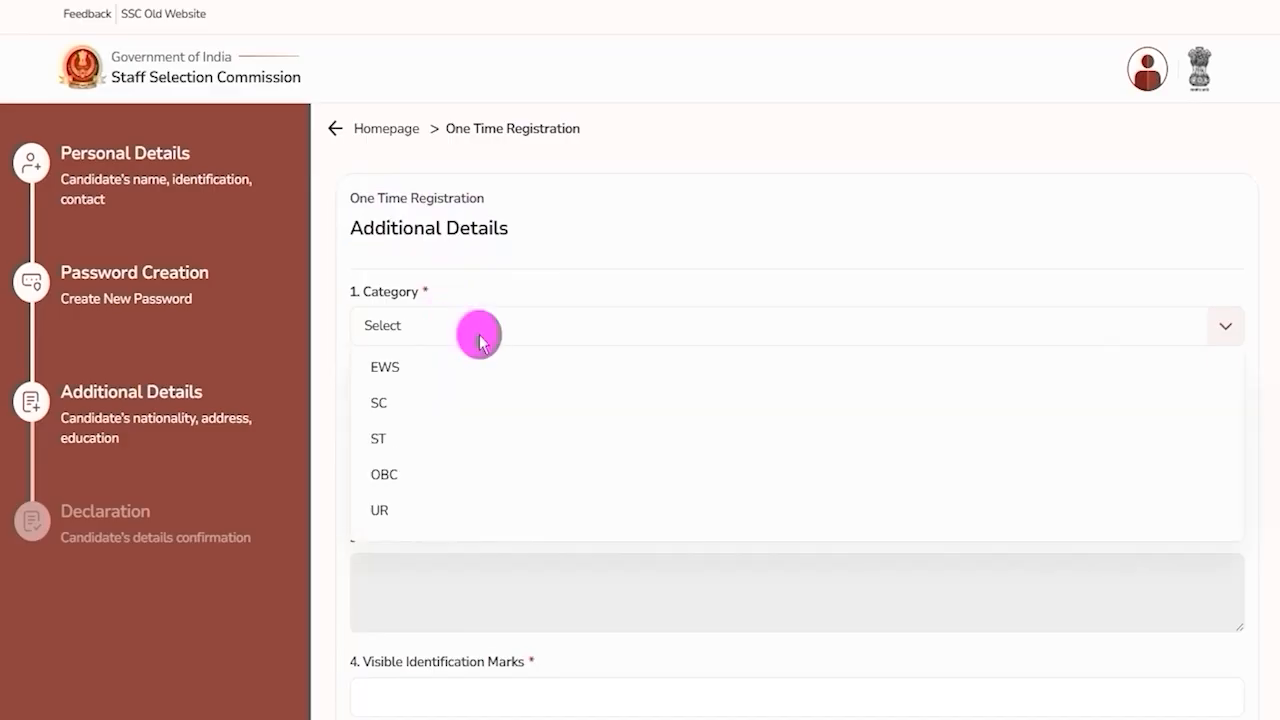
click(405, 478)
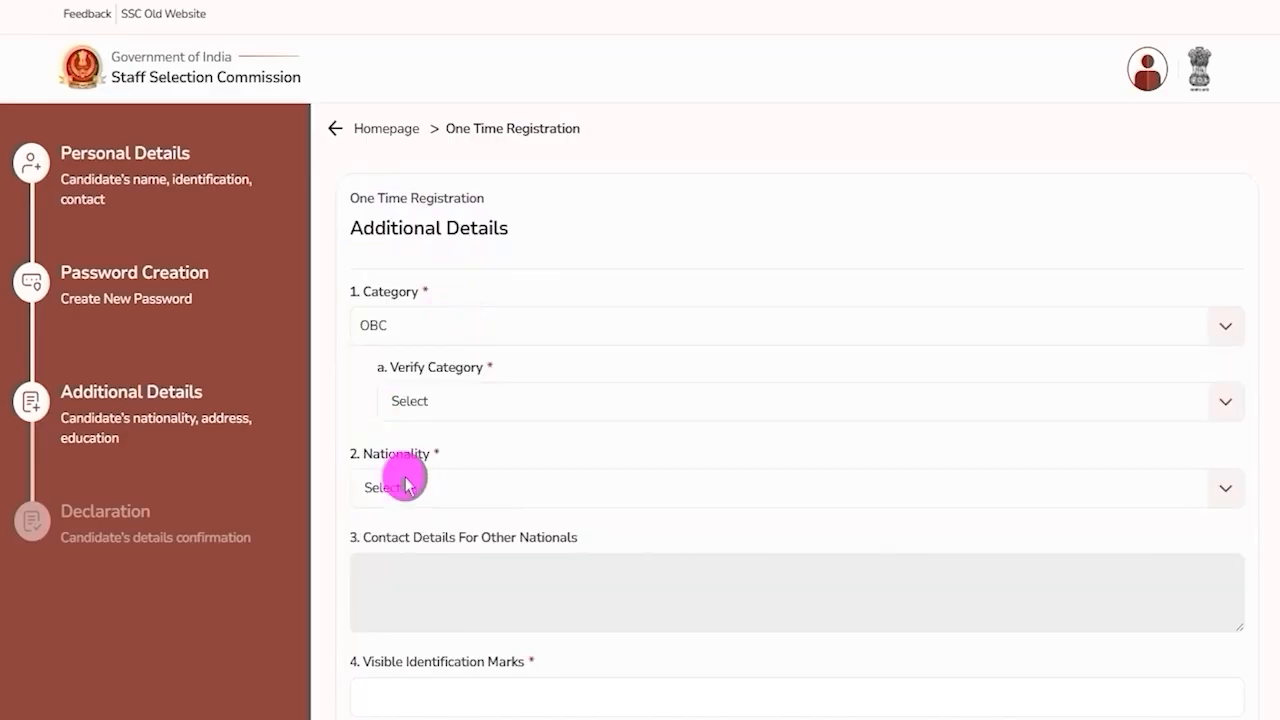
click(450, 405)
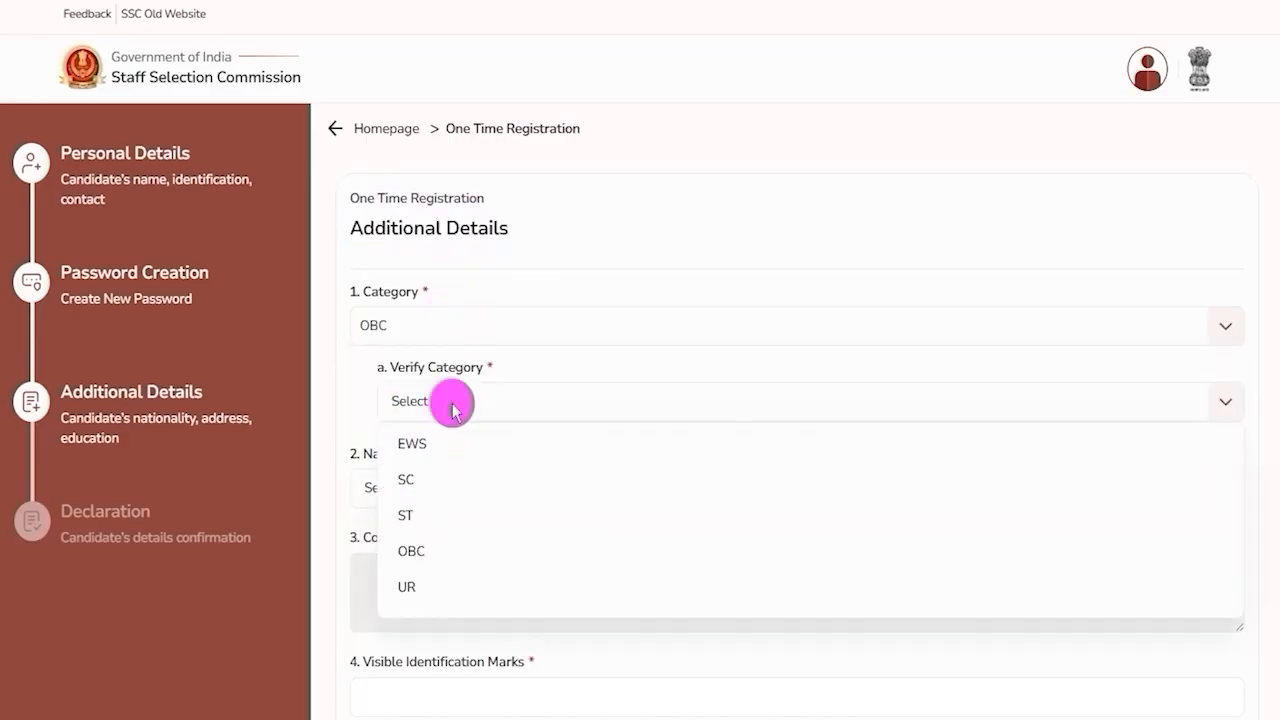
click(418, 553)
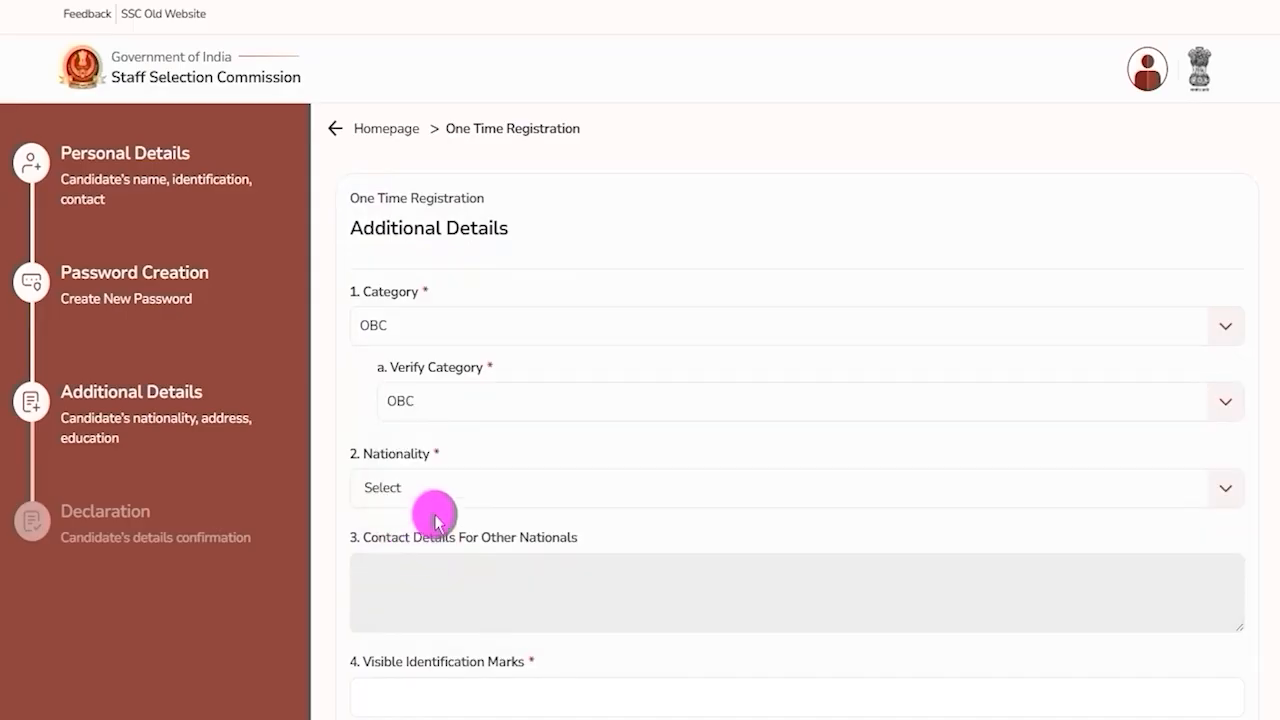
Select 'A subject of Nepal' as Nationality to show the contact details field for other nationals.
click(498, 495)
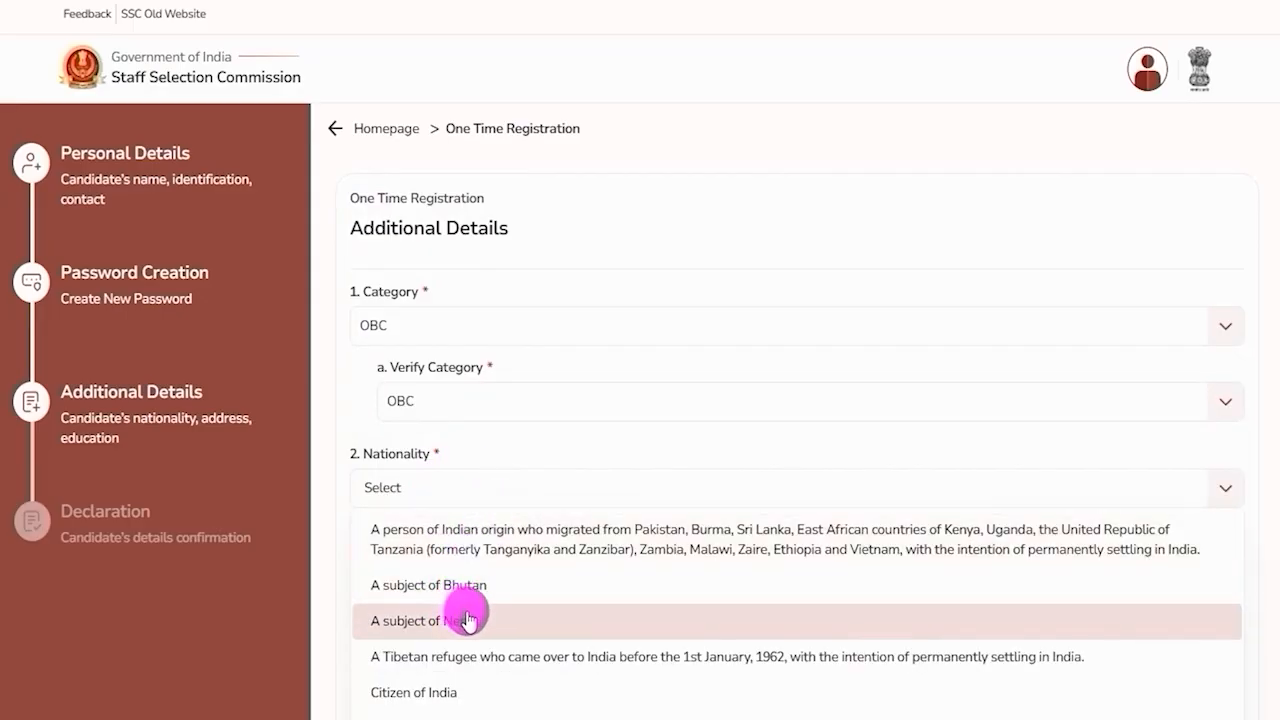
scroll(555, 570, down, 2)
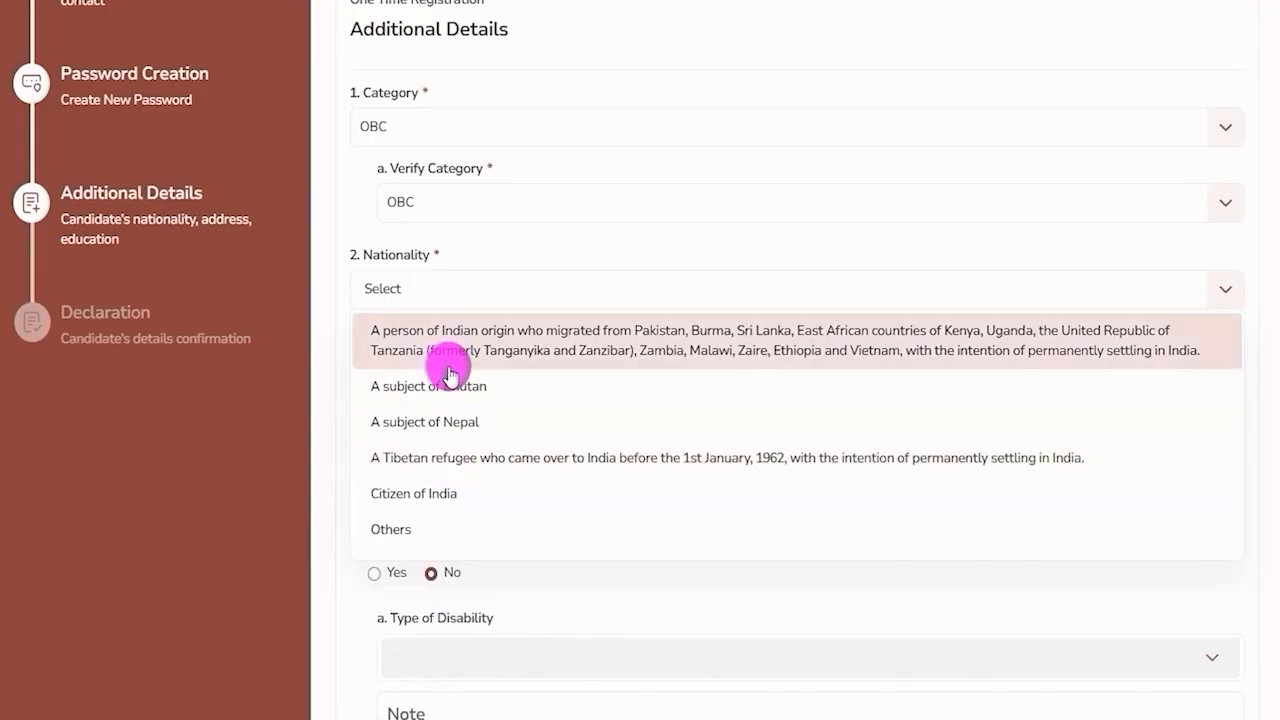
click(472, 420)
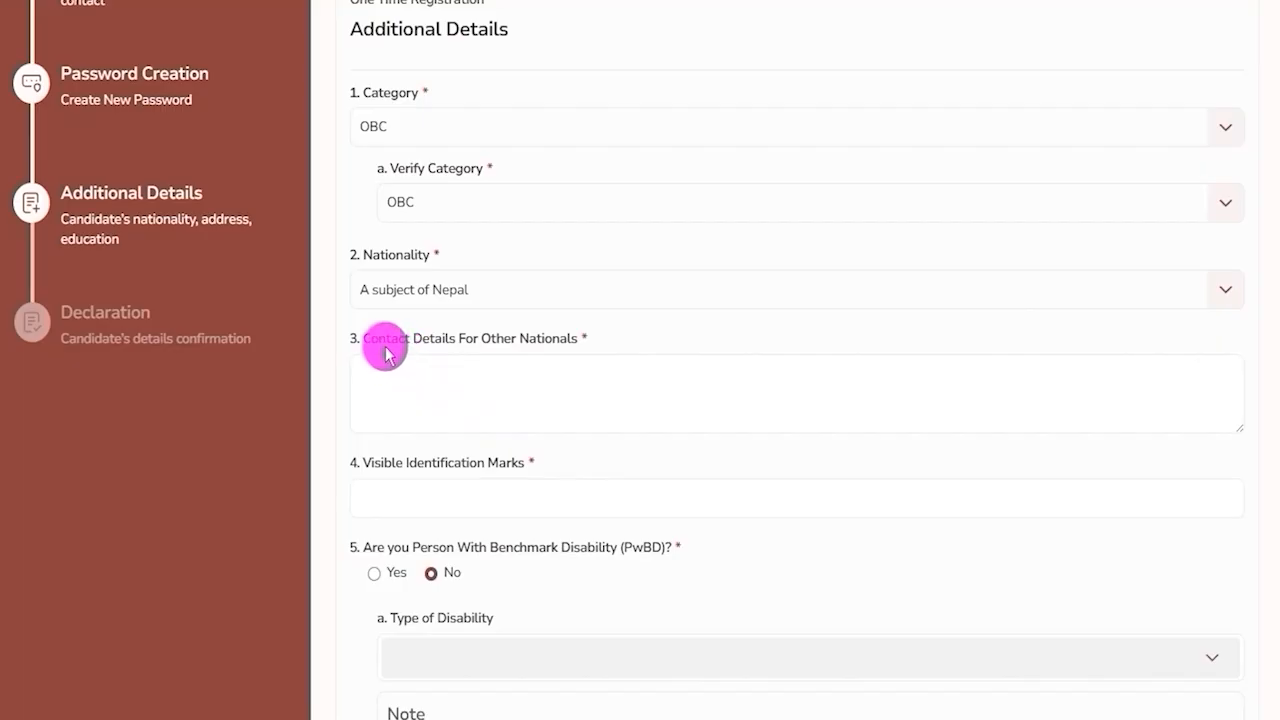
drag(378, 340, 489, 376)
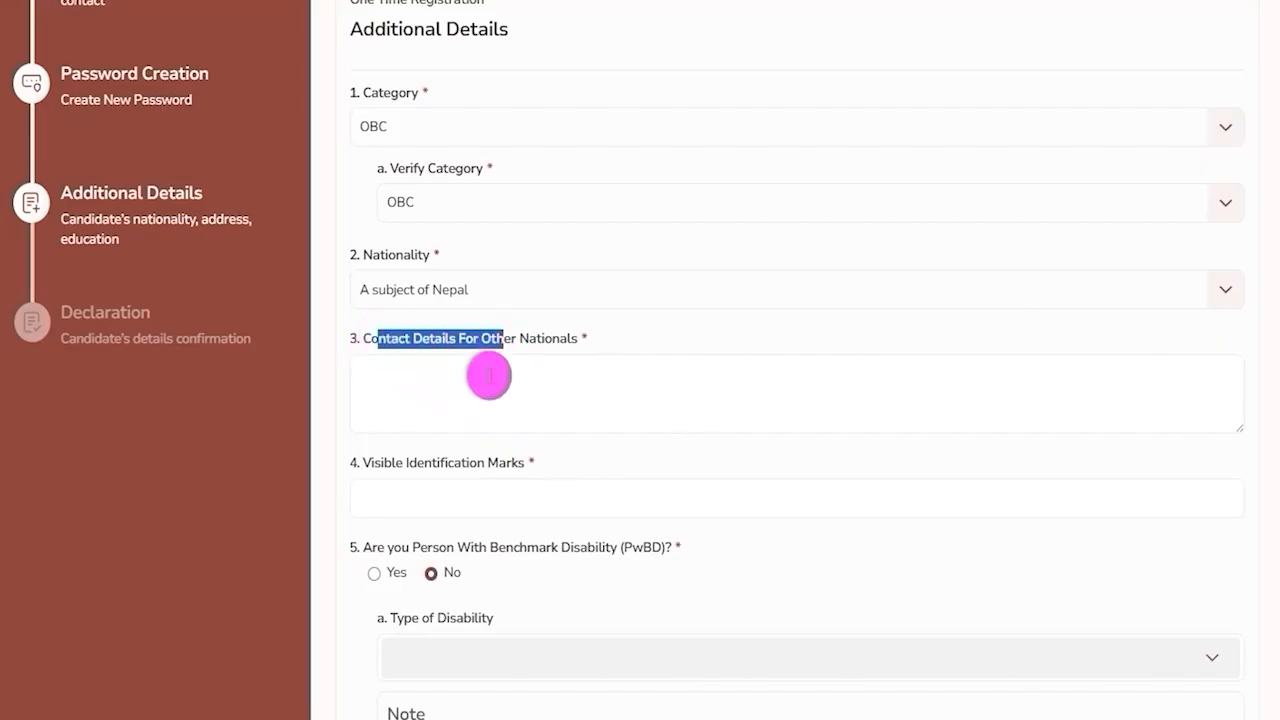
Change Nationality to Citizen of India.
click(420, 291)
click(432, 492)
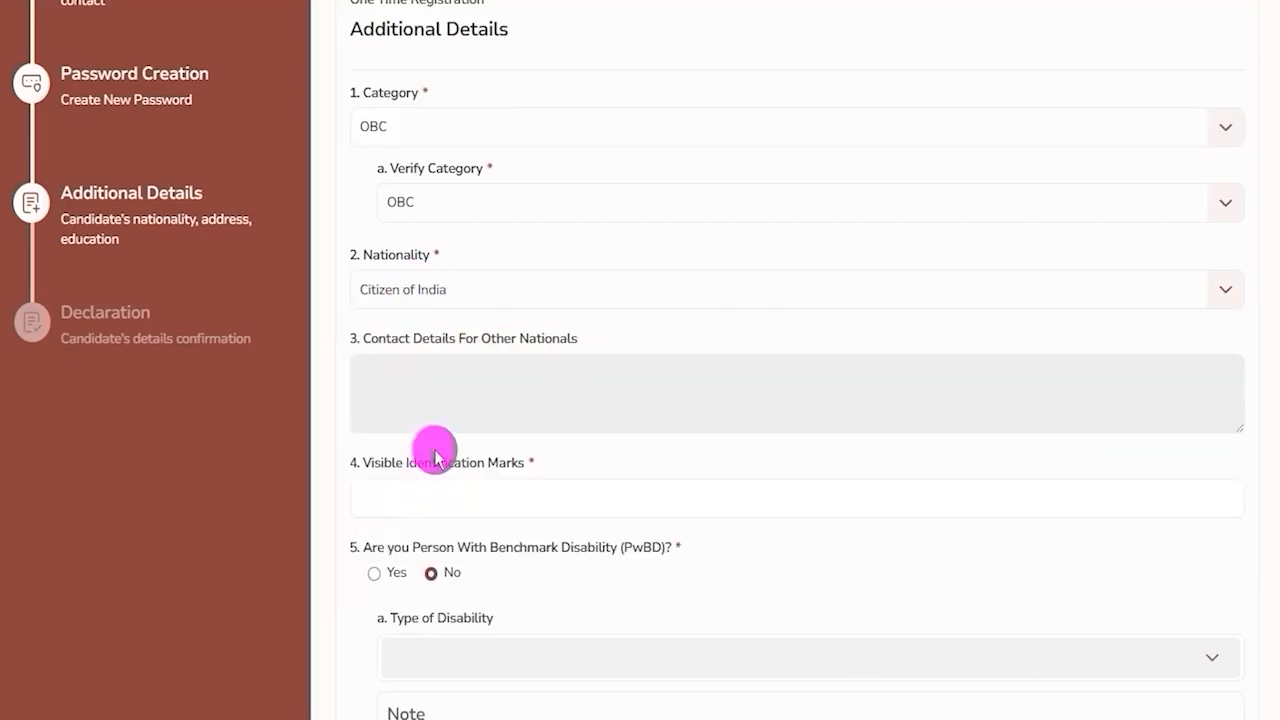
drag(405, 340, 516, 338)
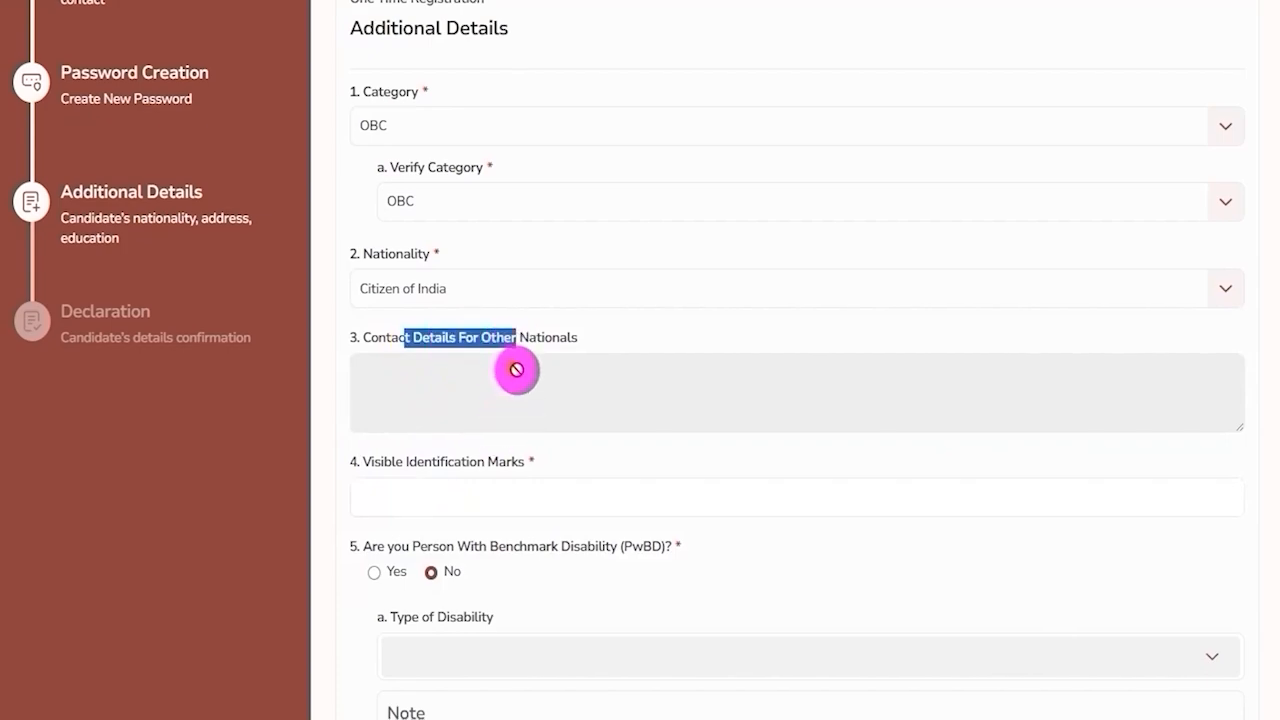
Enter NECK as the Visible Identification Marks.
scroll(517, 369, down, 2)
drag(365, 264, 476, 291)
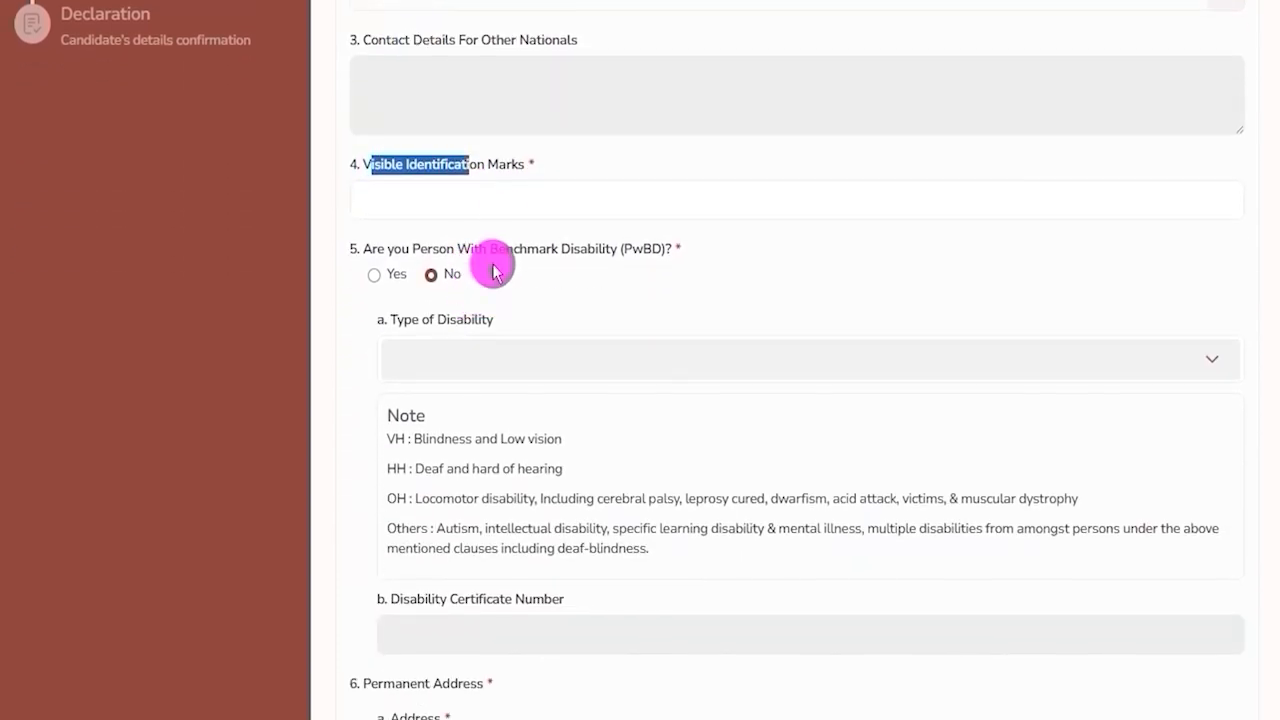
click(523, 197)
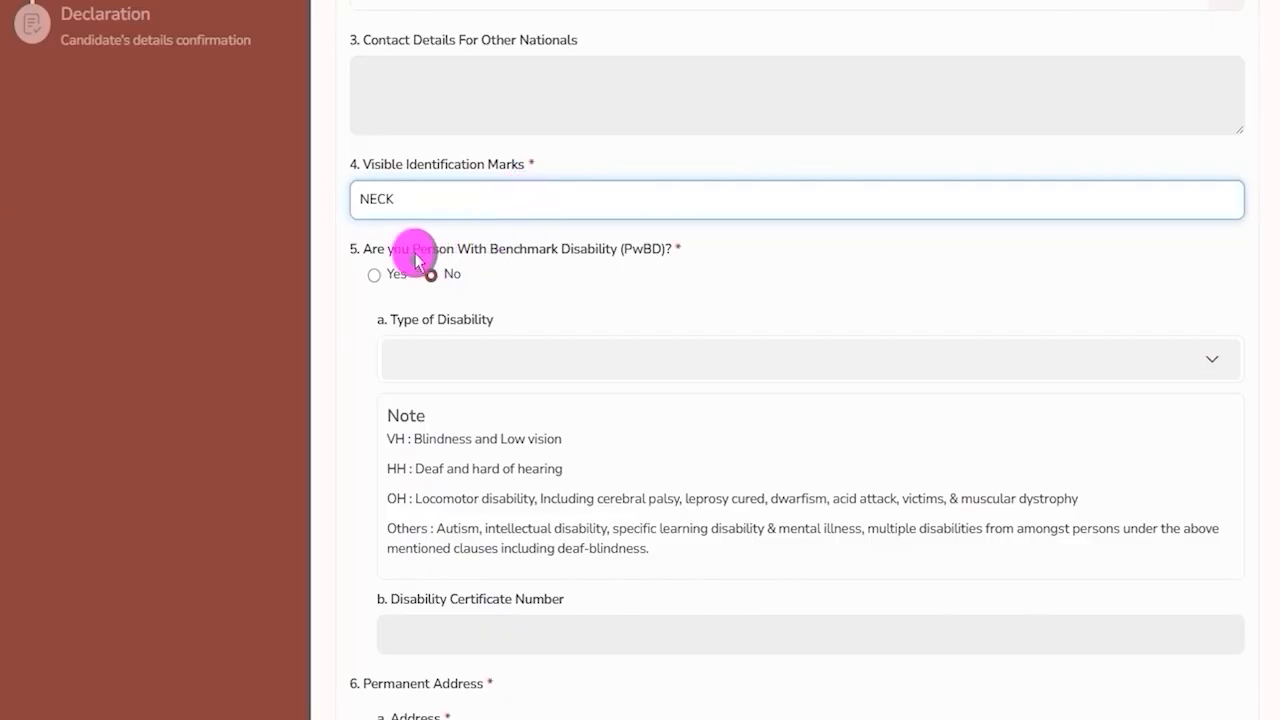
Try answering PwBD as Yes with disability type OH, then set it back to No.
drag(368, 249, 657, 249)
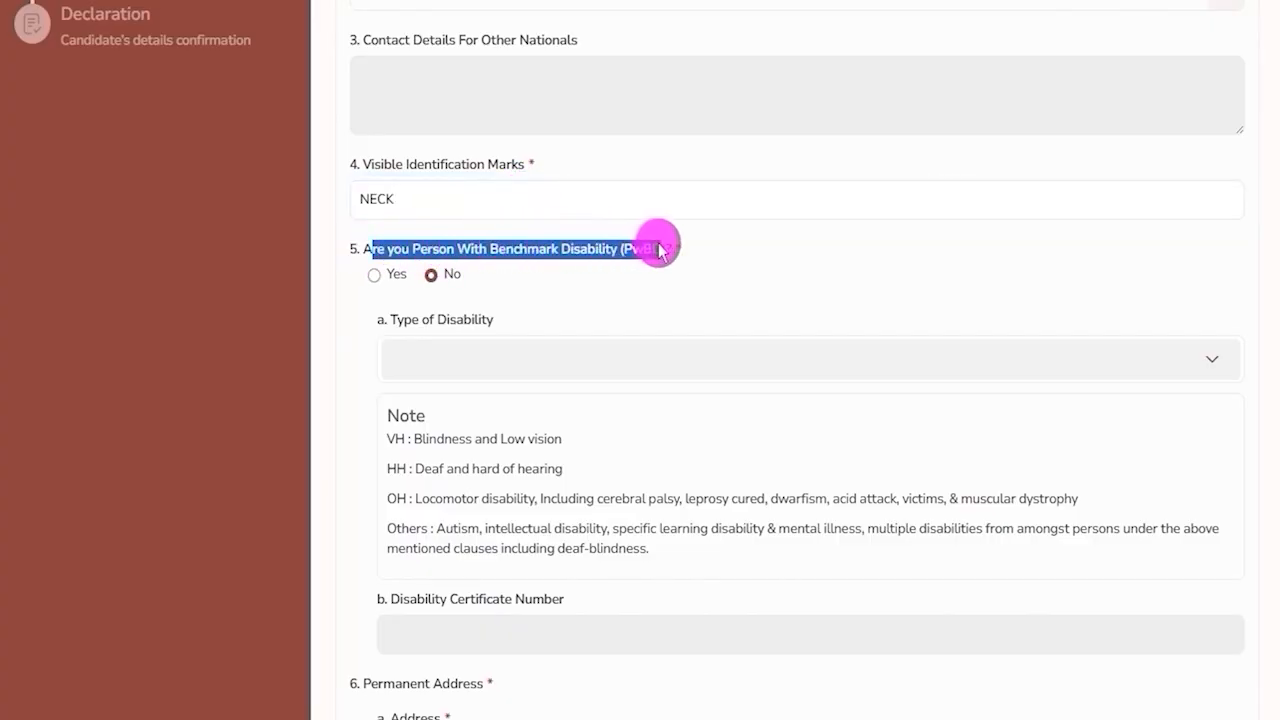
click(376, 276)
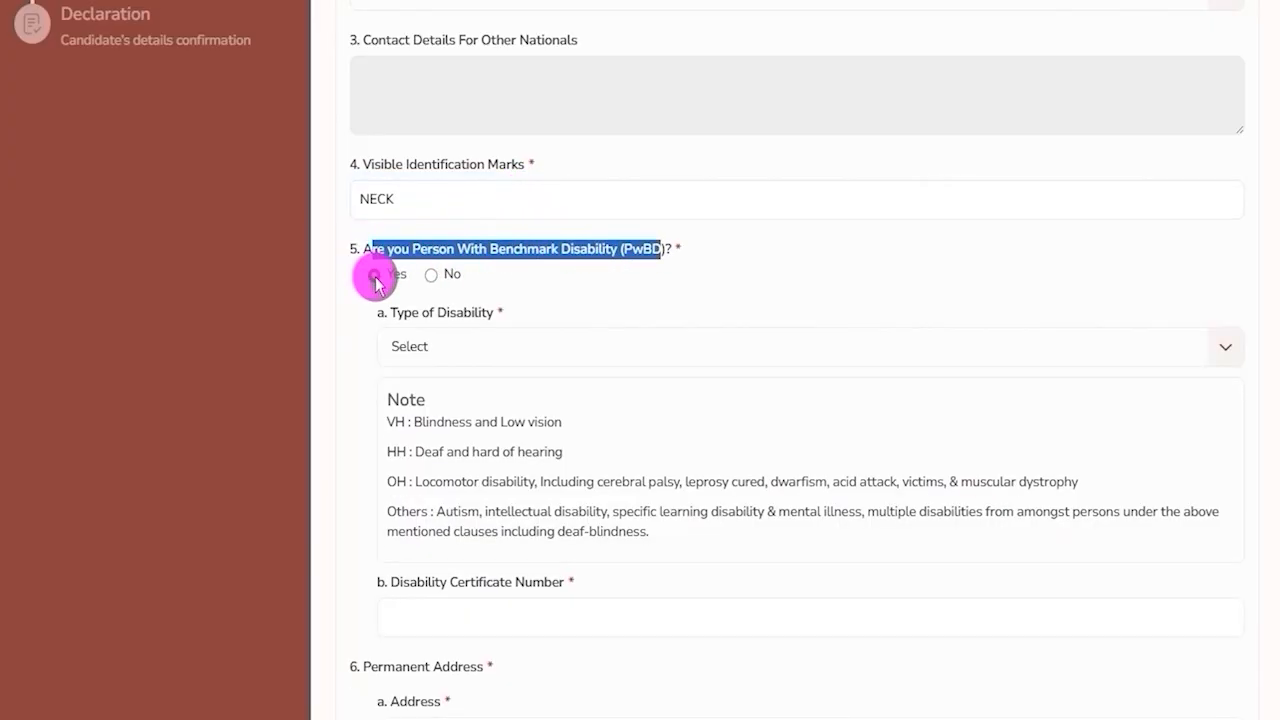
click(472, 350)
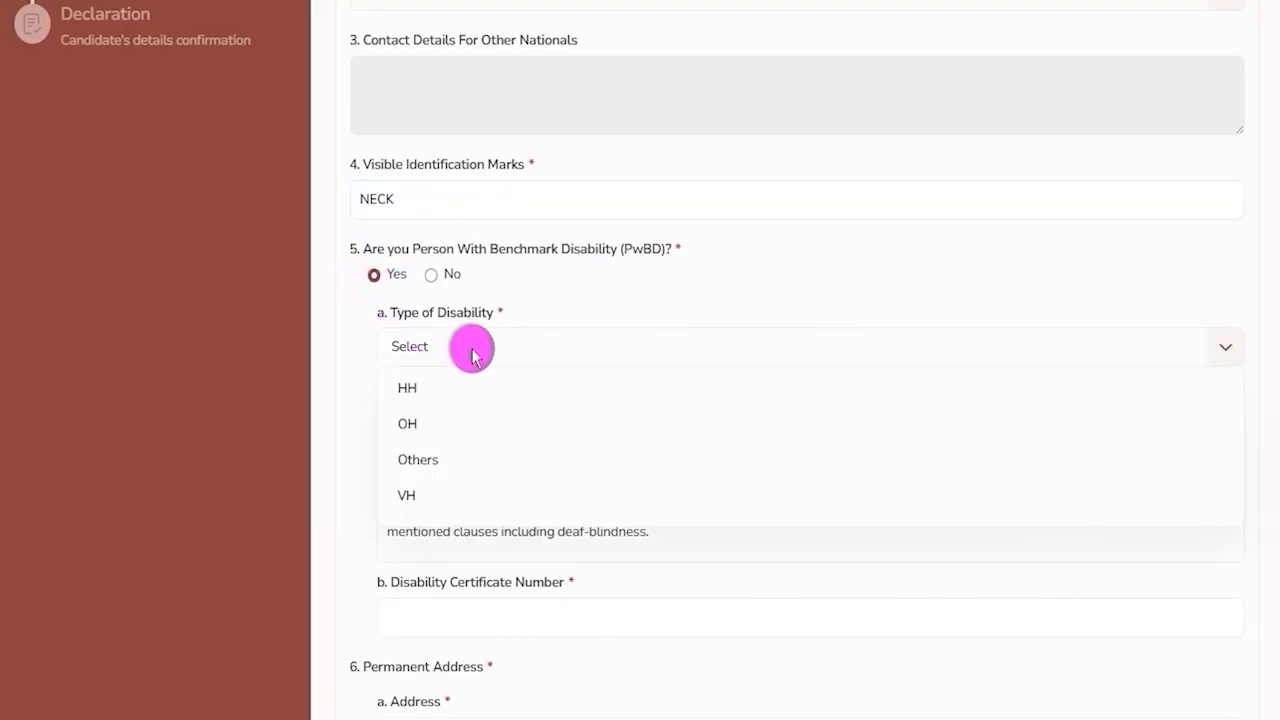
click(444, 432)
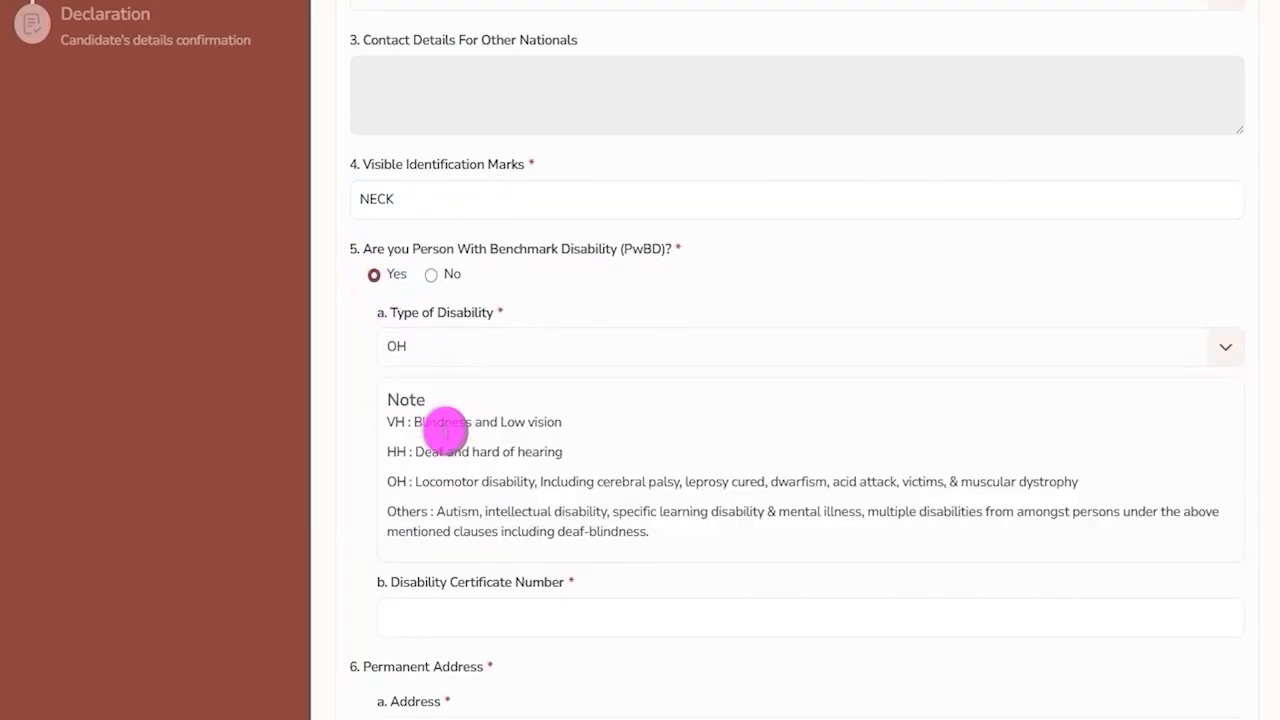
drag(409, 583, 533, 585)
click(513, 613)
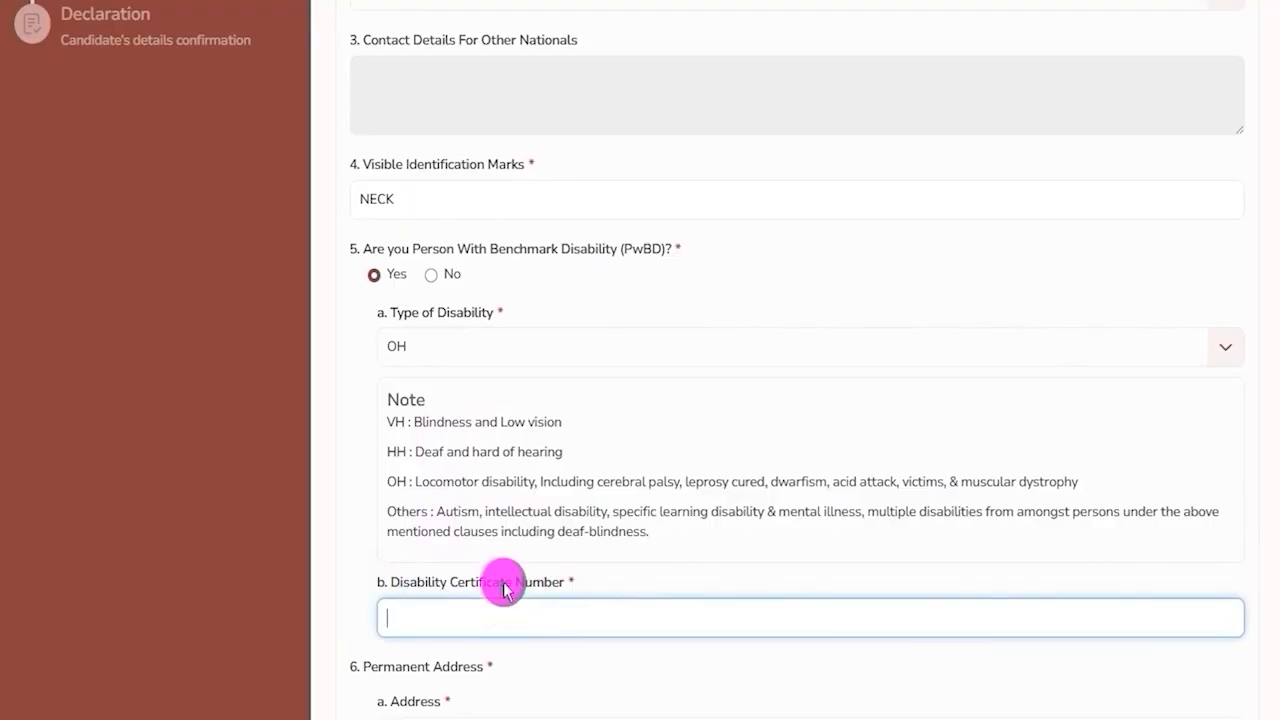
click(431, 275)
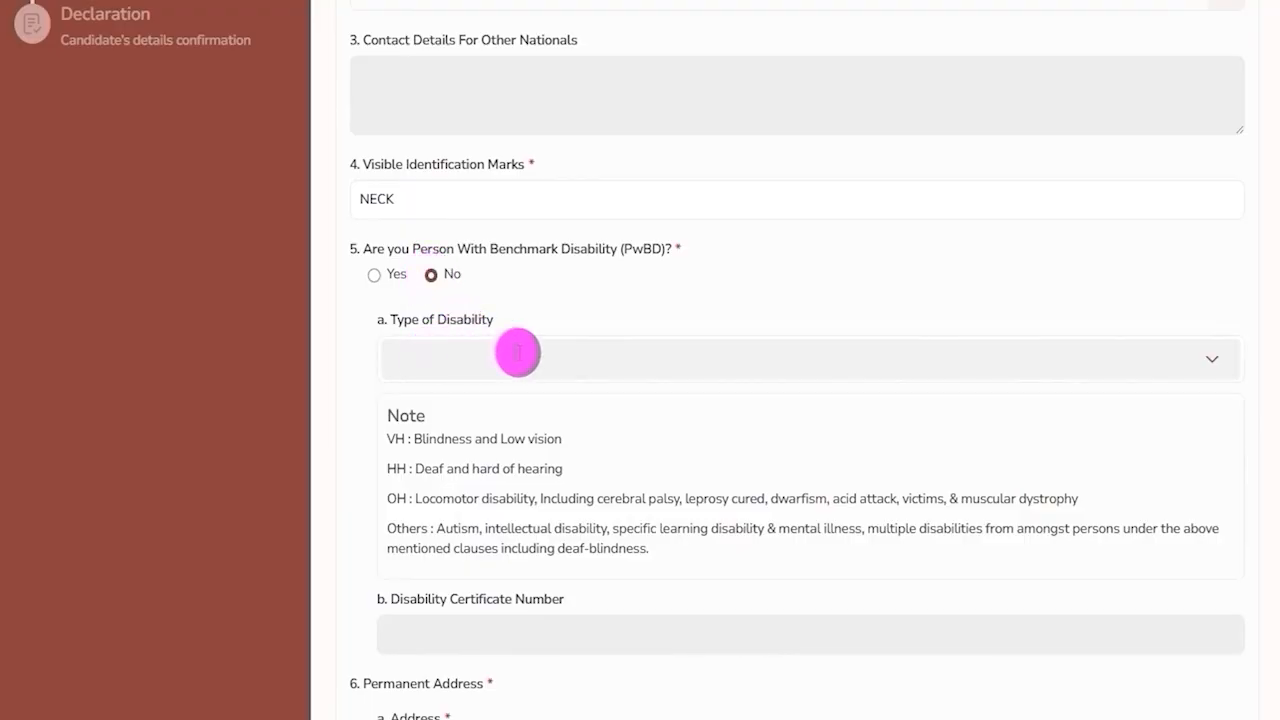
Review the Permanent Address fields and the question whether the present address is the same.
scroll(487, 440, down, 4)
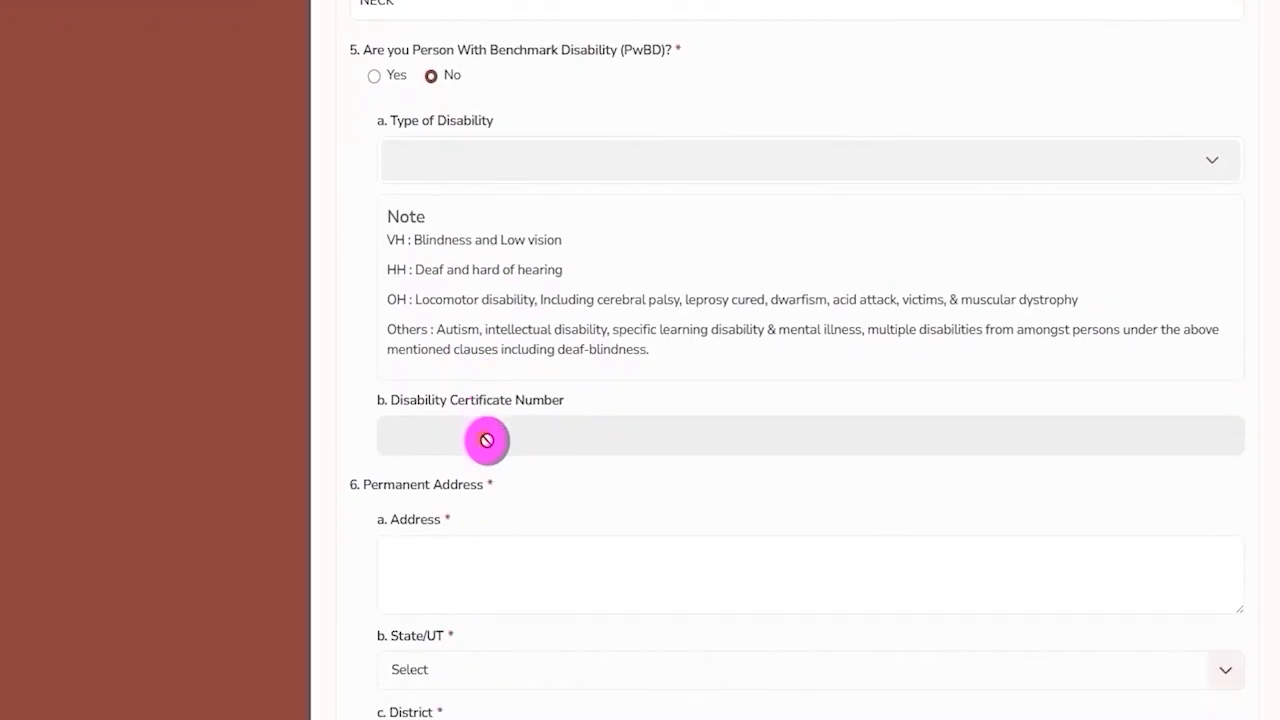
drag(380, 287, 457, 343)
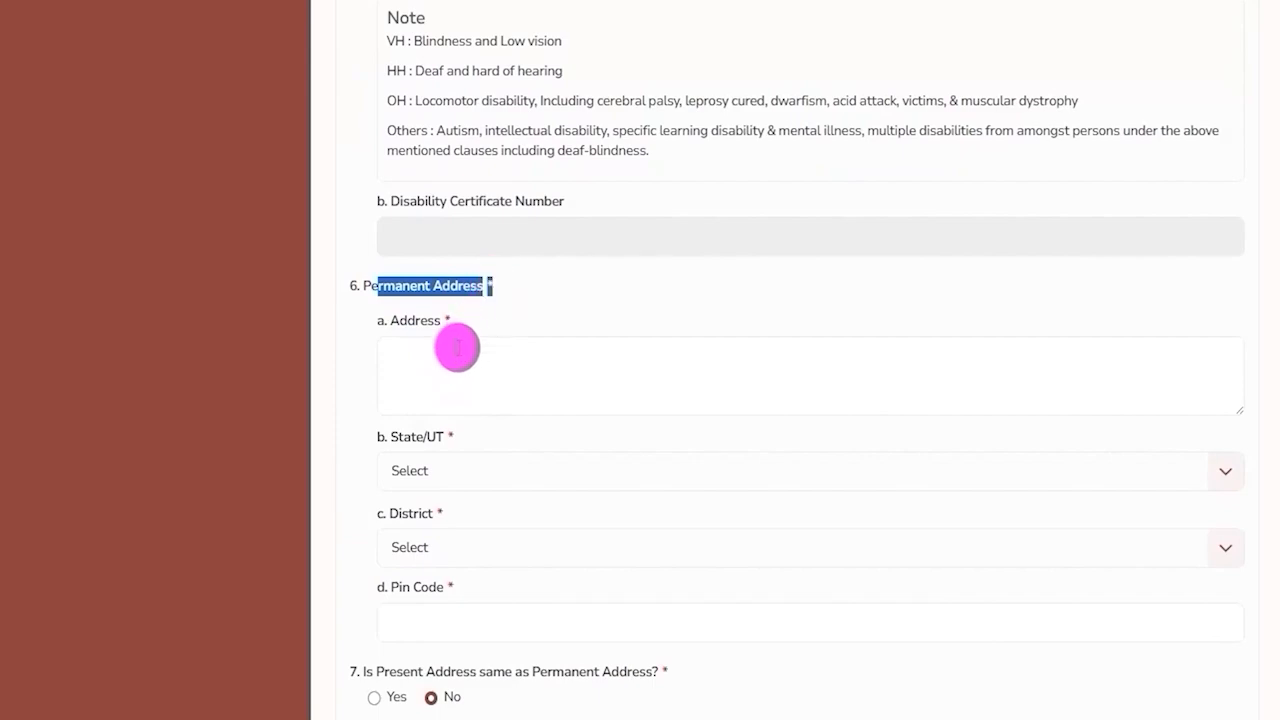
click(466, 357)
scroll(471, 356, down, 1)
scroll(471, 357, down, 1)
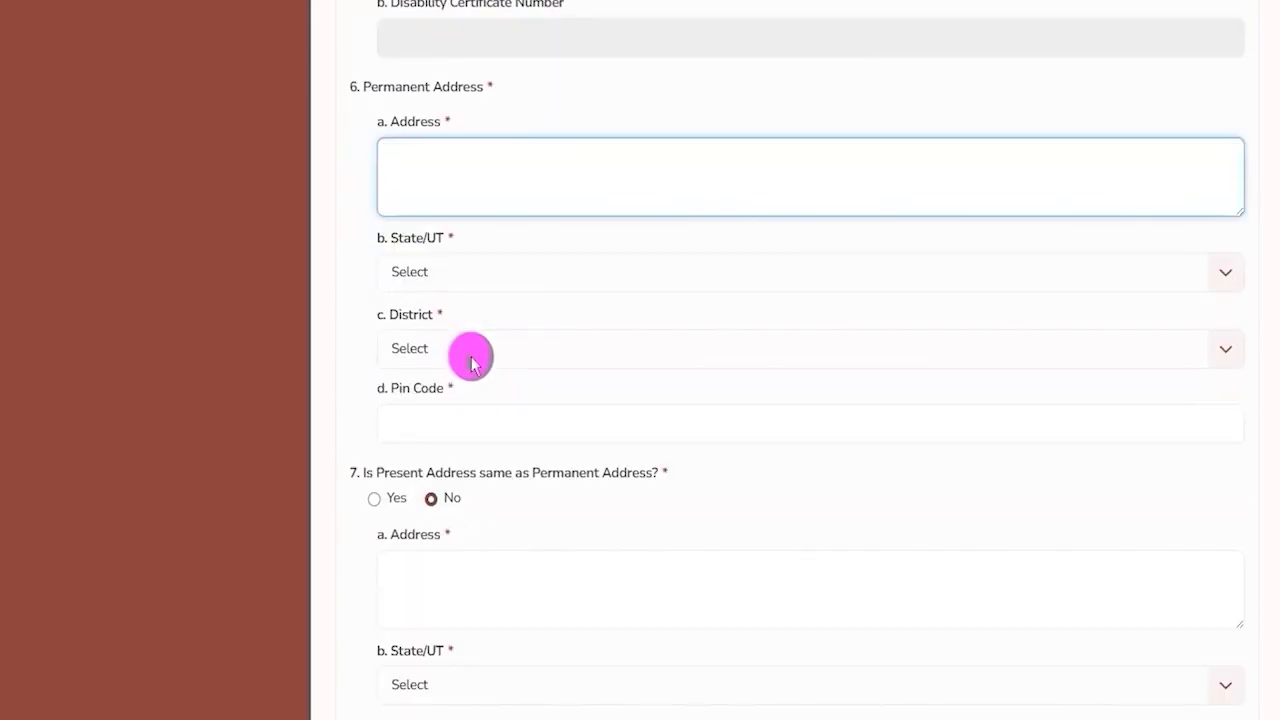
scroll(471, 360, down, 2)
drag(389, 274, 492, 274)
scroll(475, 330, up, 1)
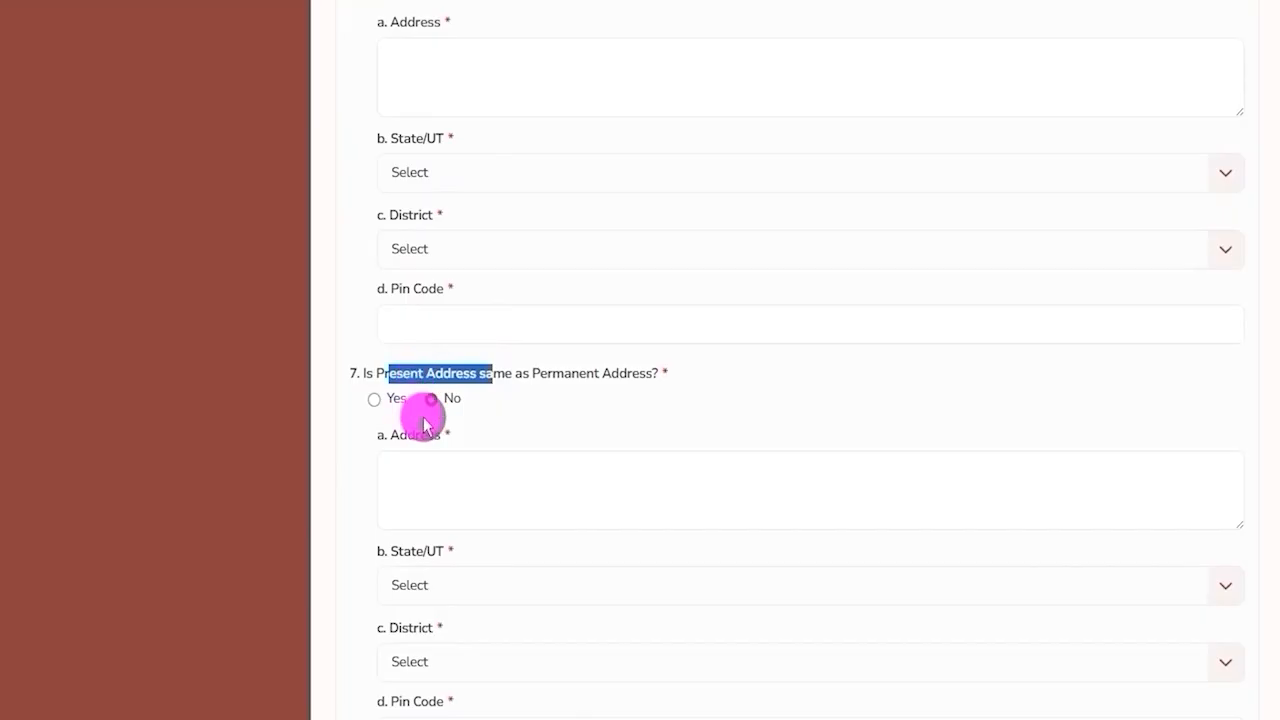
scroll(424, 424, up, 2)
drag(392, 186, 477, 186)
scroll(489, 383, down, 2)
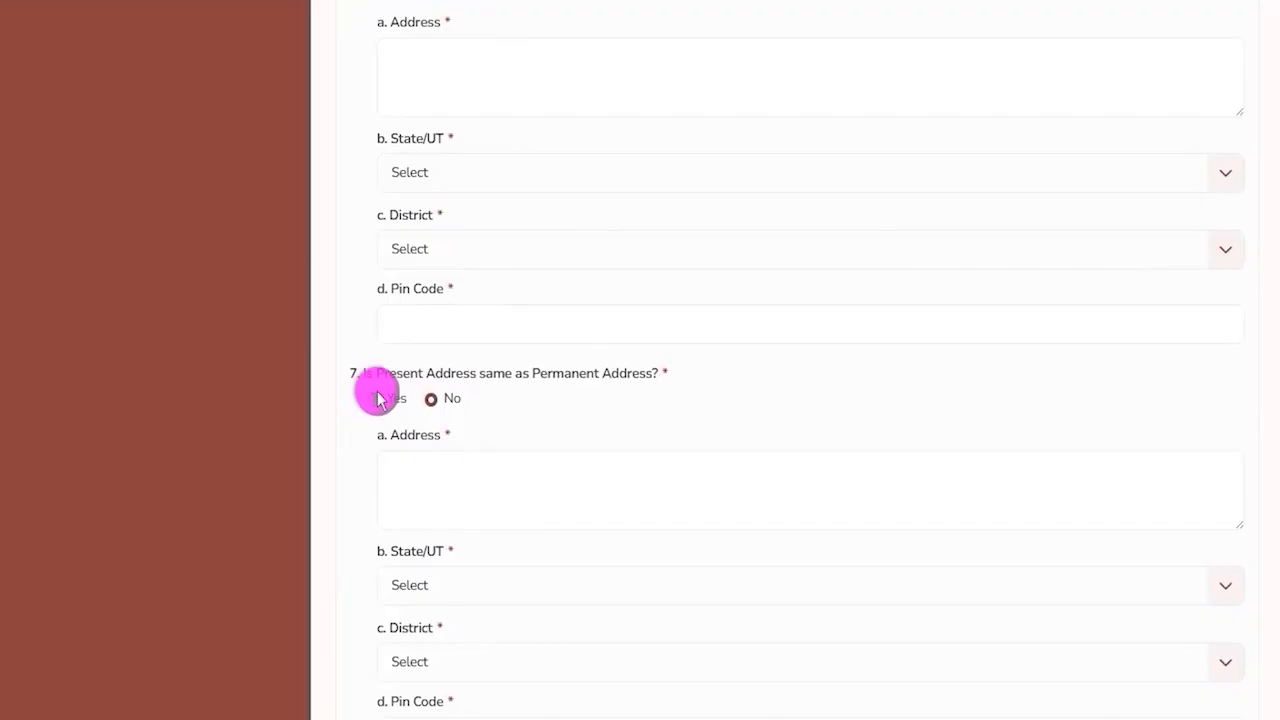
drag(382, 372, 434, 372)
scroll(449, 386, up, 3)
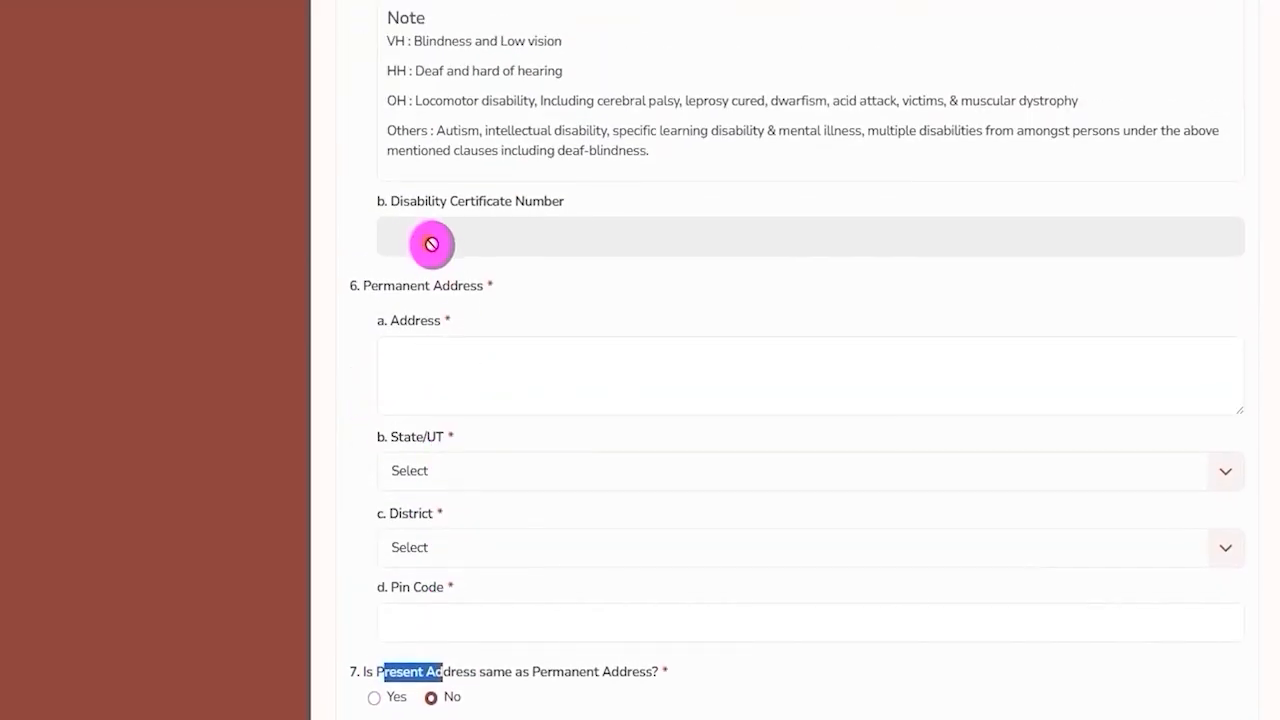
Review the Present Address fields shown when the present address differs from the permanent one.
drag(391, 286, 457, 286)
scroll(500, 449, down, 4)
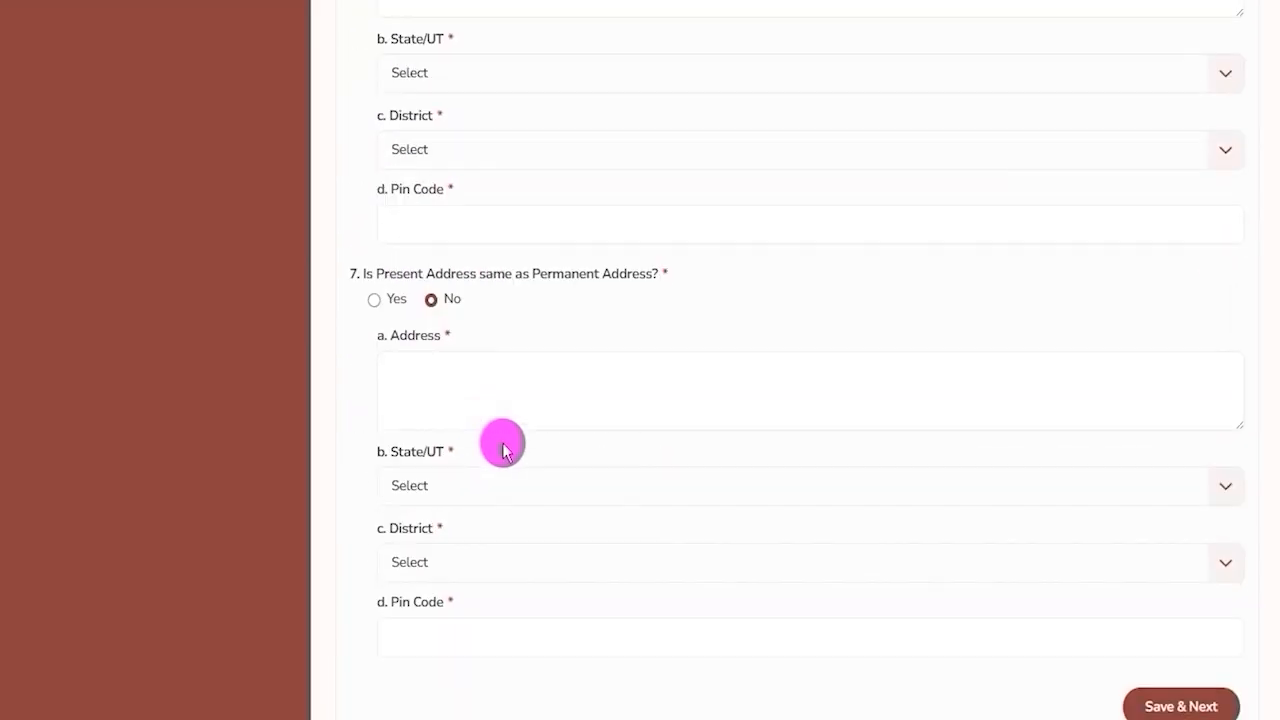
scroll(503, 447, down, 1)
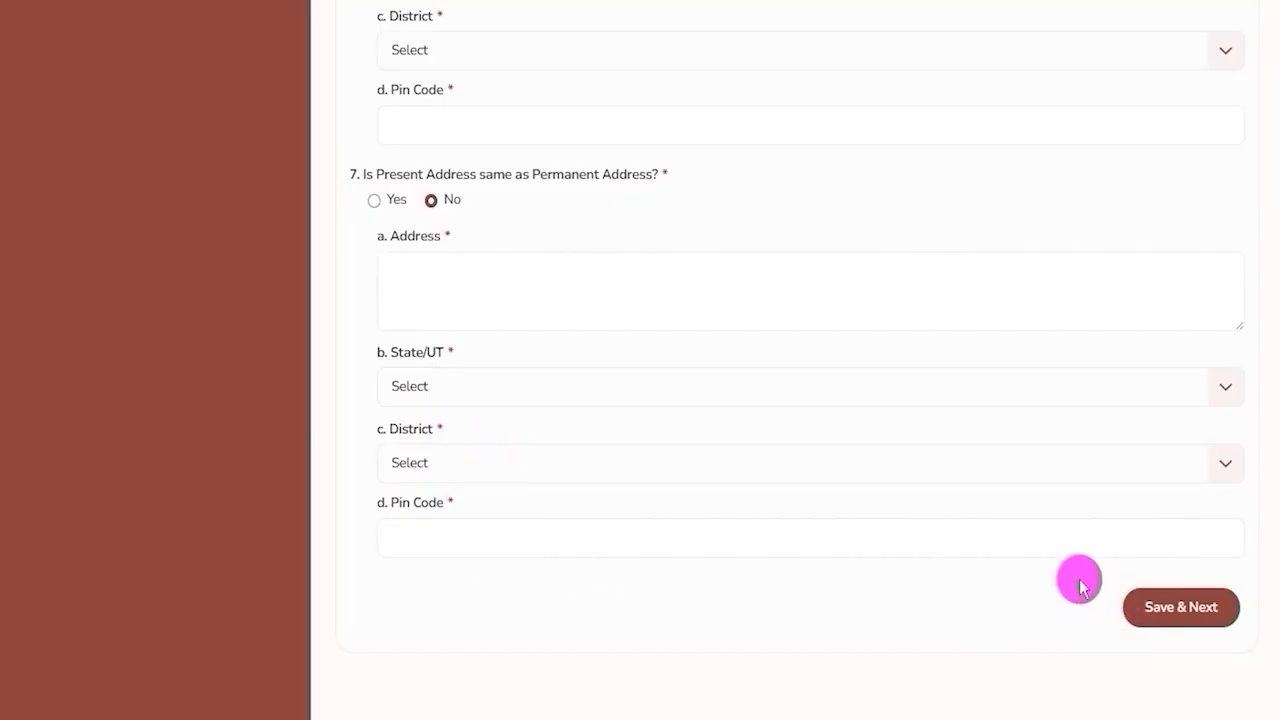
mouse_move(1083, 567)
mouse_down()
mouse_move(1131, 571)
mouse_move(1243, 617)
mouse_move(1255, 640)
mouse_up()
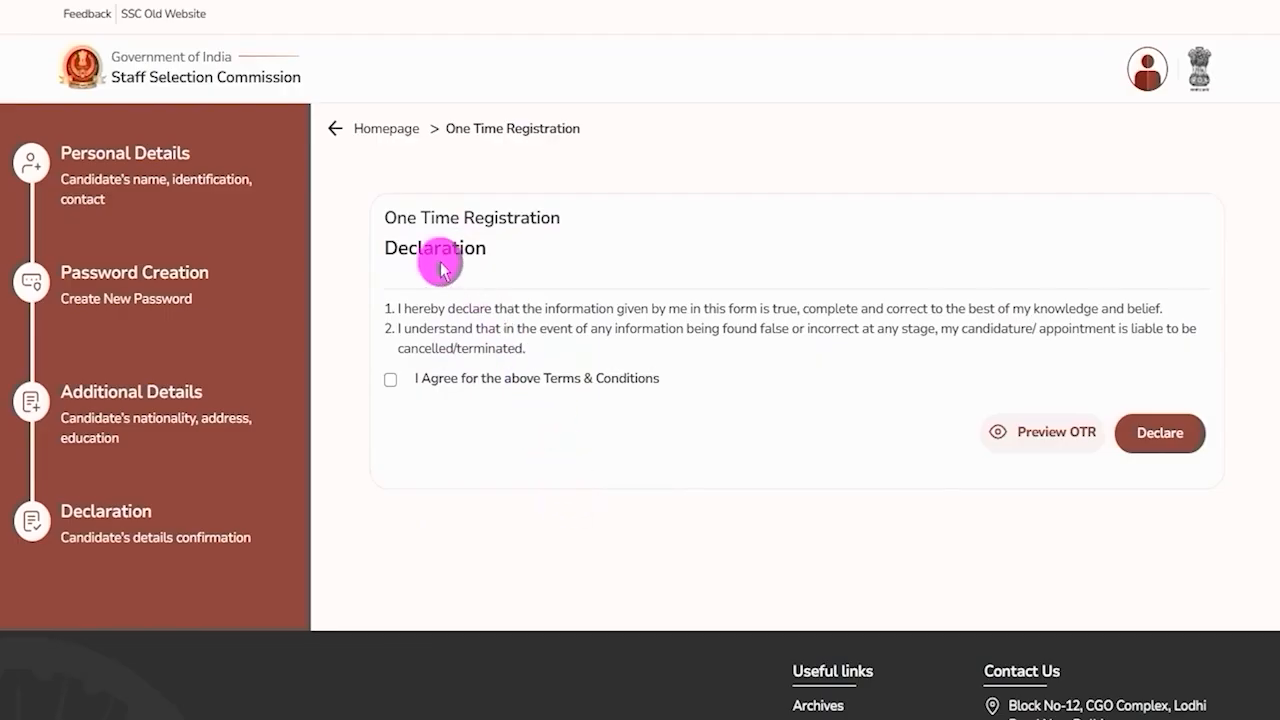
Accept the declaration by agreeing to the Terms & Conditions on the One Time Registration Declaration page.
drag(399, 250, 463, 250)
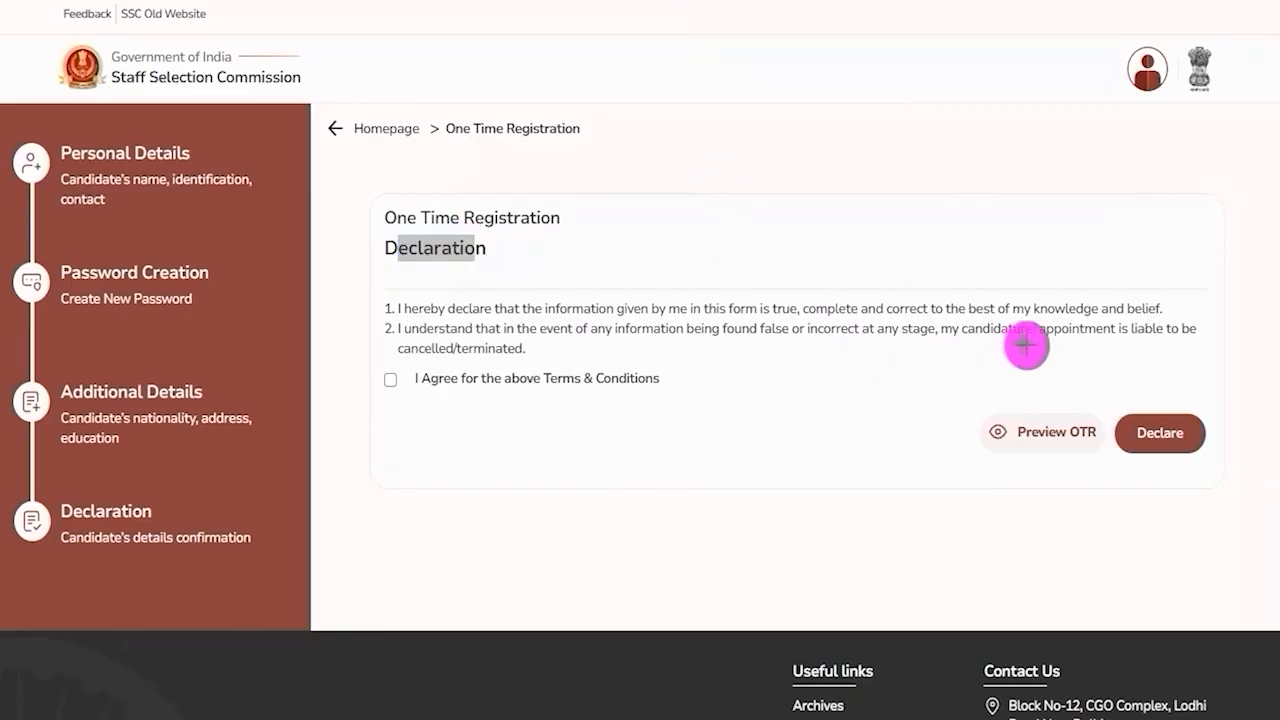
drag(1020, 210, 1030, 410)
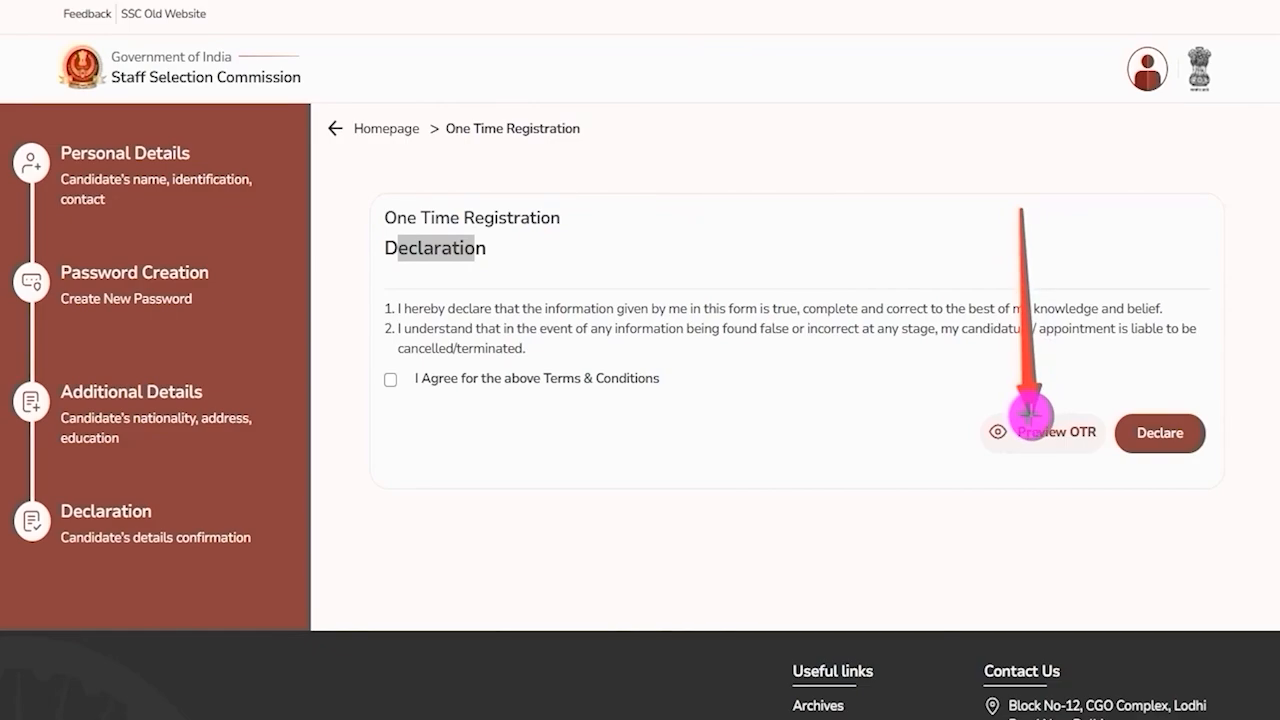
drag(1030, 413, 1030, 413)
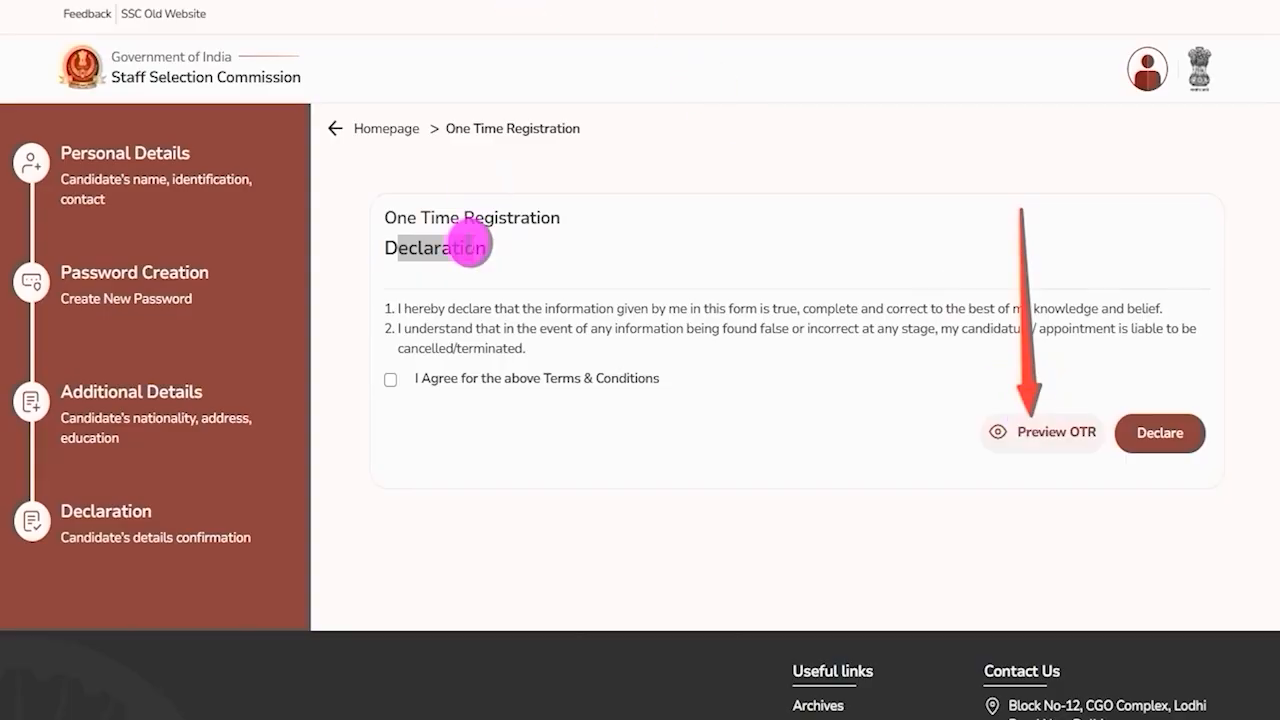
click(390, 379)
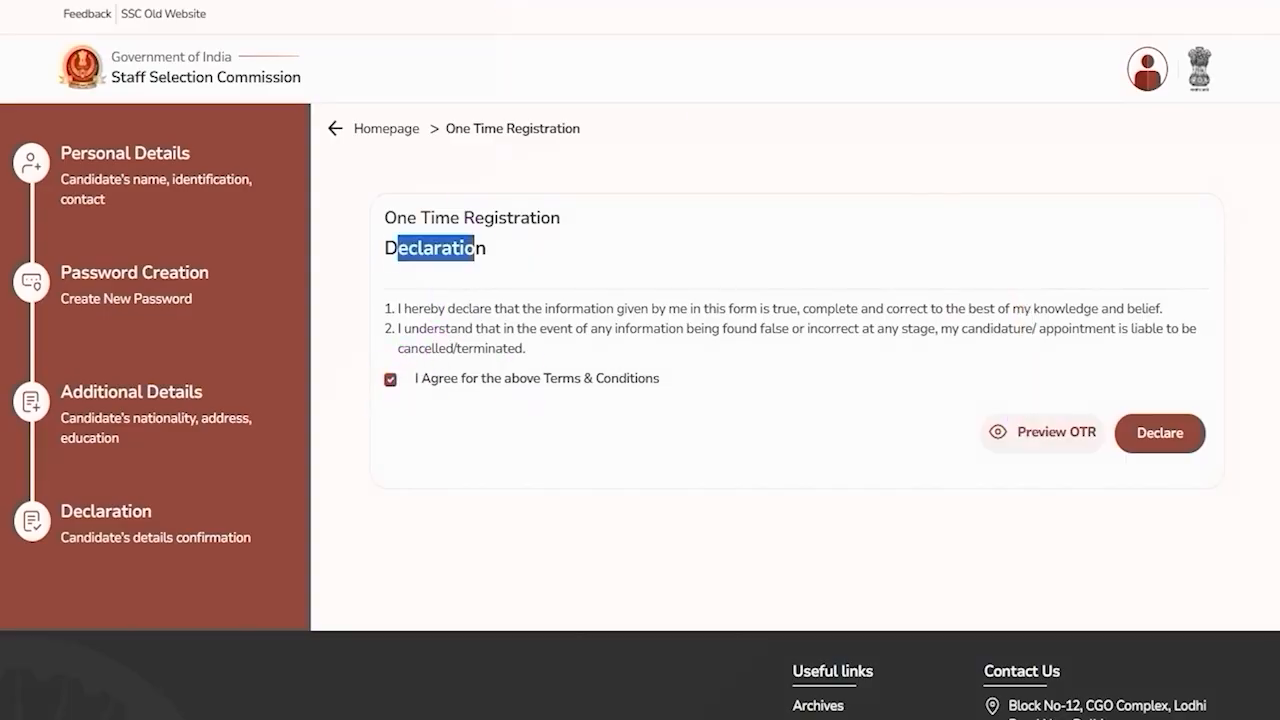
key(ctrl+alt+d)
Open the application for Head Constable (Ministerial) in Delhi Police Examination, 2025 from Live Examinations.
drag(1253, 228, 1195, 430)
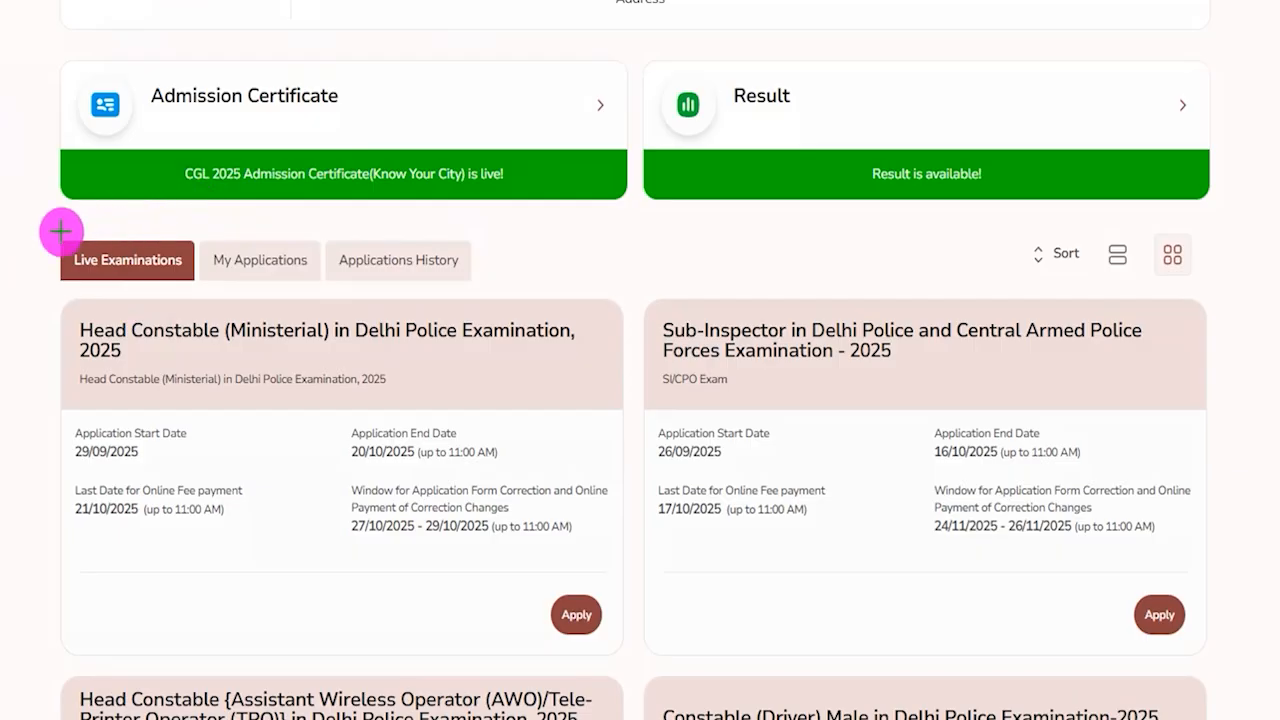
mouse_move(35, 224)
mouse_down()
mouse_move(184, 256)
mouse_move(196, 279)
mouse_up()
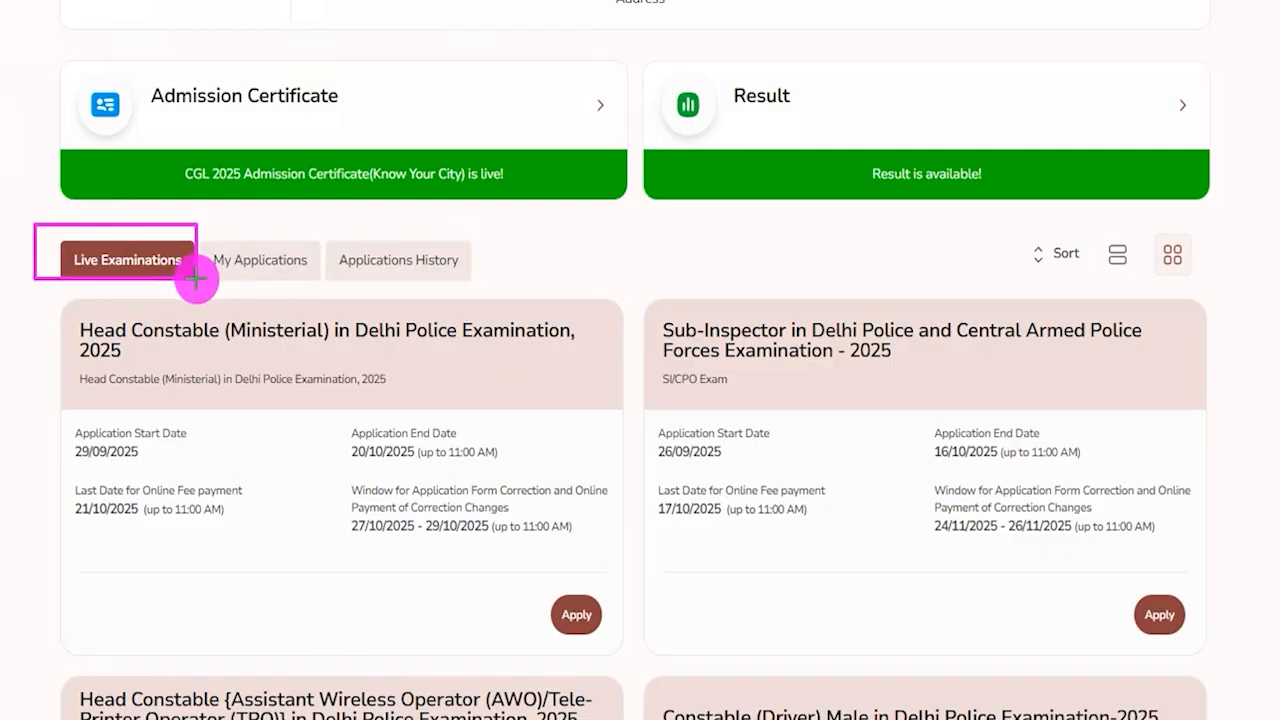
mouse_move(20, 290)
mouse_down()
mouse_move(590, 407)
mouse_move(623, 437)
mouse_move(631, 669)
mouse_up()
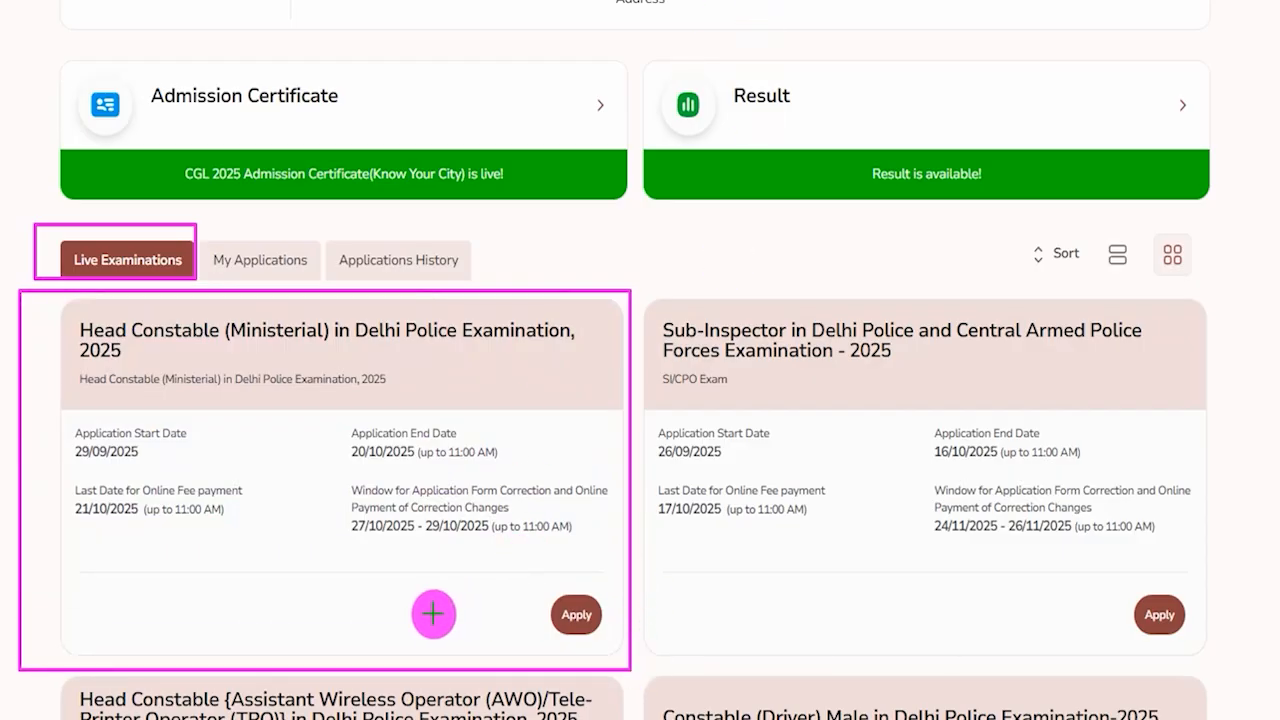
drag(322, 611, 542, 618)
click(548, 618)
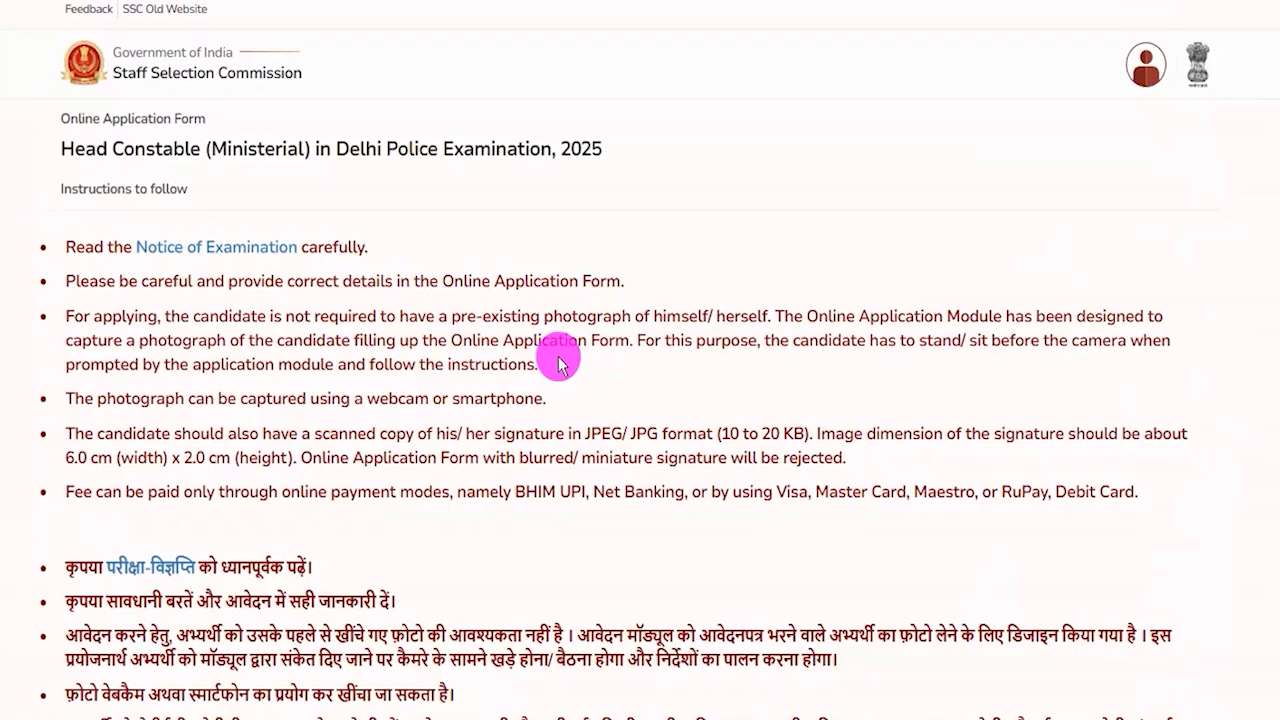
Read the instructions to follow for the online application form.
scroll(557, 354, down, 4)
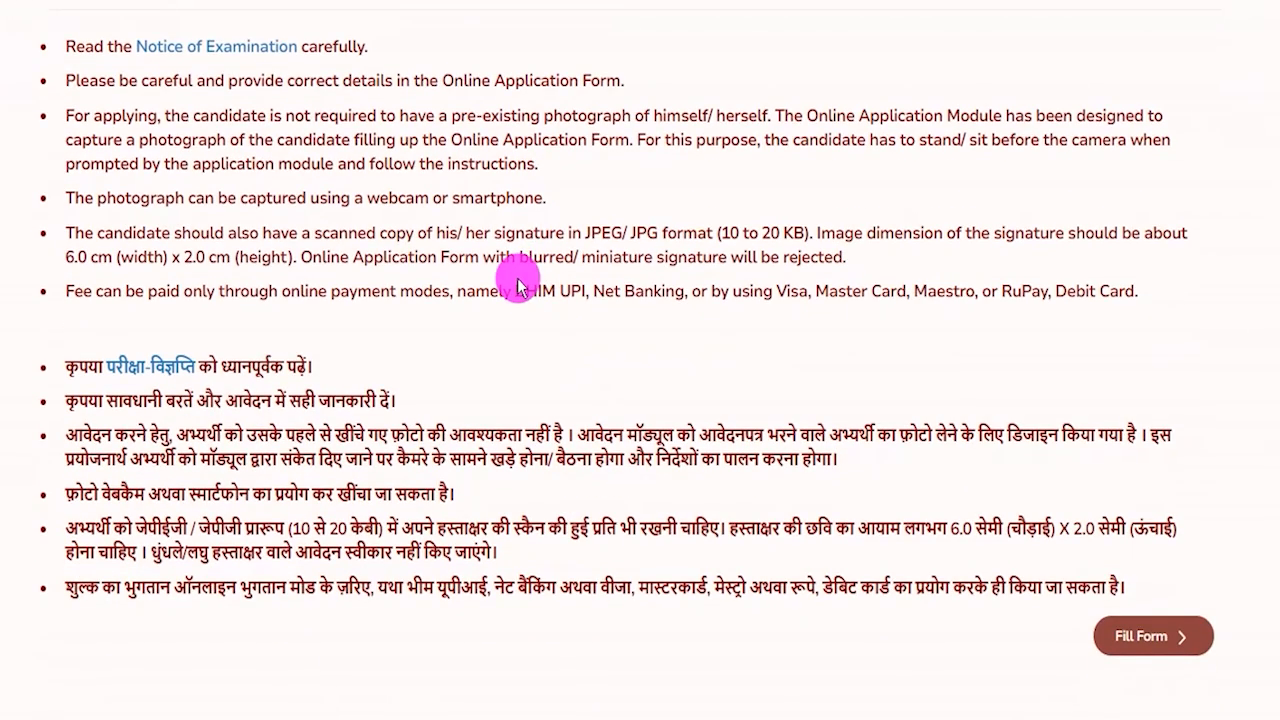
drag(314, 435, 450, 478)
drag(405, 552, 506, 563)
scroll(588, 292, down, 3)
scroll(650, 290, up, 2)
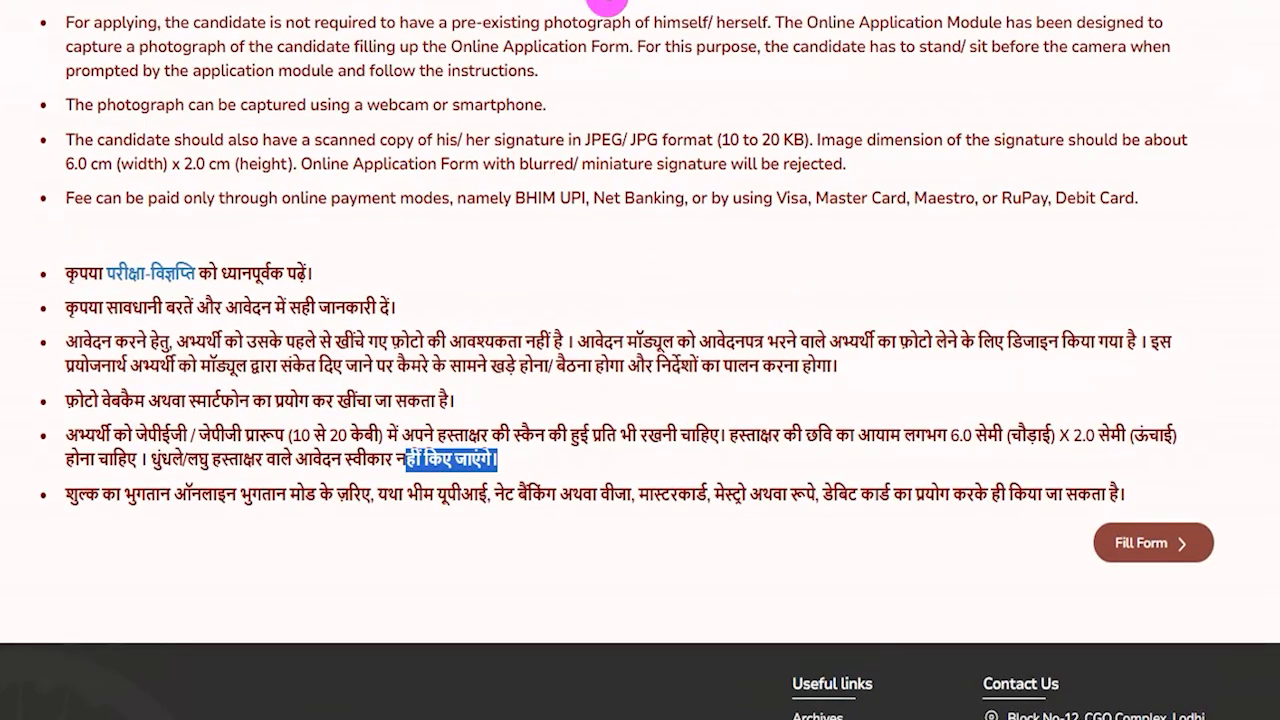
drag(810, 548, 1078, 548)
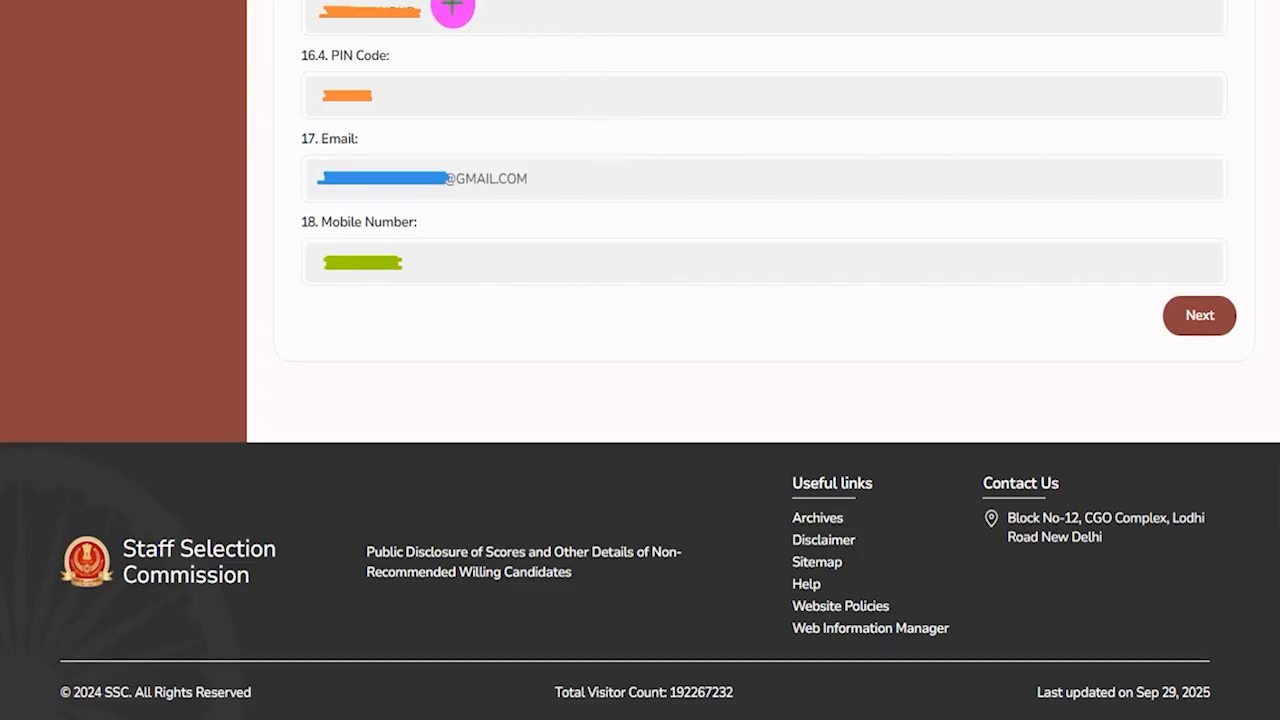
Check the prefilled PIN code, email and mobile number in the personal details and continue to the next page.
drag(455, 28, 490, 3)
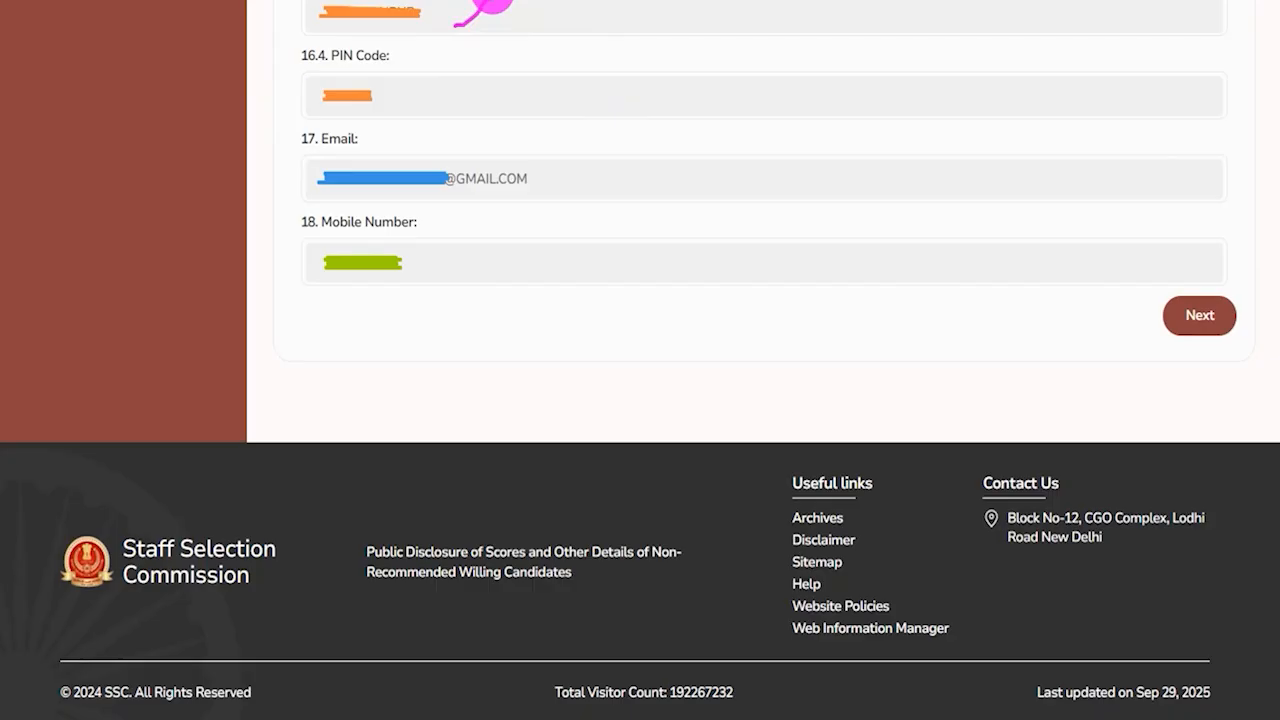
drag(451, 91, 484, 64)
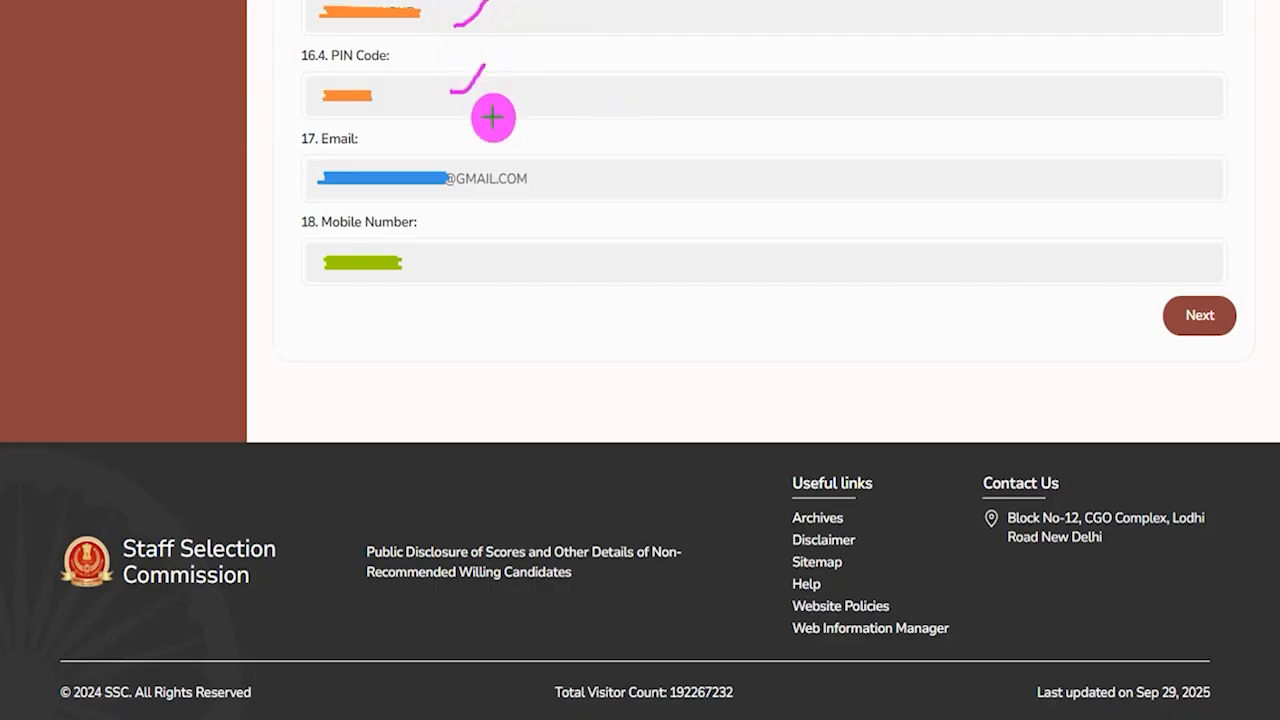
drag(539, 180, 562, 158)
drag(507, 255, 538, 240)
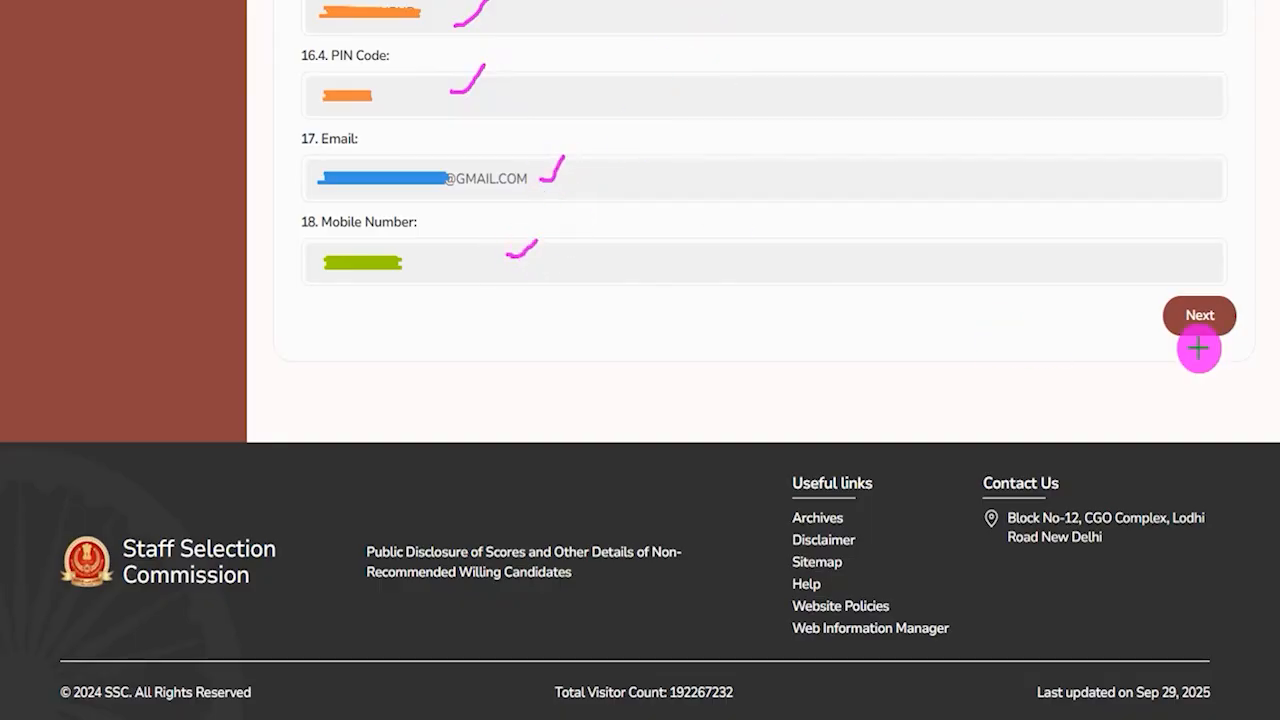
drag(970, 313, 1140, 319)
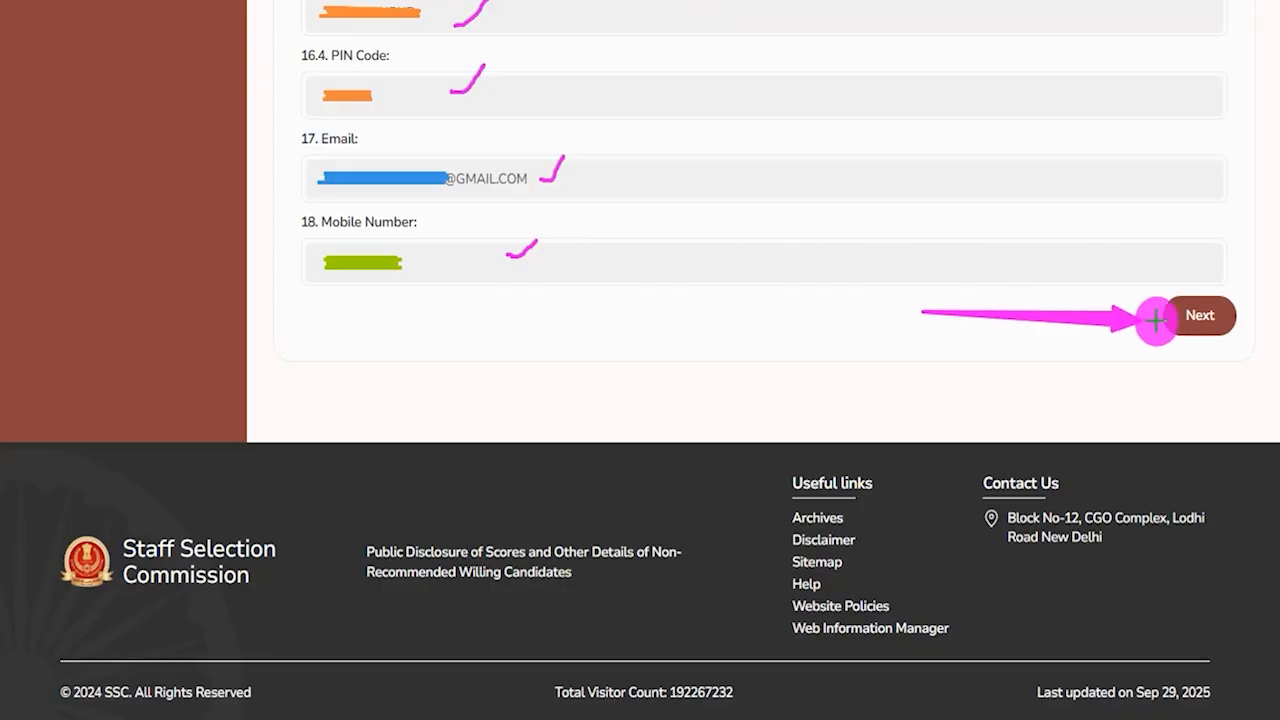
click(1155, 318)
Set the Highest Educational Qualification to Graduation.
drag(290, 194, 449, 194)
click(417, 298)
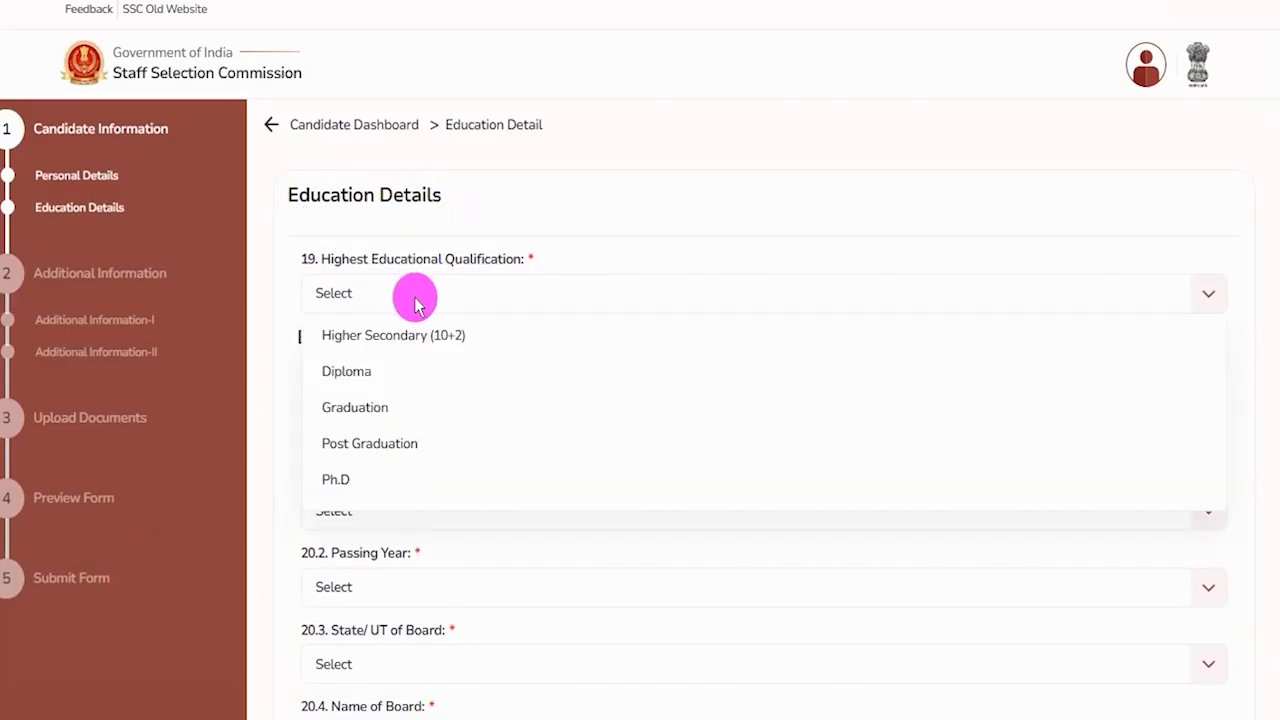
click(378, 415)
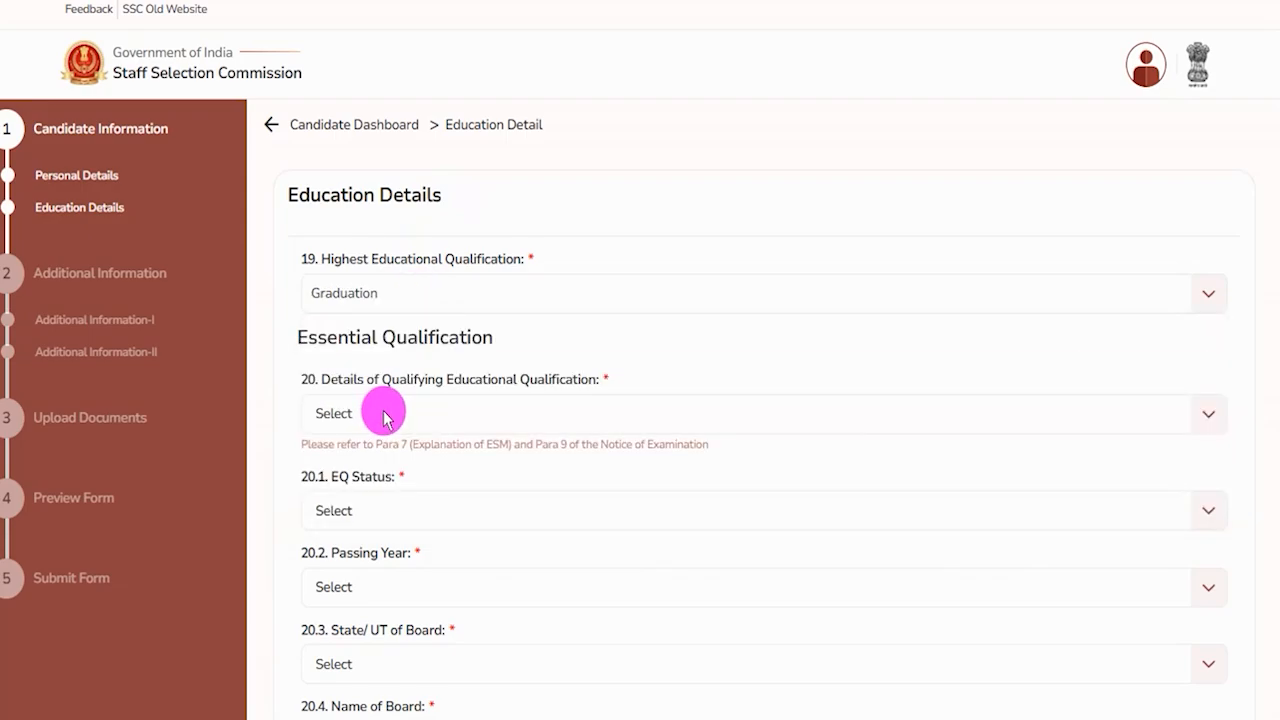
Set the qualifying educational qualification to 12th Standard and its EQ Status to Passed.
click(389, 418)
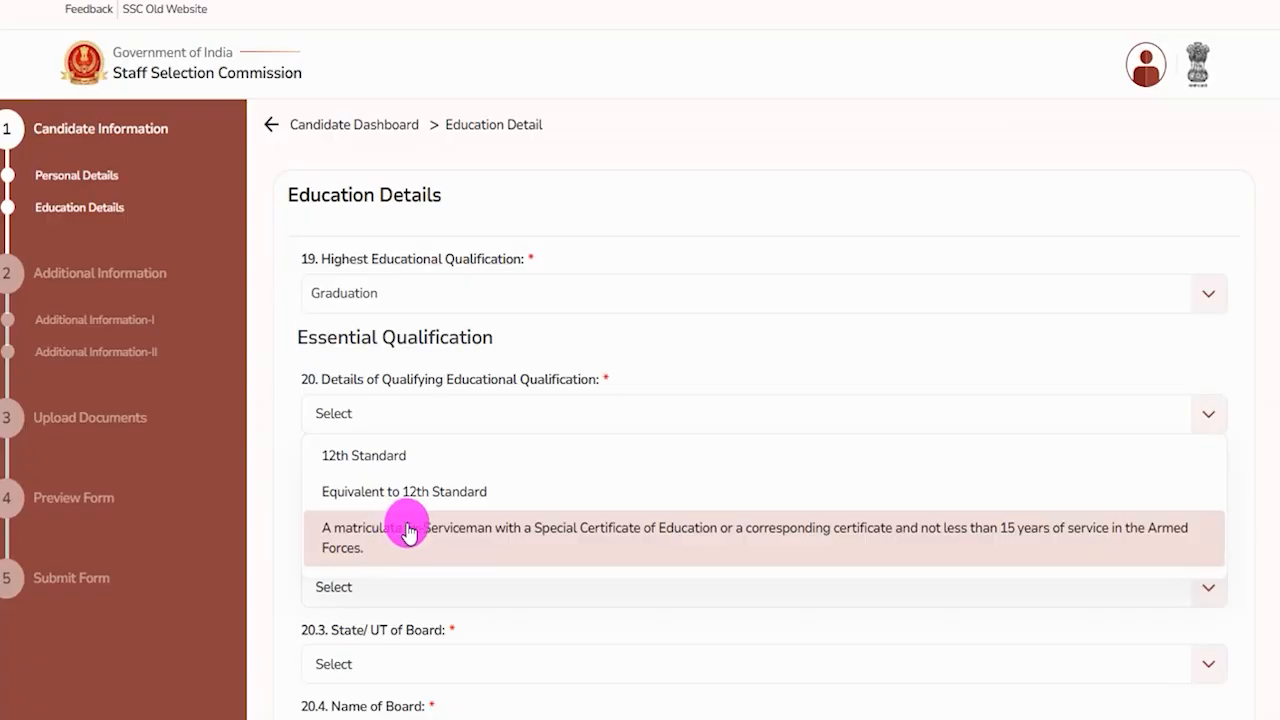
click(383, 462)
click(400, 512)
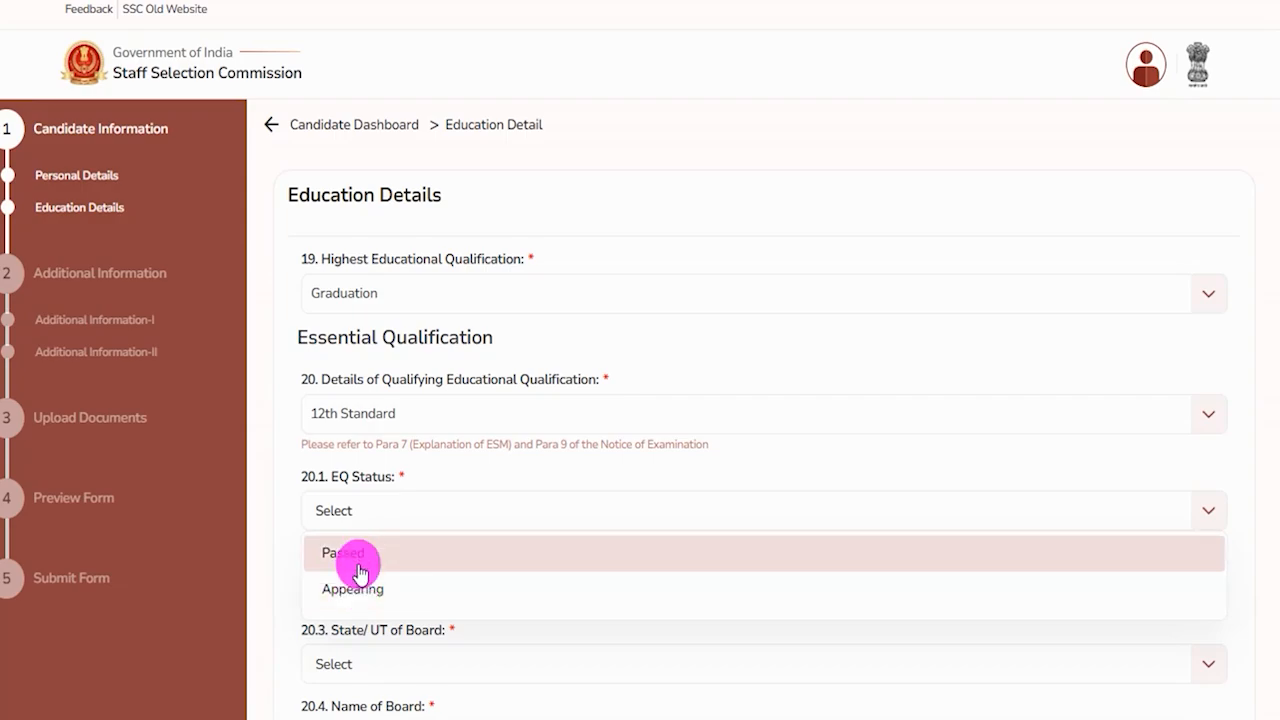
click(355, 555)
Set the Passing Year to 2019 and the State/UT of Board to Uttar Pradesh.
scroll(395, 515, down, 3)
click(394, 286)
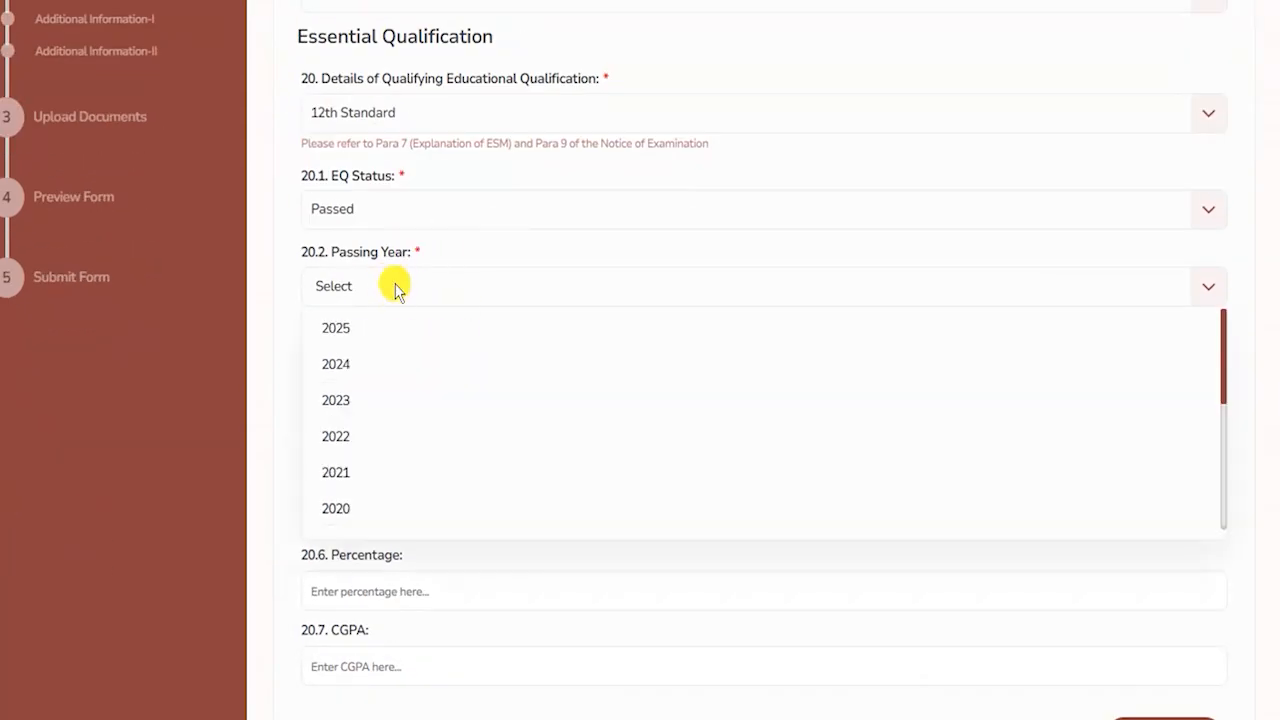
scroll(353, 490, down, 1)
click(349, 447)
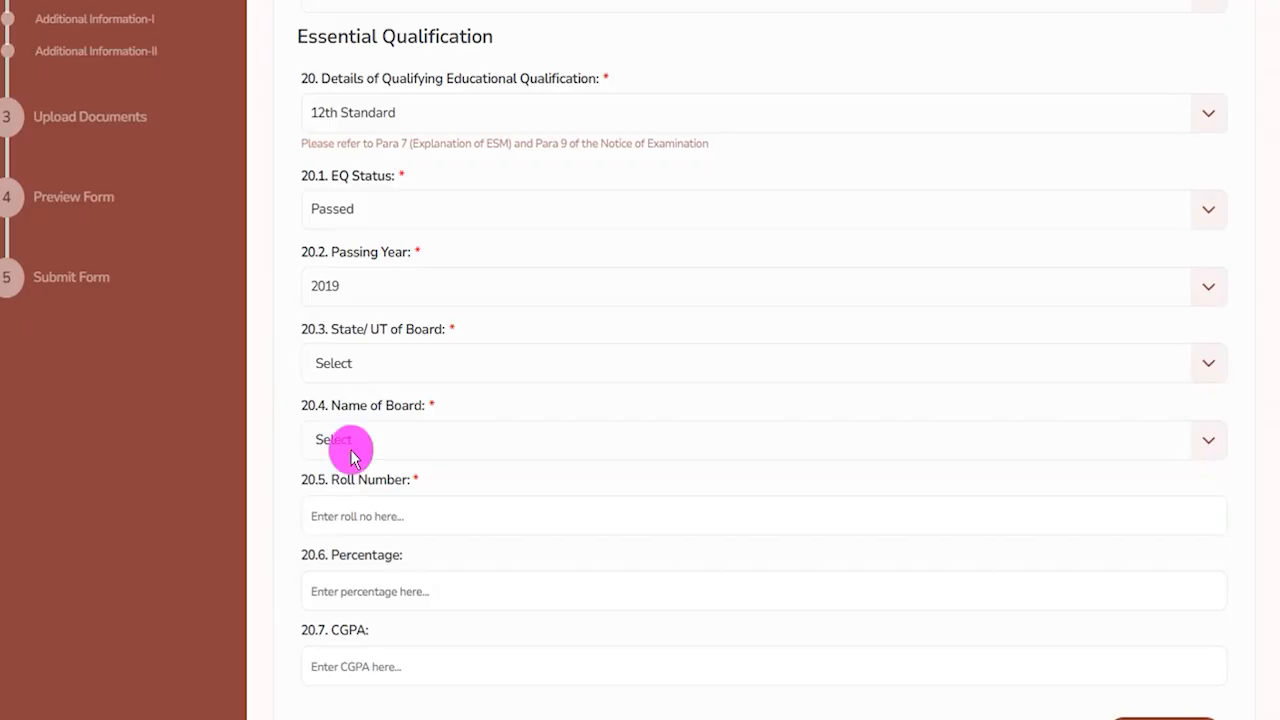
click(370, 360)
scroll(404, 490, down, 5)
scroll(404, 489, down, 5)
click(366, 550)
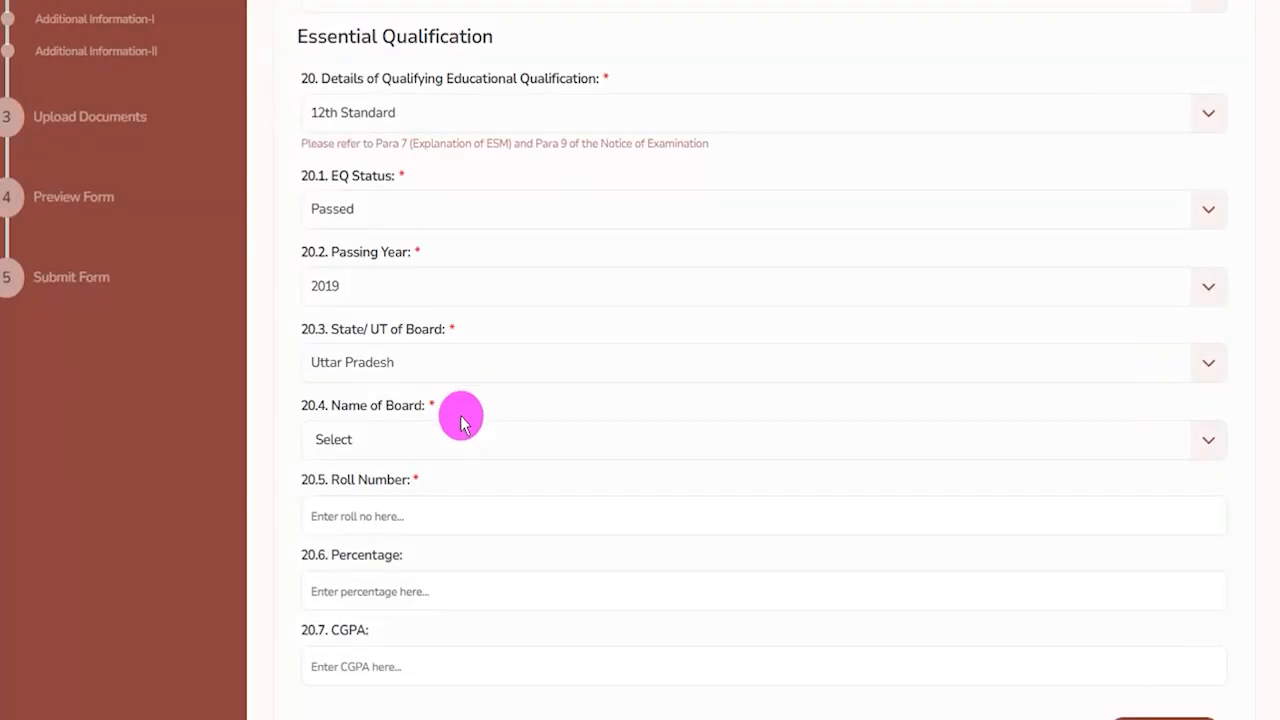
Choose ALIGARH MUSLIM UNIVERSITY, ALIGARH as the Name of Board.
click(380, 439)
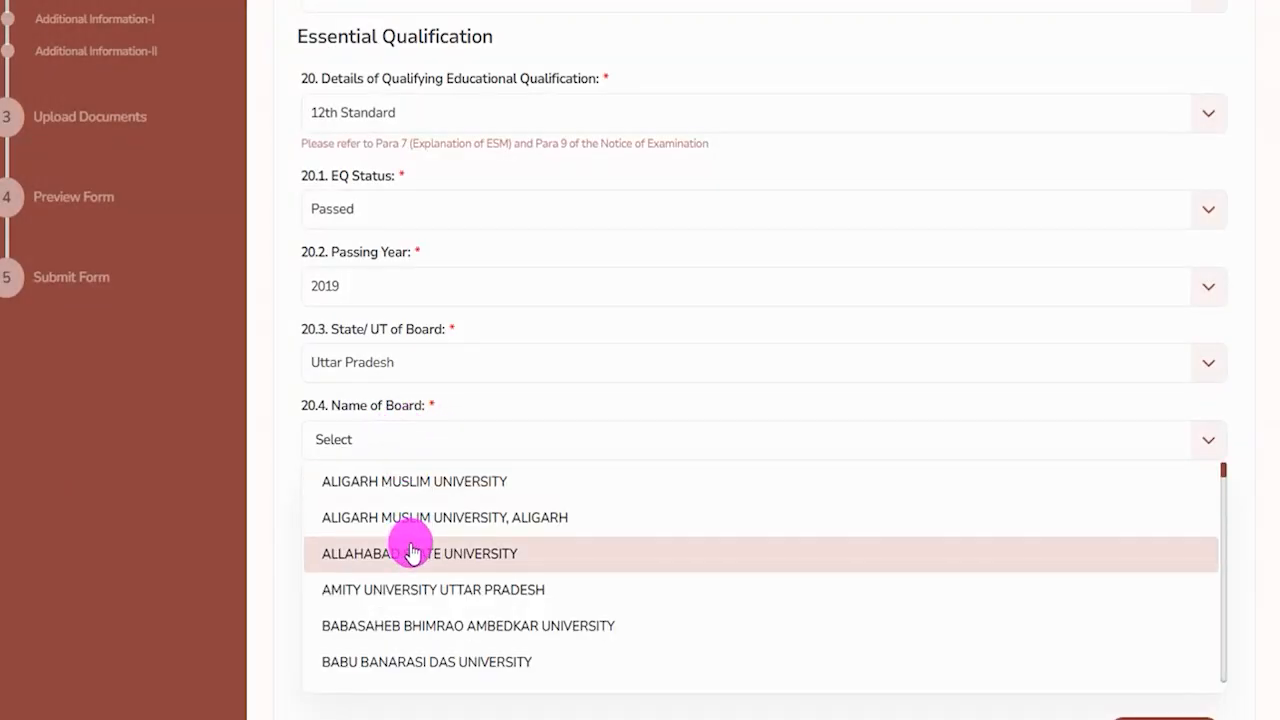
scroll(412, 550, down, 20)
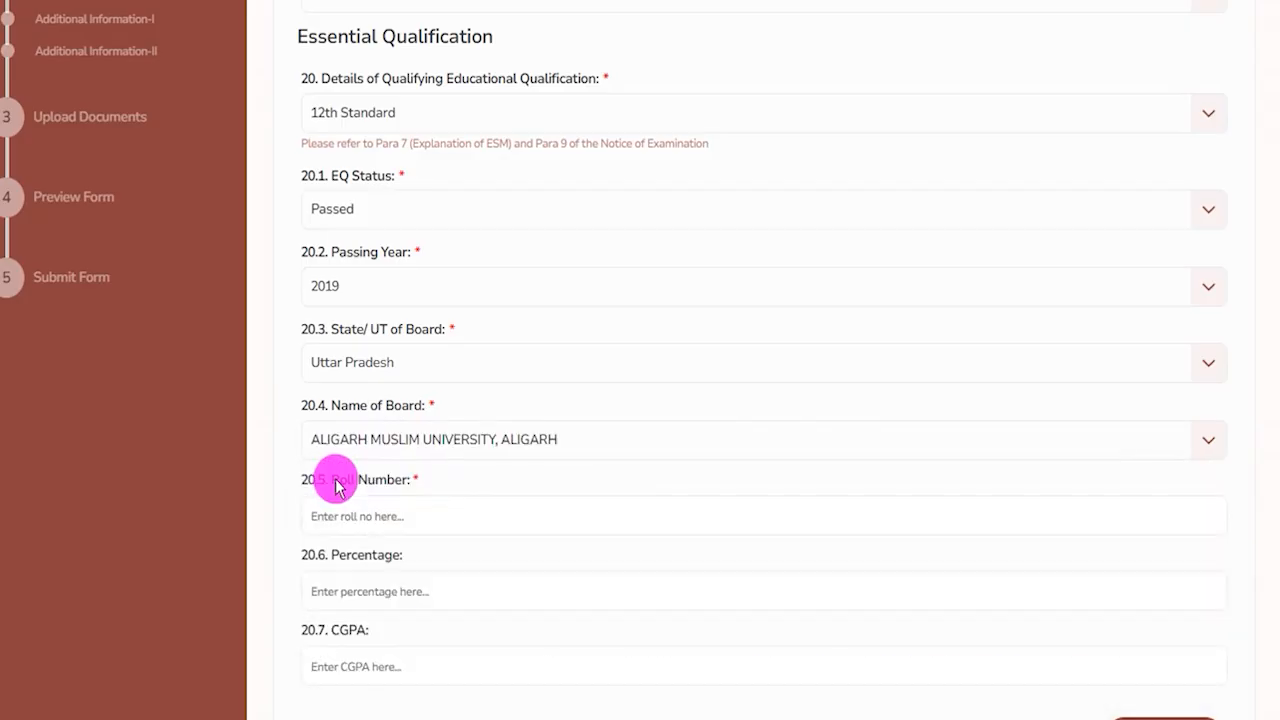
drag(333, 484, 391, 485)
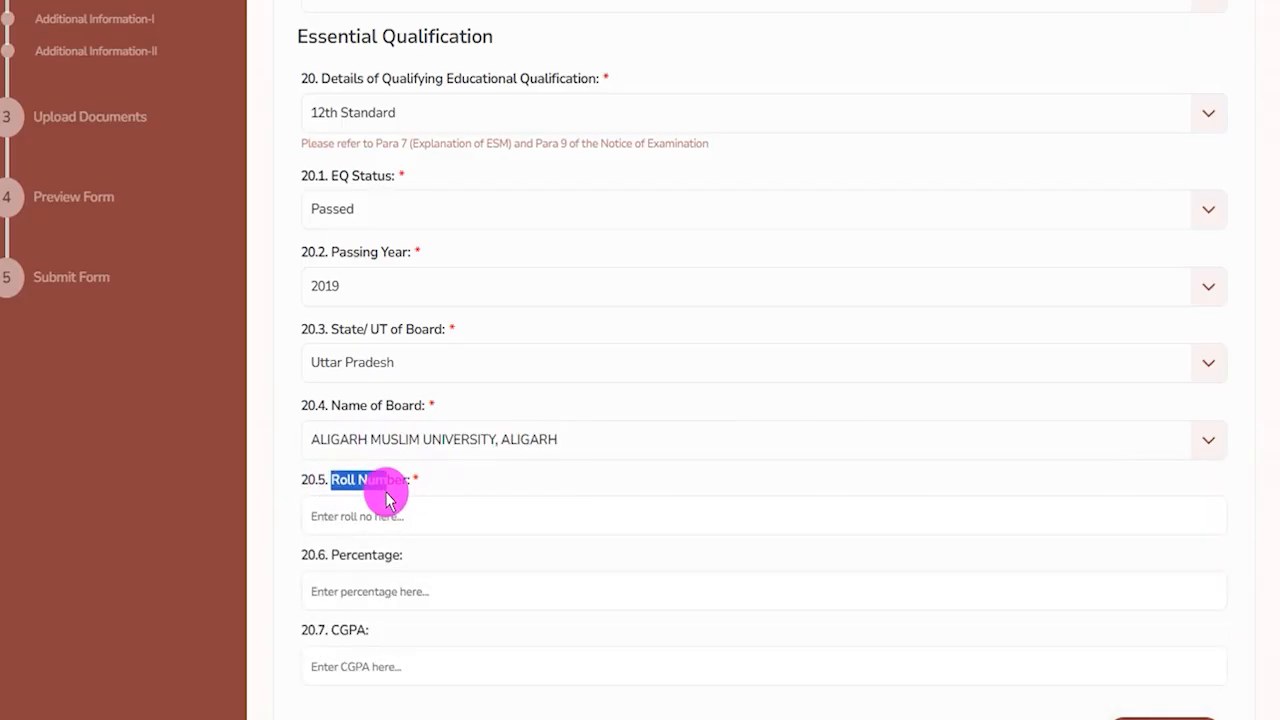
Go through the Roll Number, Percentage and CGPA fields and save the education details.
click(380, 514)
scroll(425, 495, down, 2)
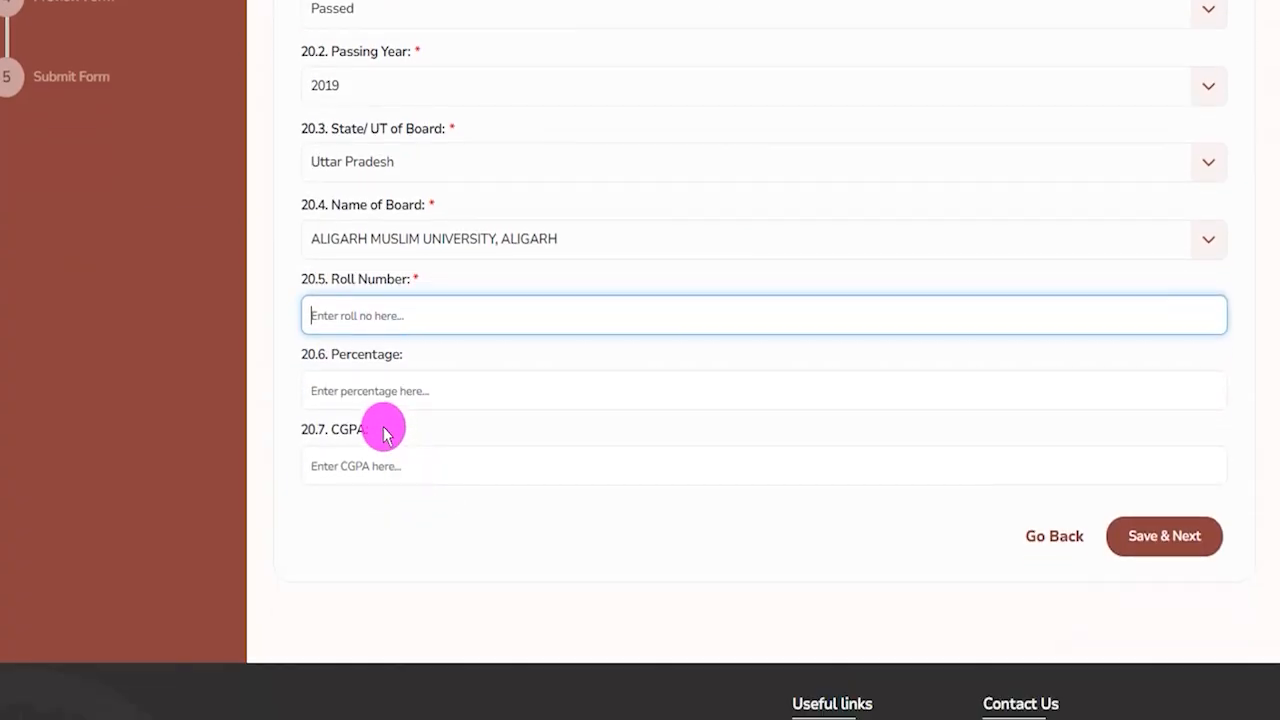
drag(338, 355, 390, 385)
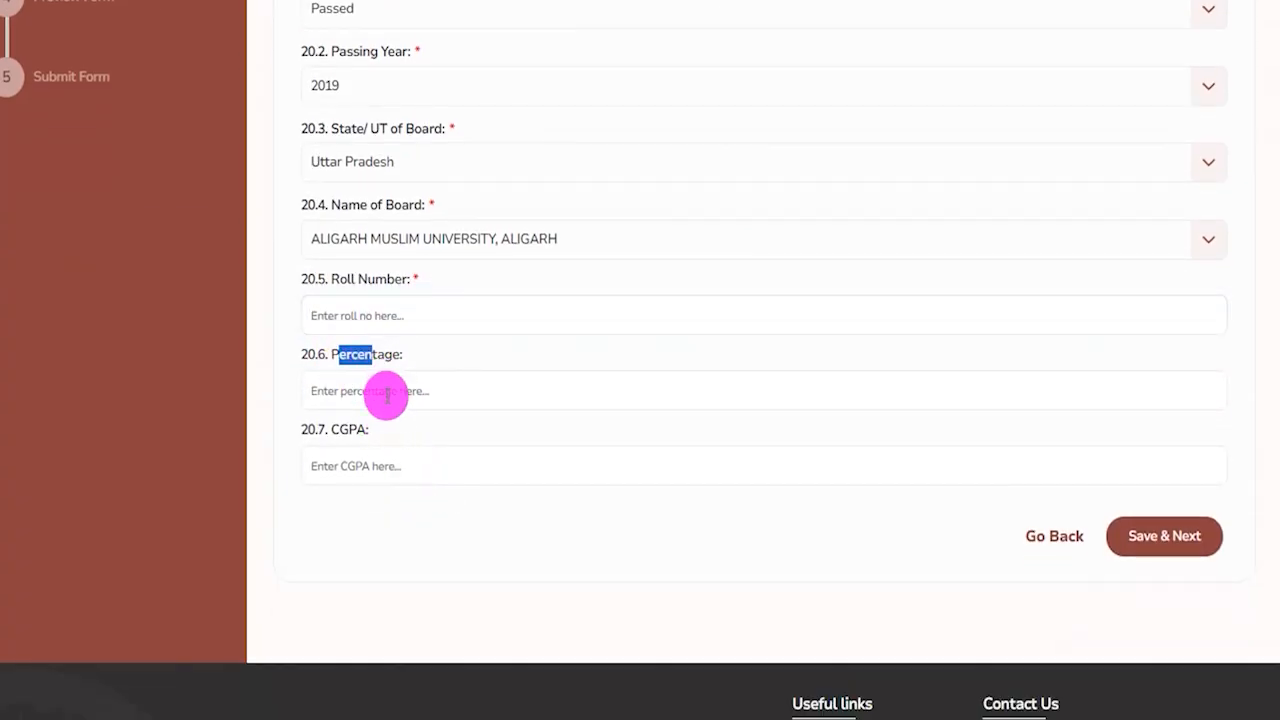
click(387, 392)
drag(331, 429, 354, 460)
click(357, 466)
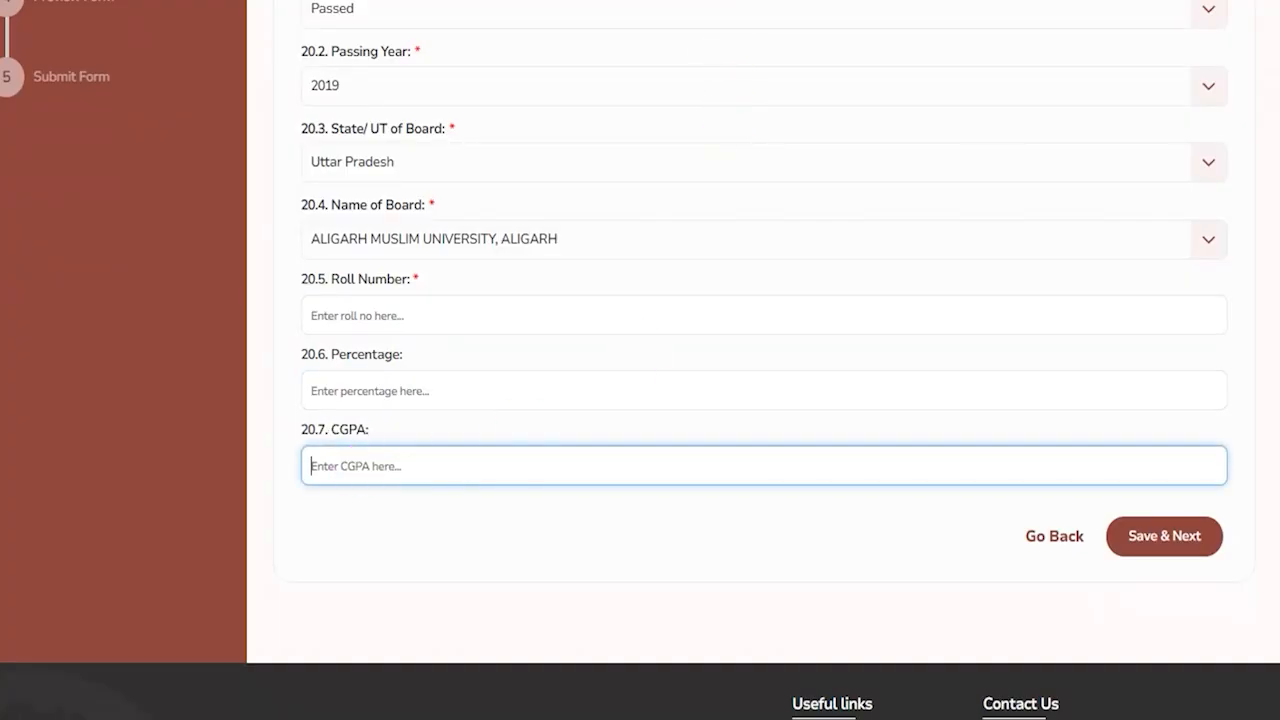
drag(1120, 286, 1158, 486)
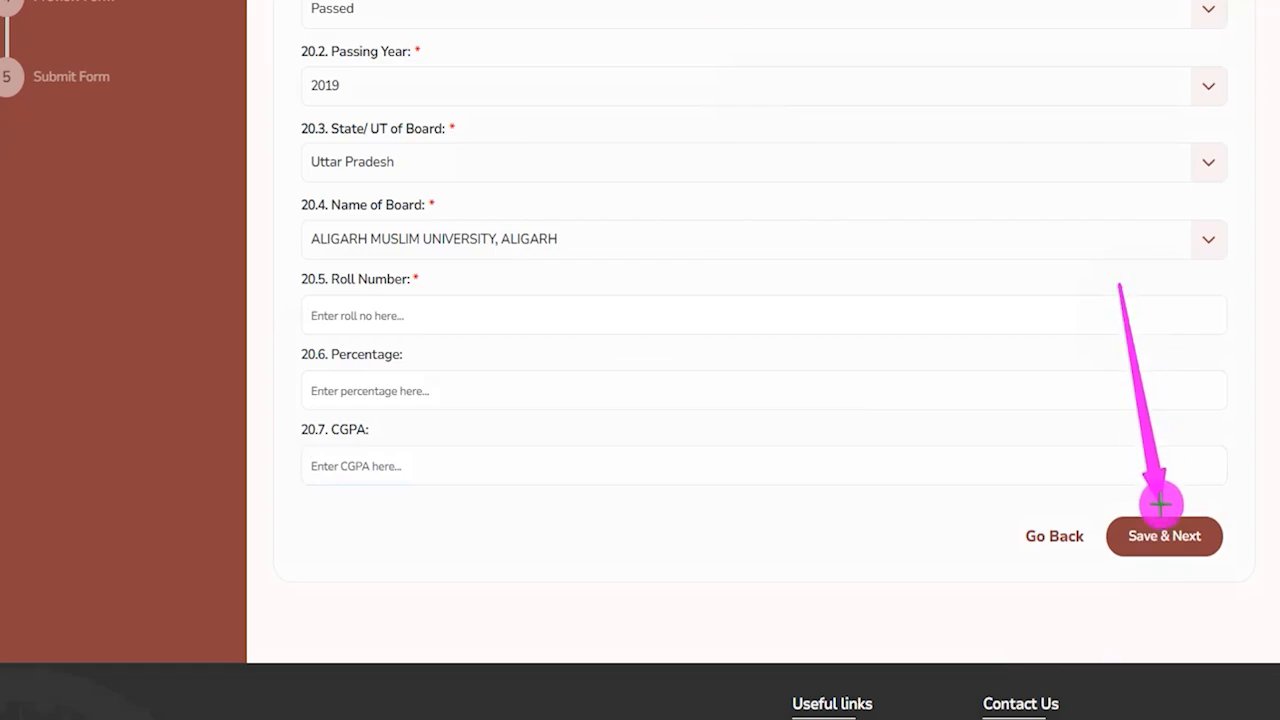
click(1163, 535)
Read the OBC Category certificate question on the Additional Information-I page.
drag(300, 195, 475, 196)
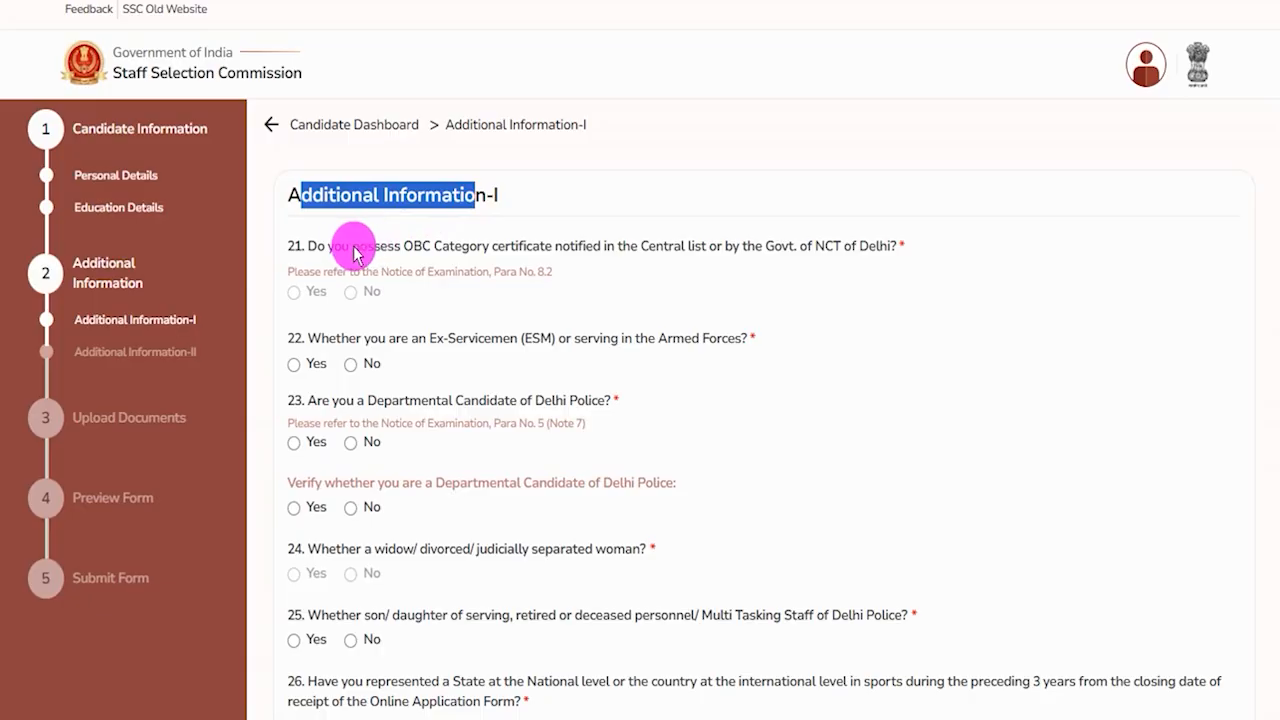
drag(340, 248, 693, 249)
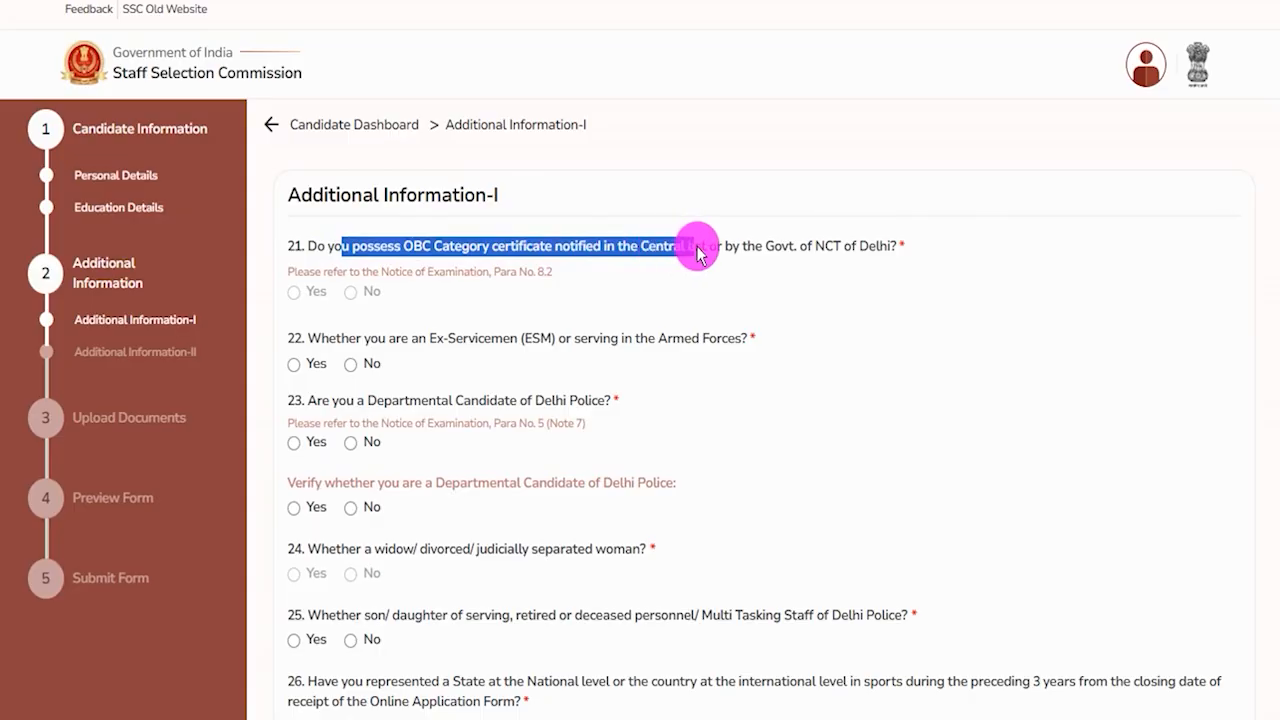
click(297, 296)
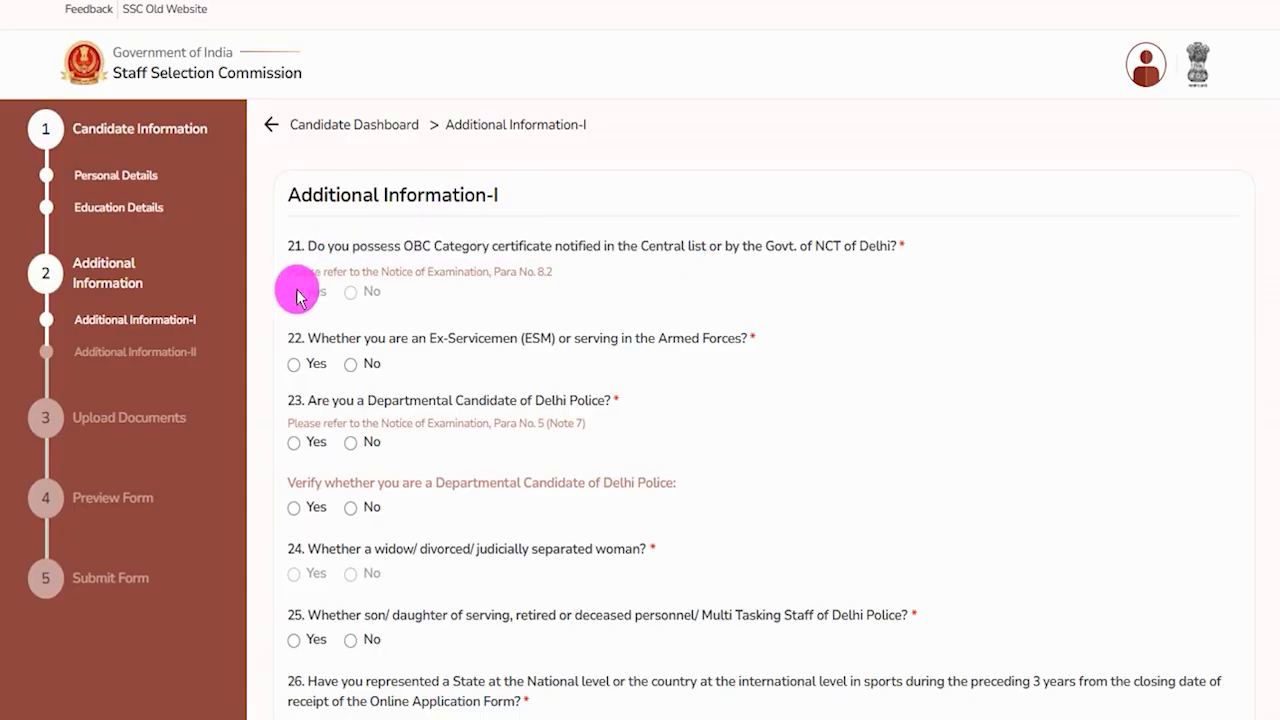
drag(404, 252, 636, 249)
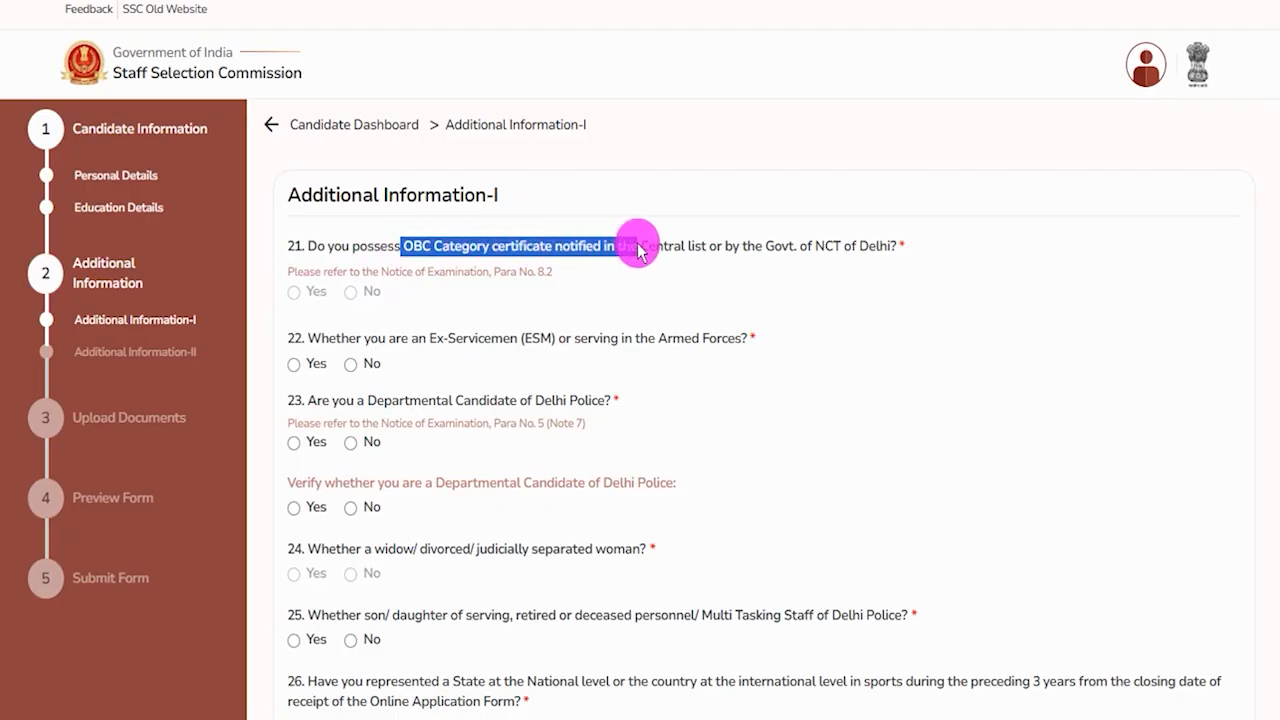
Try answering Yes to the Ex-Servicemen question and explore the armed forces joining, discharge and service length fields.
click(305, 290)
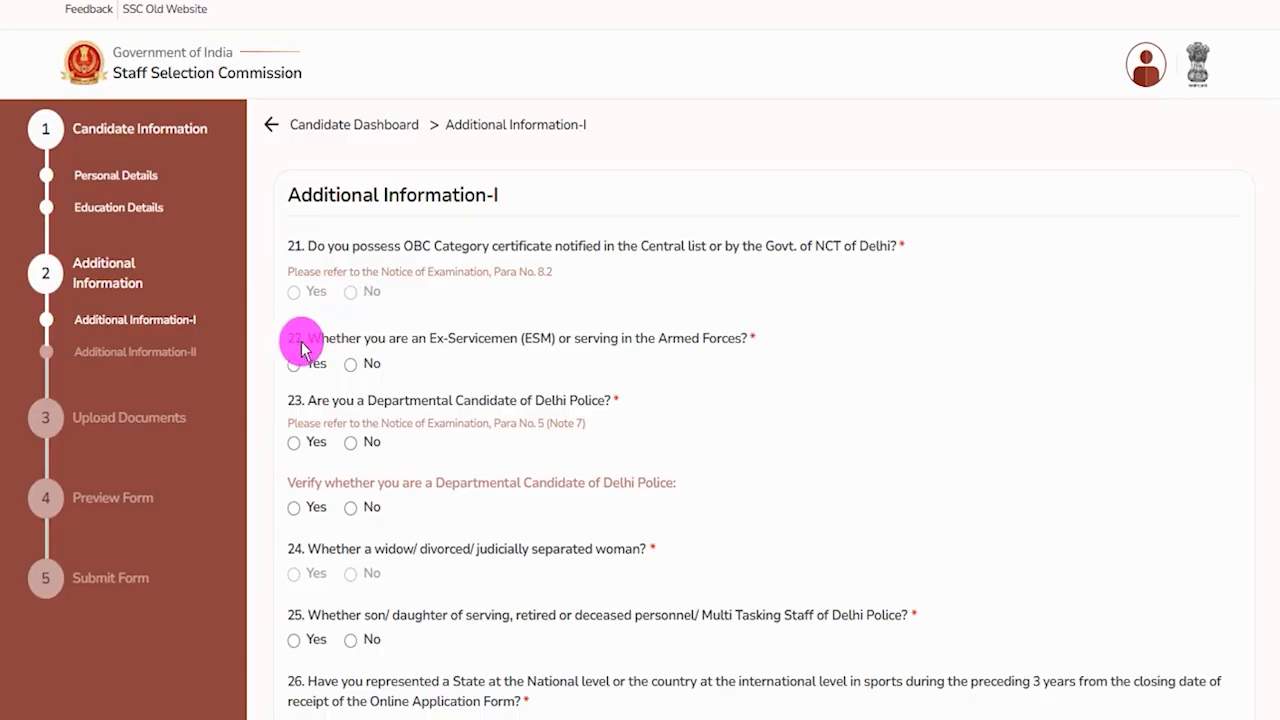
drag(314, 340, 510, 343)
drag(667, 342, 702, 340)
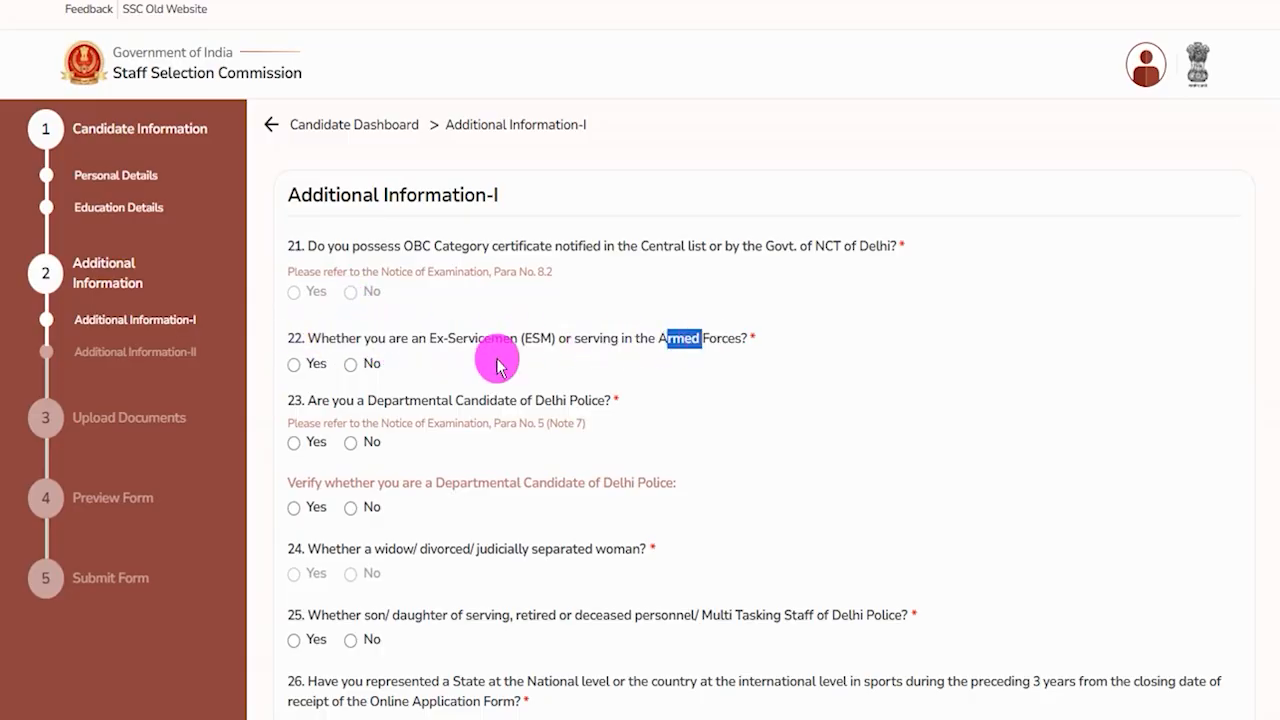
click(294, 364)
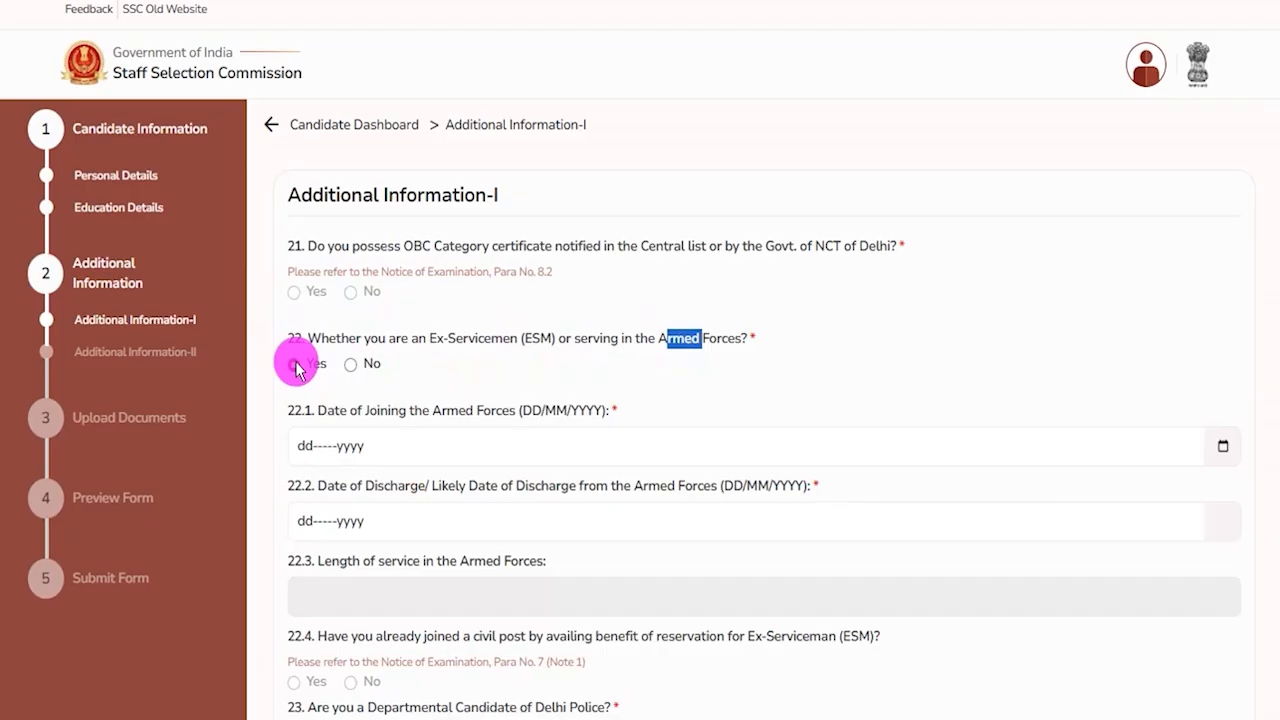
click(420, 455)
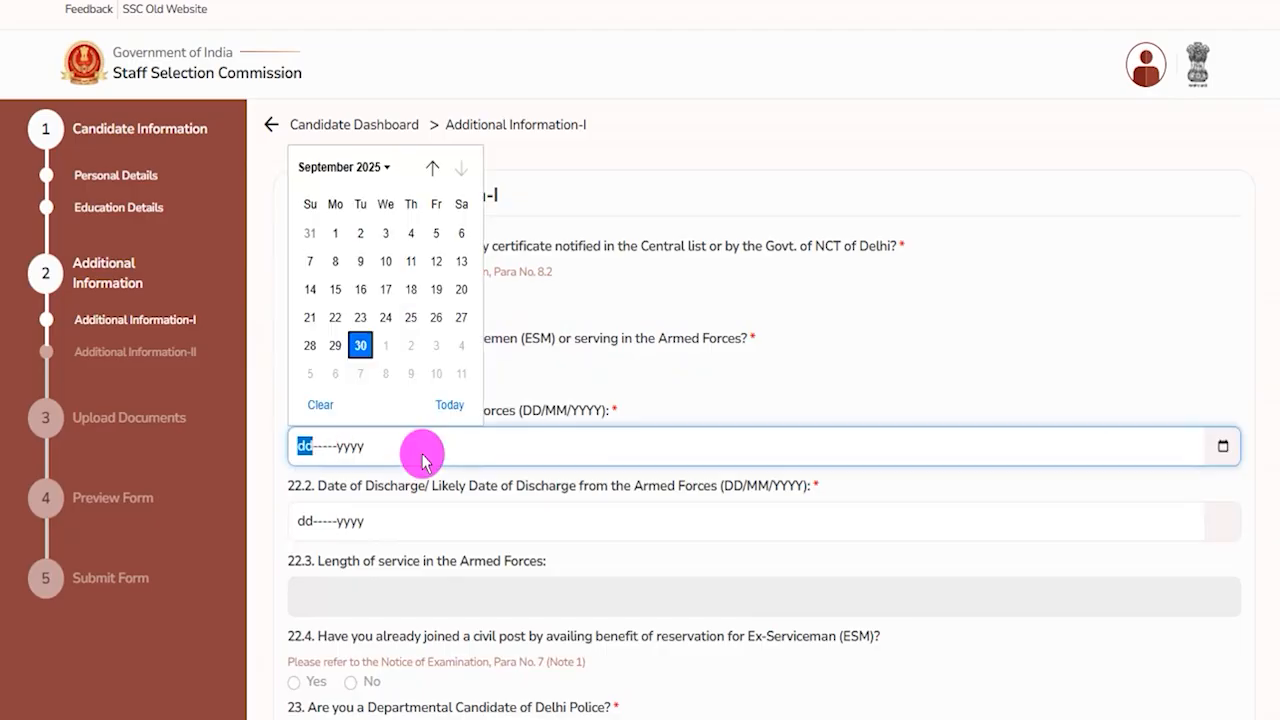
click(395, 523)
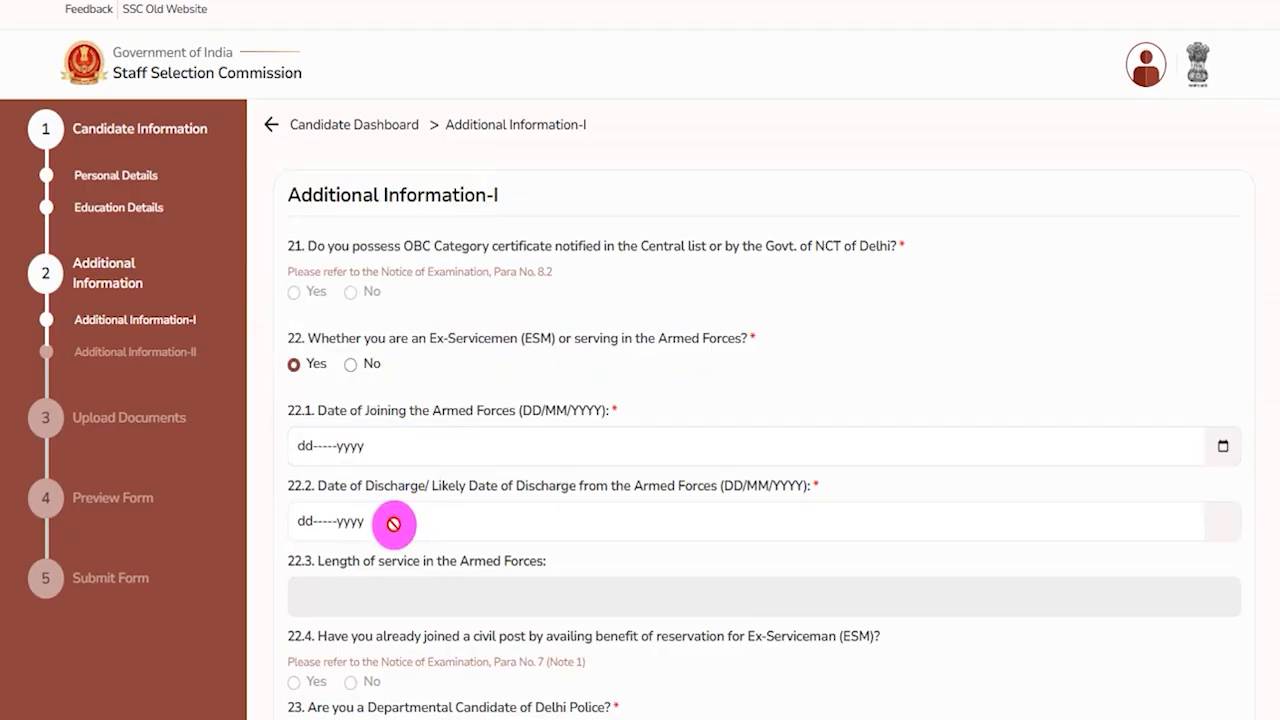
drag(324, 563, 432, 570)
click(380, 594)
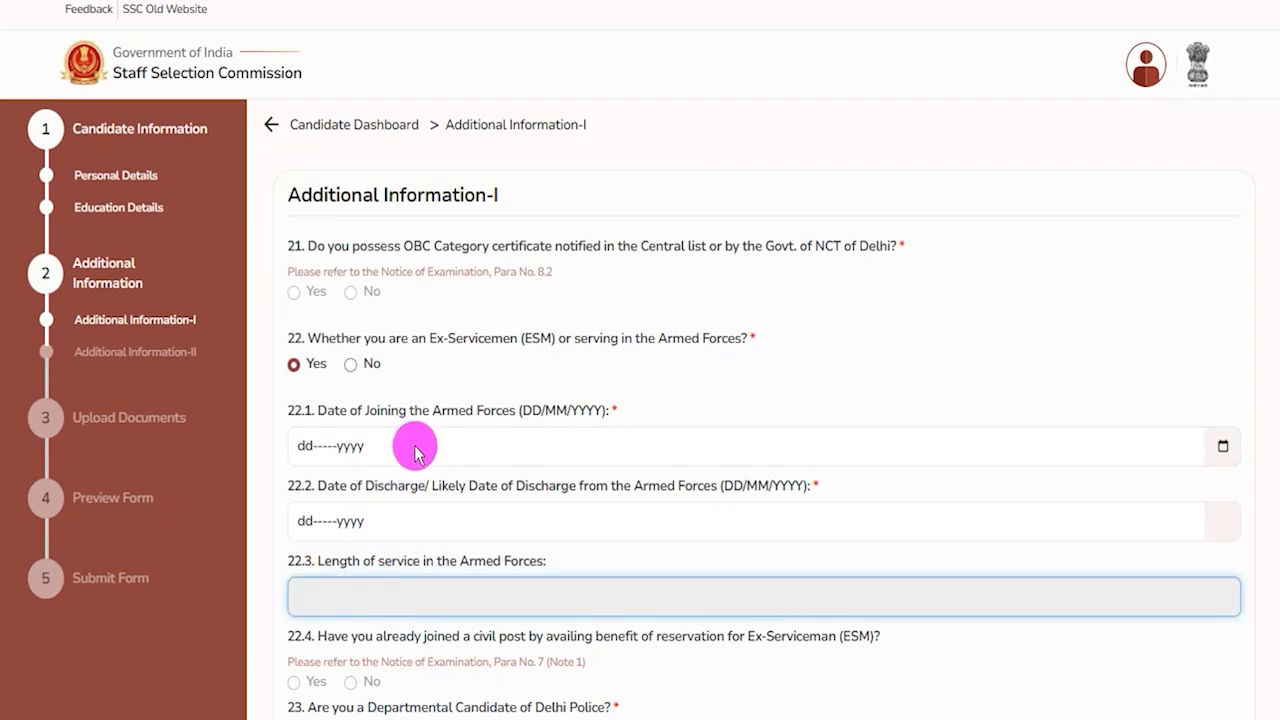
Answer No to the Ex-Servicemen question and No to both Departmental Candidate of Delhi Police questions.
click(351, 365)
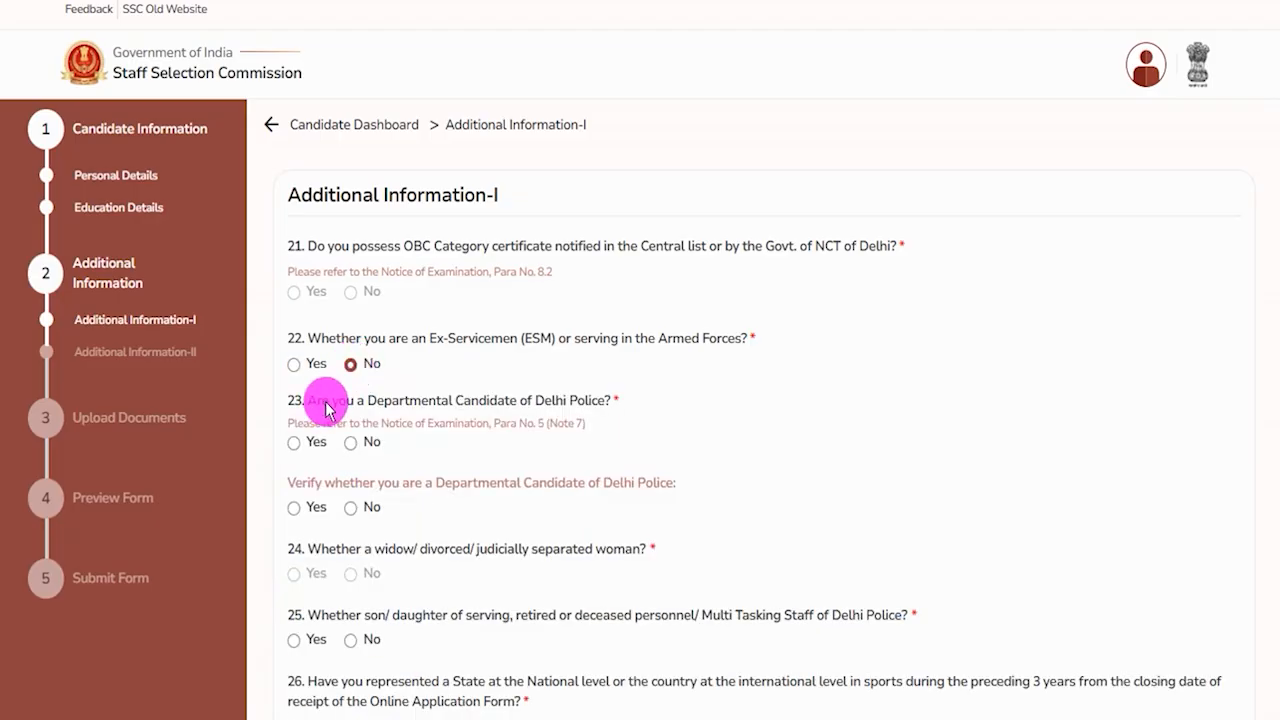
drag(328, 401, 479, 403)
click(294, 442)
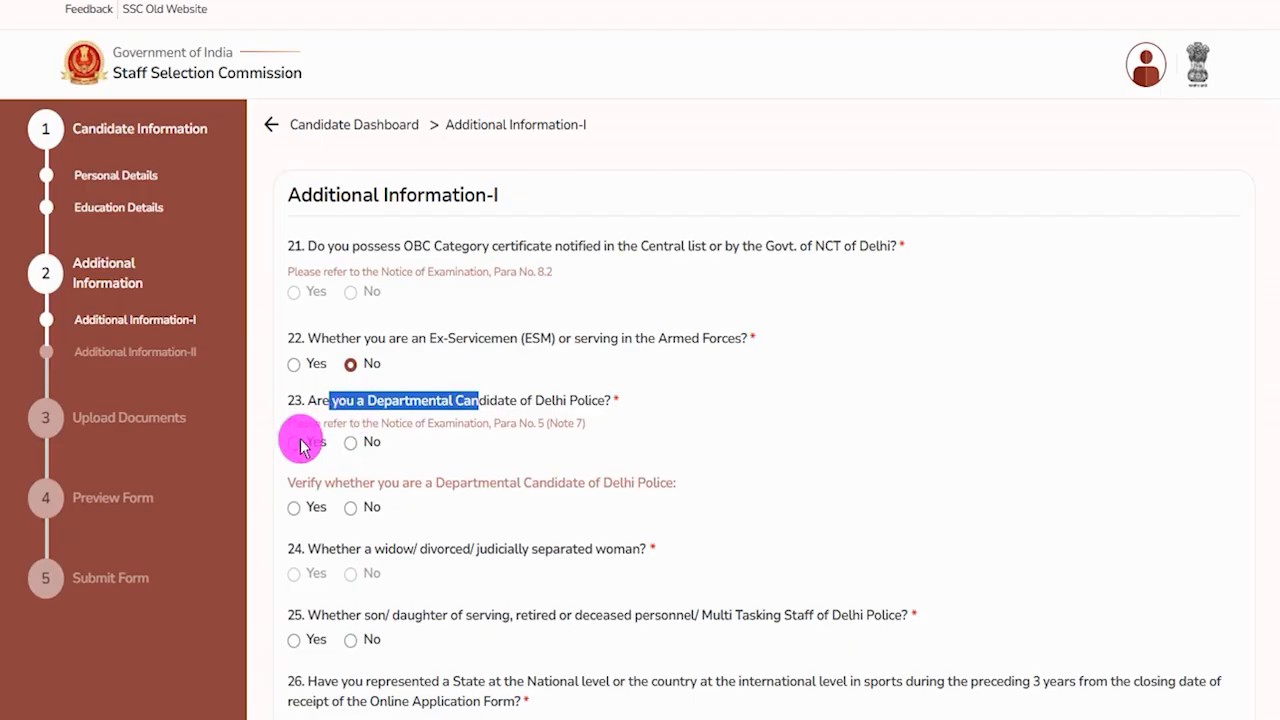
click(350, 443)
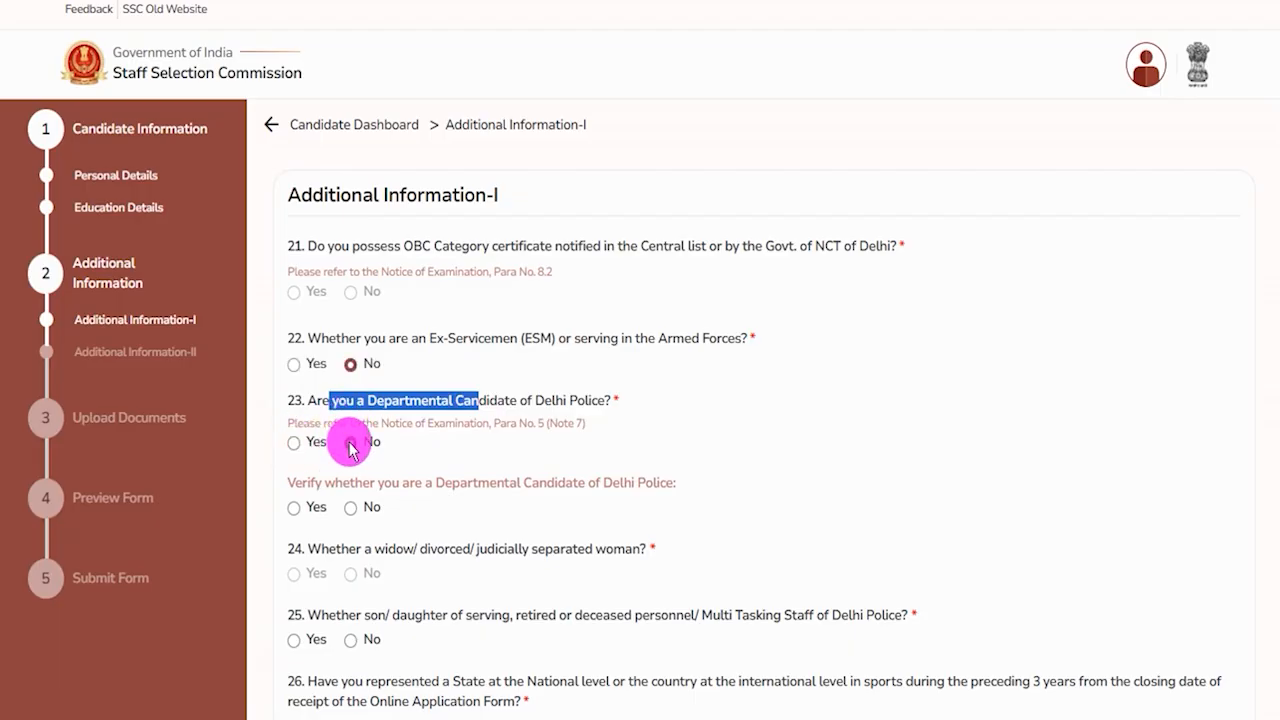
click(351, 508)
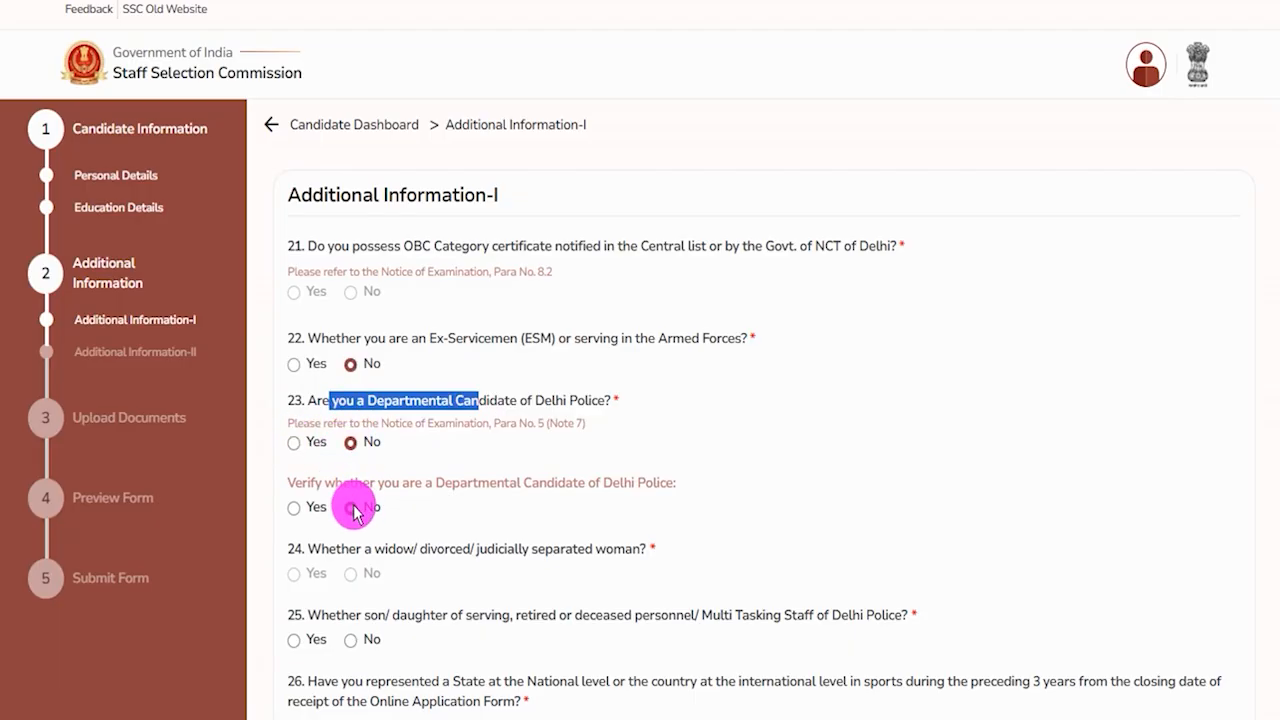
Answer No to the question about being son/daughter of Delhi Police personnel or Multi Tasking Staff.
scroll(366, 500, down, 1)
scroll(375, 475, down, 1)
drag(371, 348, 590, 348)
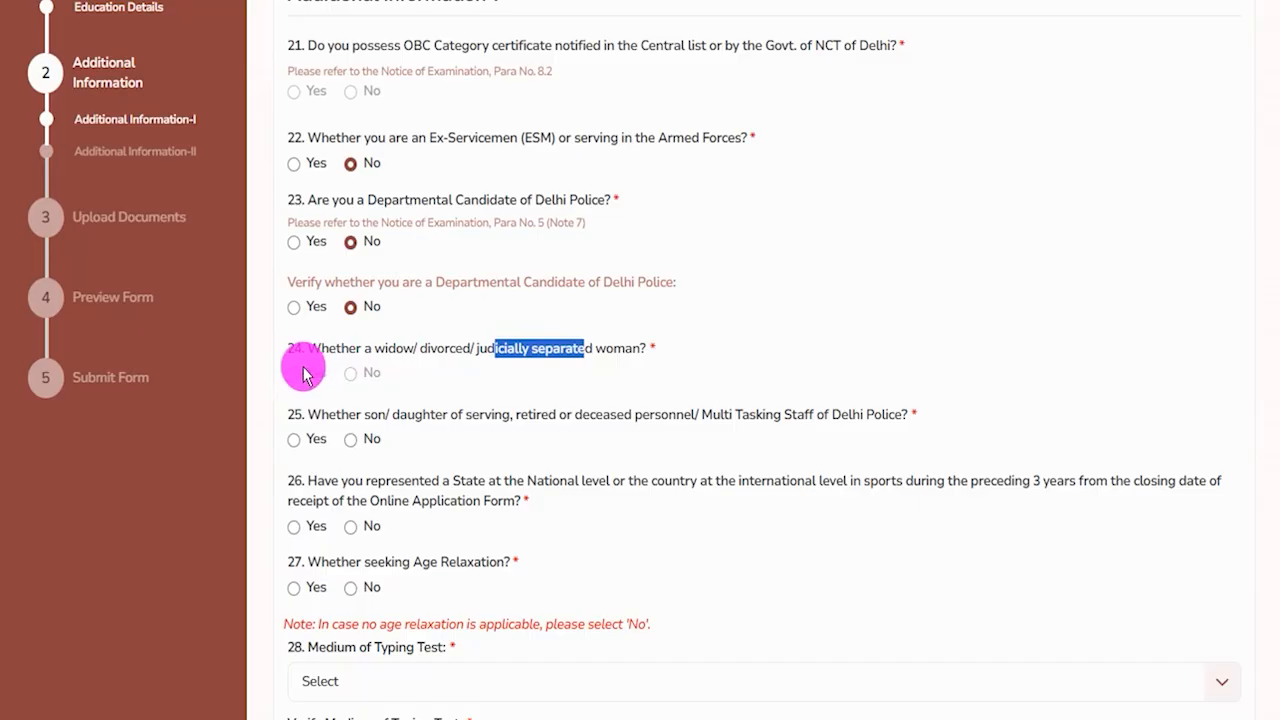
click(305, 378)
click(352, 378)
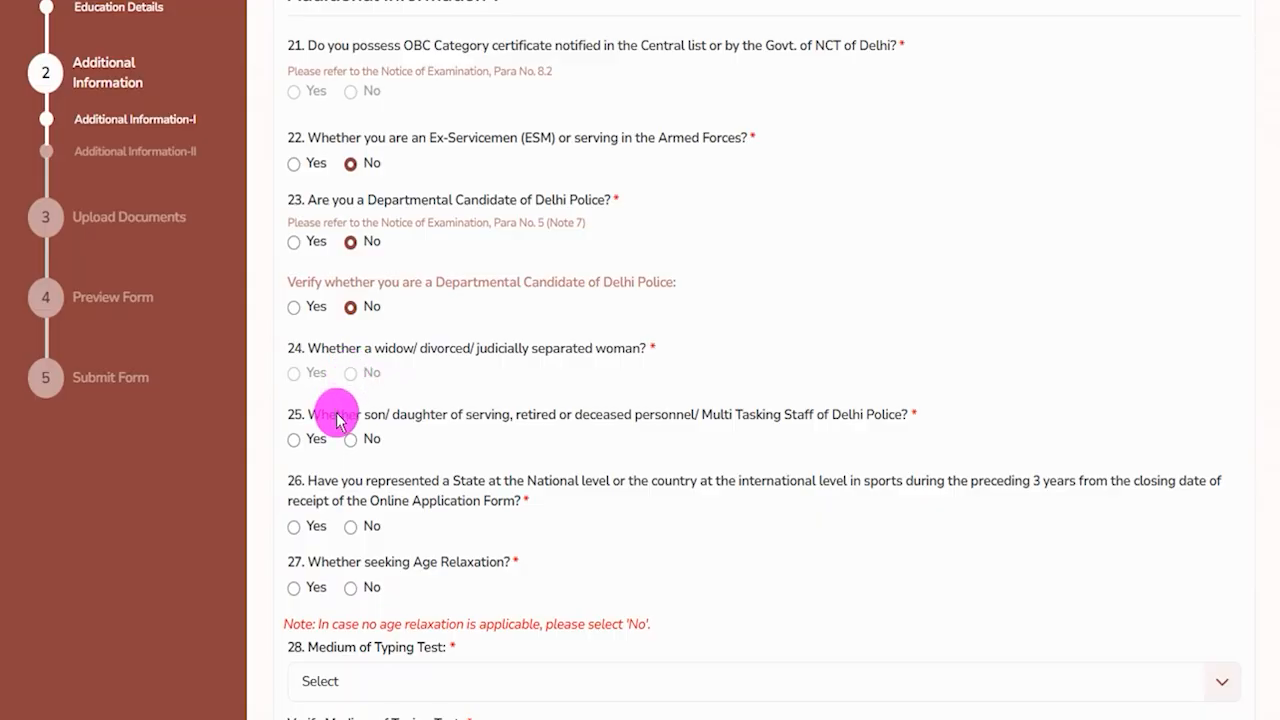
drag(337, 420, 666, 422)
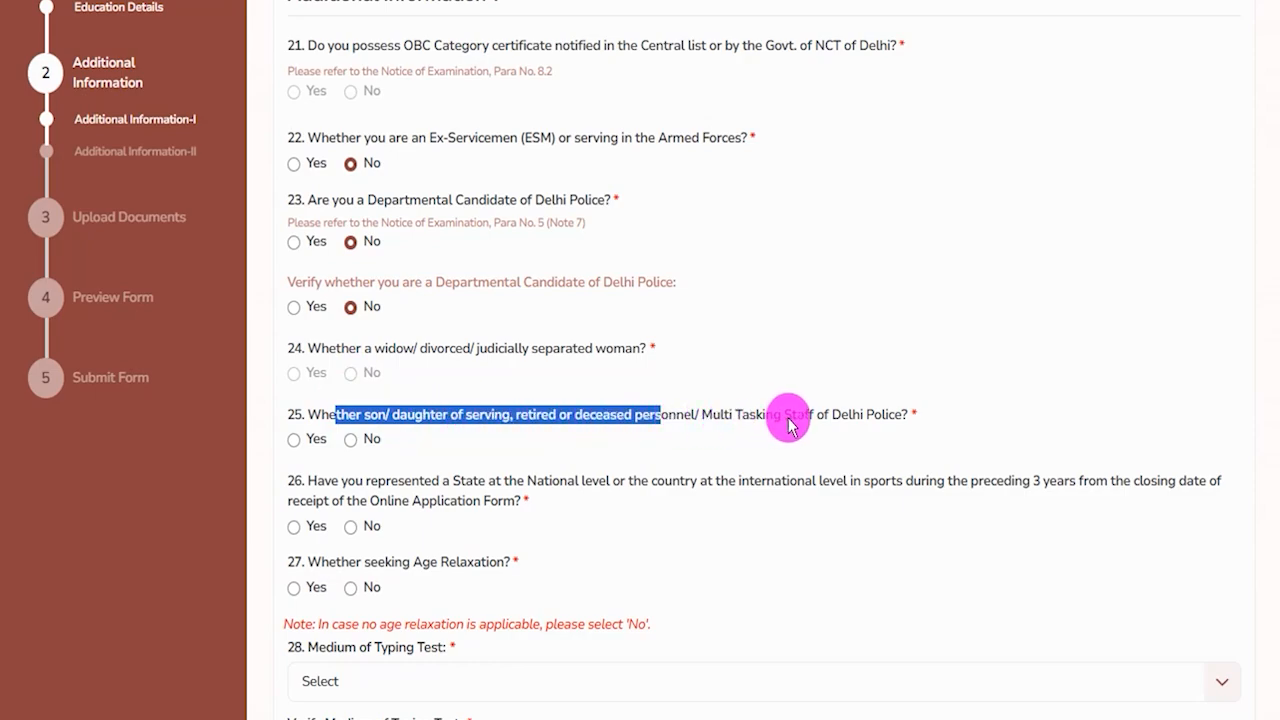
drag(832, 416, 878, 418)
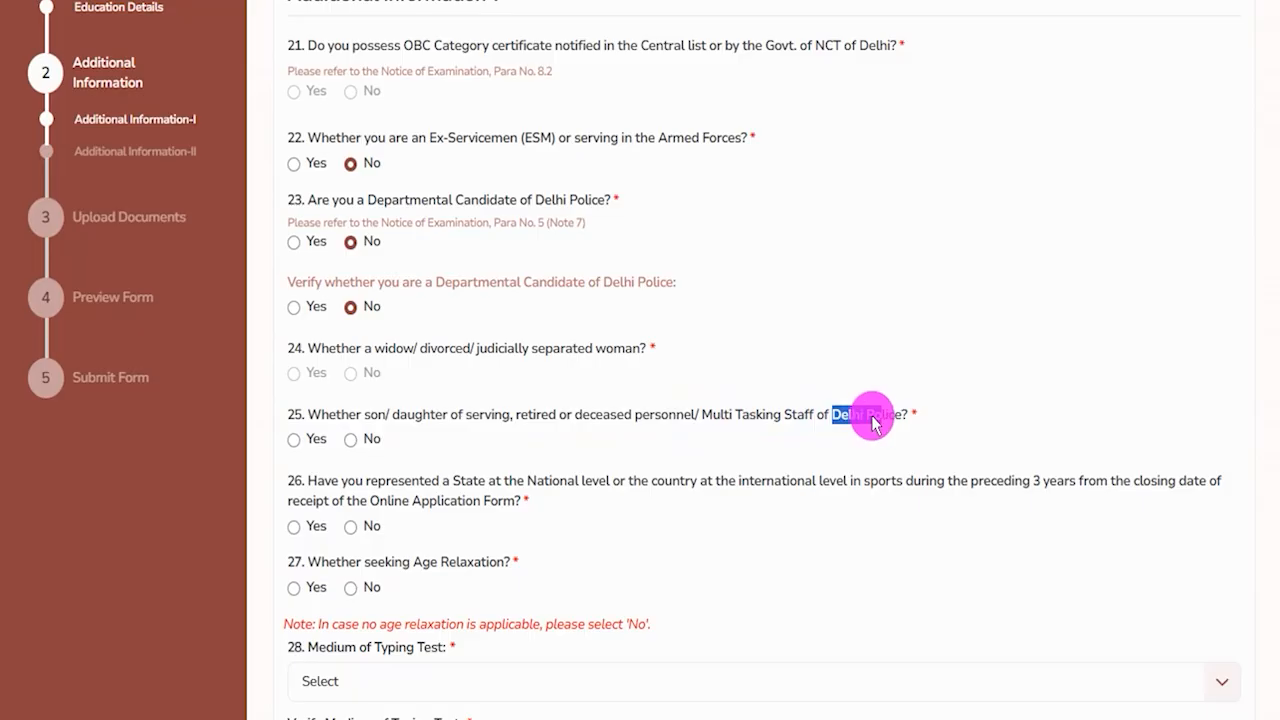
click(294, 440)
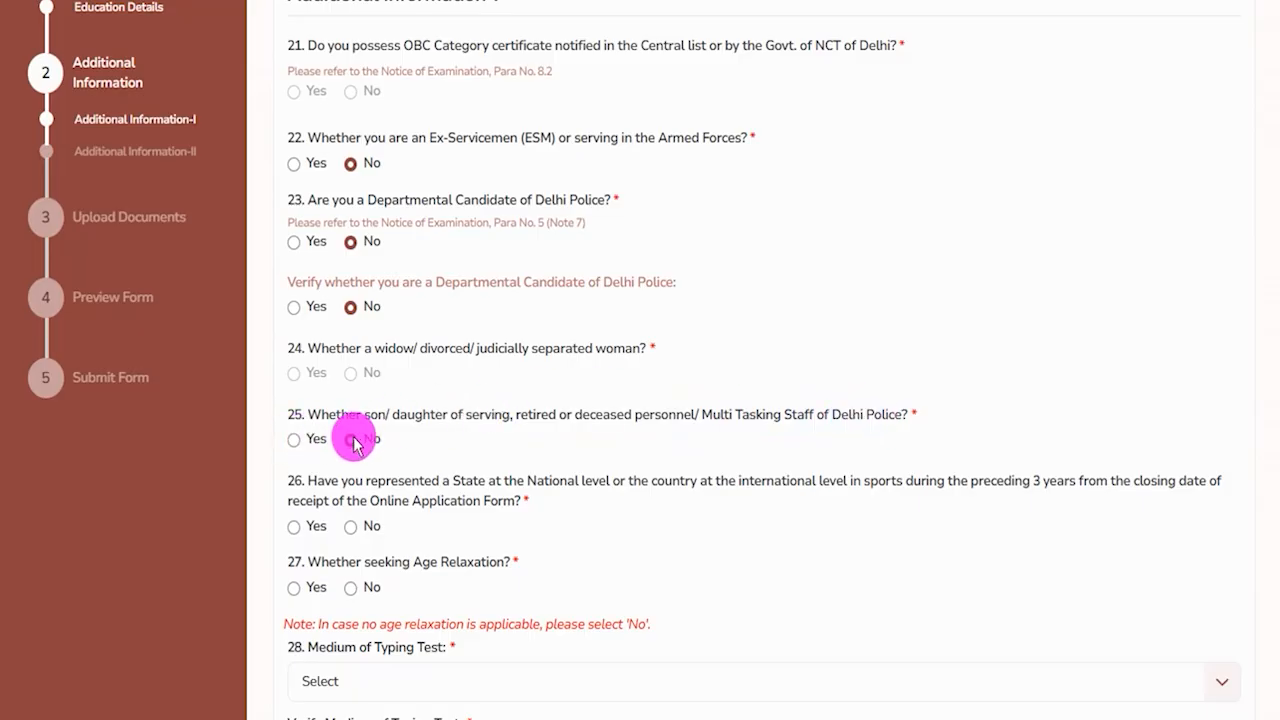
click(352, 440)
Answer No to the sports representation question and No to the Age Relaxation question.
scroll(386, 451, down, 2)
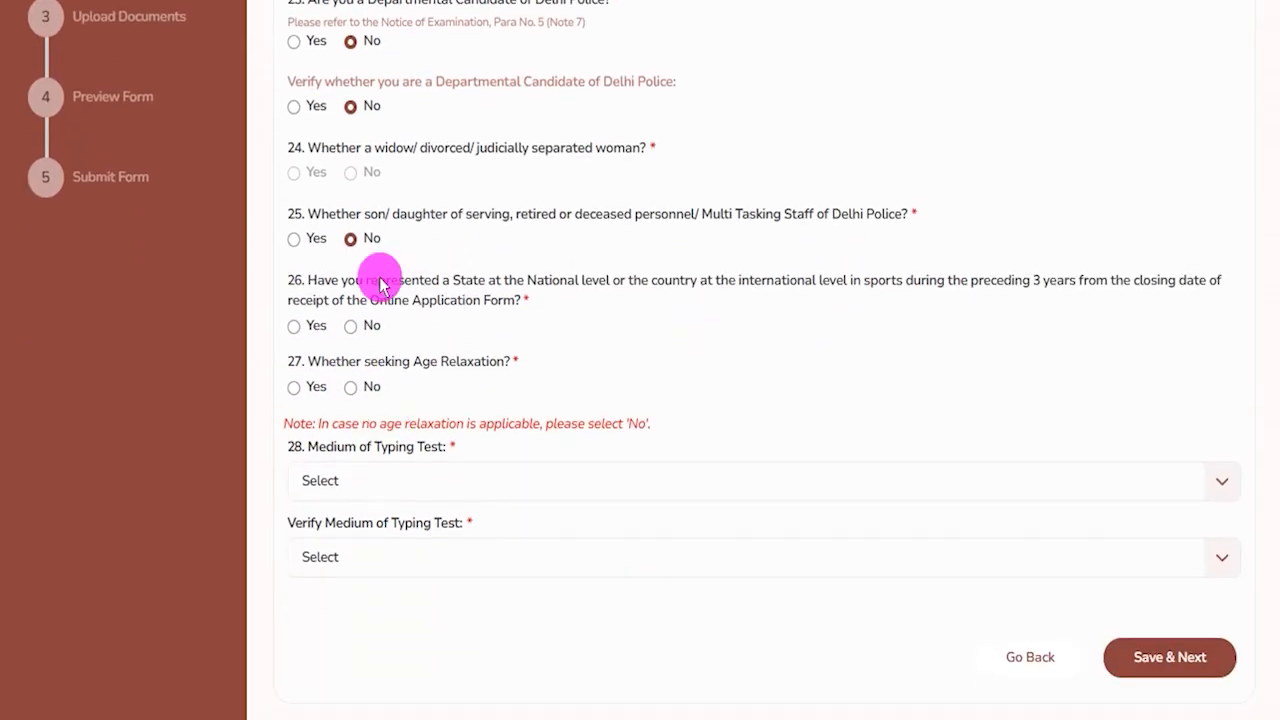
drag(380, 283, 790, 286)
click(294, 327)
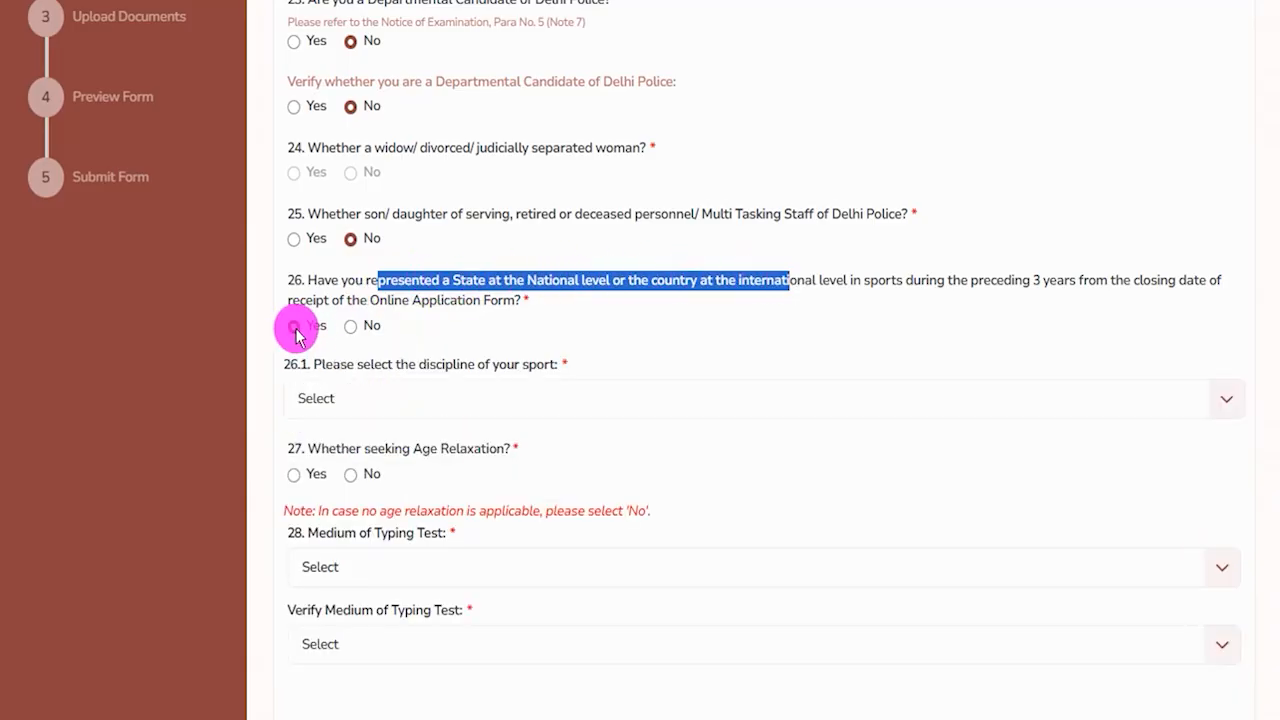
click(351, 330)
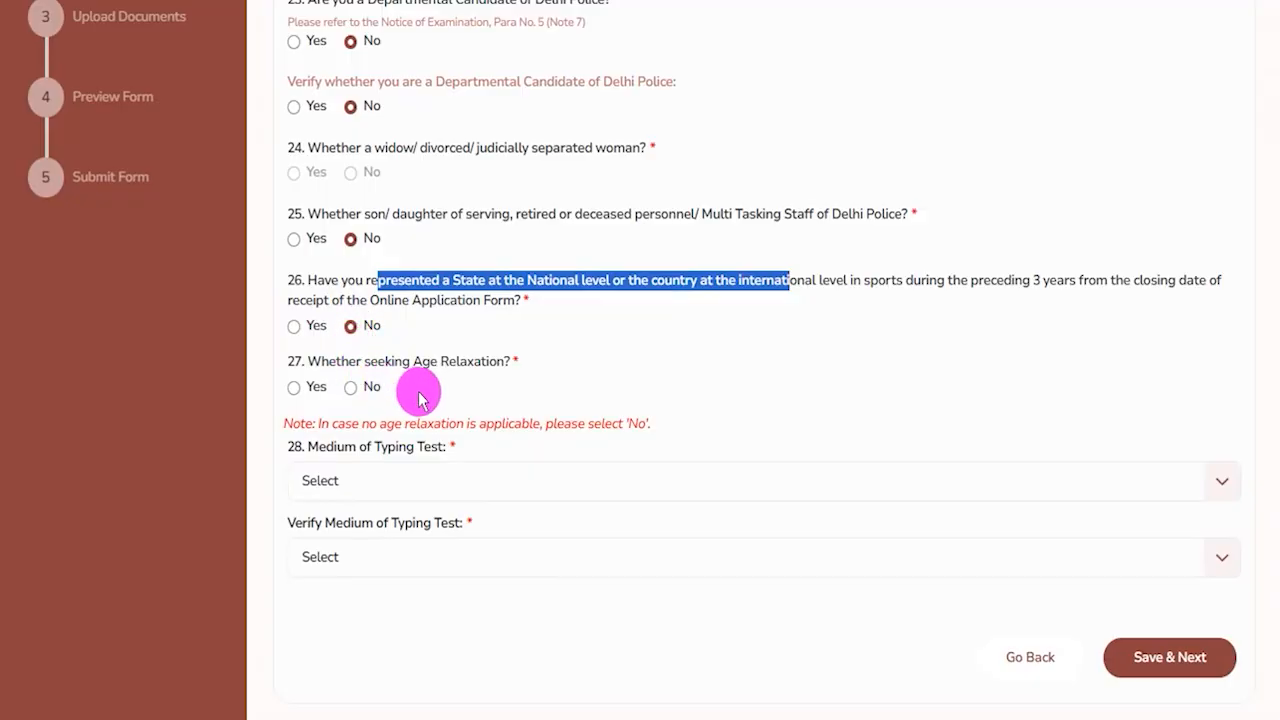
drag(337, 362, 456, 361)
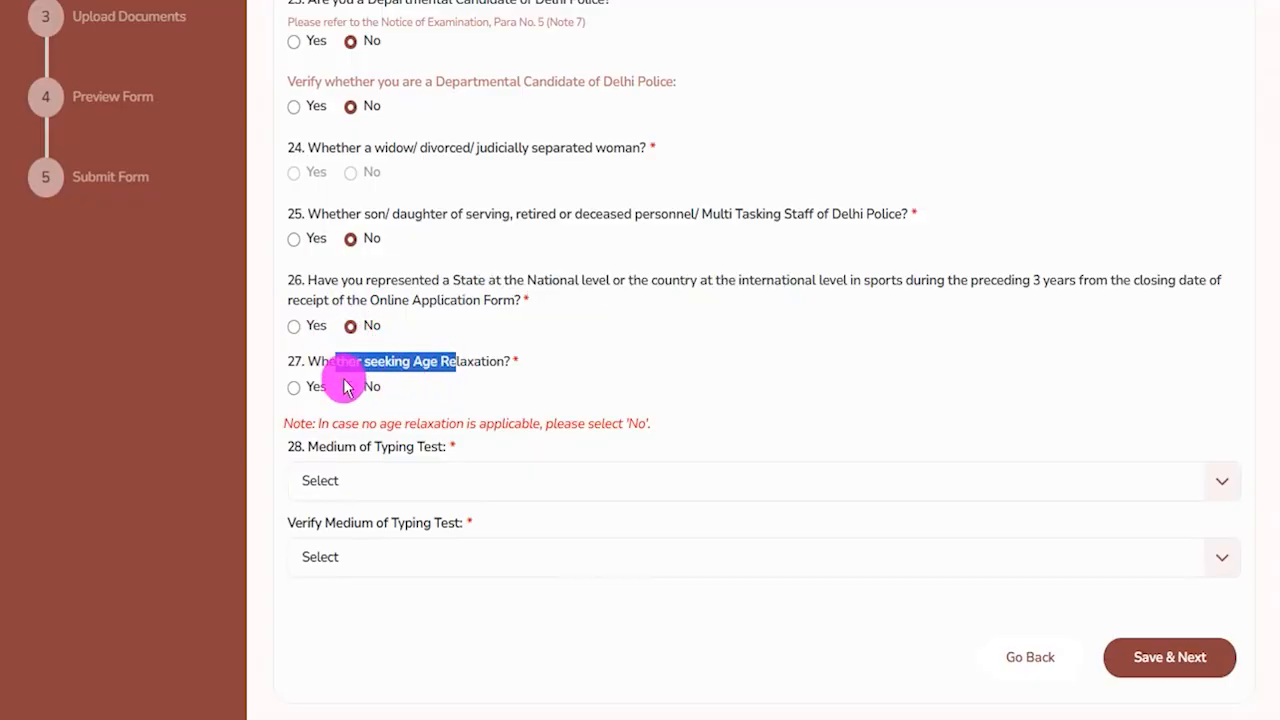
click(294, 388)
click(366, 508)
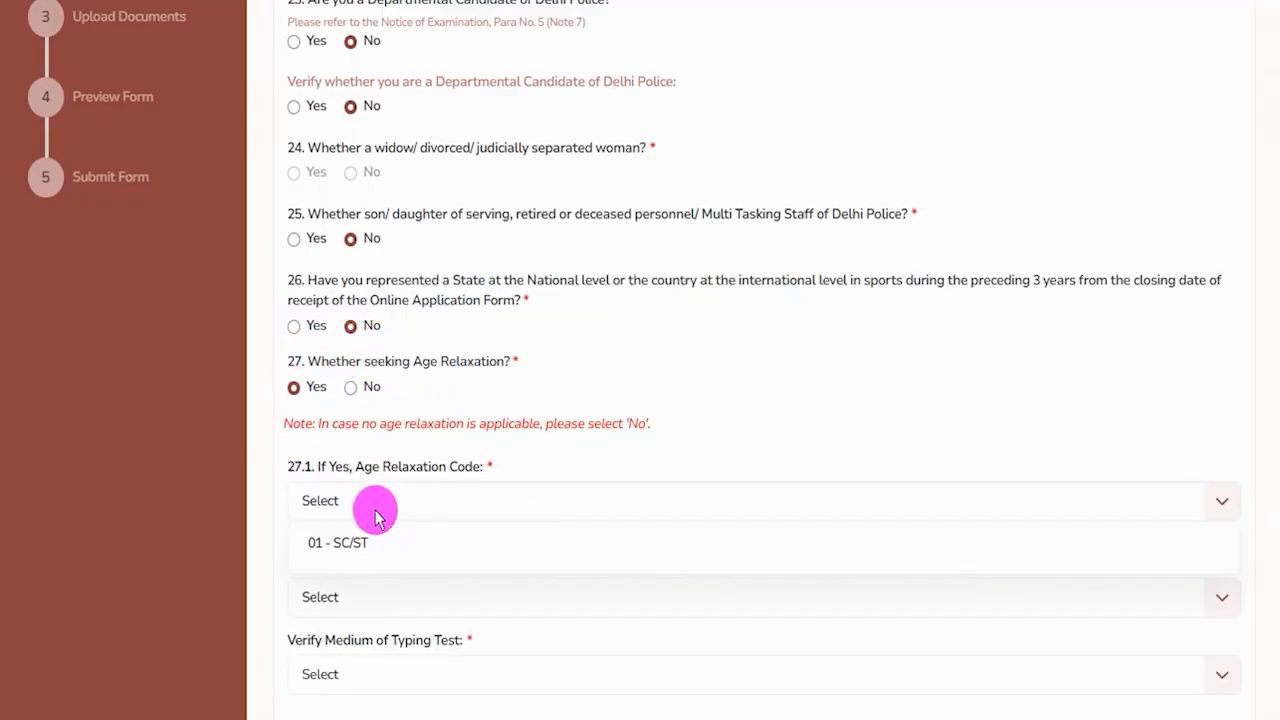
click(350, 387)
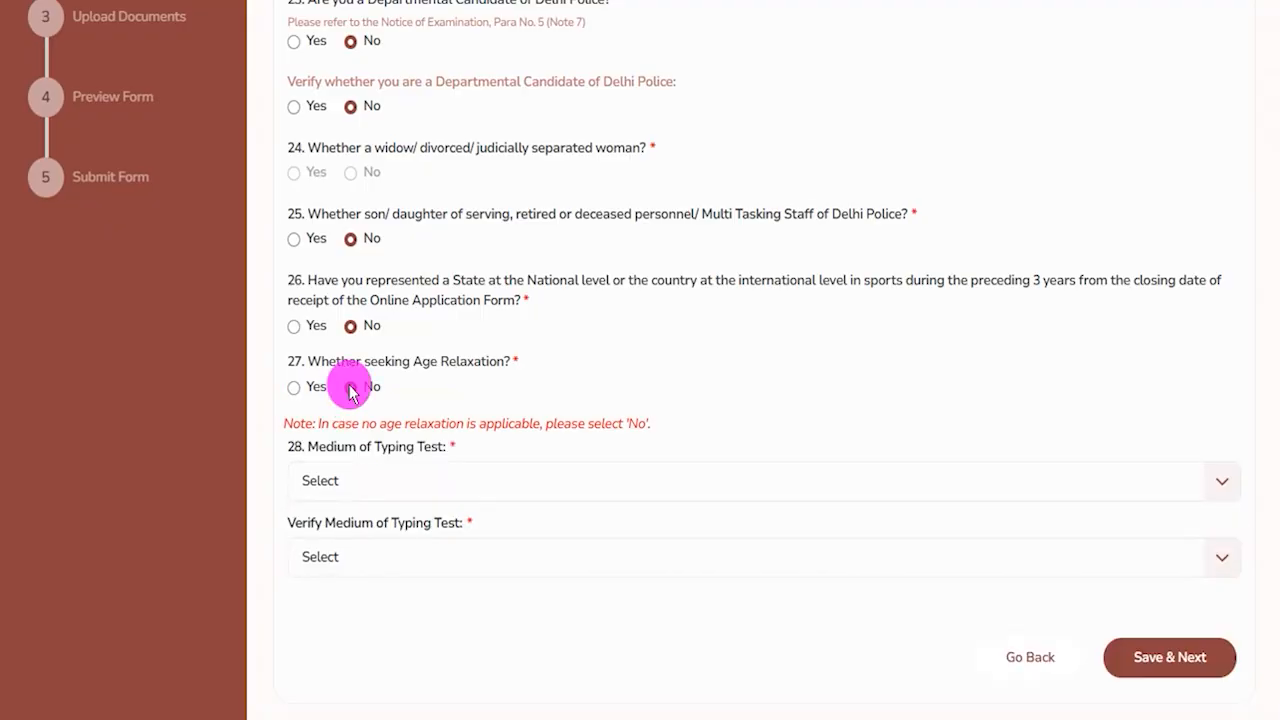
Set the Medium of Typing Test and its verification to English, then save and continue.
click(446, 485)
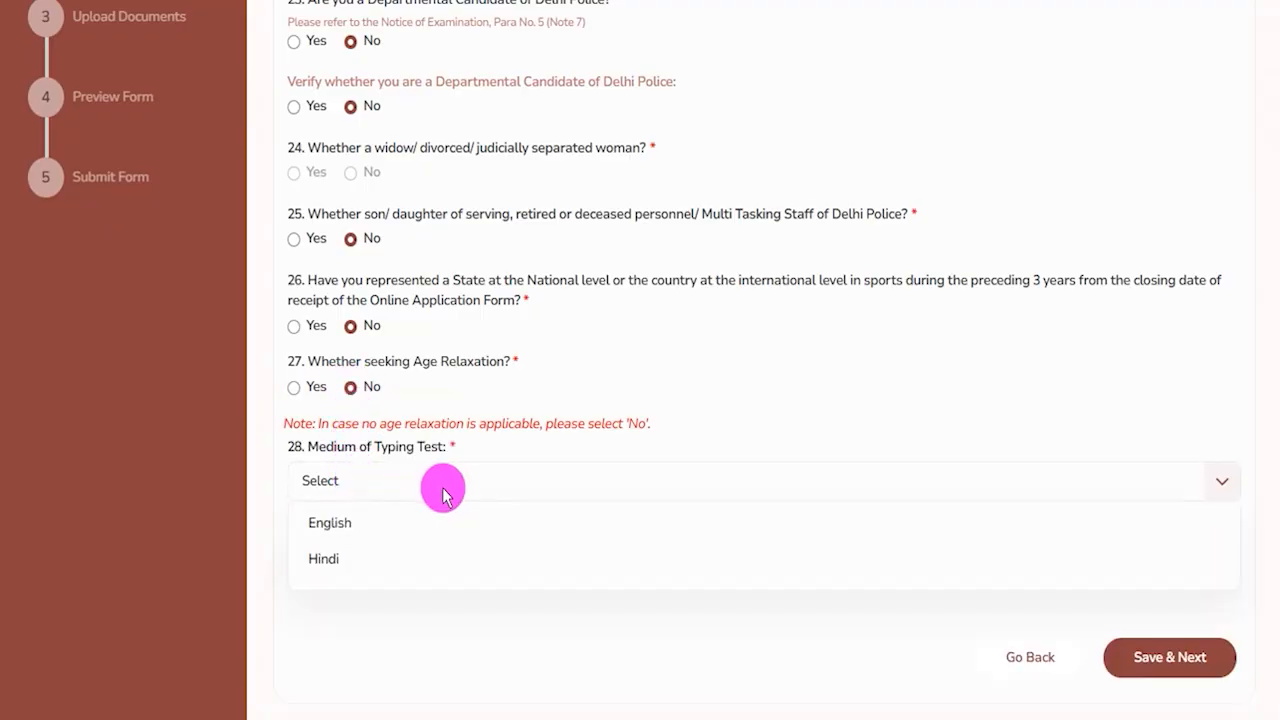
click(350, 535)
click(416, 560)
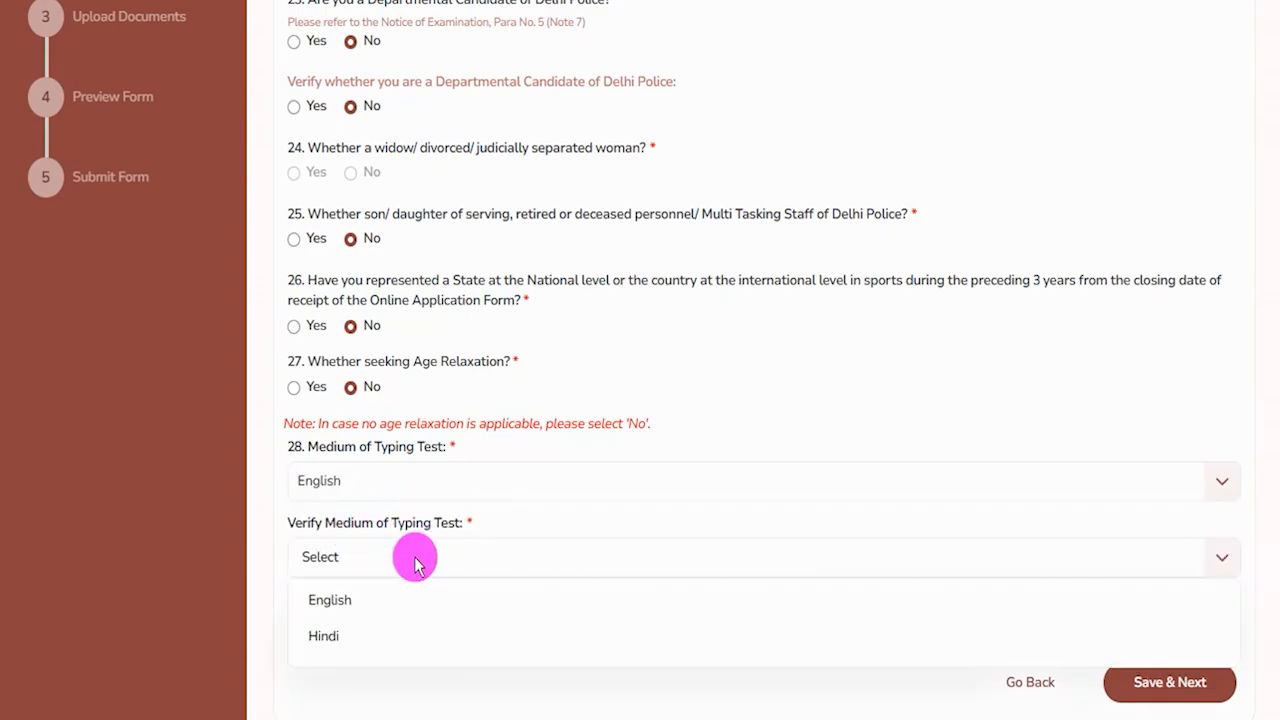
click(360, 604)
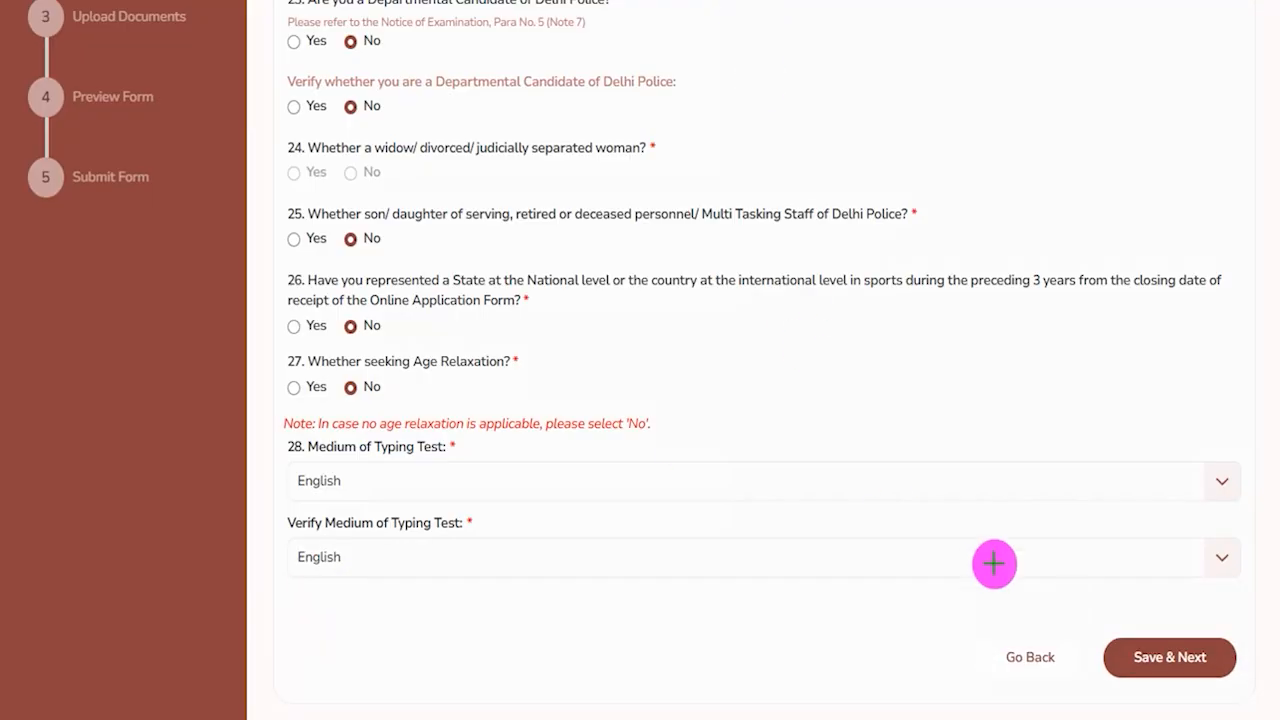
drag(1103, 434, 1135, 610)
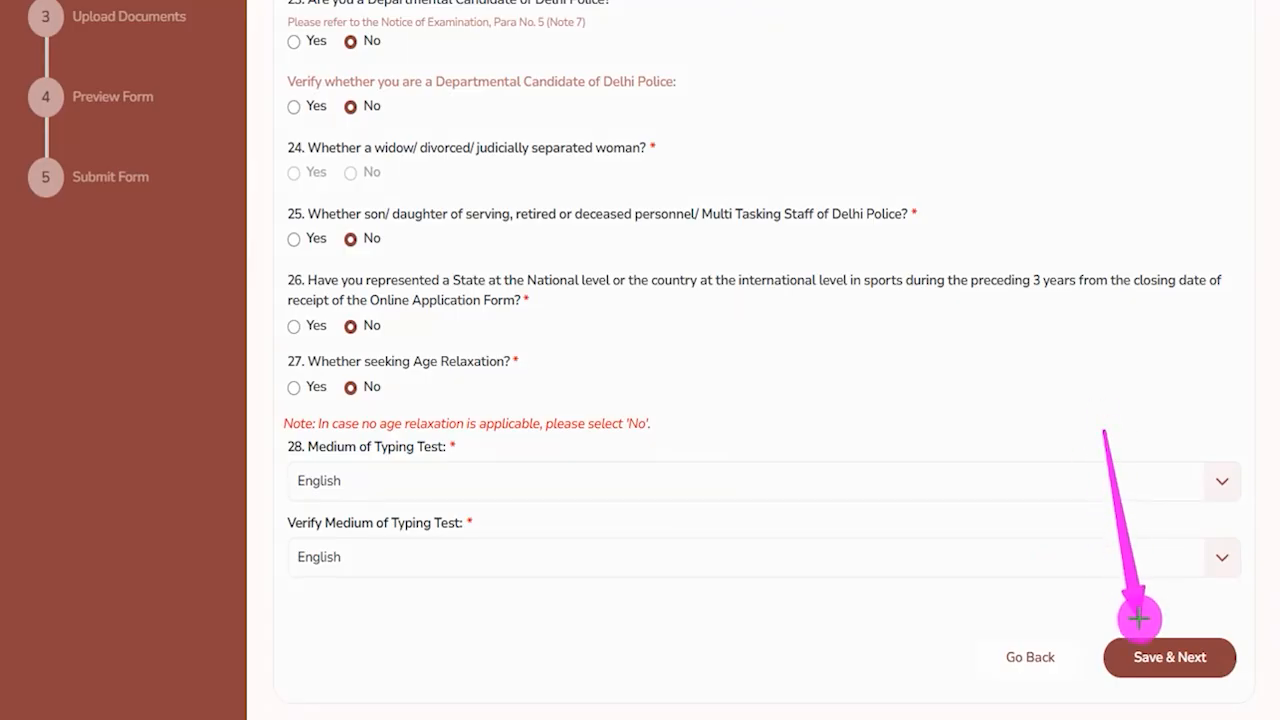
click(1141, 636)
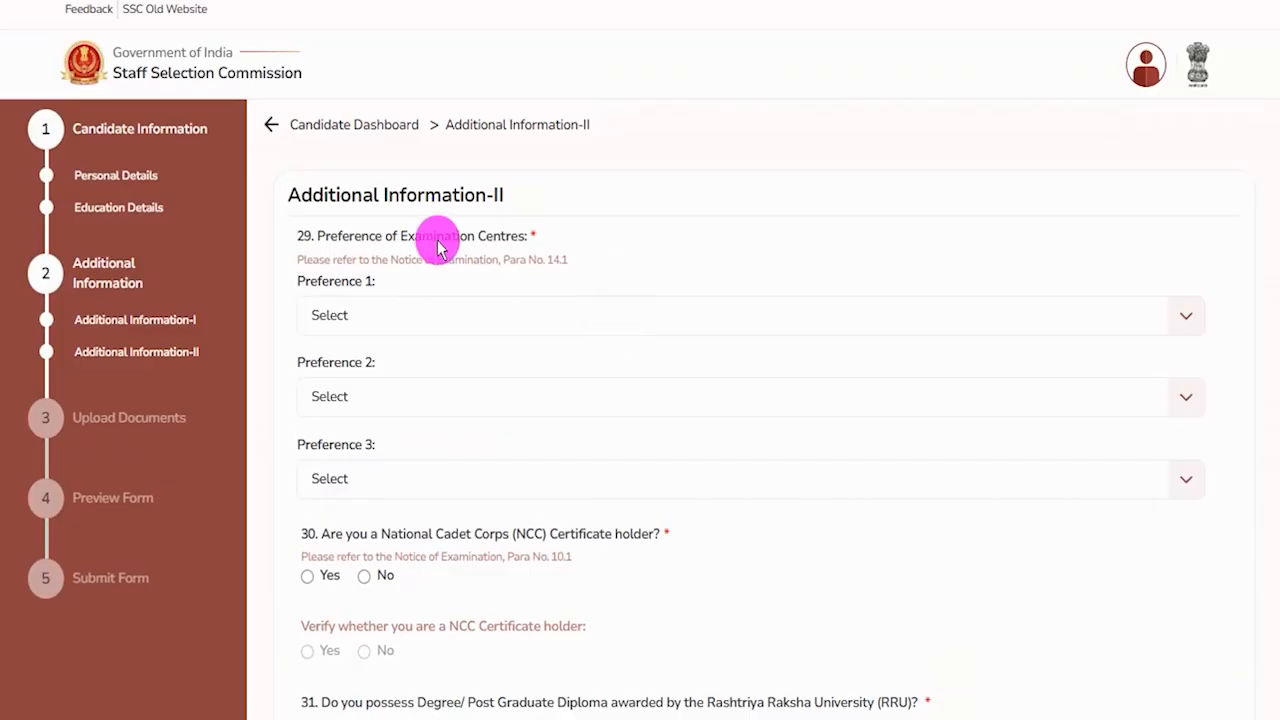
Set examination centre preferences to CR-Bhagalpur (3201), CR-Gaya (3203) and CR-Lucknow (3010).
drag(337, 236, 429, 294)
scroll(371, 220, down, 1)
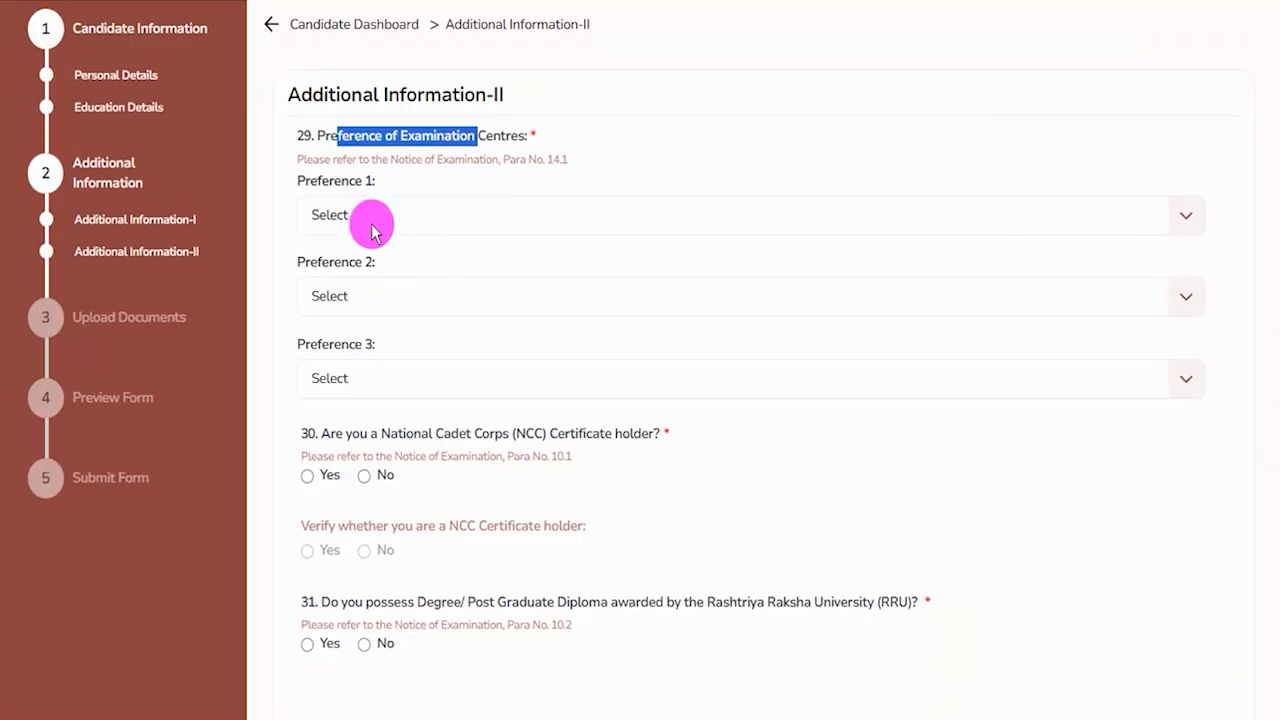
click(382, 216)
click(376, 331)
click(385, 300)
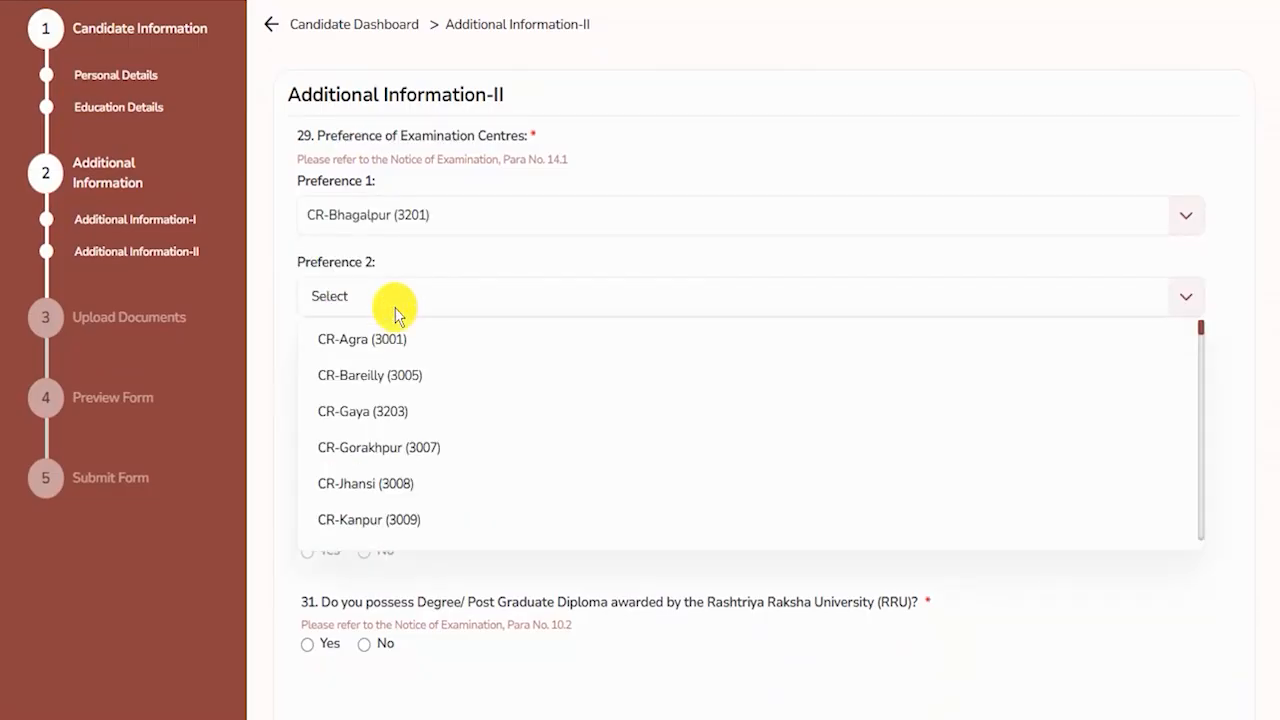
click(385, 413)
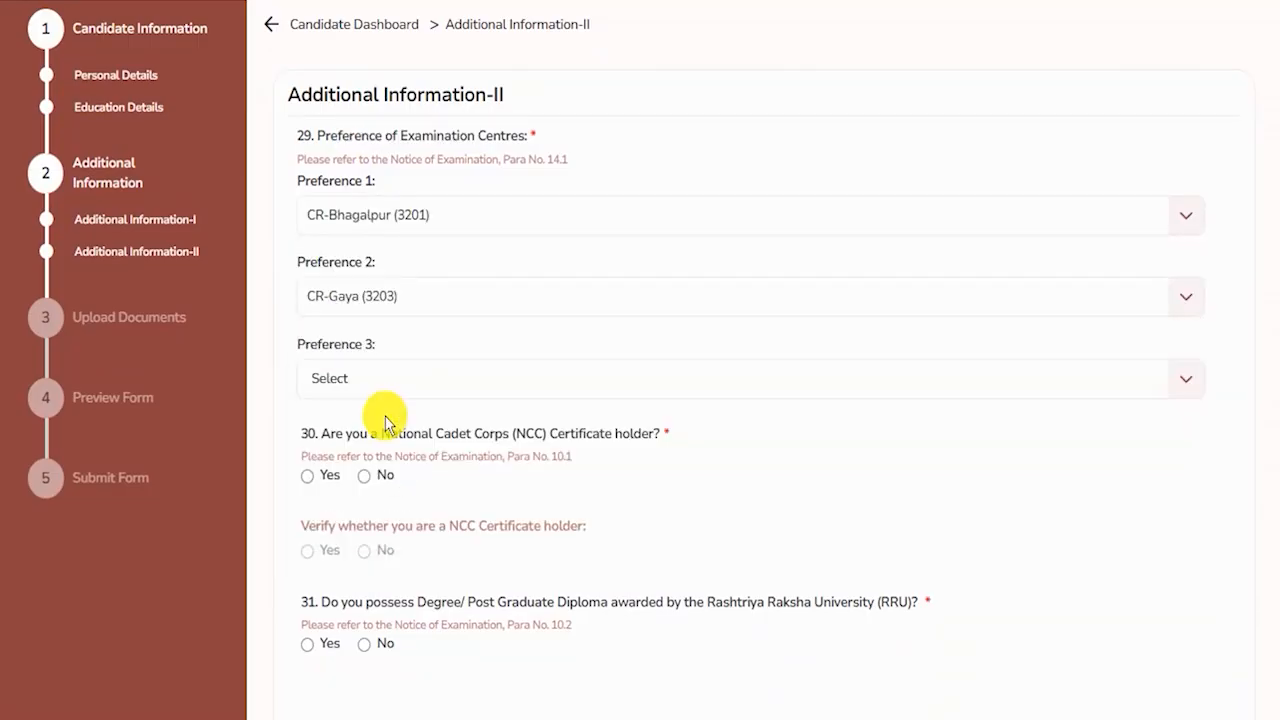
click(380, 388)
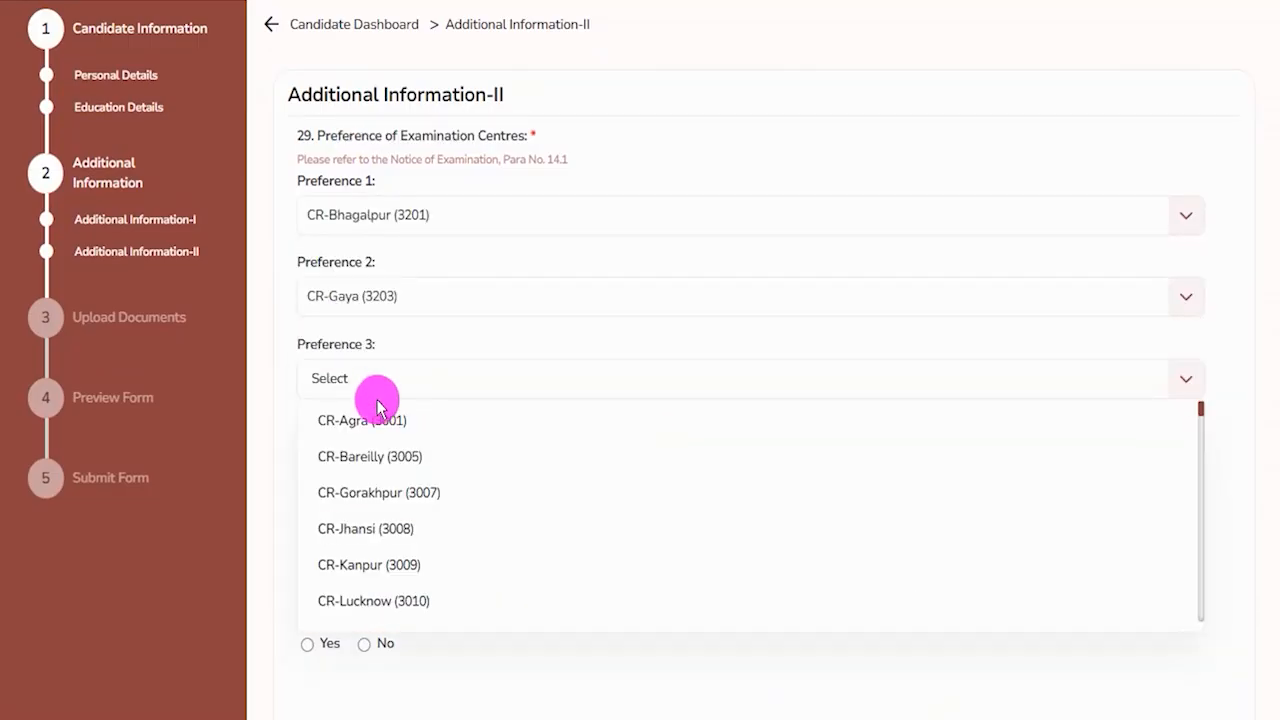
click(390, 600)
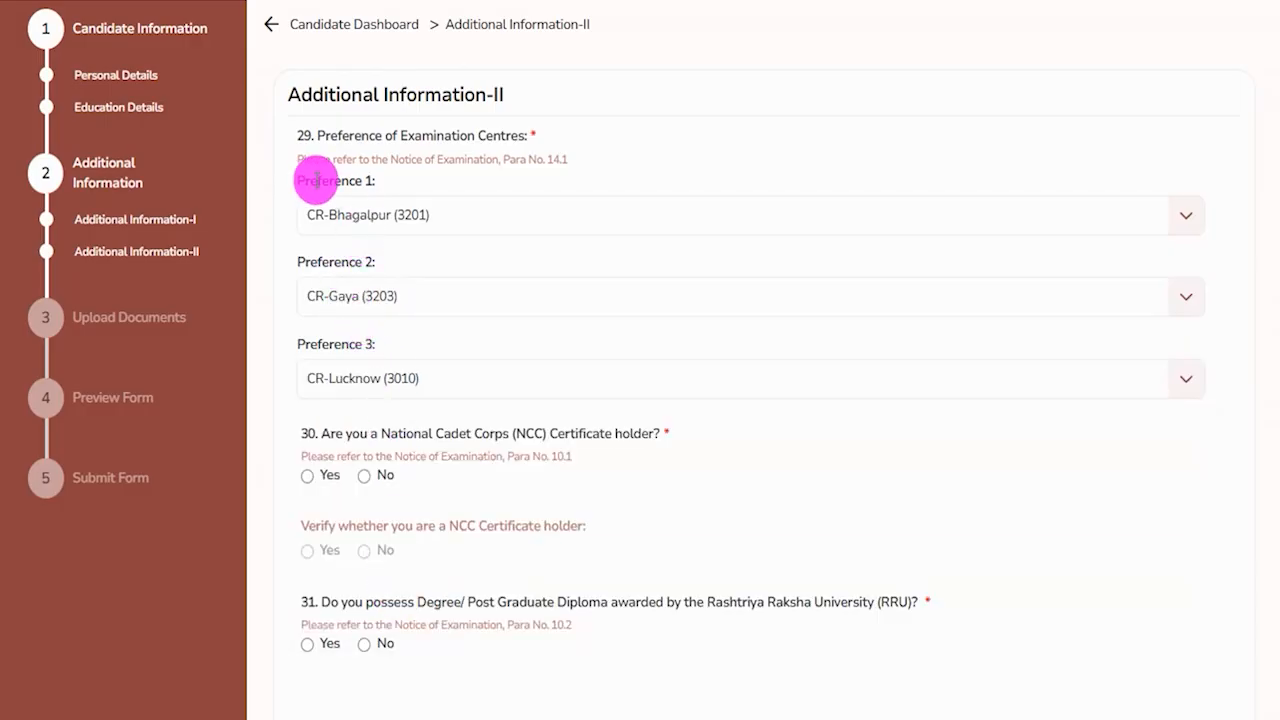
drag(303, 180, 372, 182)
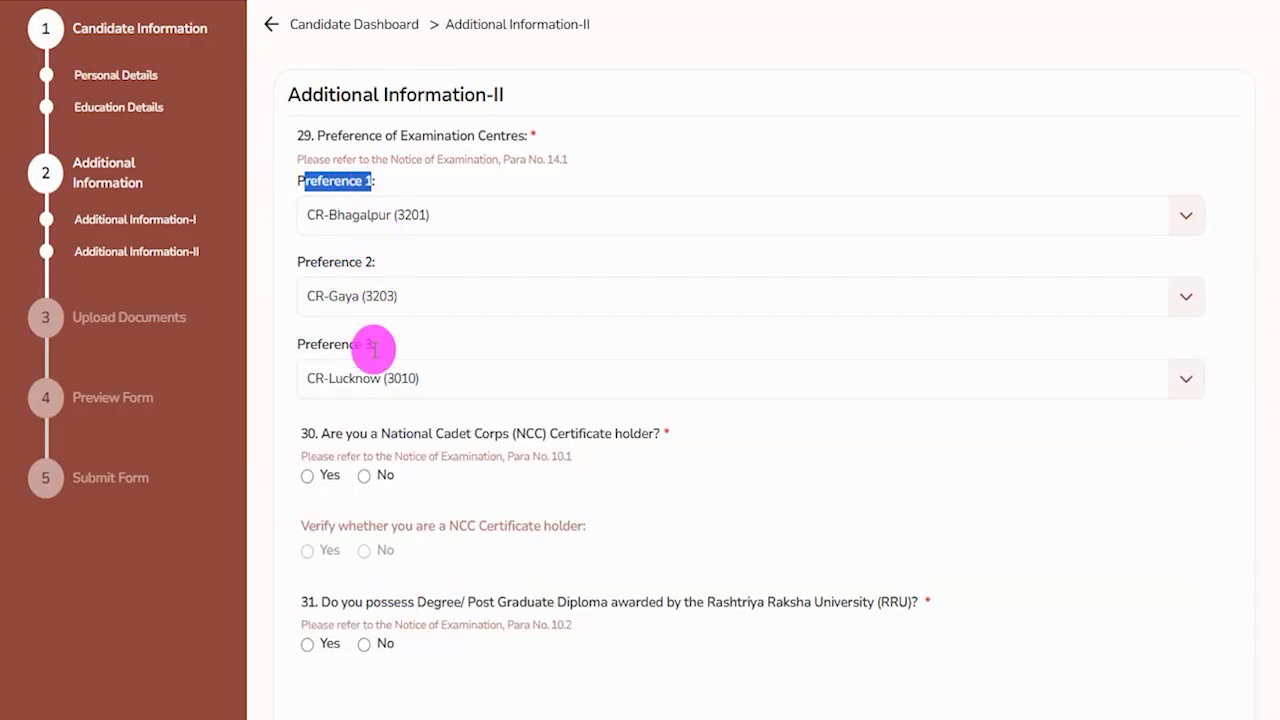
scroll(600, 386, down, 2)
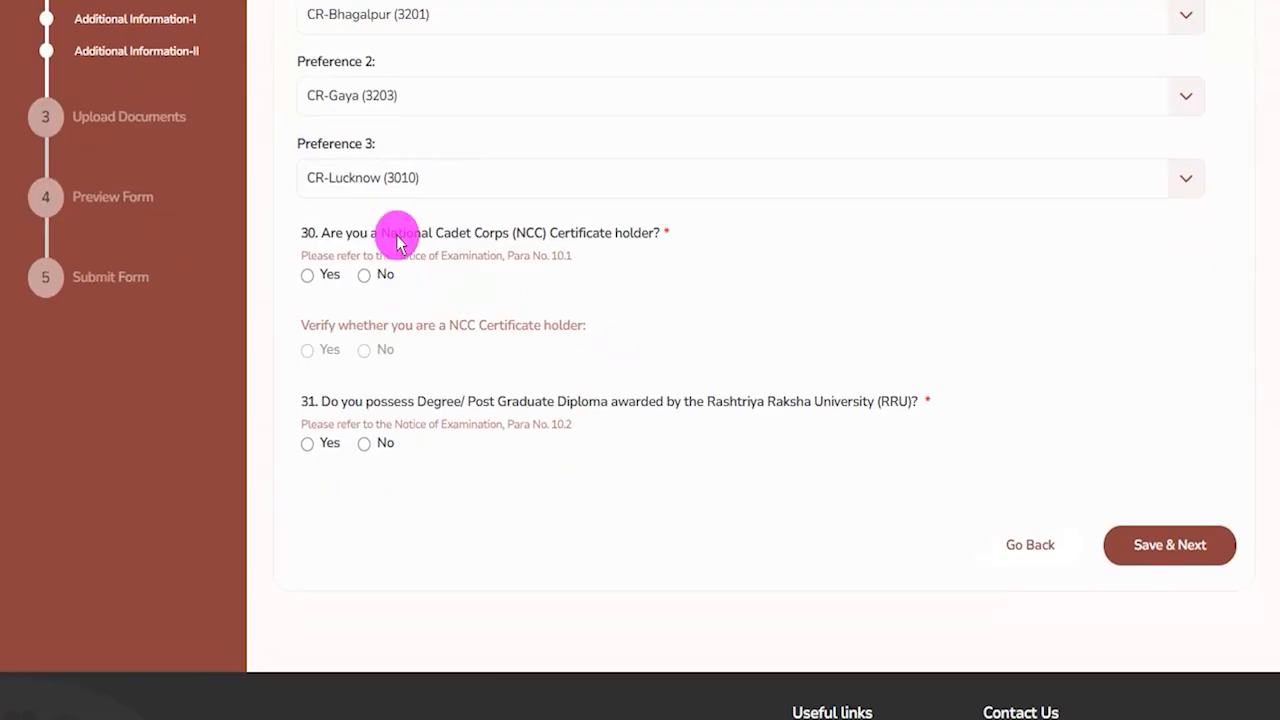
drag(350, 234, 452, 232)
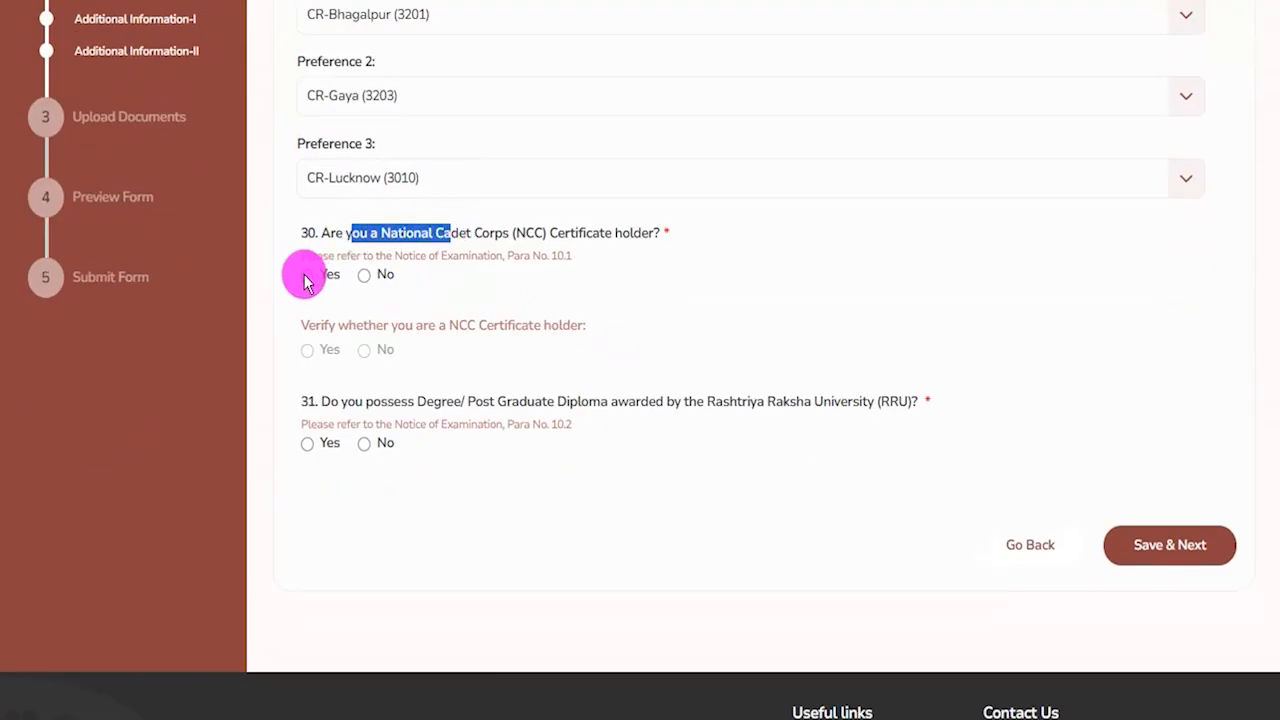
click(307, 274)
click(307, 350)
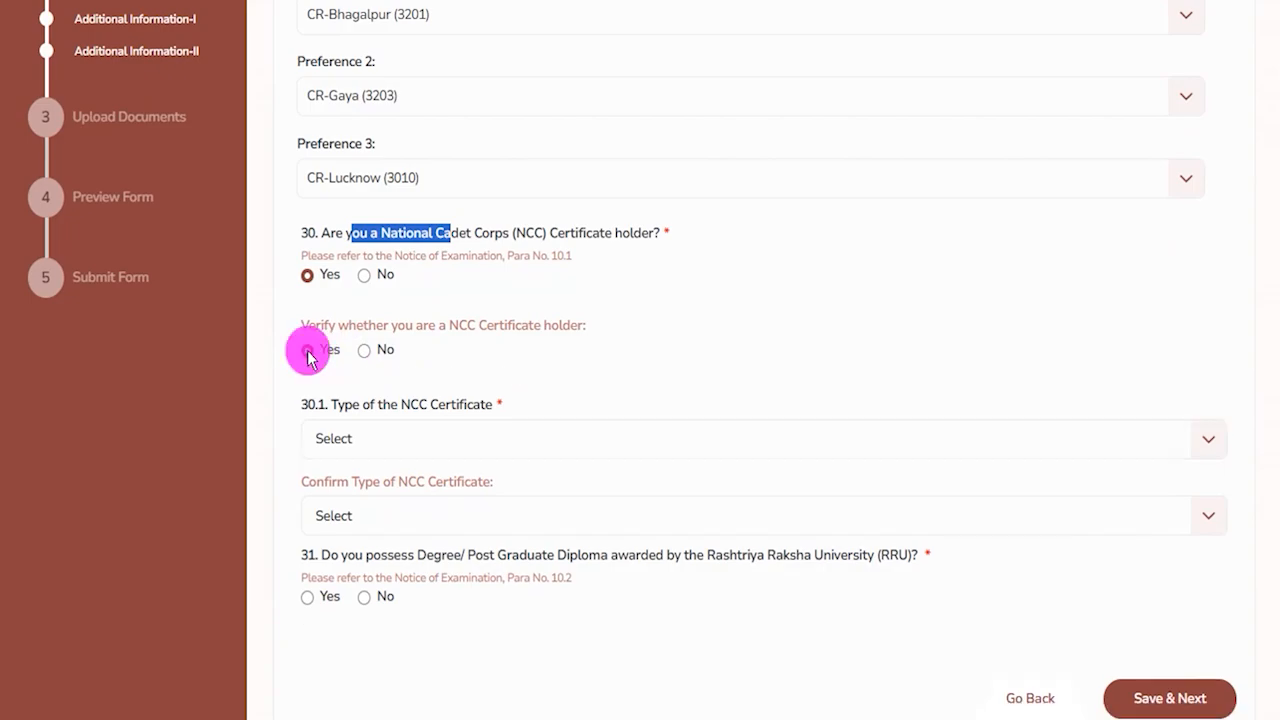
click(414, 432)
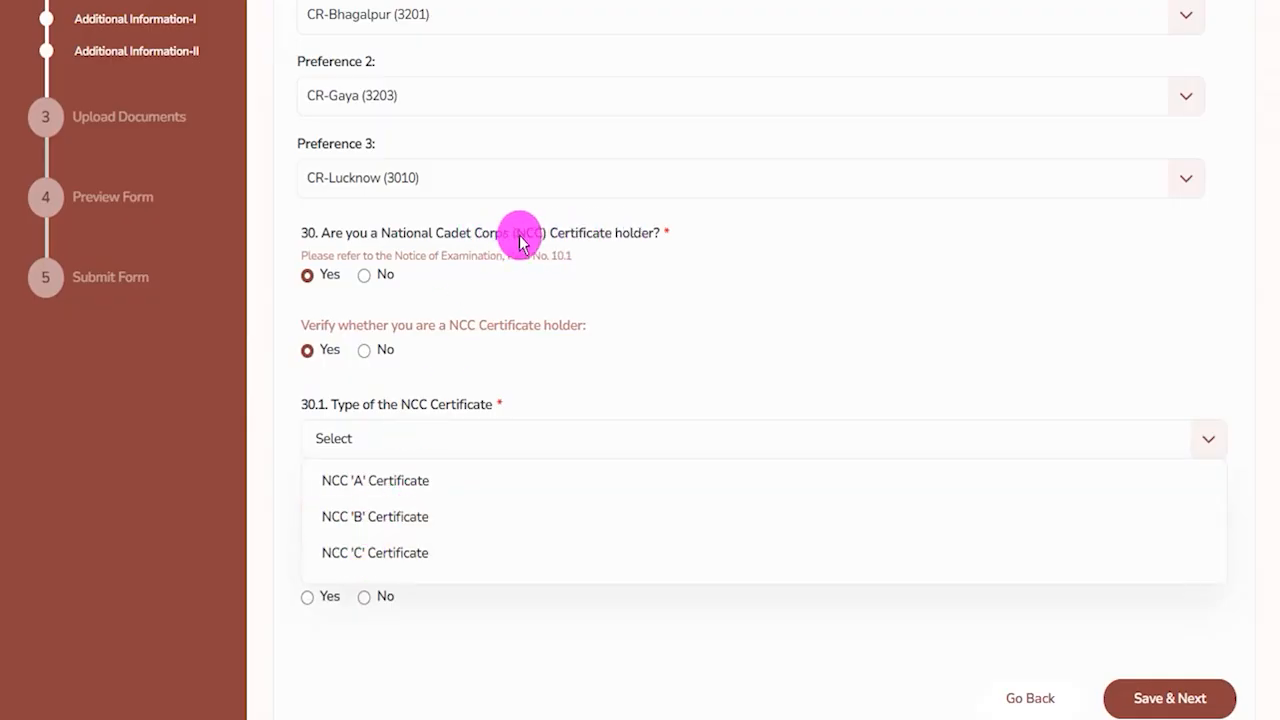
Answer No to the NCC Certificate holder question and to its verification.
click(364, 278)
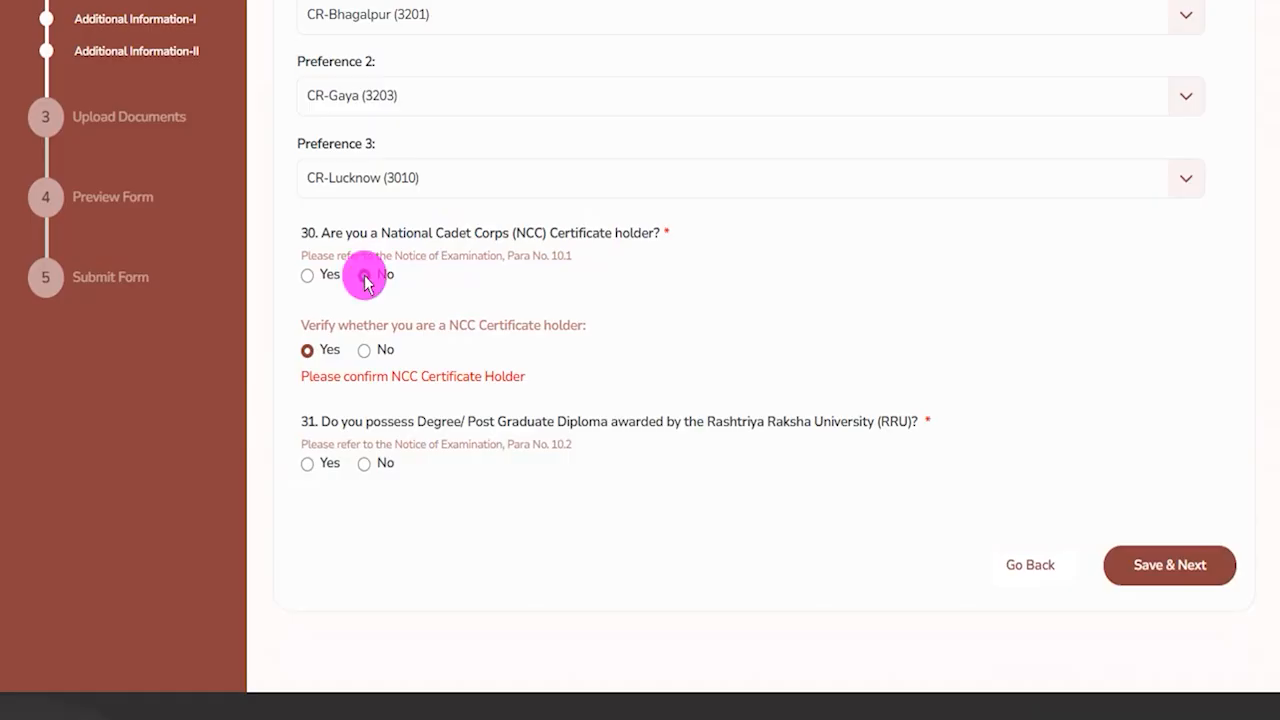
click(366, 352)
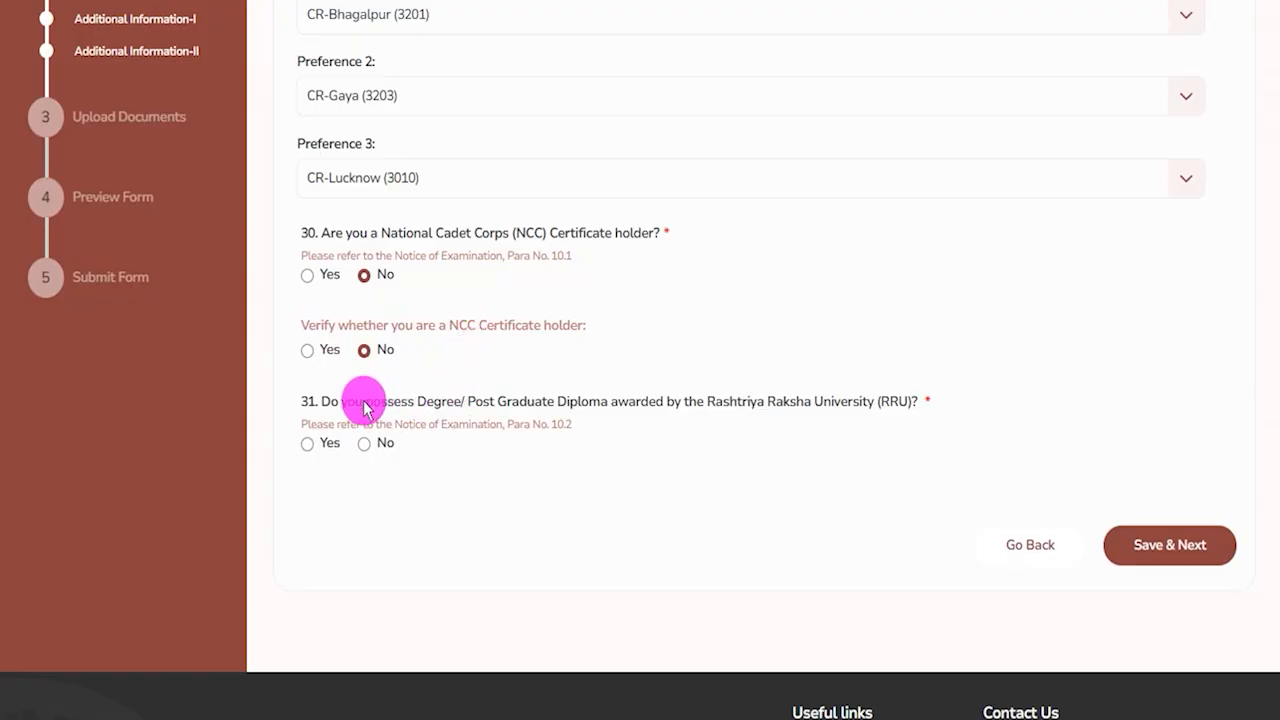
drag(360, 404, 572, 403)
drag(707, 401, 840, 401)
click(308, 443)
click(374, 500)
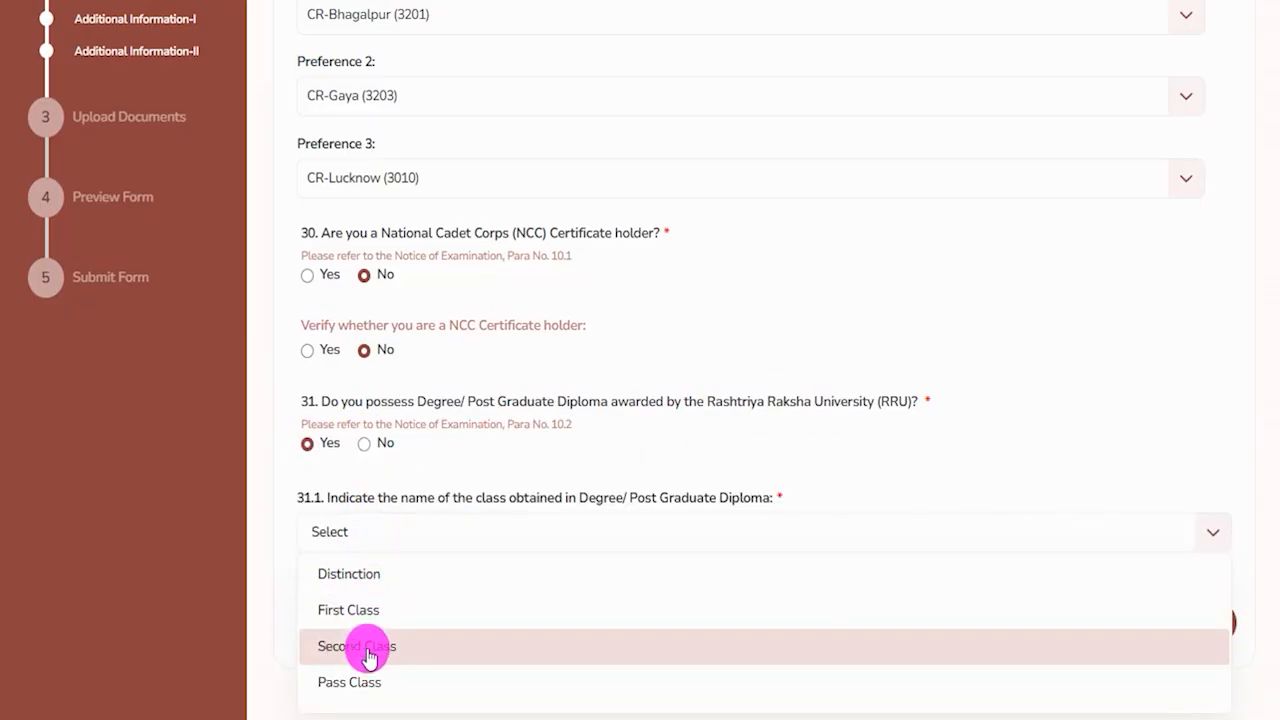
Answer No to the Rashtriya Raksha University degree question, then save and continue to the next page.
drag(453, 403, 512, 403)
click(366, 445)
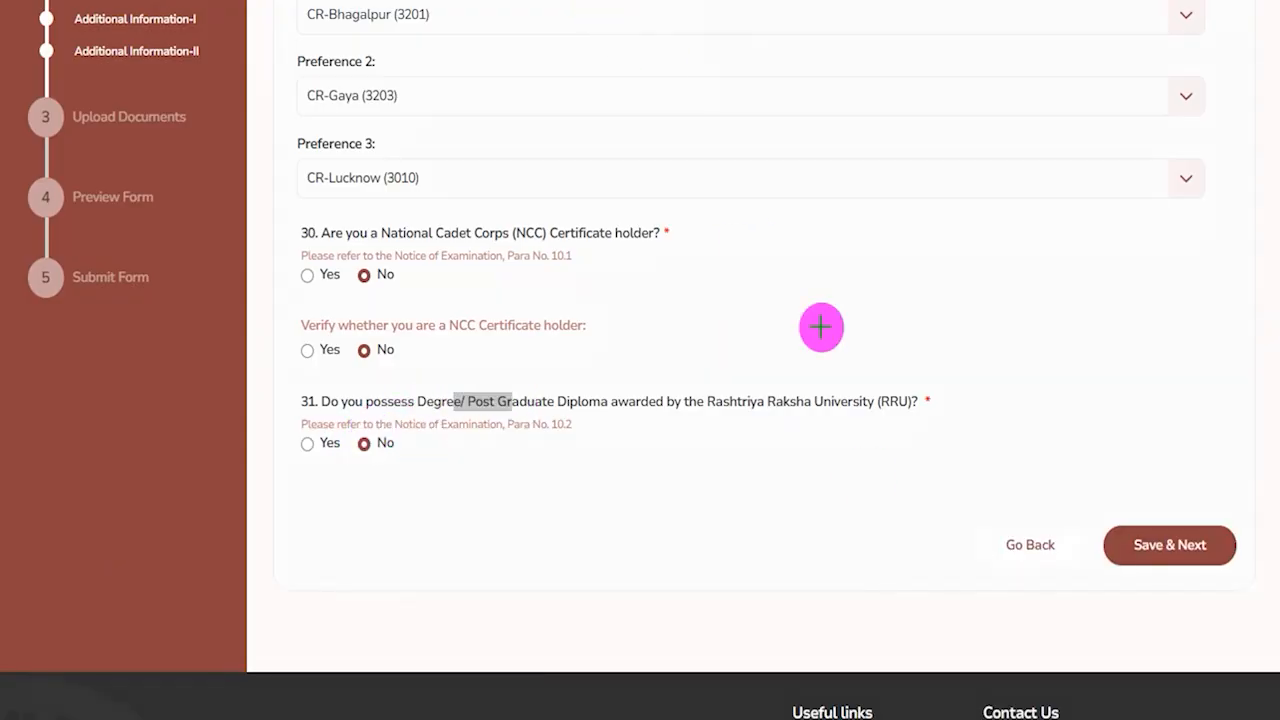
drag(1156, 326, 1169, 483)
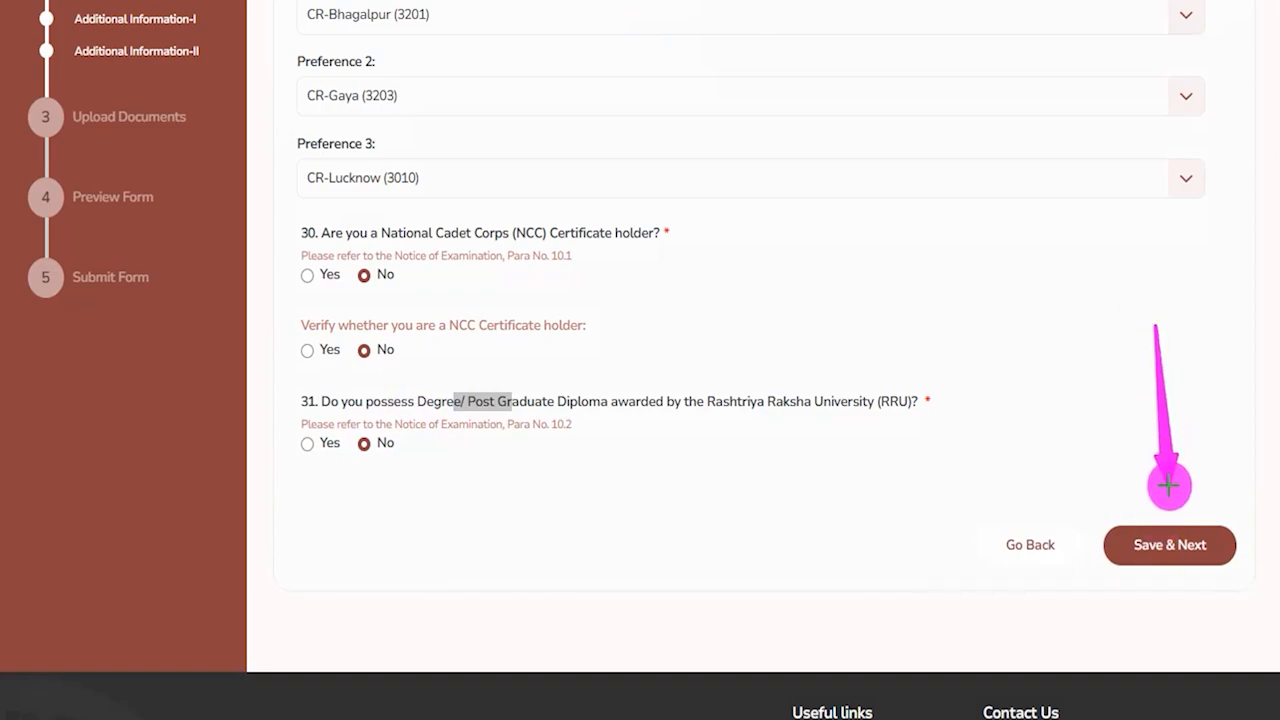
click(1169, 540)
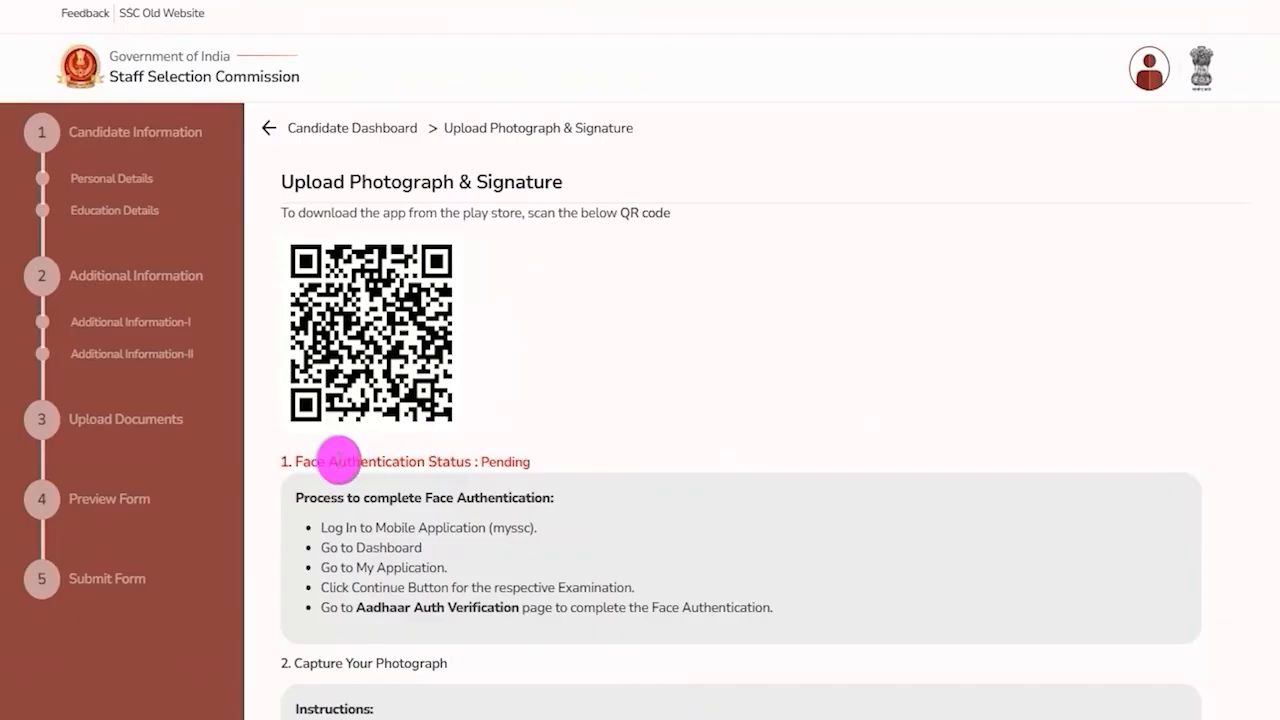
Read the face authentication, photo capture and signature upload instructions on the Upload Photograph & Signature page.
drag(297, 462, 417, 458)
scroll(417, 458, down, 5)
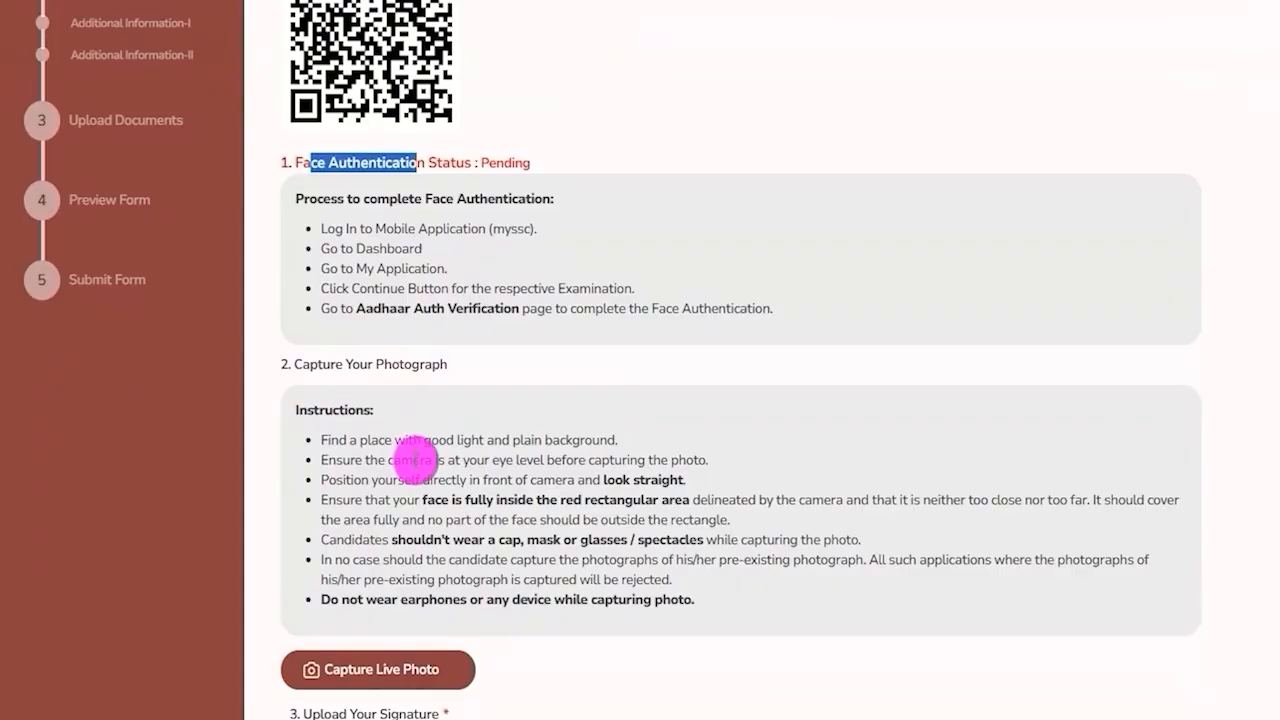
drag(322, 165, 446, 165)
drag(305, 516, 430, 521)
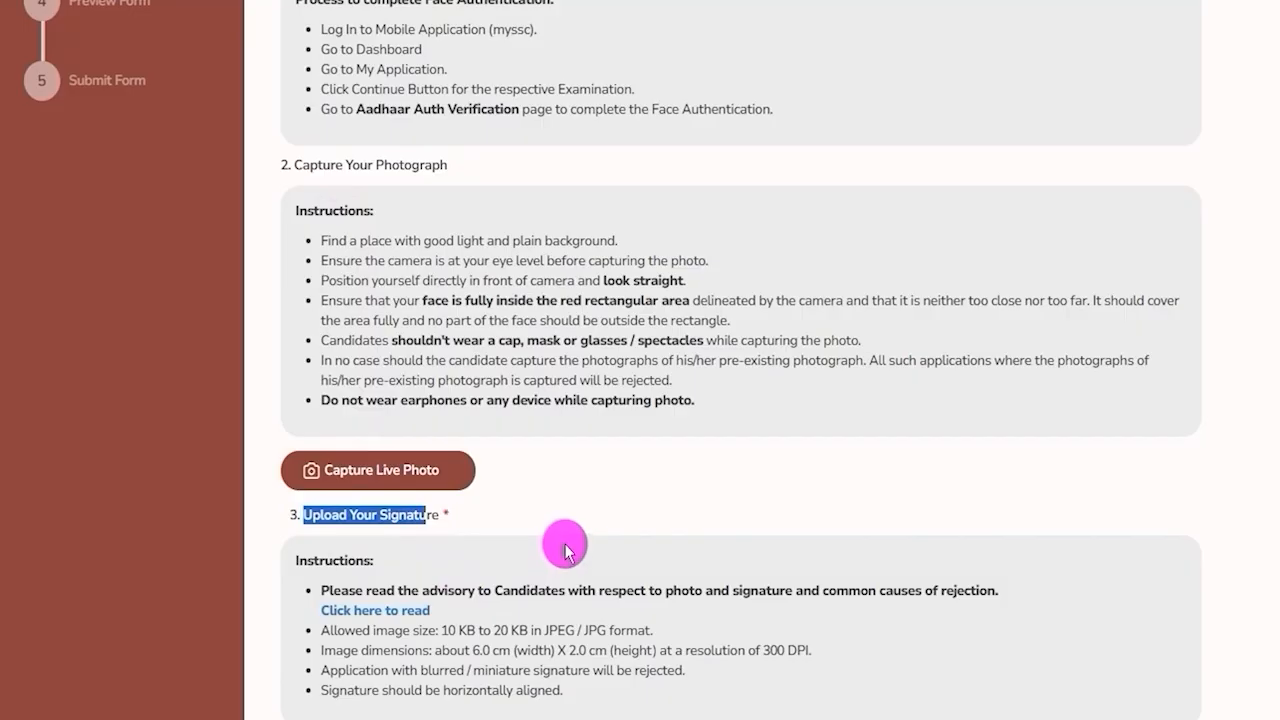
scroll(560, 555, up, 3)
scroll(565, 550, up, 2)
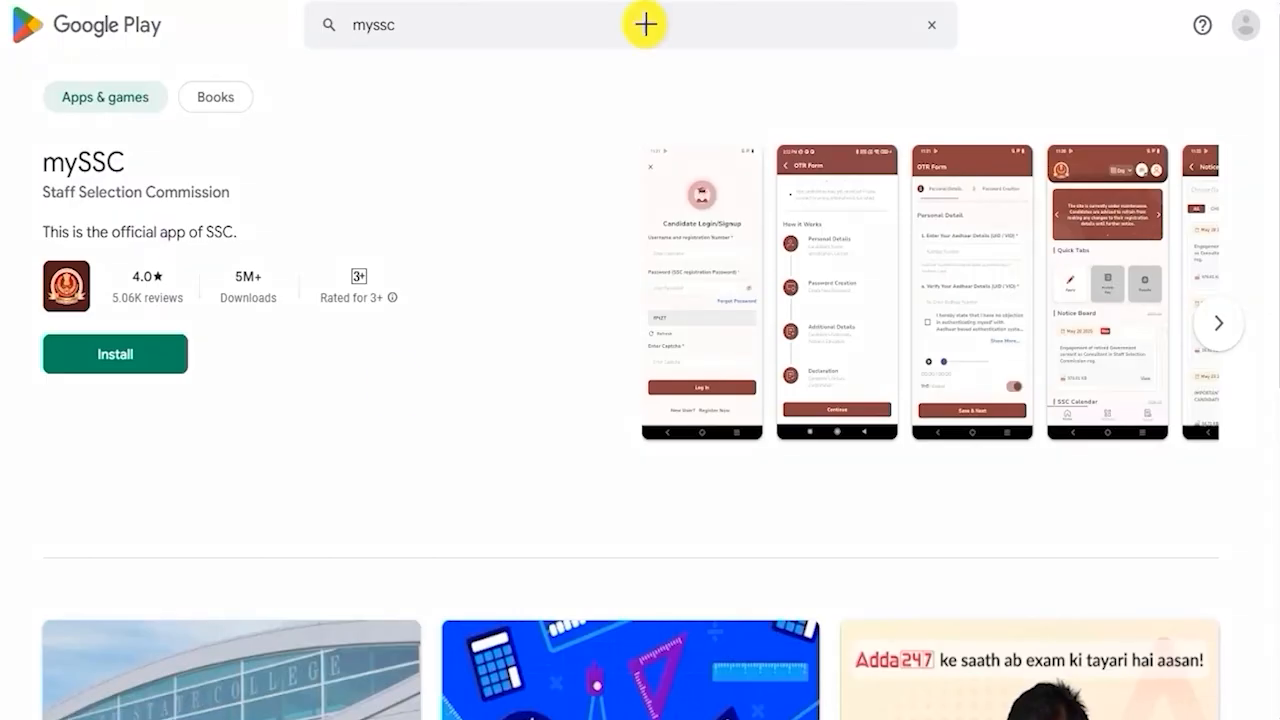
Switch to Google Play and review the mySSC and AadhaarFaceRD app listings.
drag(452, 374, 200, 357)
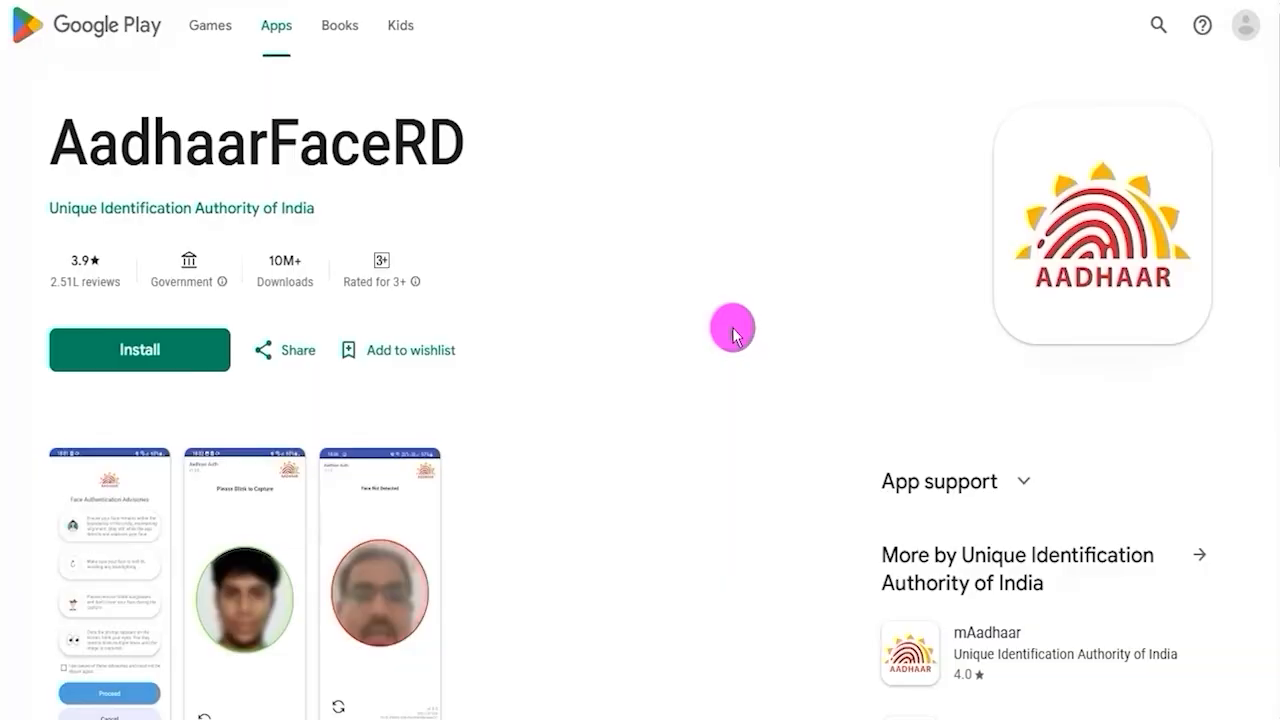
drag(60, 145, 462, 146)
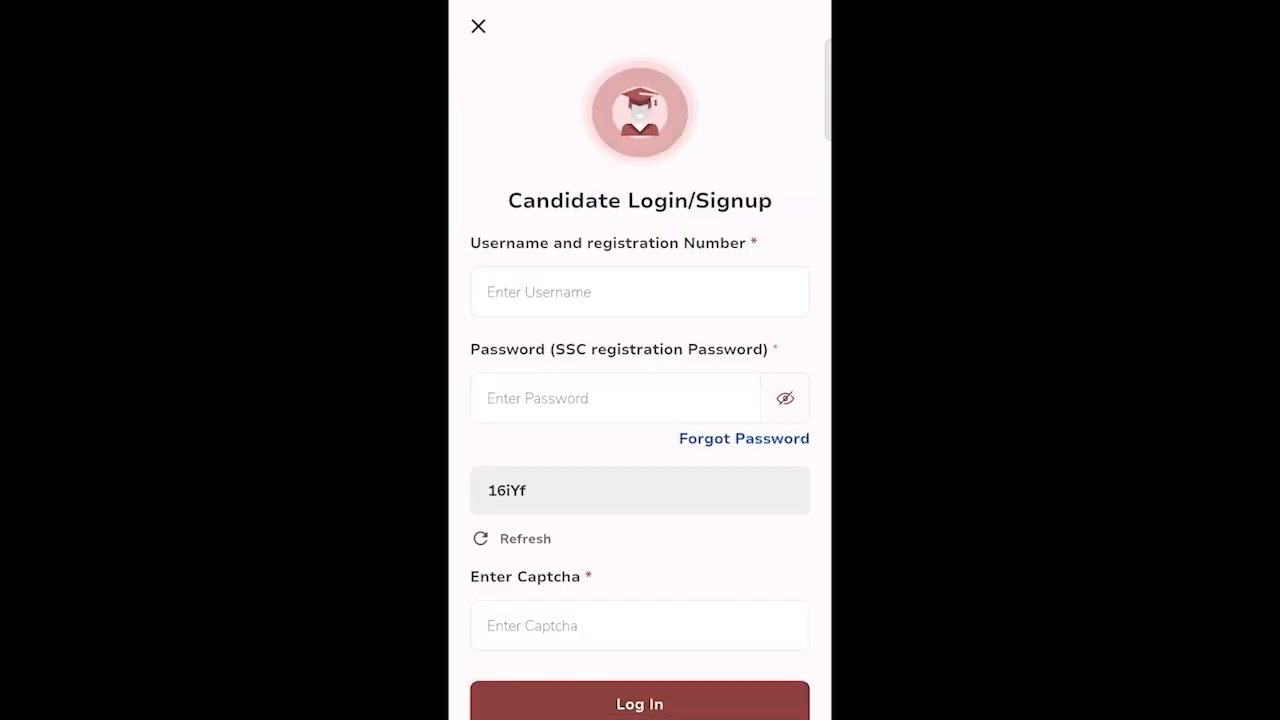
In the mySSC mobile app, open the application from the Dashboard, go to Aadhaar Auth Verification and tick the consent box.
scroll(640, 400, down, 1)
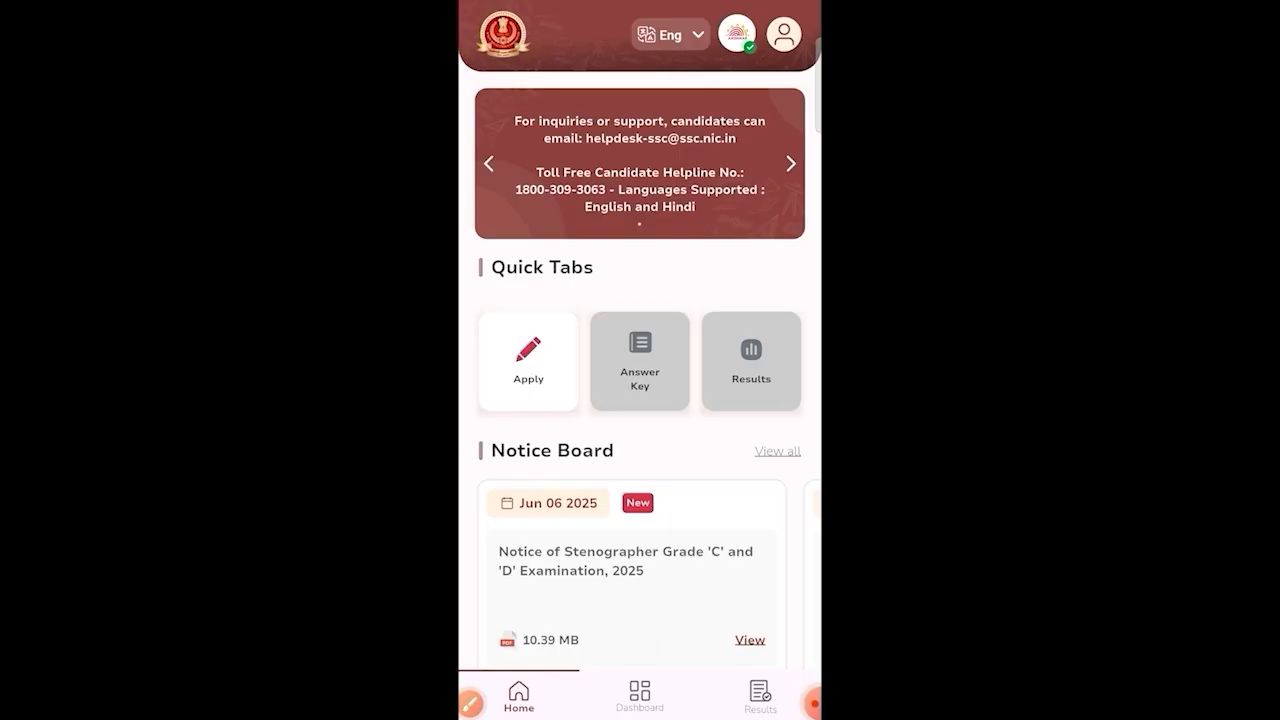
click(640, 696)
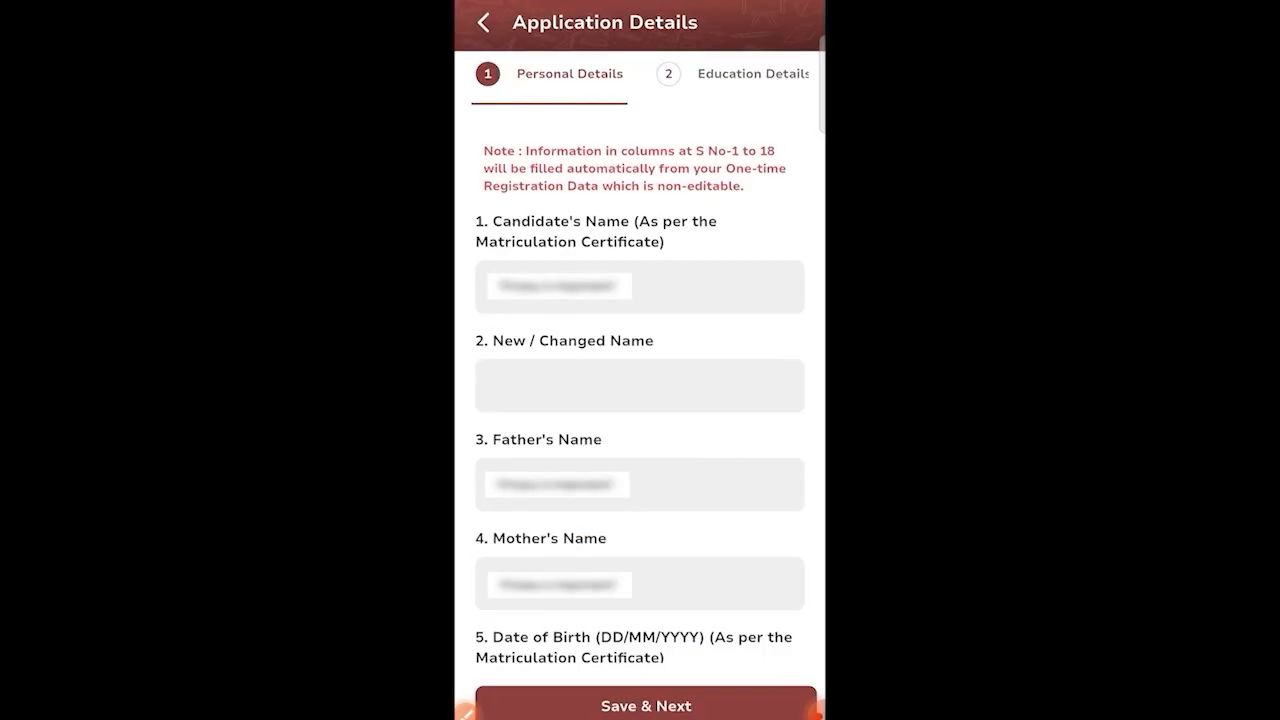
scroll(640, 74, right, 3)
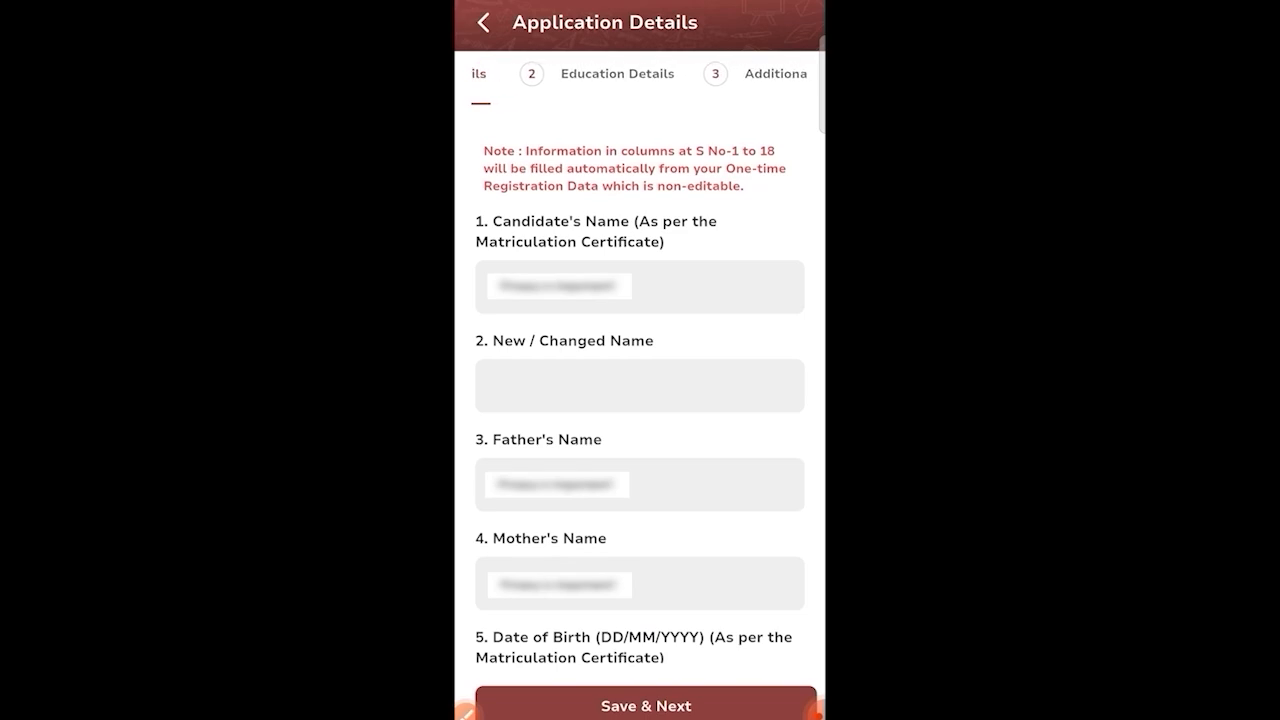
scroll(640, 74, right, 3)
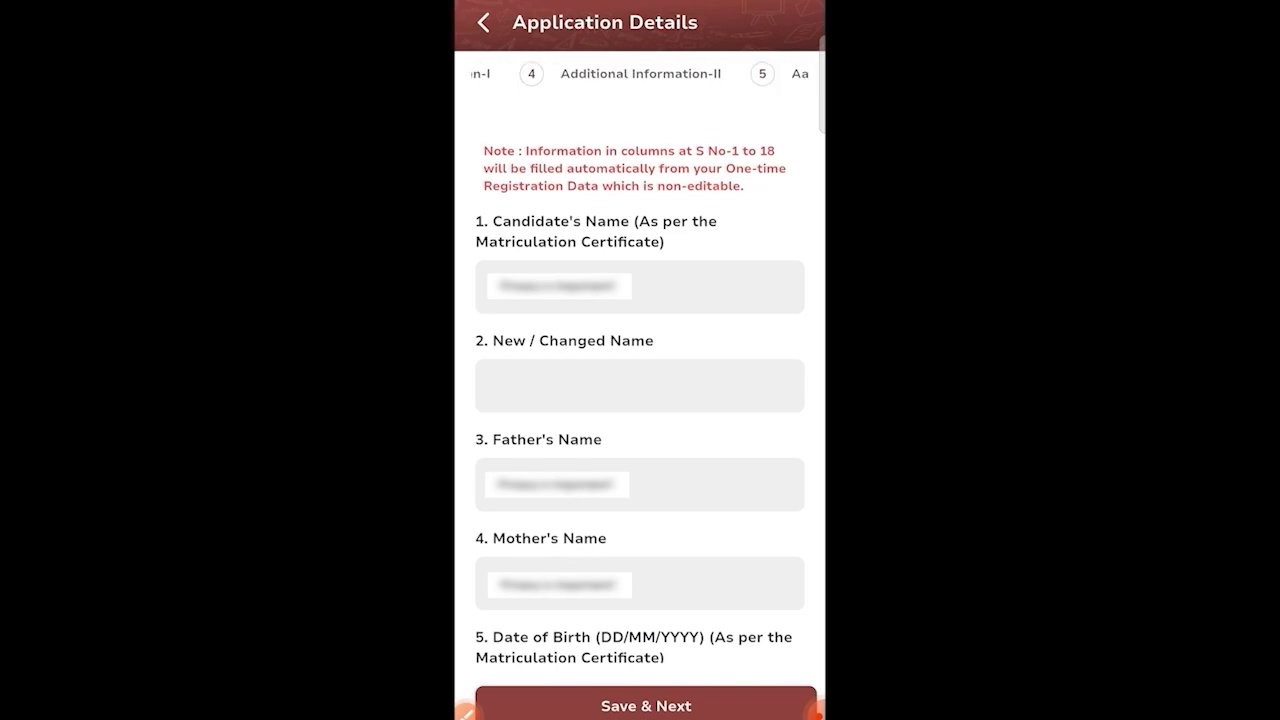
scroll(640, 74, right, 2)
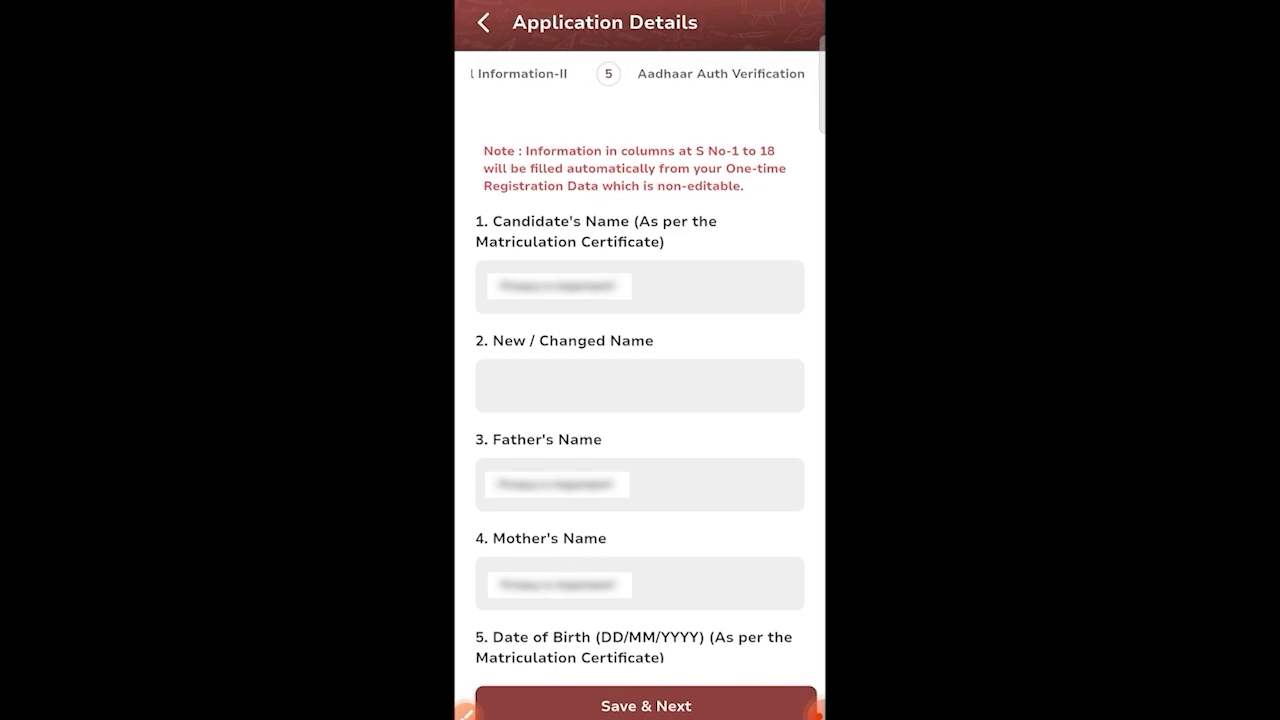
scroll(640, 74, right, 2)
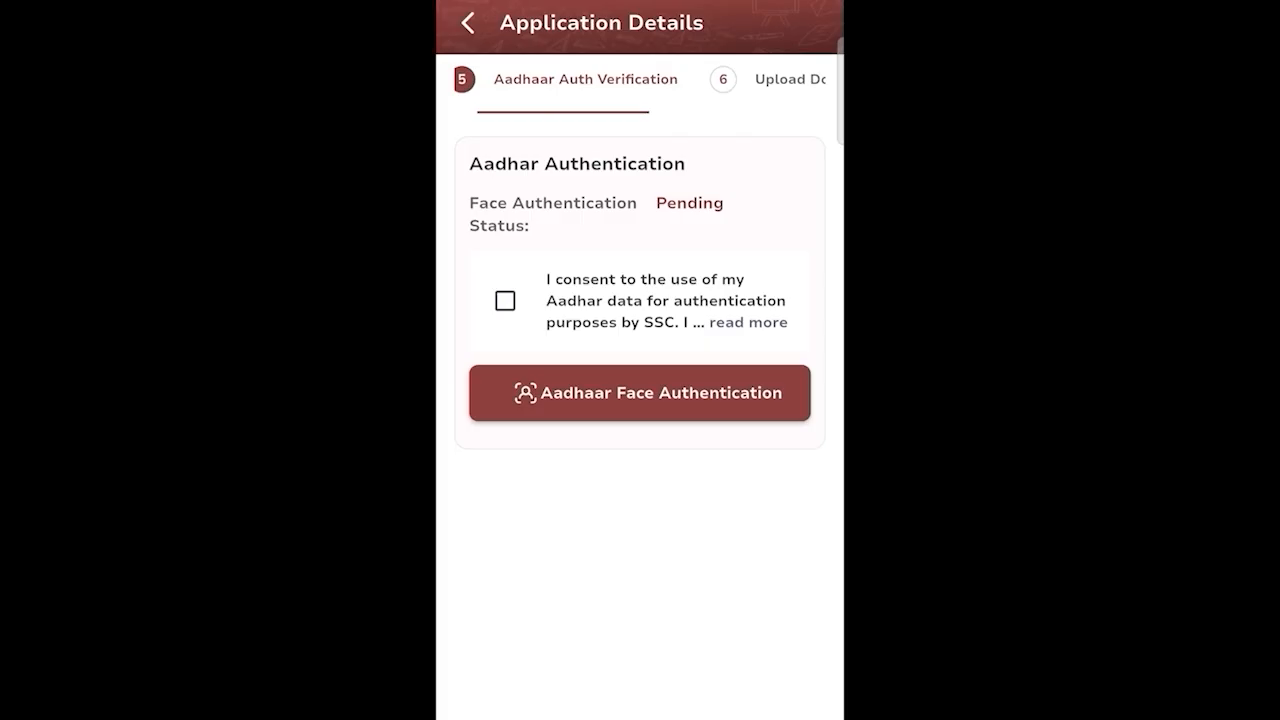
click(505, 301)
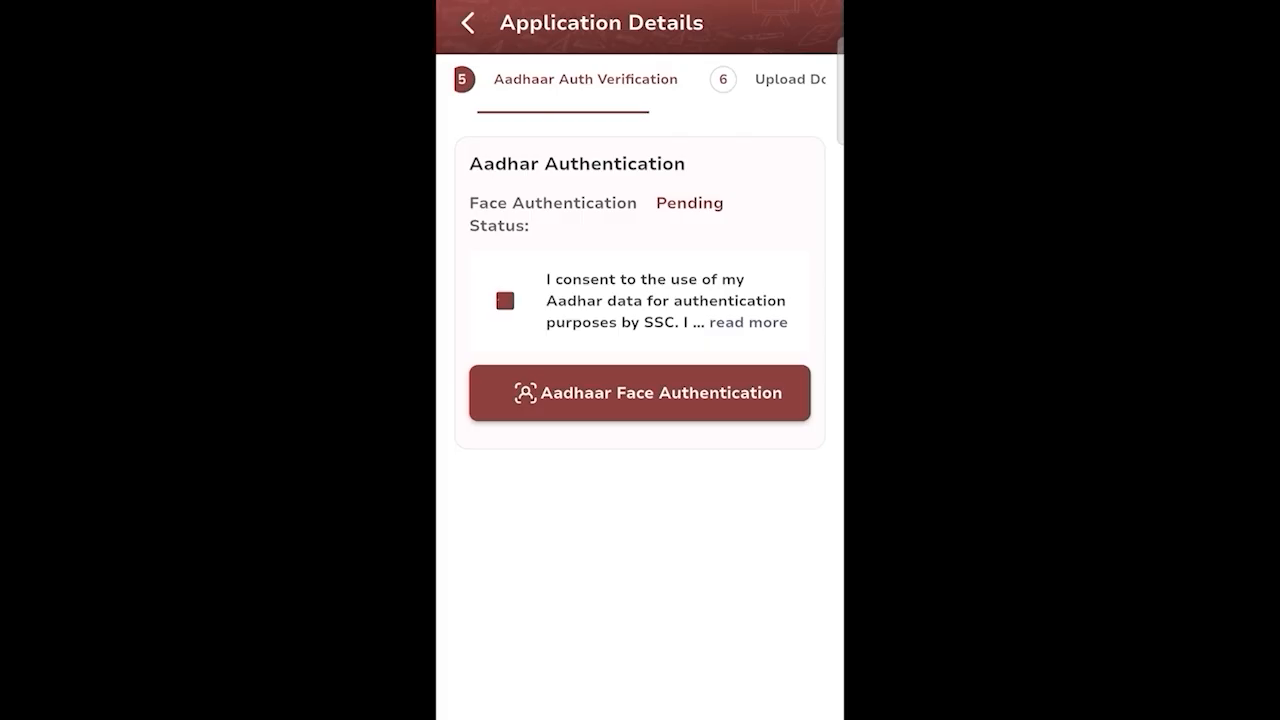
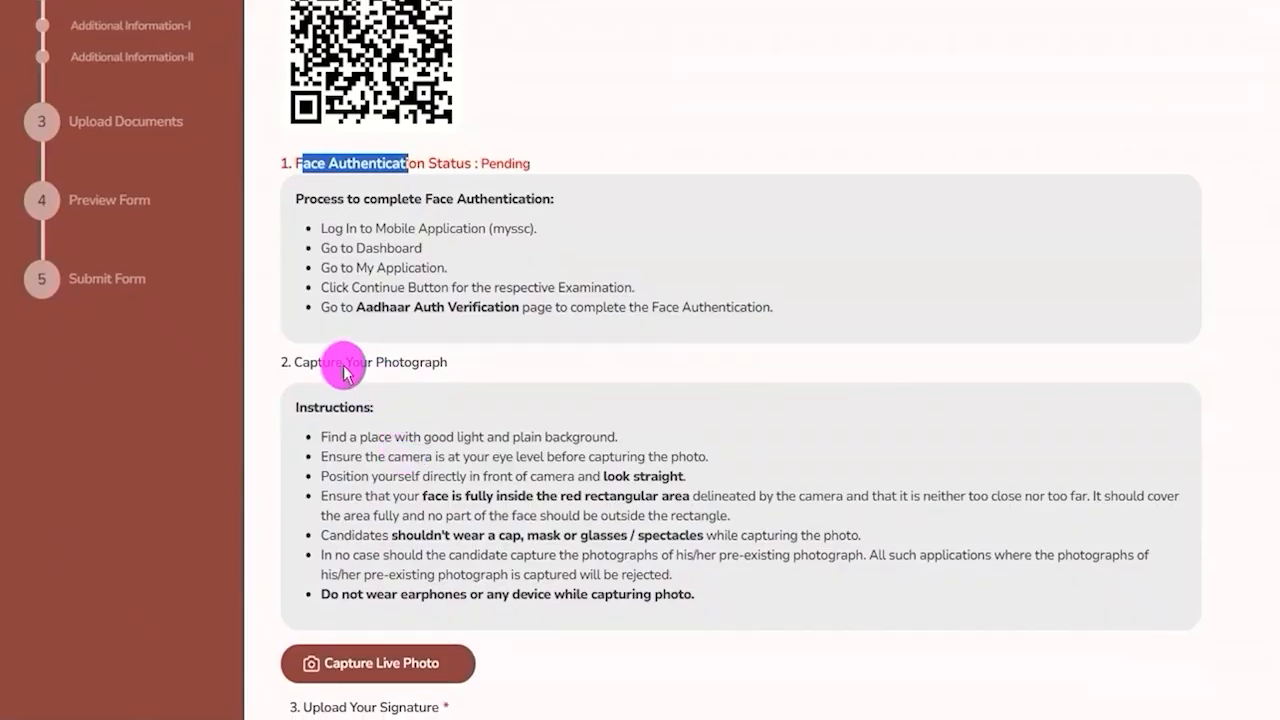
Compare the mobile app's Aadhaar verification screen with the Capture Your Photograph and Upload Your Signature sections of the upload page.
drag(309, 363, 403, 364)
scroll(403, 364, down, 2)
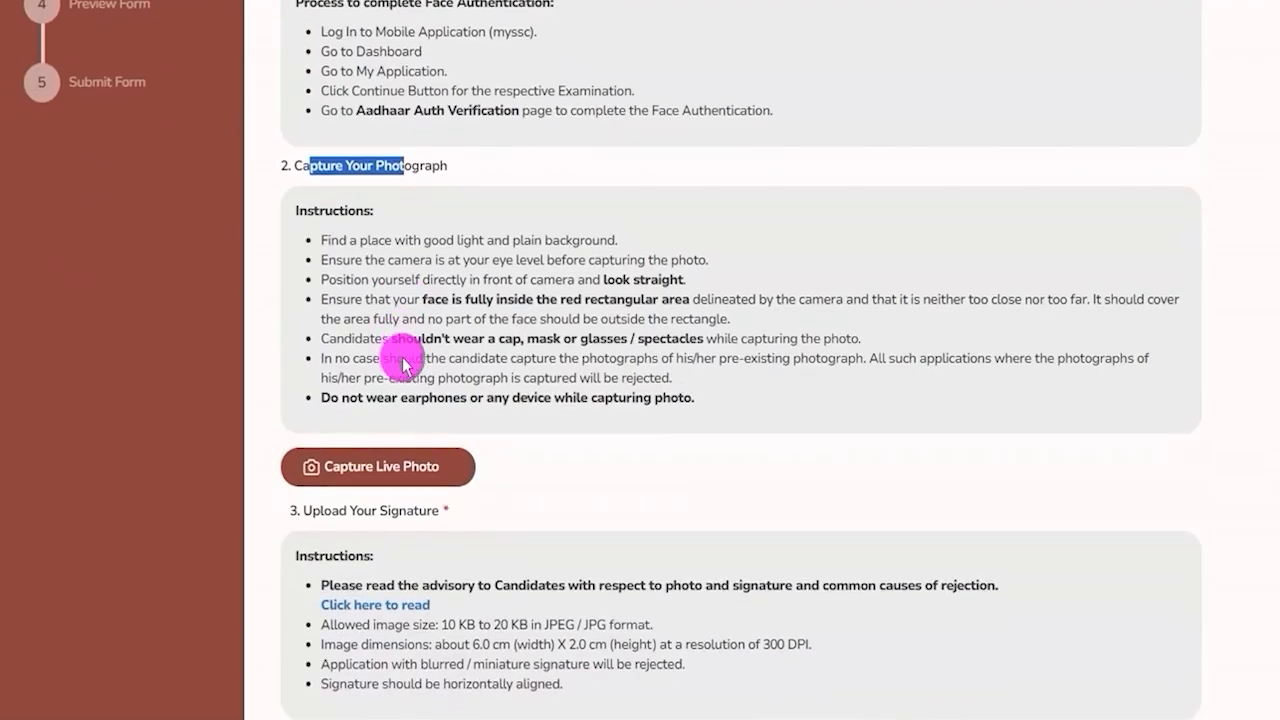
click(330, 515)
drag(330, 515, 413, 510)
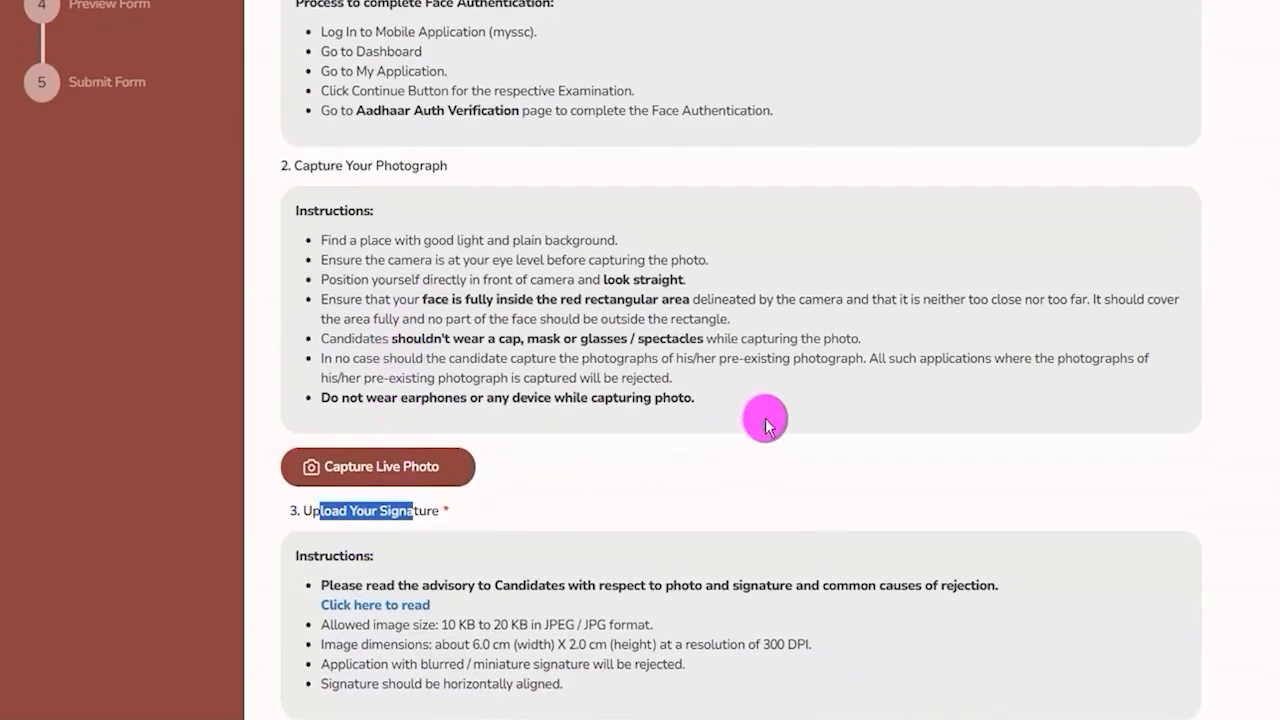
scroll(765, 425, up, 2)
drag(309, 363, 403, 364)
scroll(403, 364, down, 2)
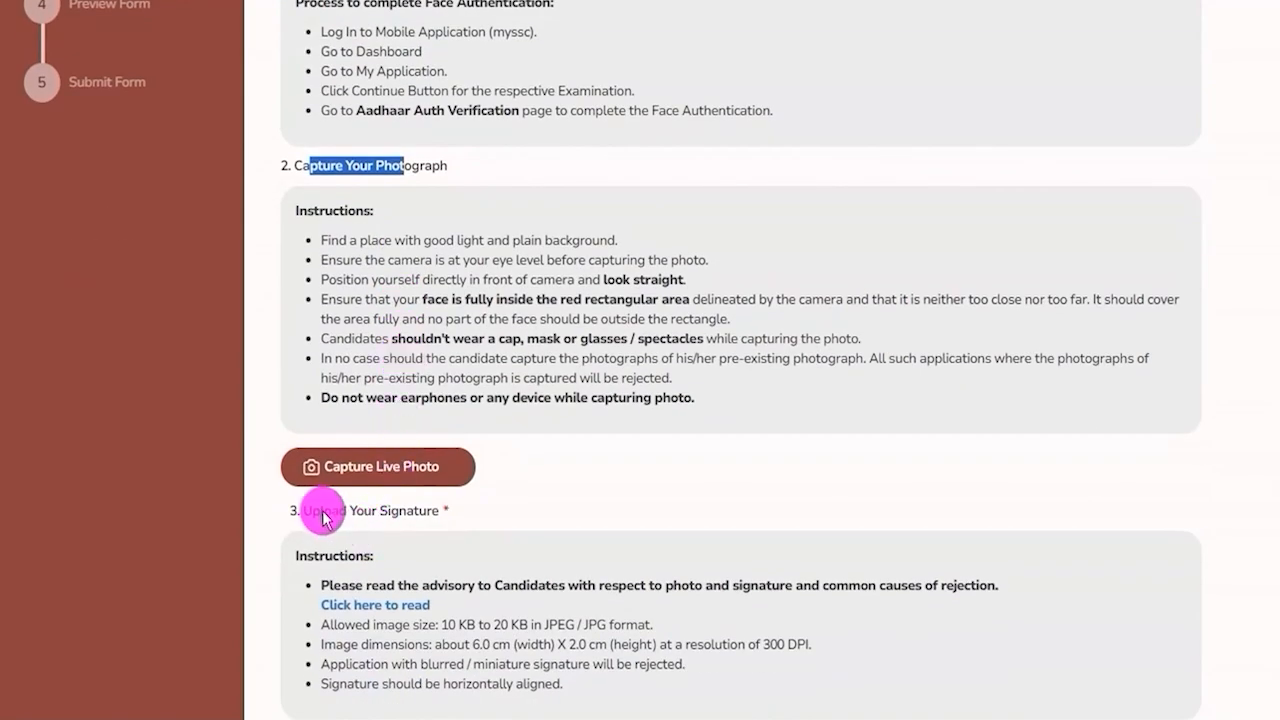
click(330, 515)
drag(330, 515, 423, 508)
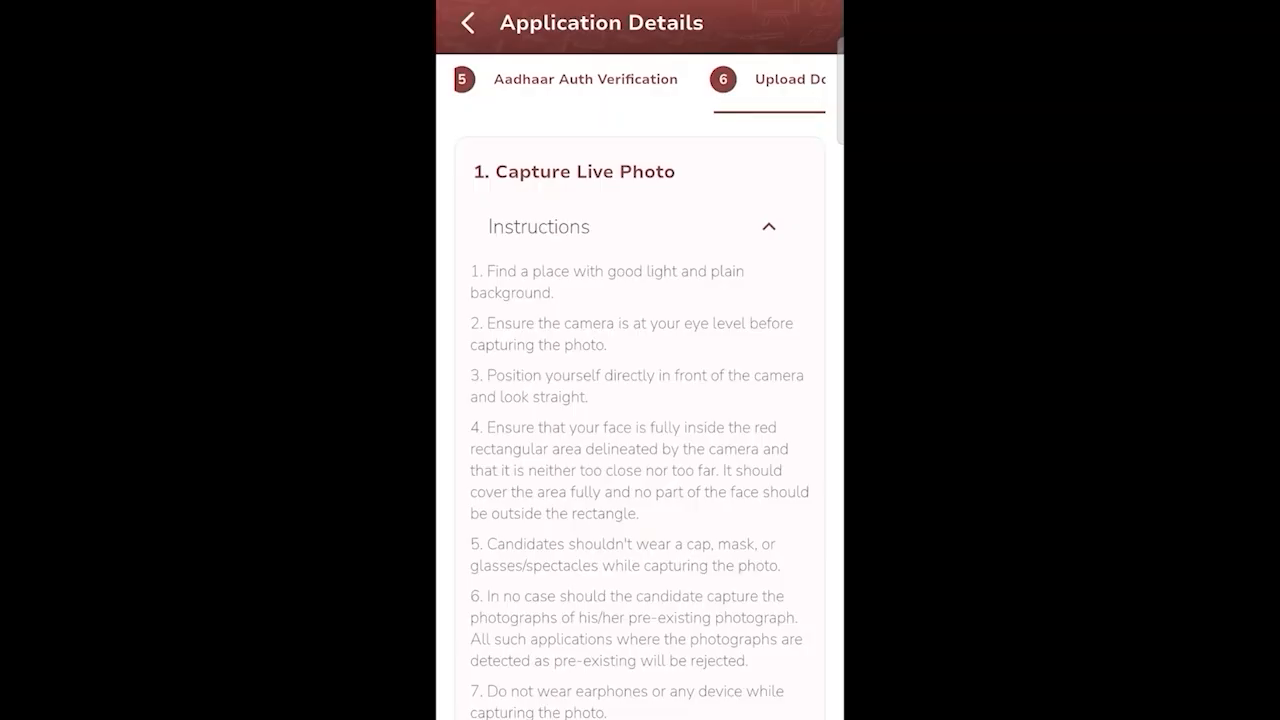
Read the live photo capture instructions on lighting, framing inside the red rectangle, and no cap, glasses or earphones.
scroll(640, 416, down, 5)
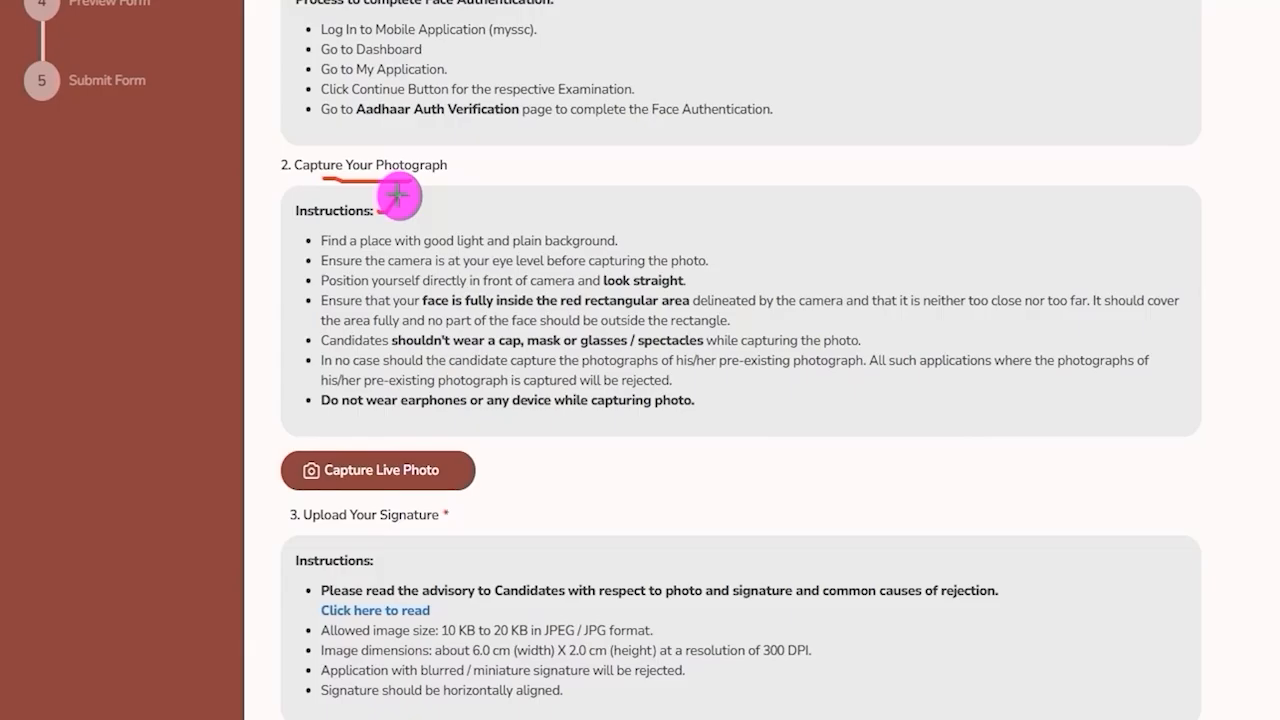
drag(448, 248, 515, 248)
drag(629, 243, 661, 218)
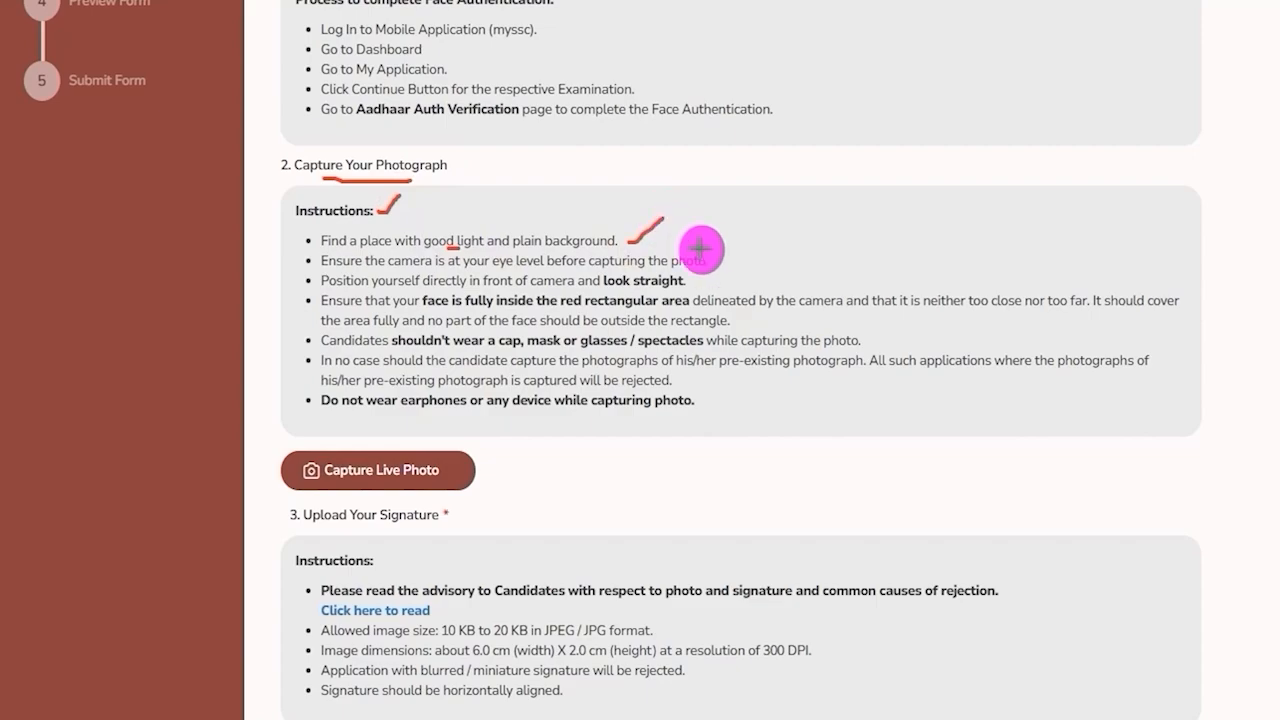
drag(717, 263, 755, 234)
drag(700, 286, 722, 270)
key(e)
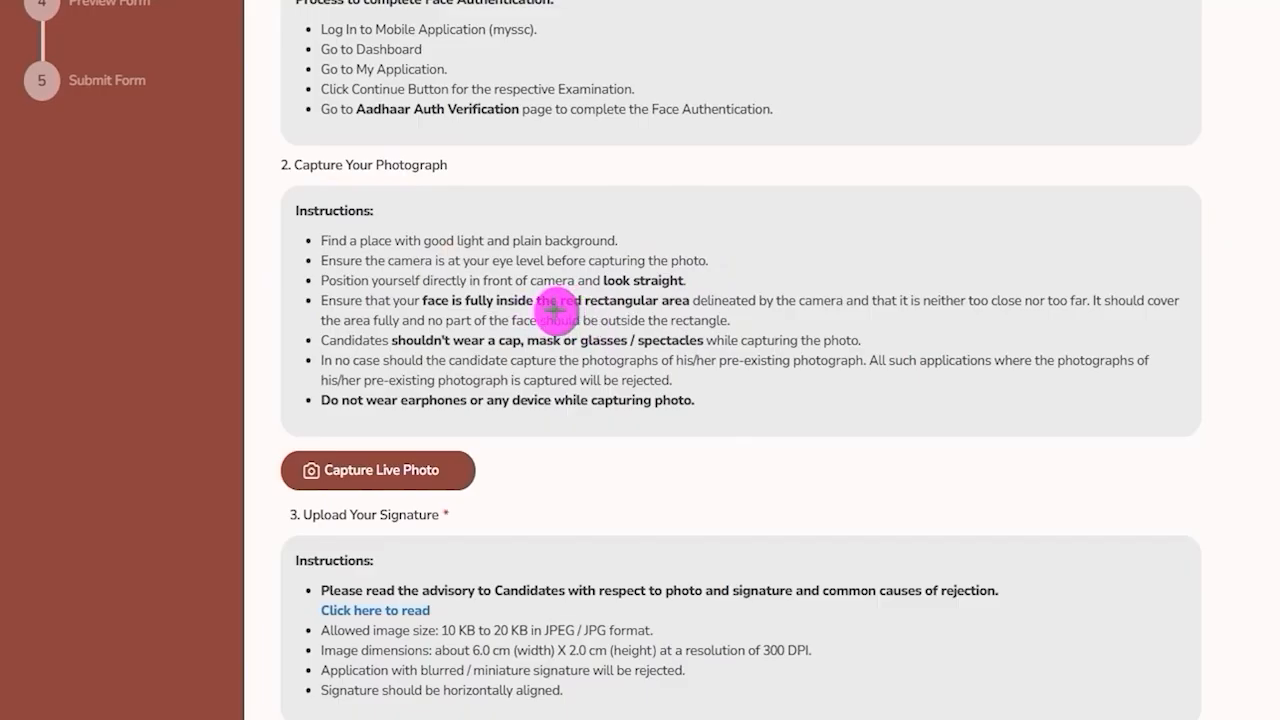
drag(552, 310, 658, 311)
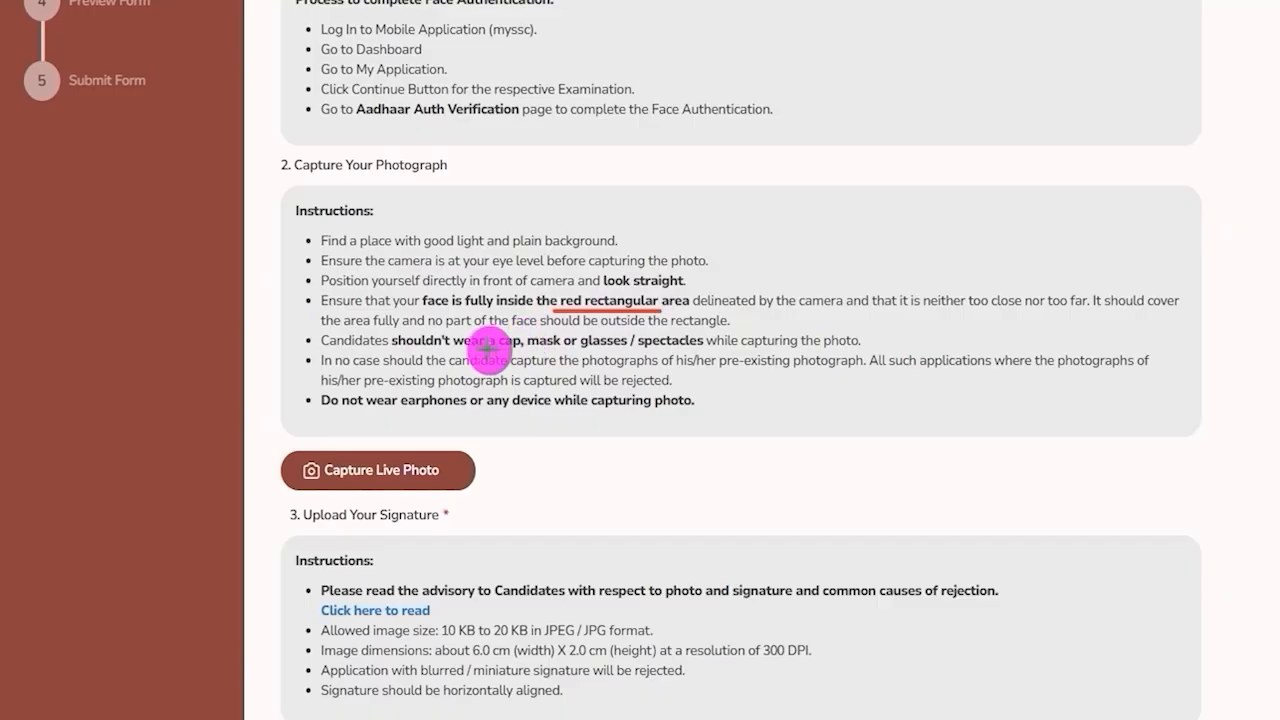
drag(412, 342, 634, 343)
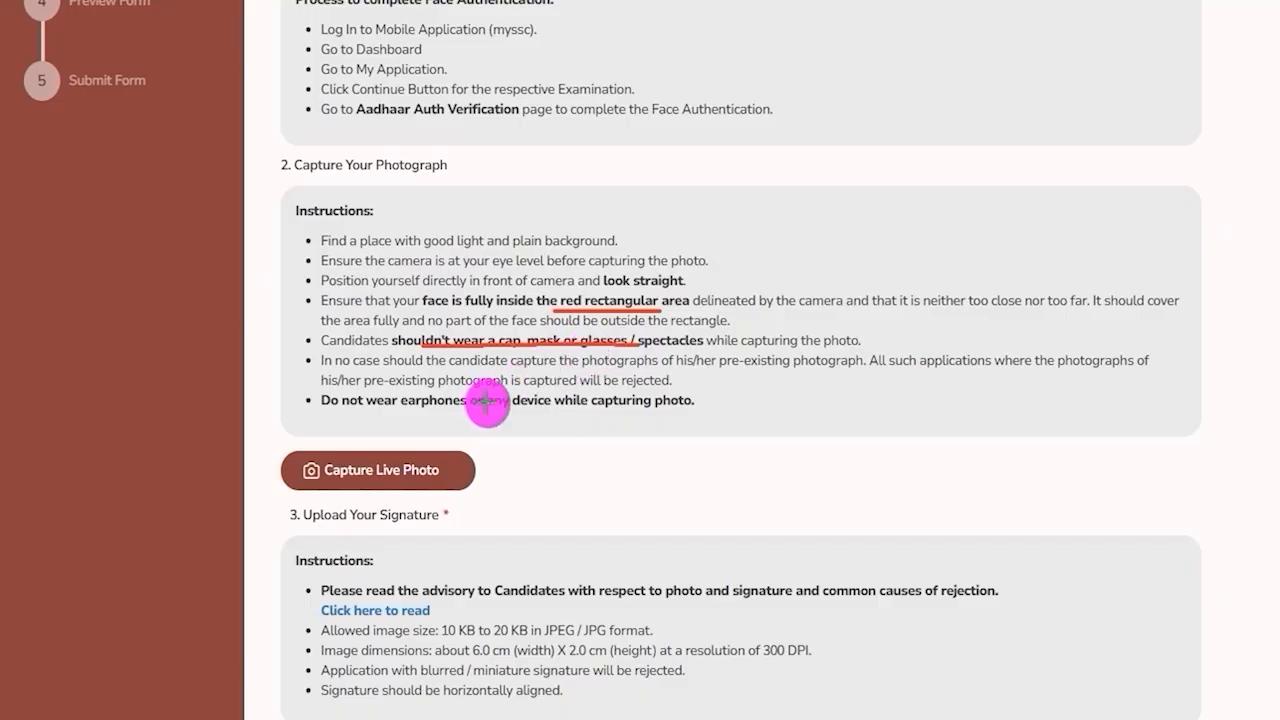
drag(426, 410, 443, 409)
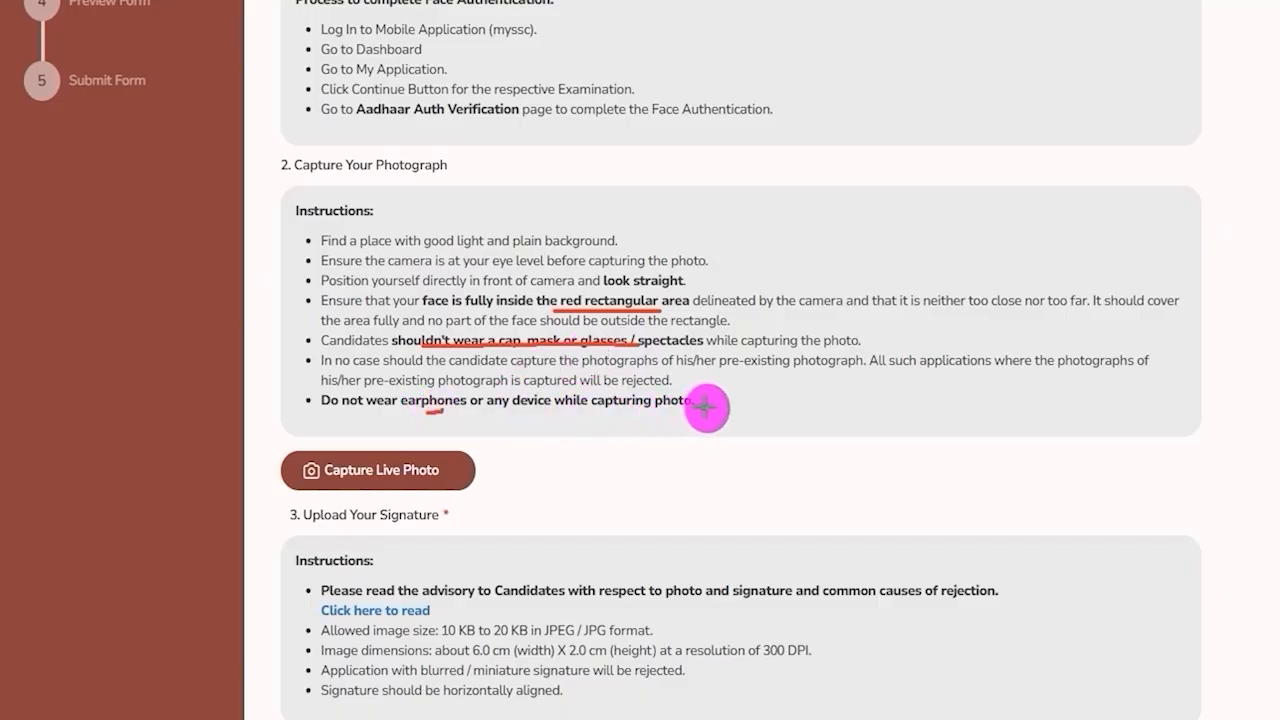
drag(703, 408, 738, 381)
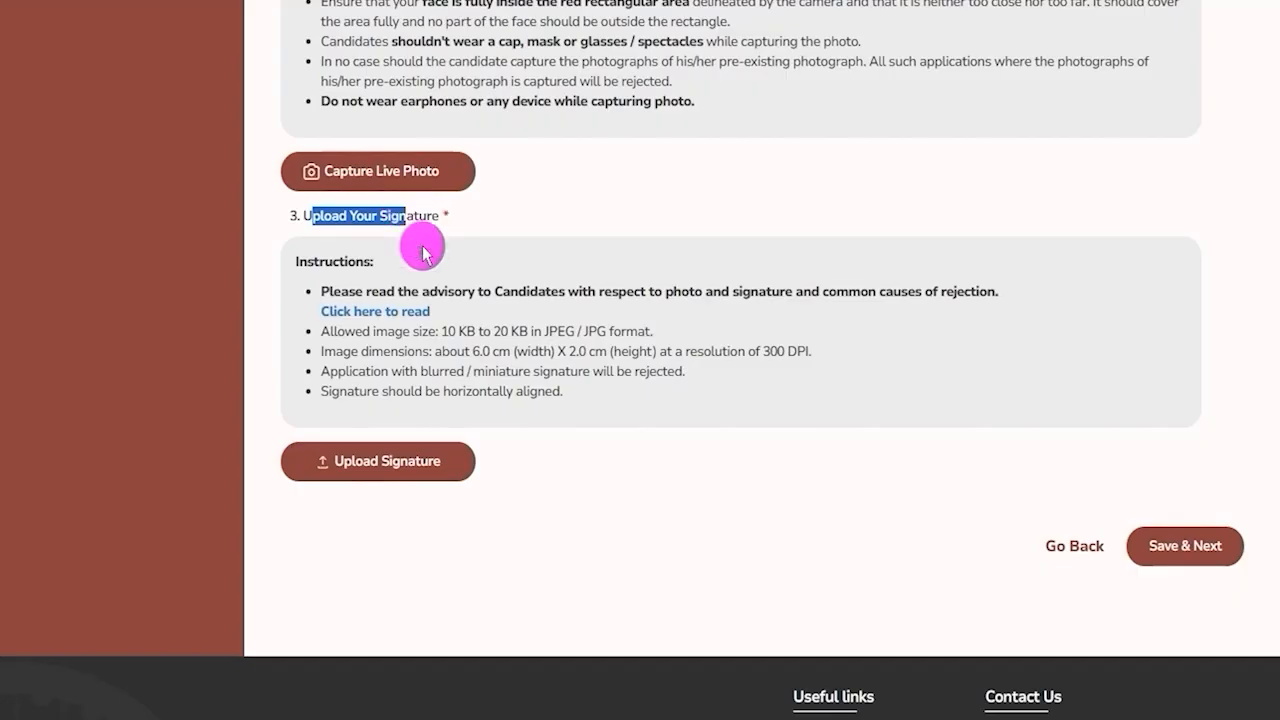
Read the signature size and dimension requirements and open the photo and signature advisory document.
drag(443, 331, 651, 330)
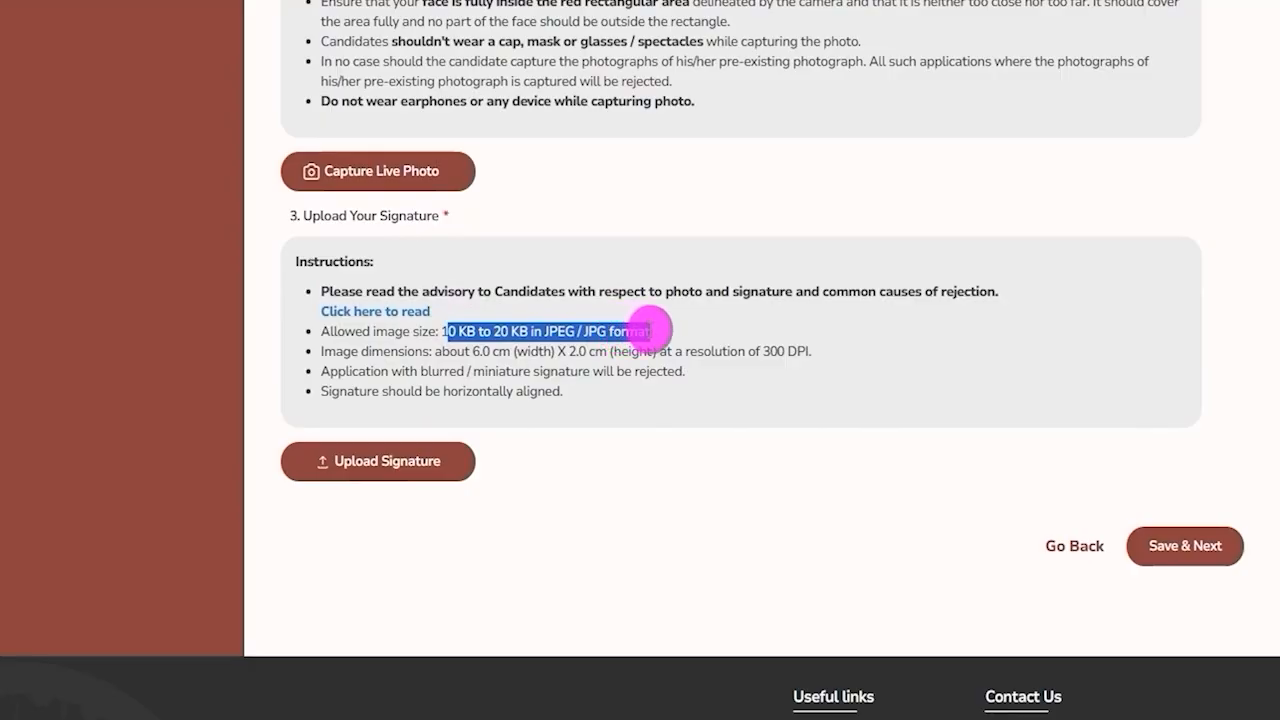
drag(473, 351, 808, 351)
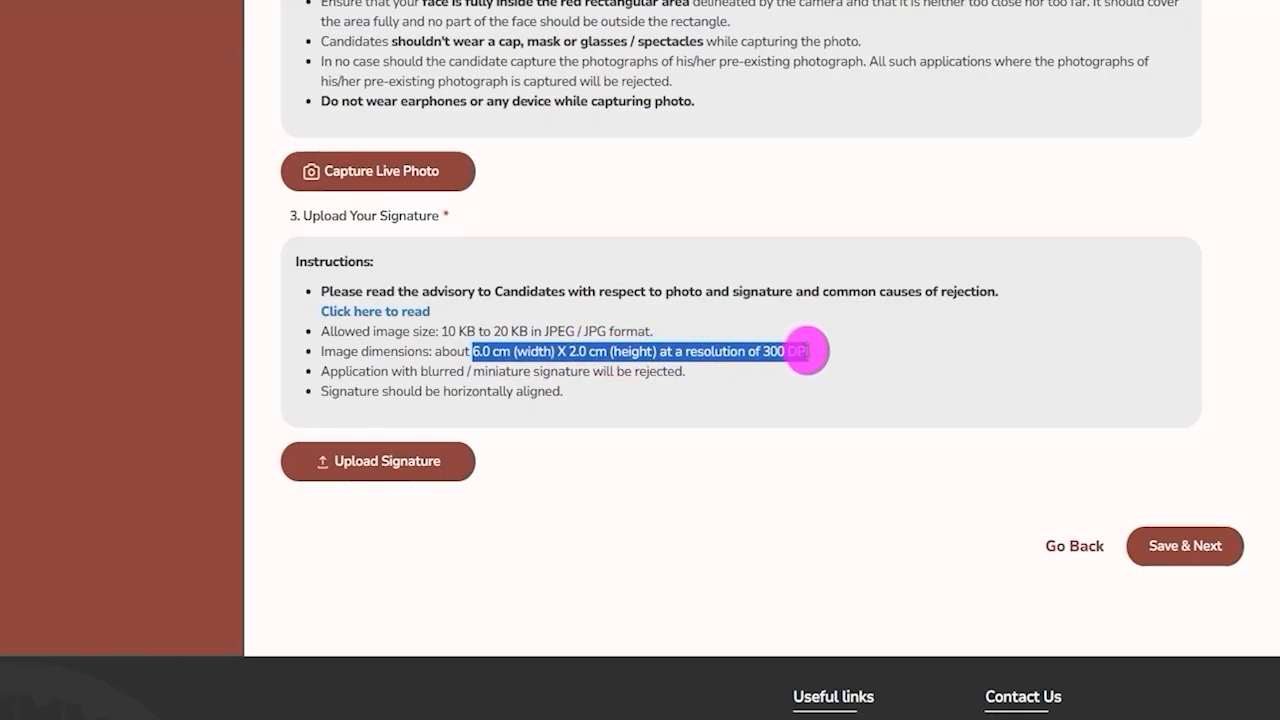
drag(440, 310, 314, 313)
click(384, 318)
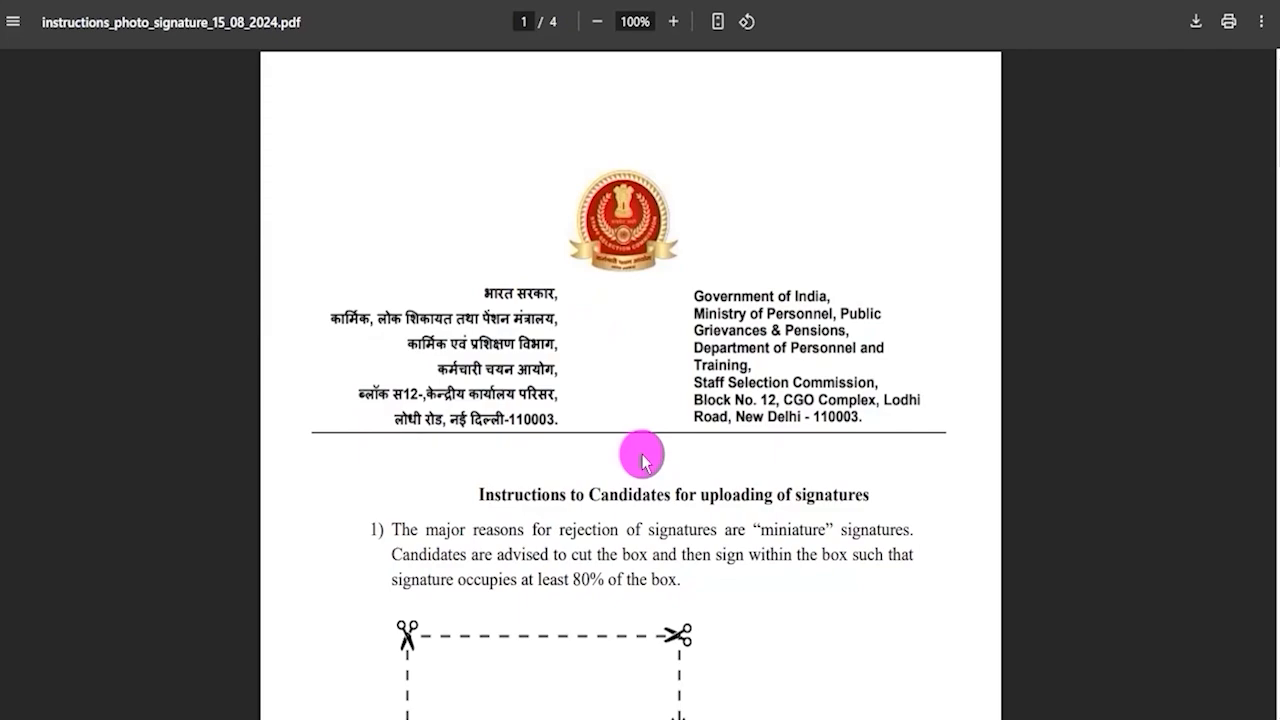
Review the advisory PDF's signature box instructions and the accepted and rejected signature samples.
scroll(641, 460, down, 2)
scroll(641, 460, down, 1)
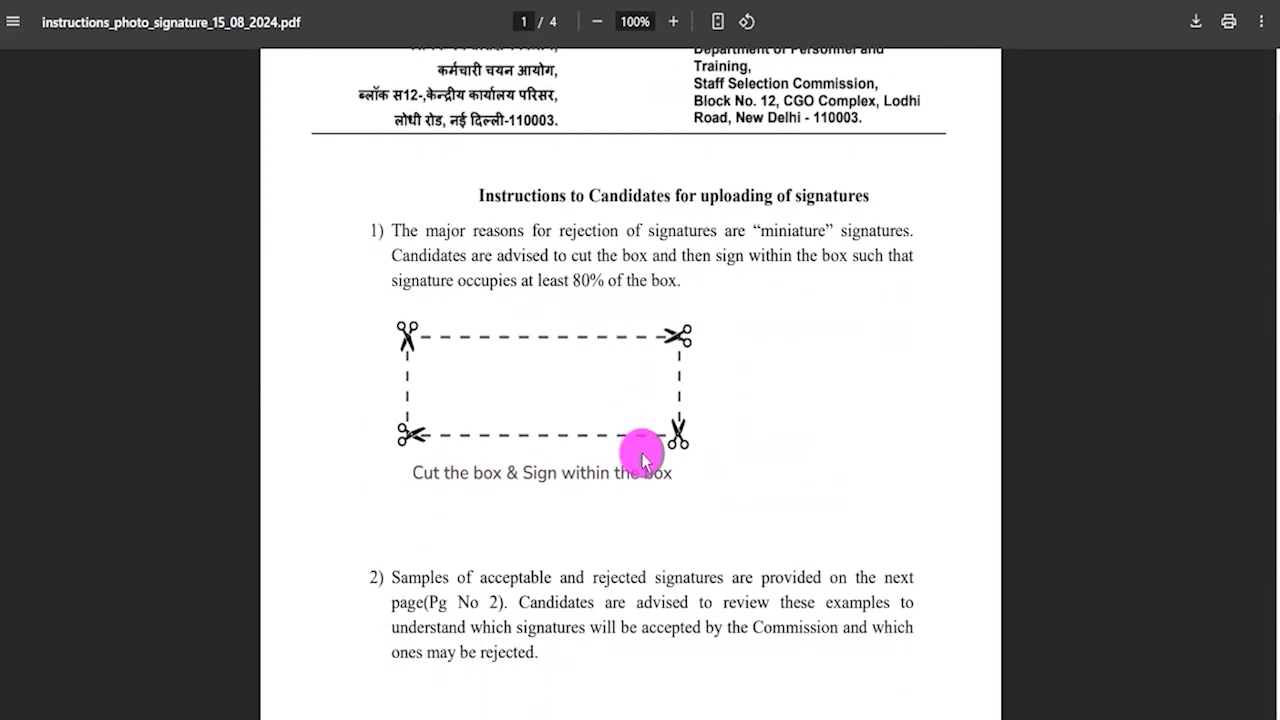
scroll(641, 460, down, 1)
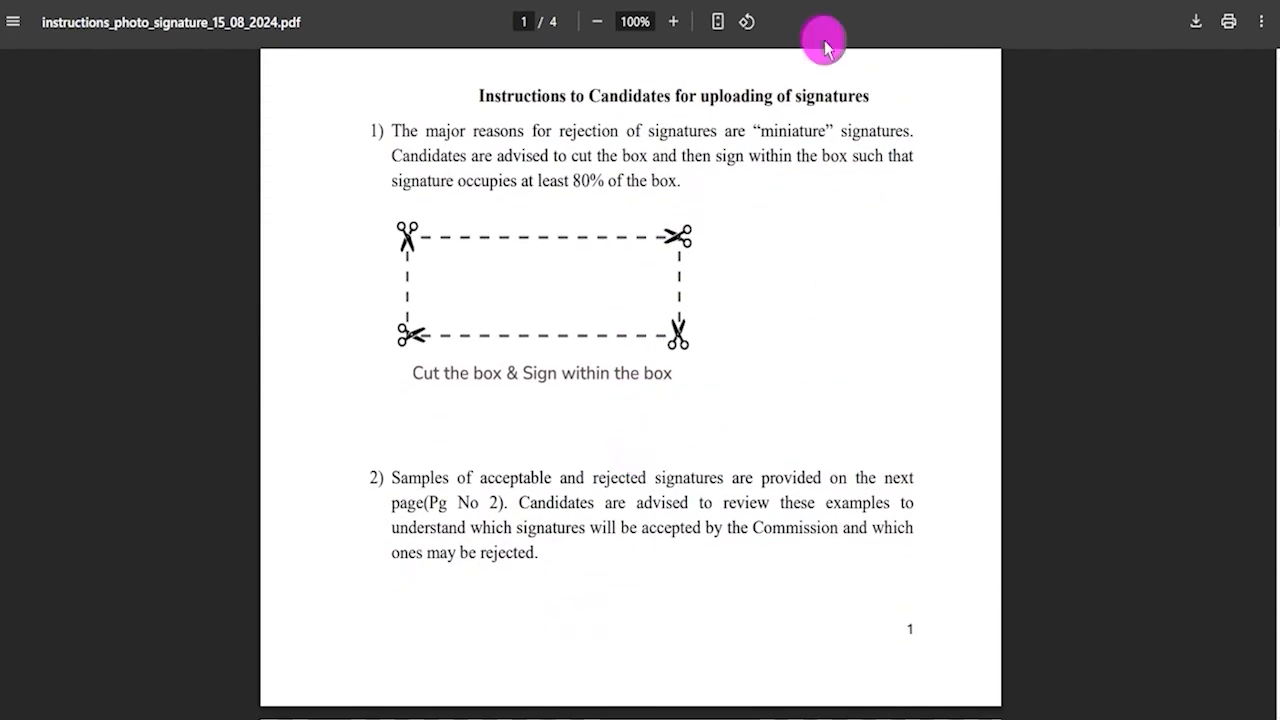
drag(626, 288, 705, 240)
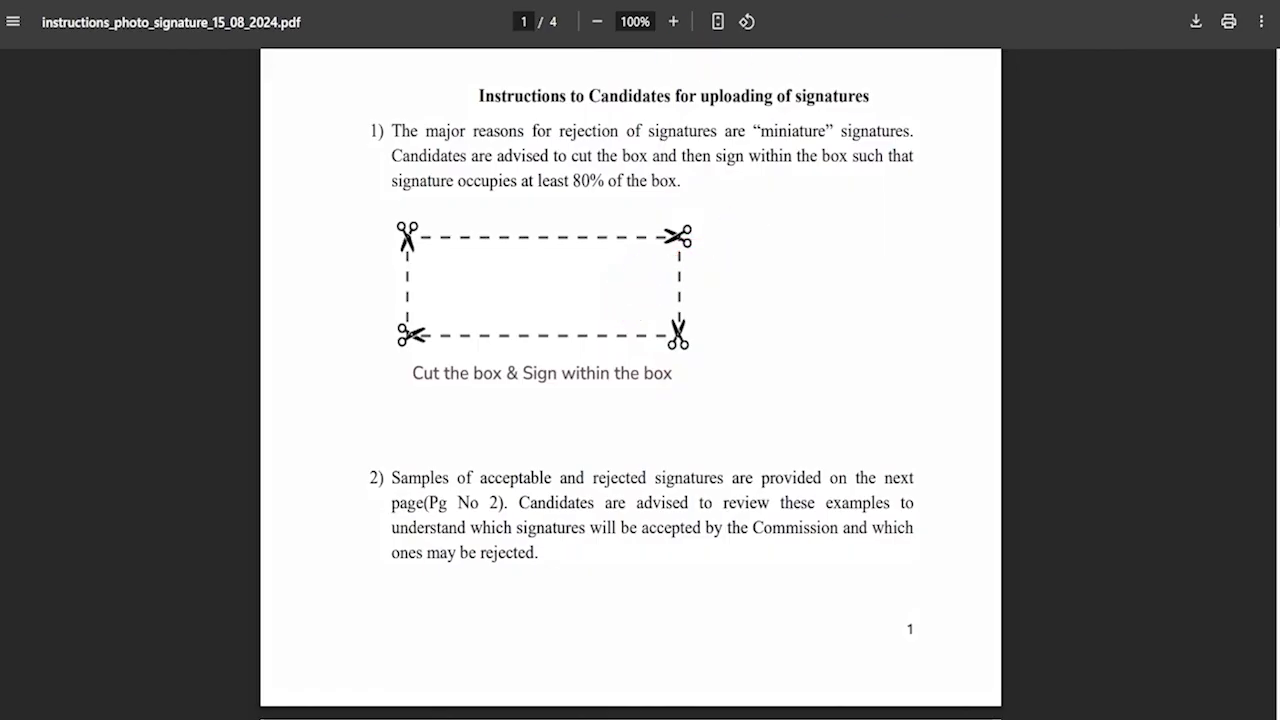
scroll(654, 437, down, 7)
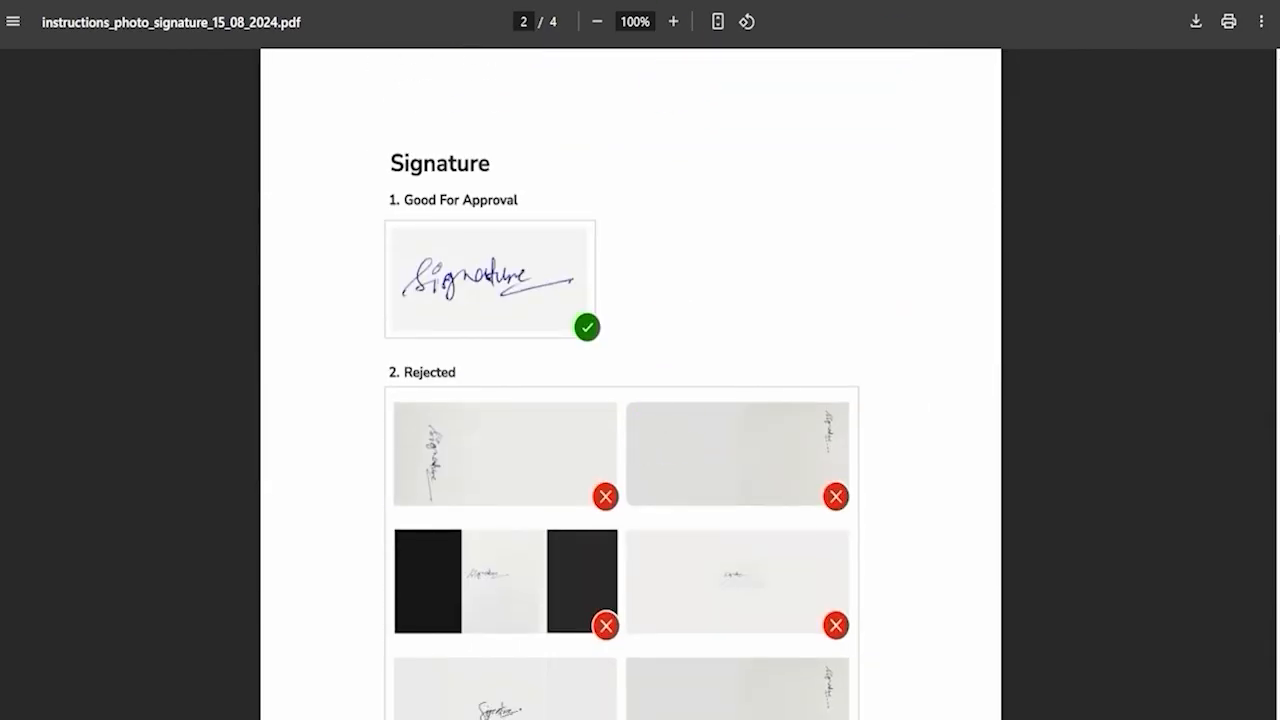
drag(563, 258, 655, 207)
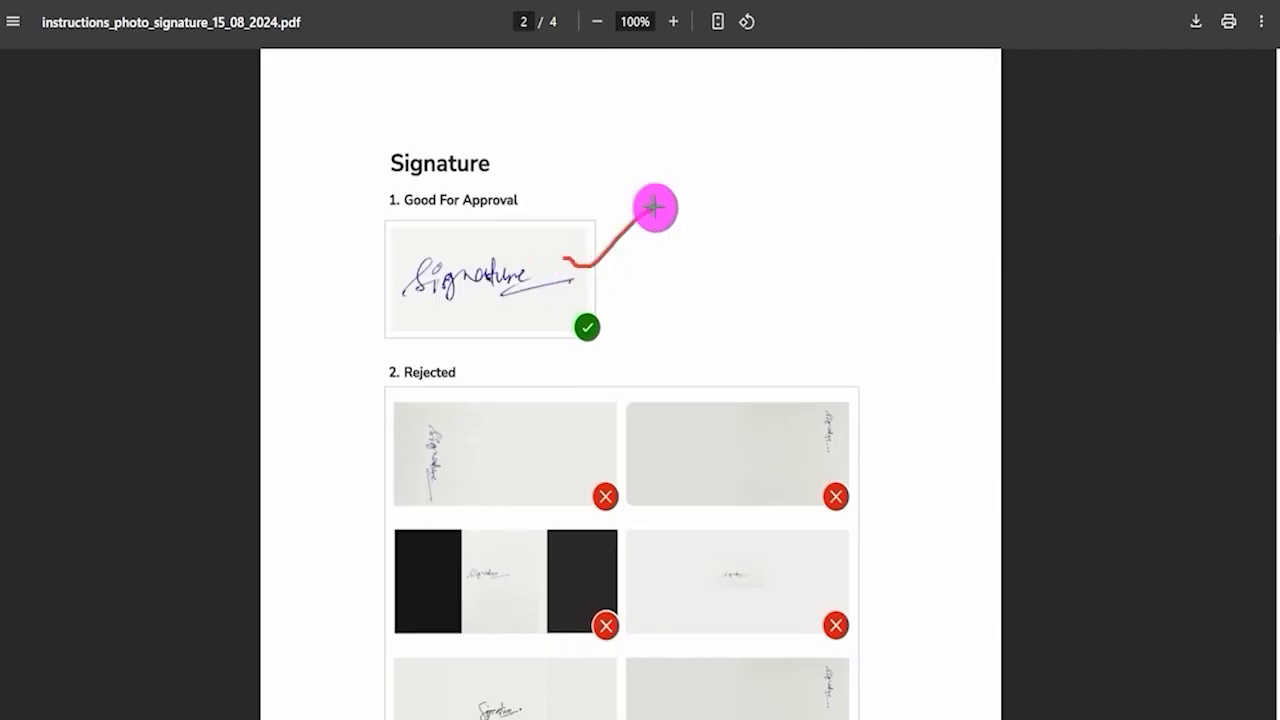
mouse_move(478, 433)
mouse_down()
mouse_move(534, 437)
mouse_move(536, 450)
mouse_up()
drag(532, 426, 487, 461)
mouse_move(736, 450)
mouse_down()
mouse_move(779, 468)
mouse_move(738, 468)
mouse_up()
mouse_move(478, 568)
mouse_down()
mouse_move(514, 578)
mouse_move(486, 584)
mouse_up()
drag(706, 562, 758, 593)
drag(752, 567, 718, 591)
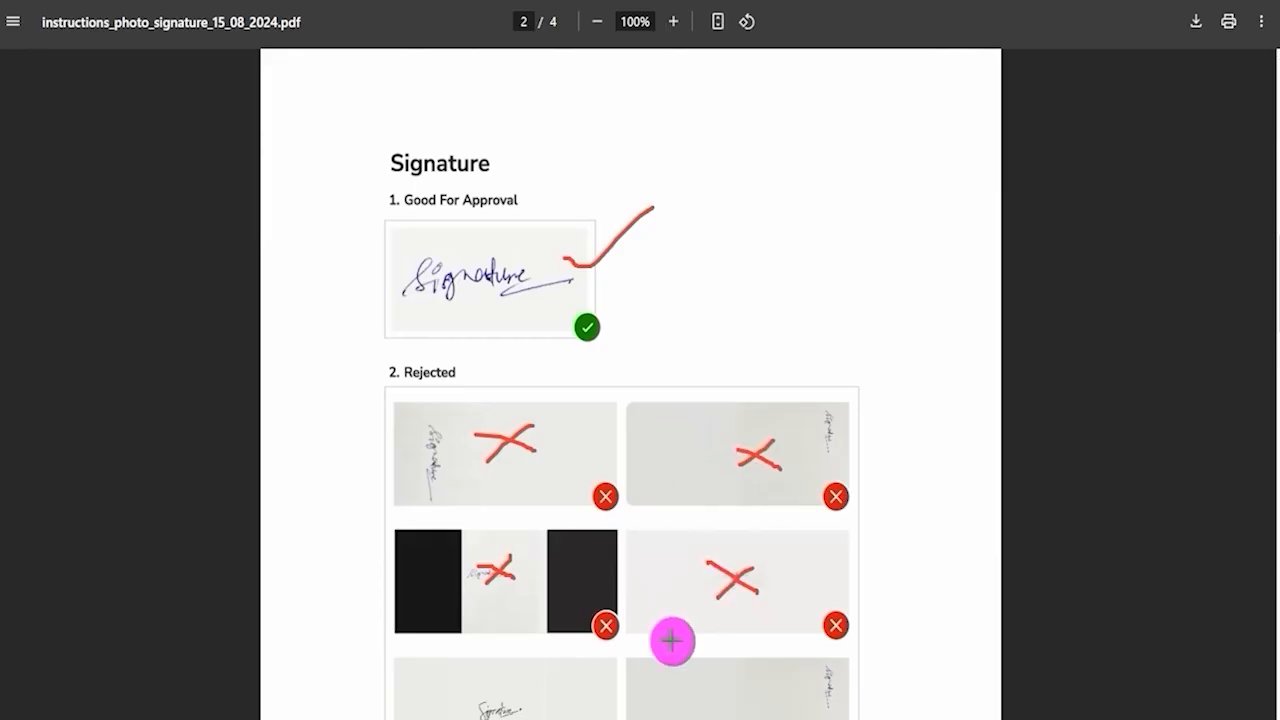
drag(738, 670, 693, 695)
mouse_move(583, 686)
mouse_down()
mouse_move(540, 712)
mouse_move(582, 704)
mouse_up()
drag(562, 230, 600, 196)
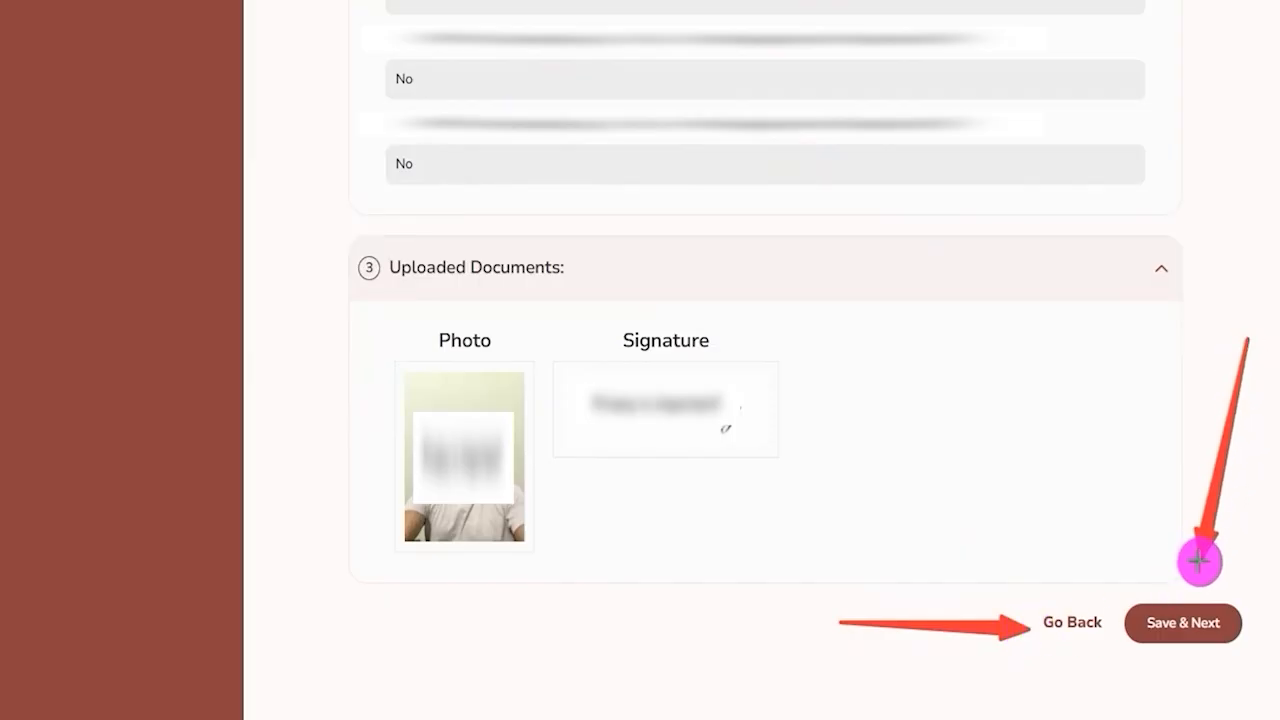
Continue from the preview to the Declaration, tick I agree and submit the application form.
click(1183, 618)
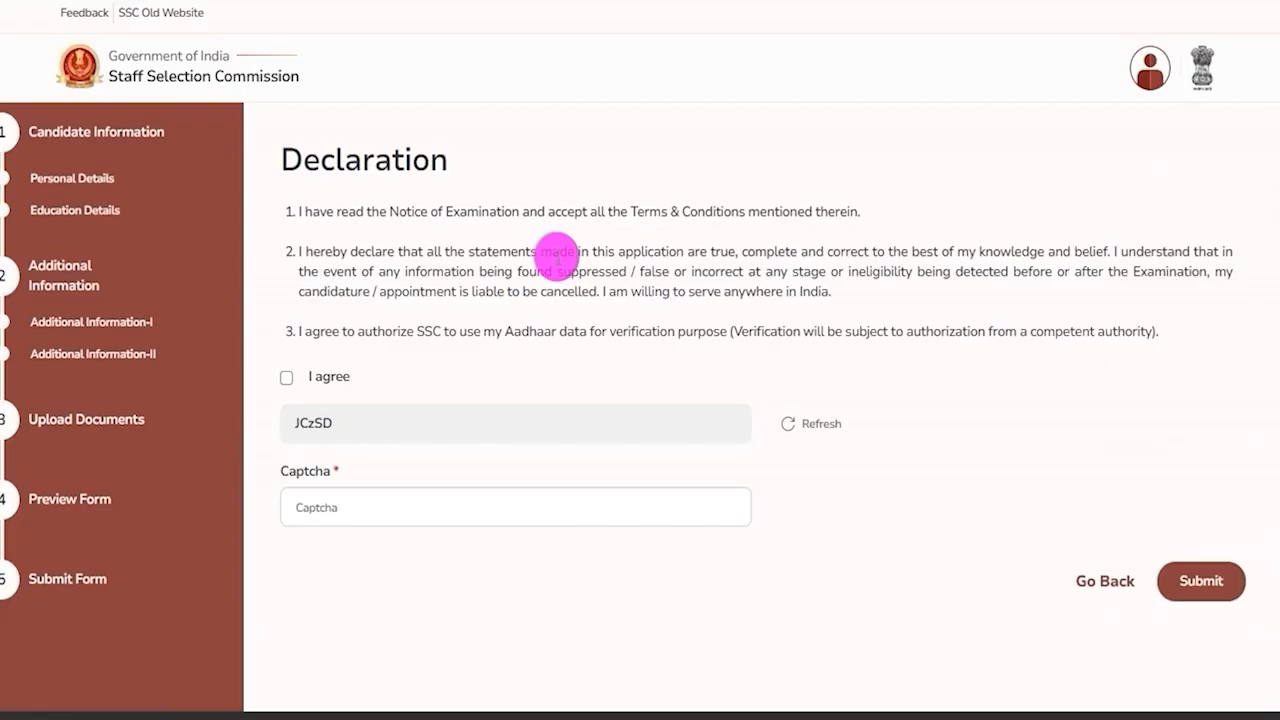
drag(302, 158, 357, 190)
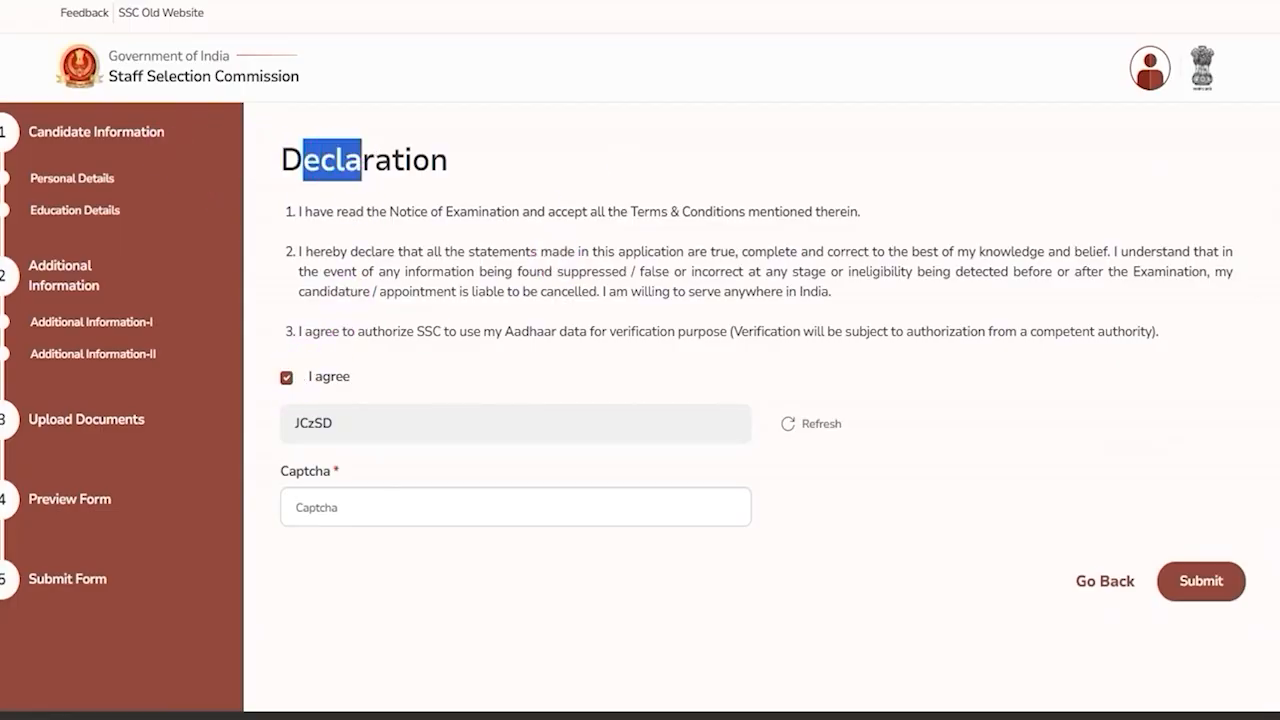
drag(308, 436, 368, 432)
drag(438, 508, 503, 463)
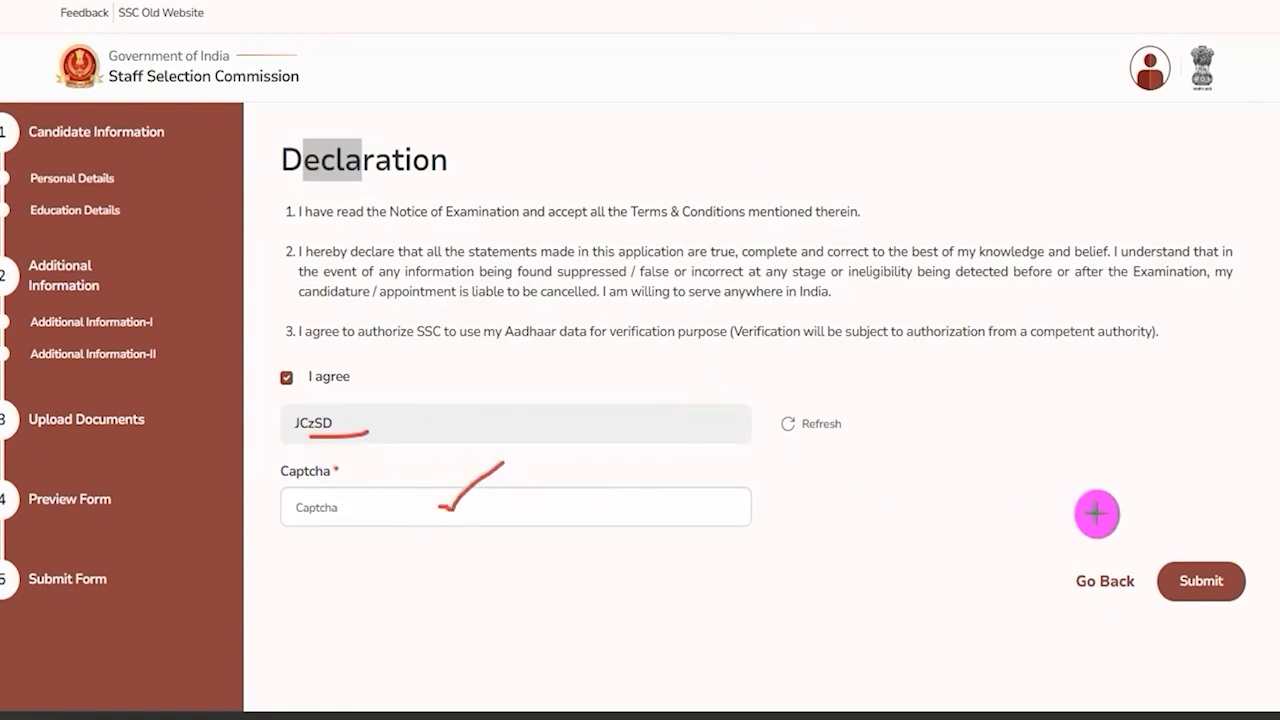
drag(1187, 340, 1202, 506)
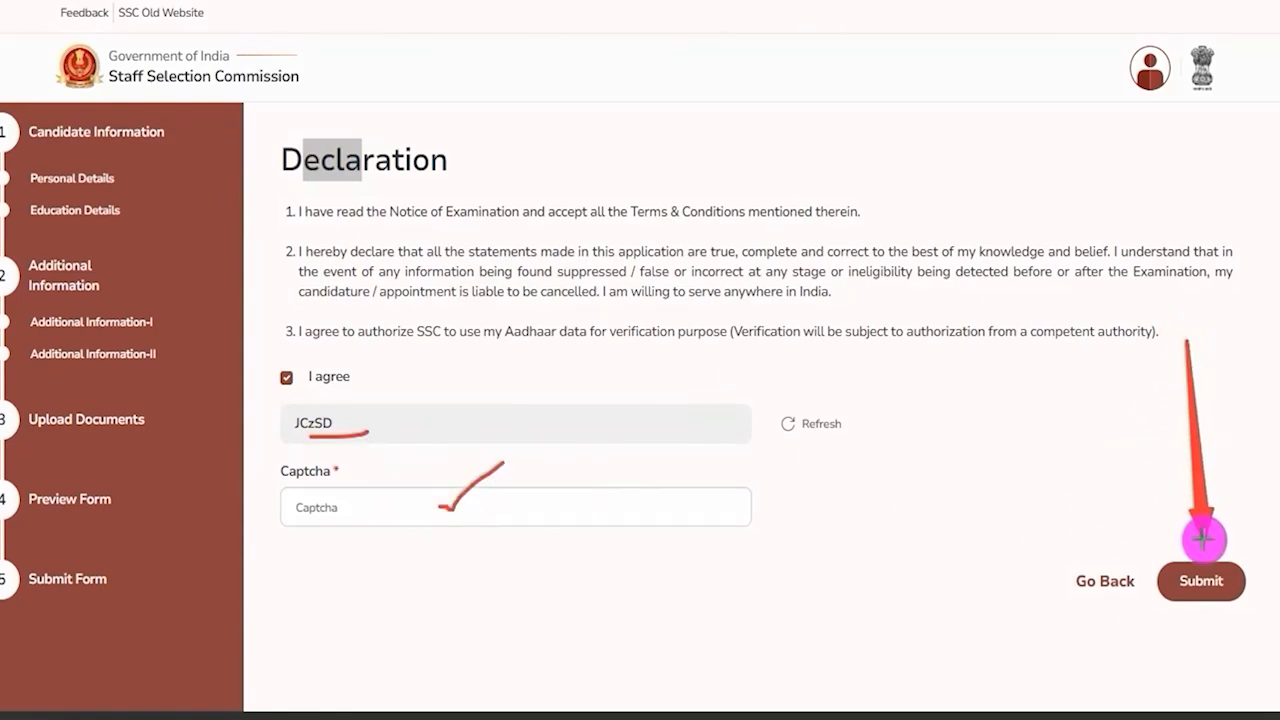
click(1200, 572)
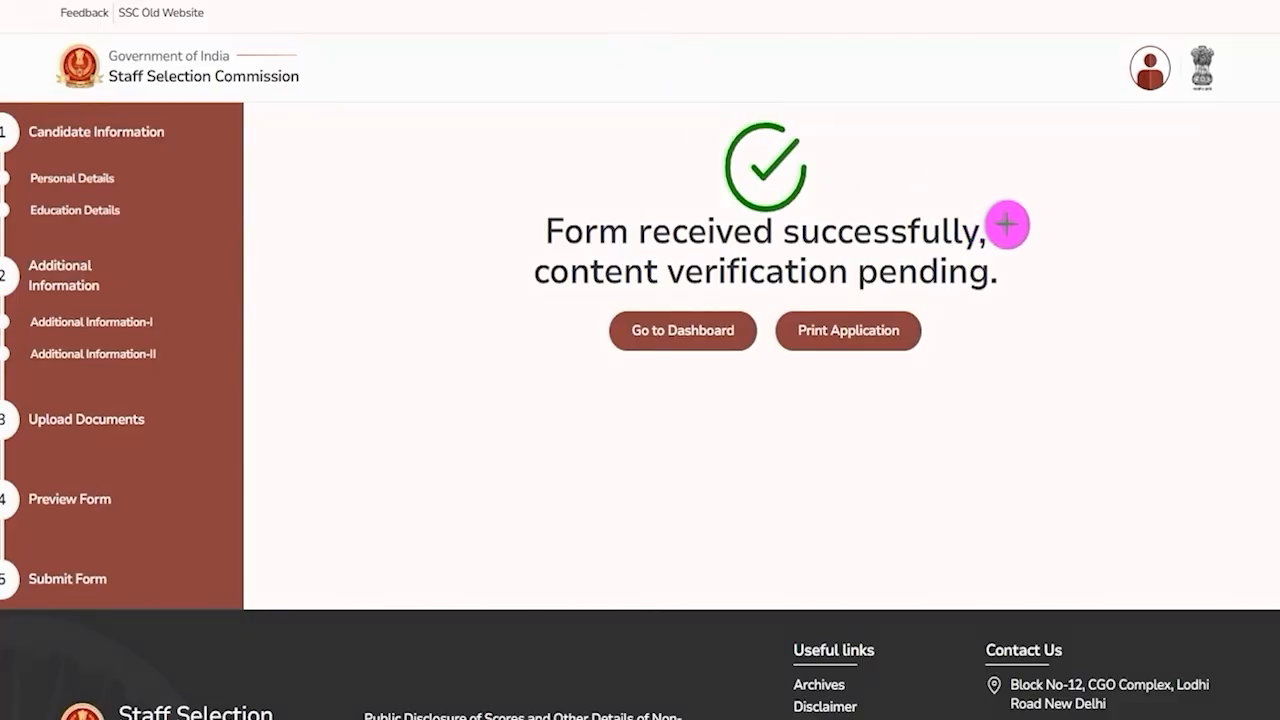
Review the submission confirmation page and its Go to Dashboard and Print Application options.
drag(1010, 226, 1086, 159)
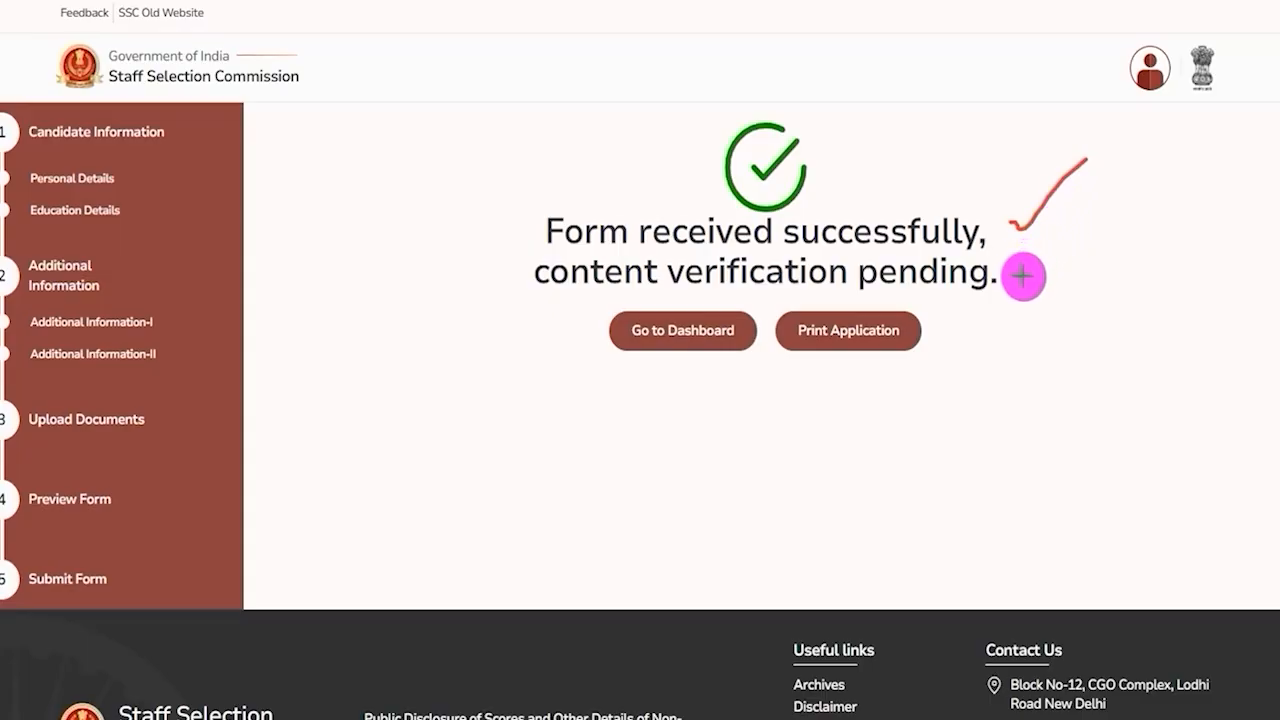
drag(1021, 277, 1087, 232)
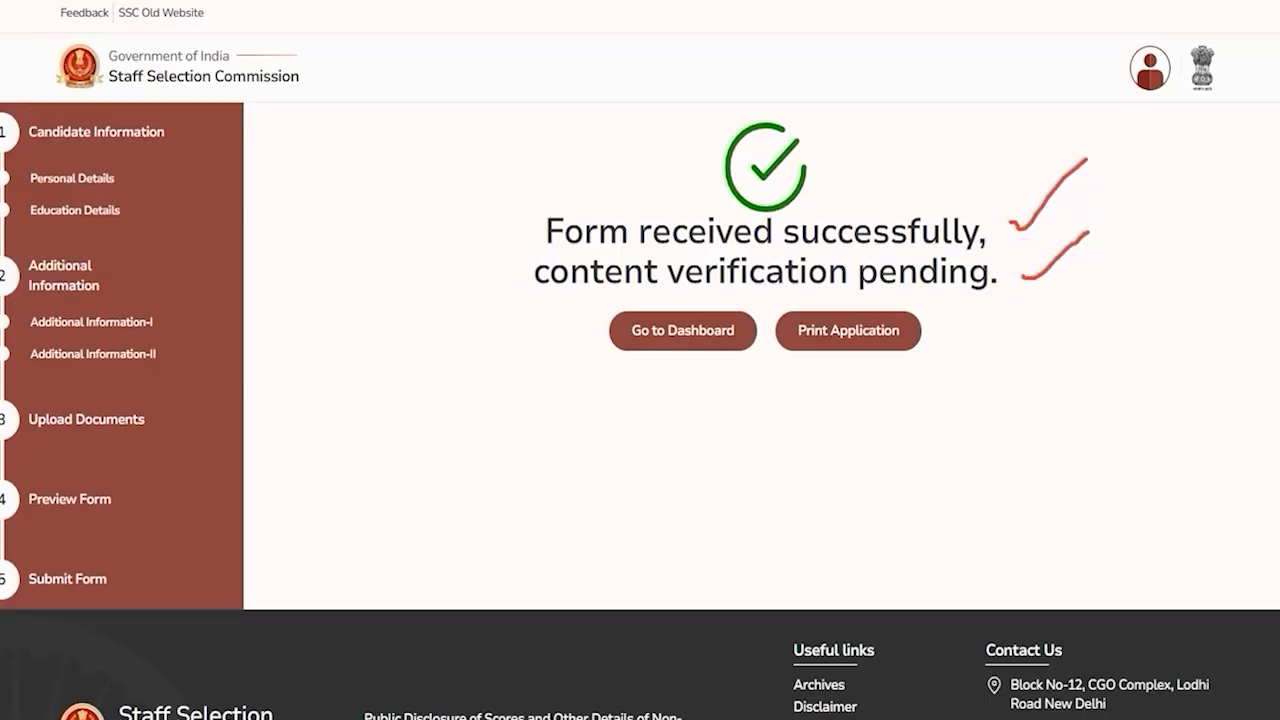
drag(1155, 311, 933, 328)
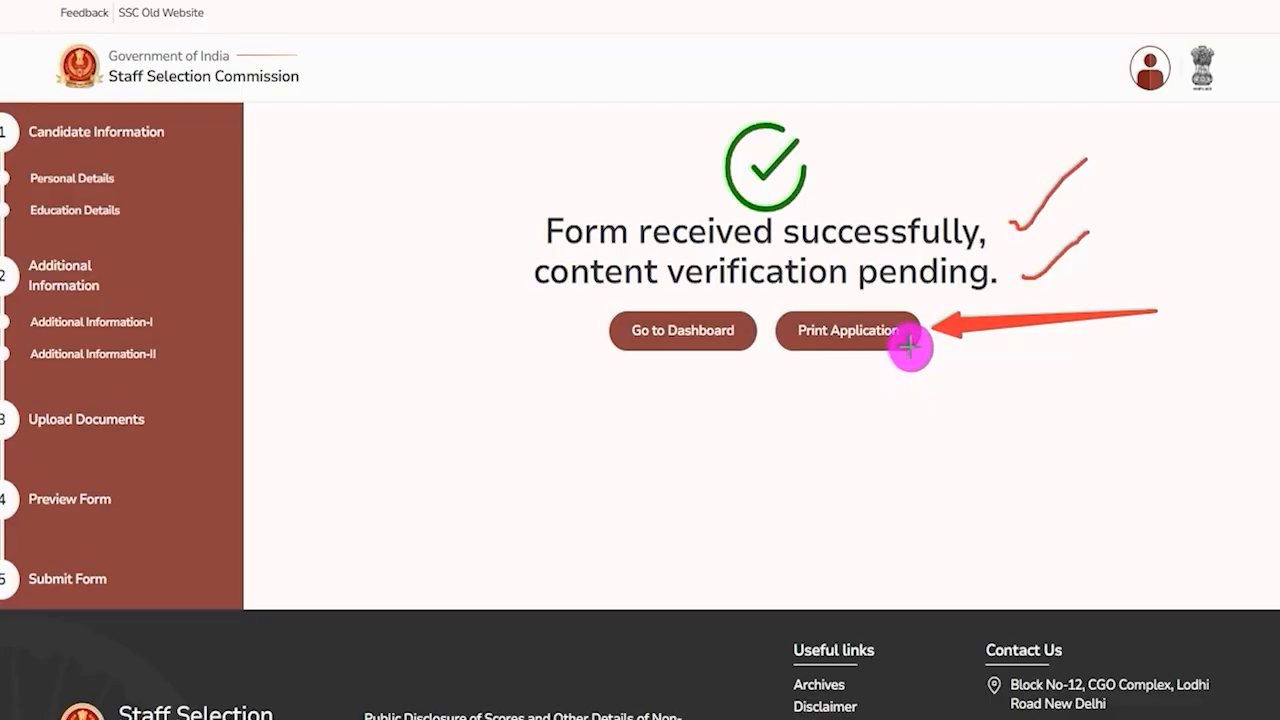
drag(308, 312, 593, 326)
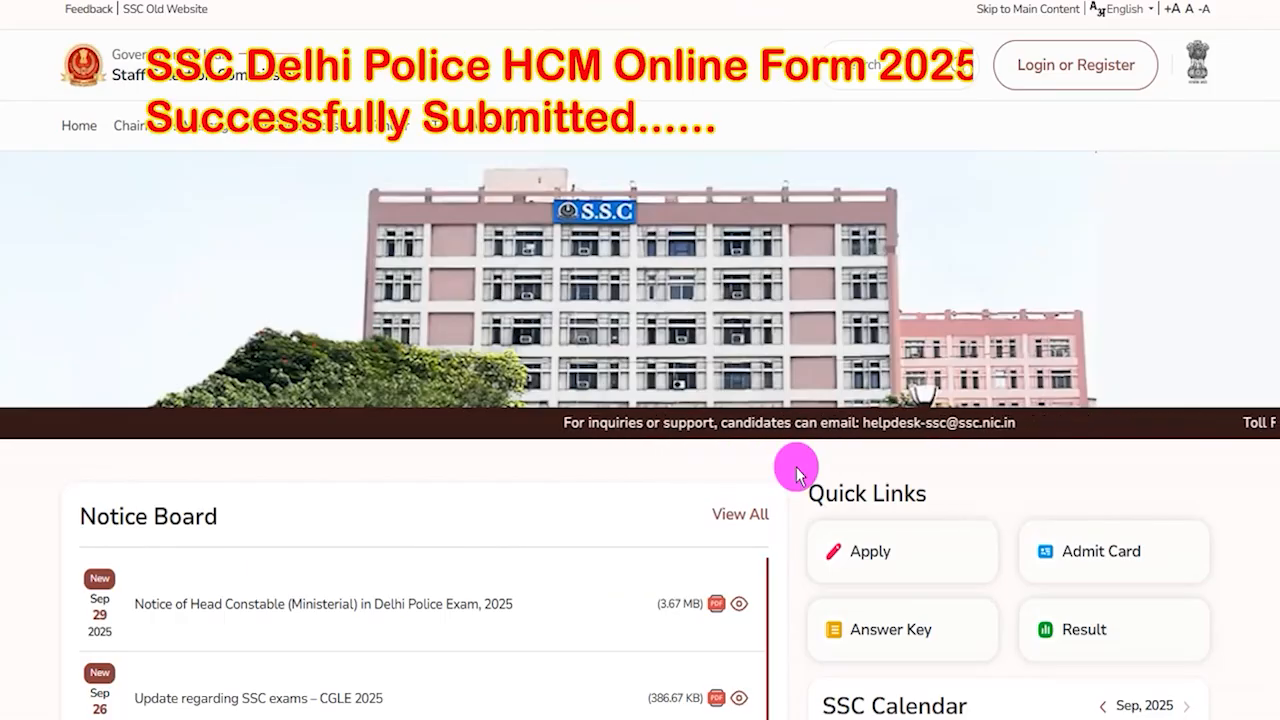
scroll(797, 474, down, 5)
scroll(797, 474, down, 8)
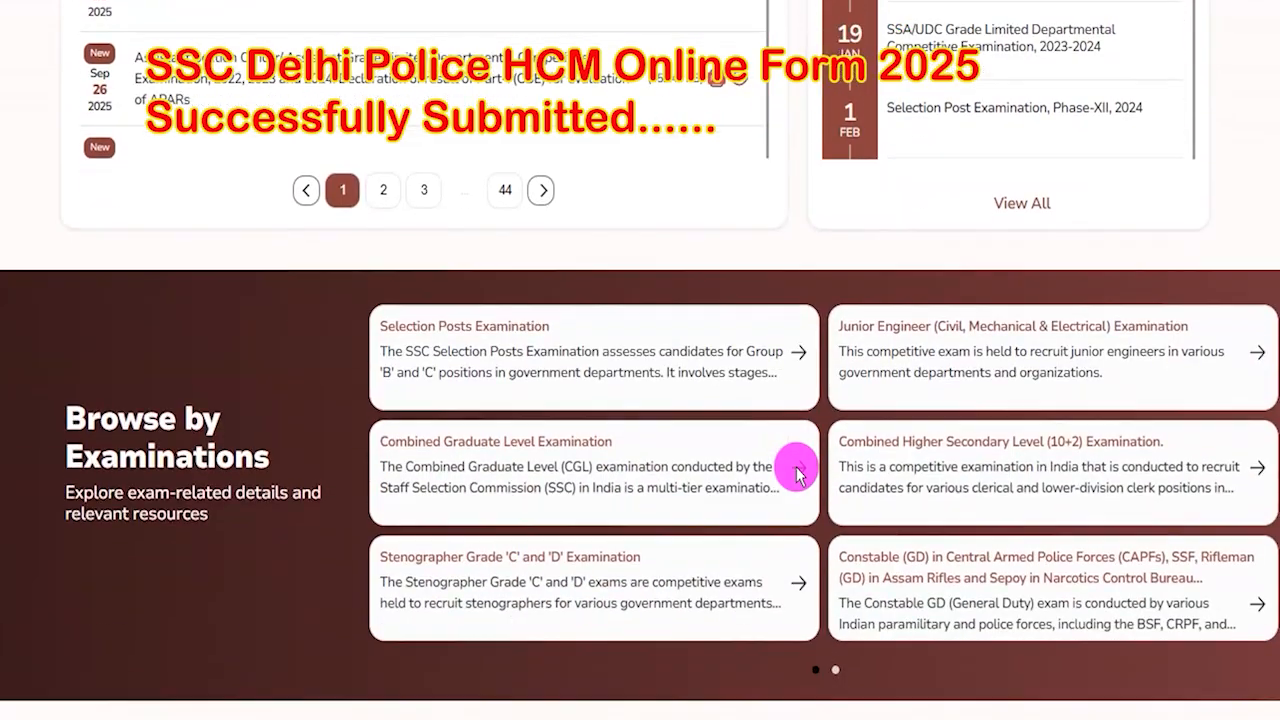
scroll(797, 488, up, 13)
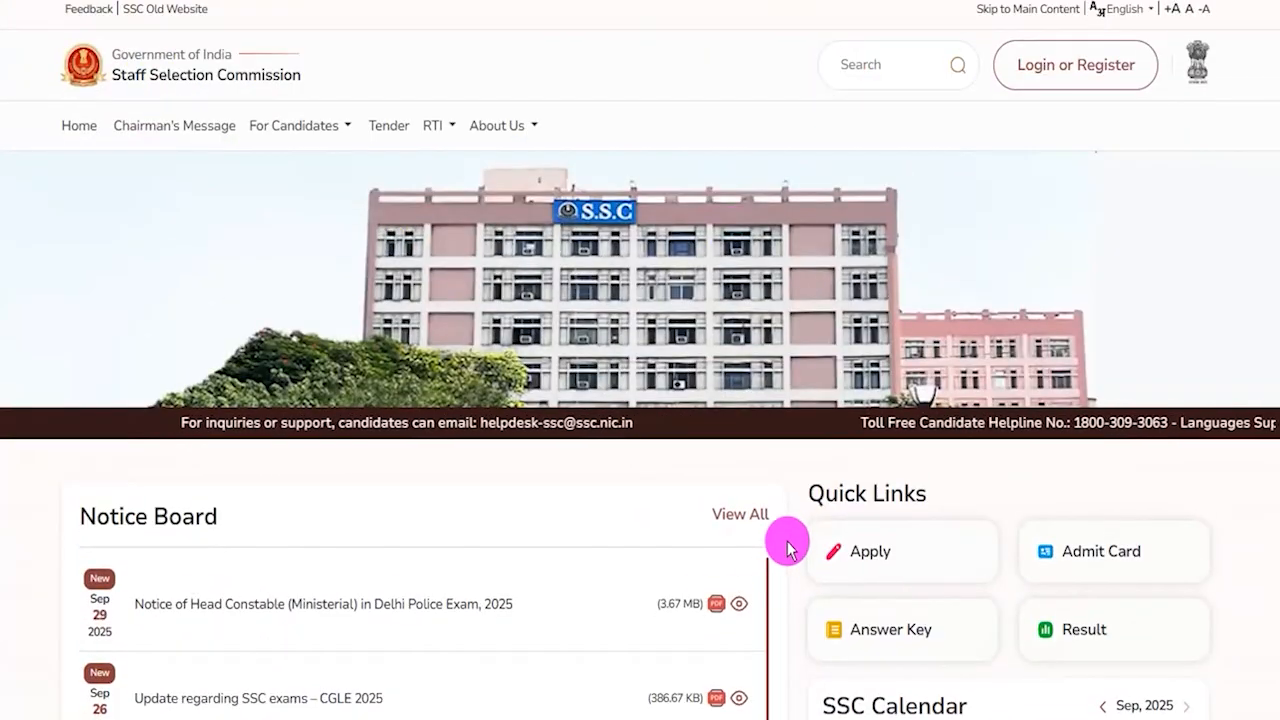
scroll(789, 479, down, 1)
scroll(789, 469, up, 3)
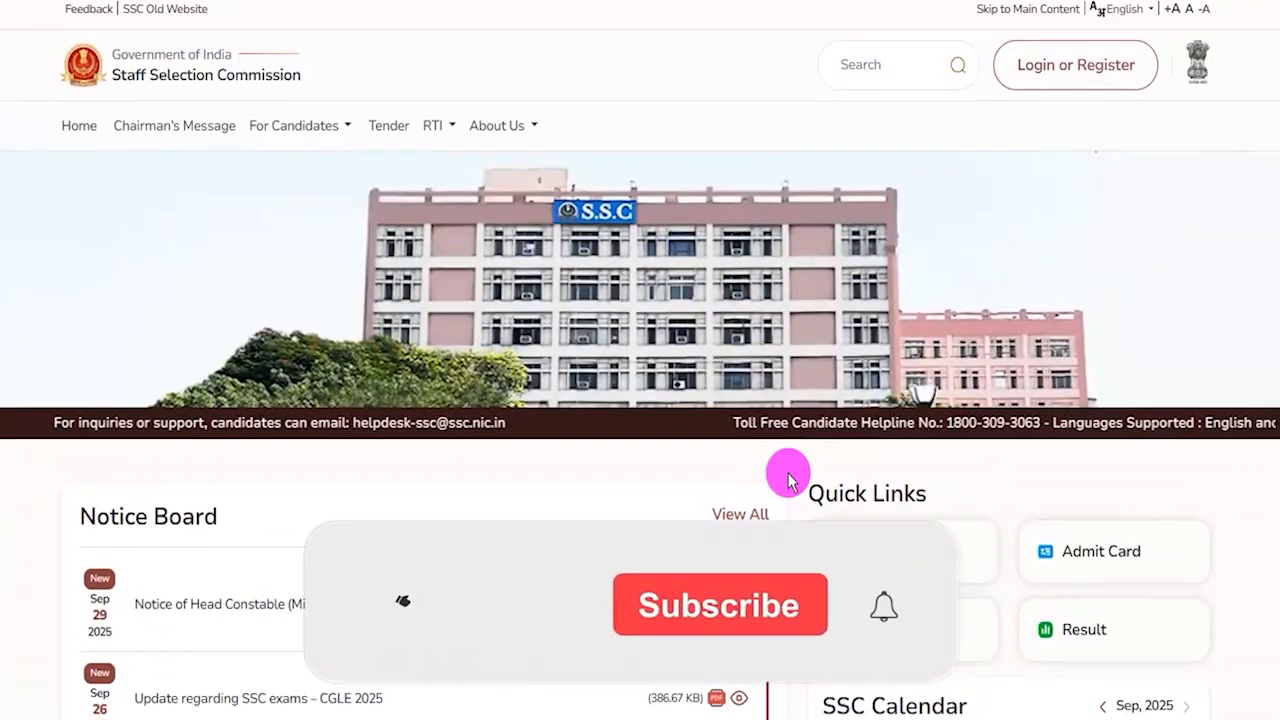
click(527, 128)
click(432, 125)
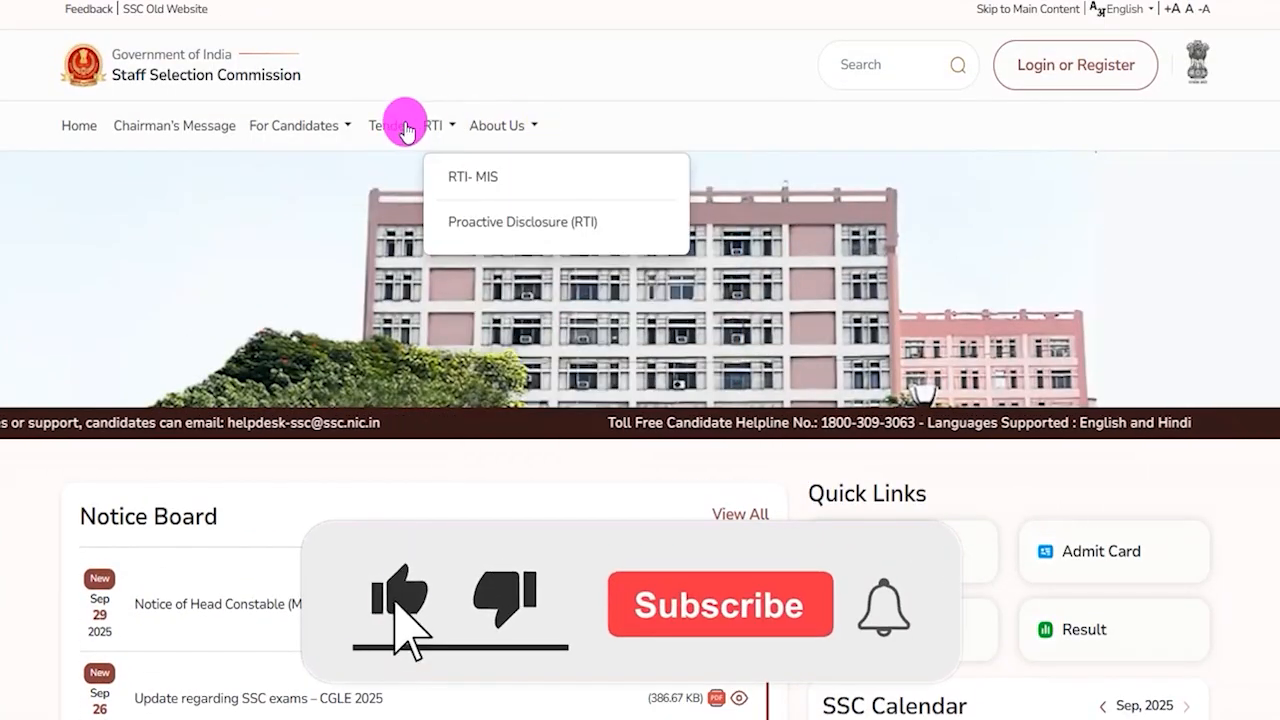
click(345, 125)
scroll(771, 486, down, 5)
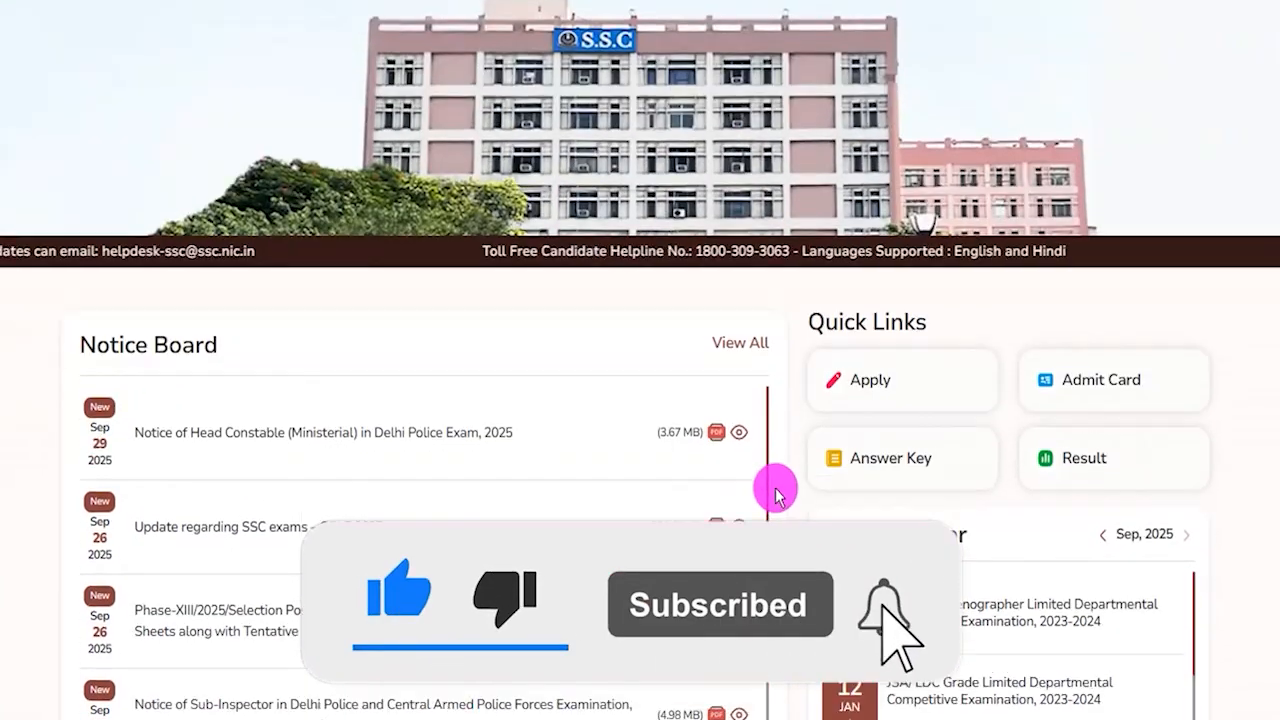
scroll(776, 495, up, 5)
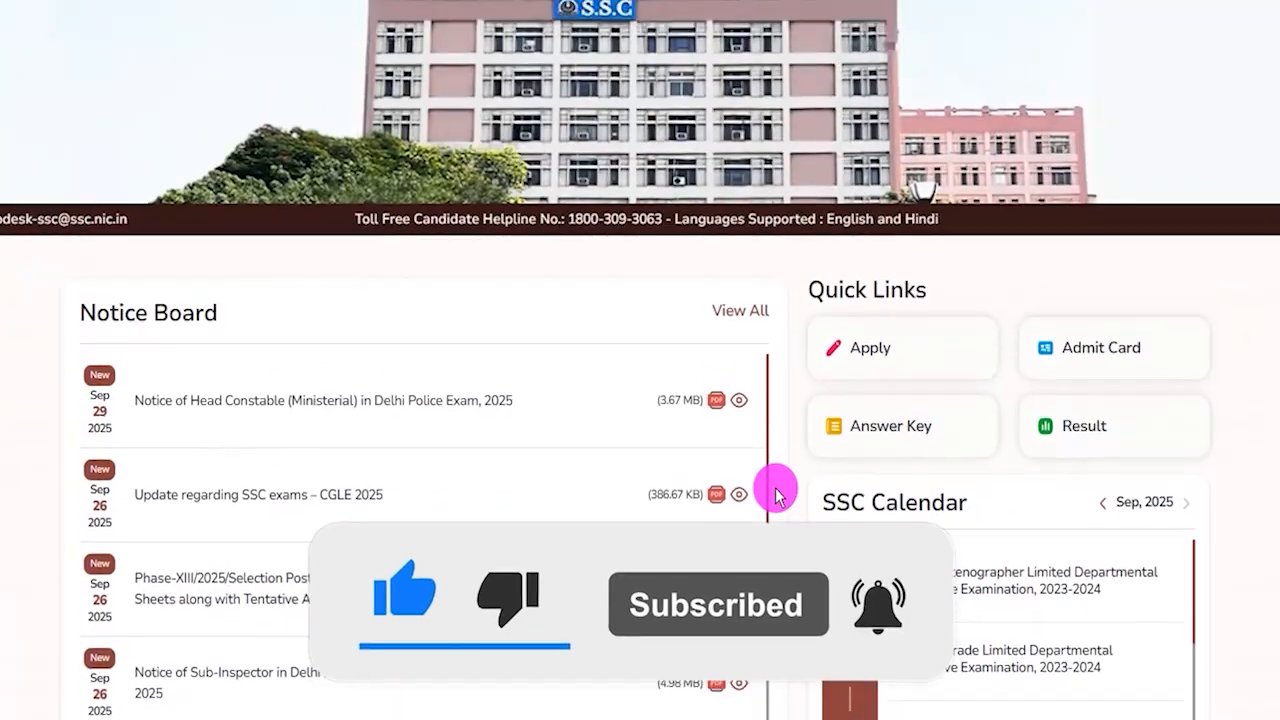